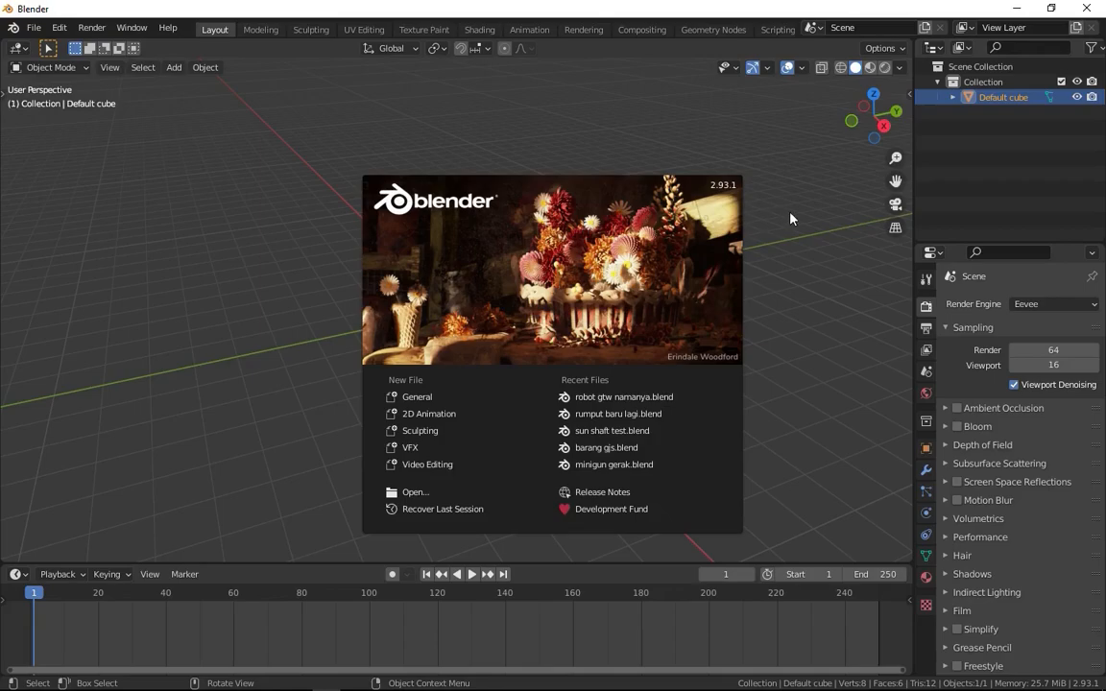
Dismiss the splash screen and delete the default cube
left_click(790, 219)
middle_click_drag(619, 311, 542, 280)
scroll(542, 280, "up", 3)
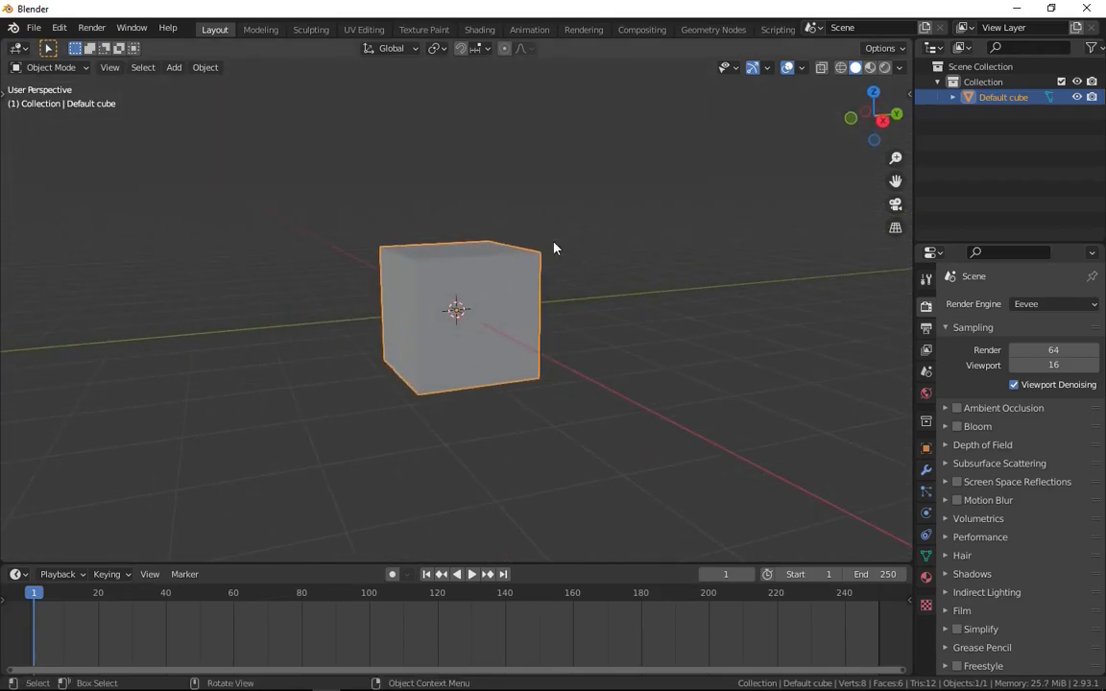
key("x")
left_click(555, 242)
Add a plane mesh at the origin and scale it up into a large ground surface
key("shift+a")
mouse_move(518, 209)
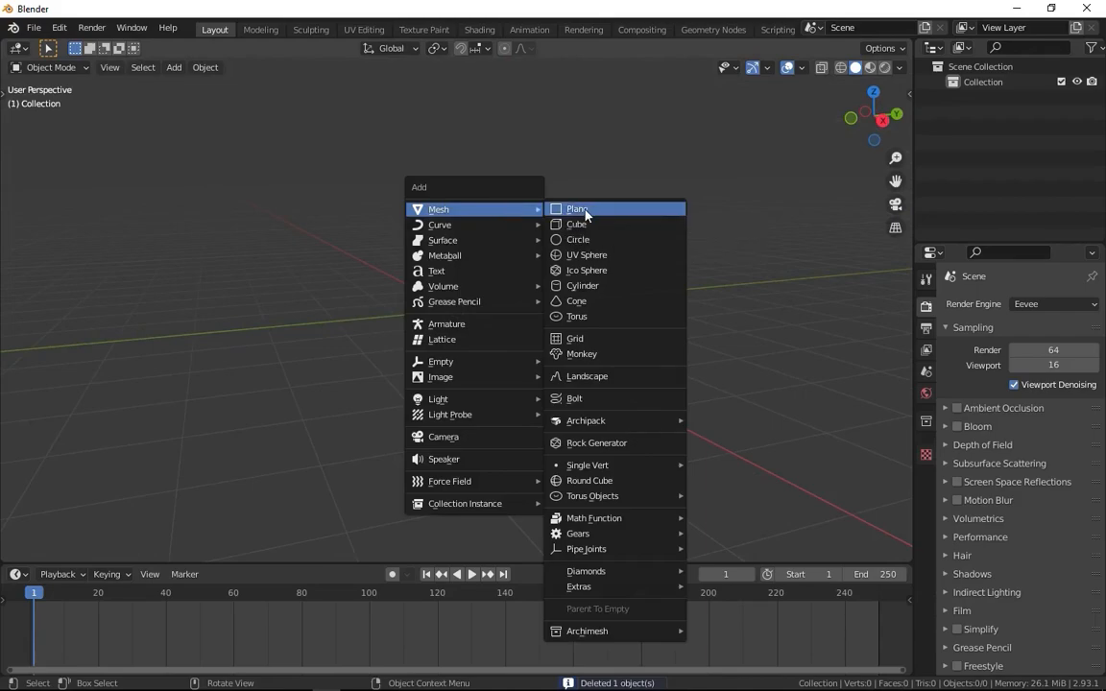
left_click(577, 209)
key("s")
left_click(331, 272)
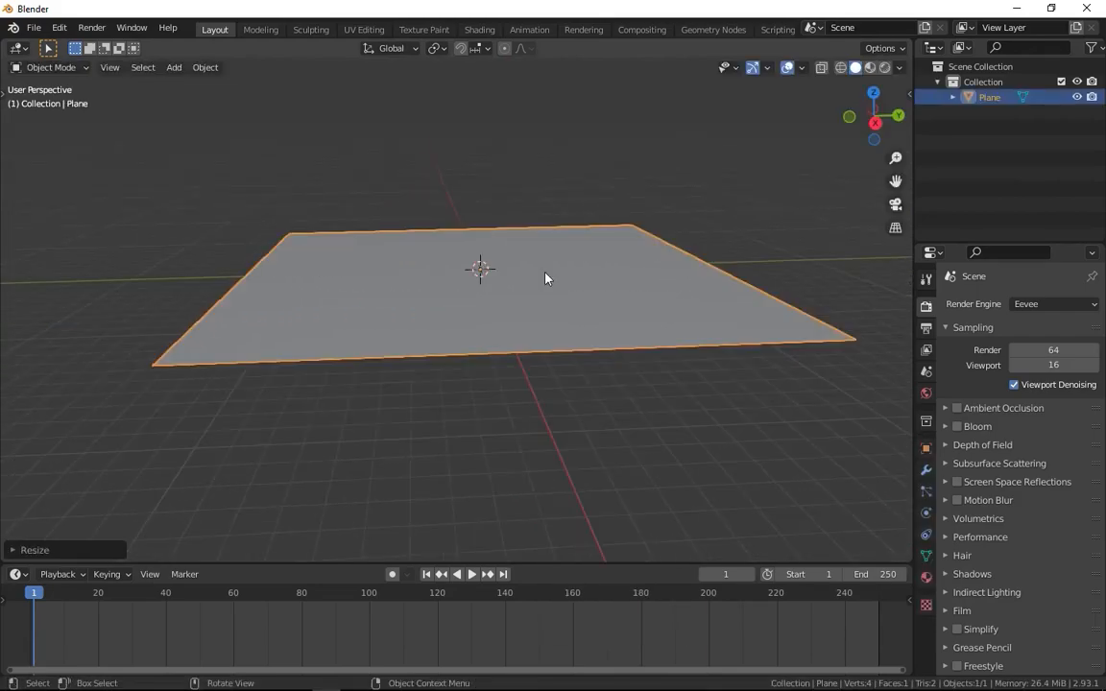
scroll(544, 273, "up", 1)
Subdivide the entire plane in Edit Mode with the number of cuts set to 10
key("Tab")
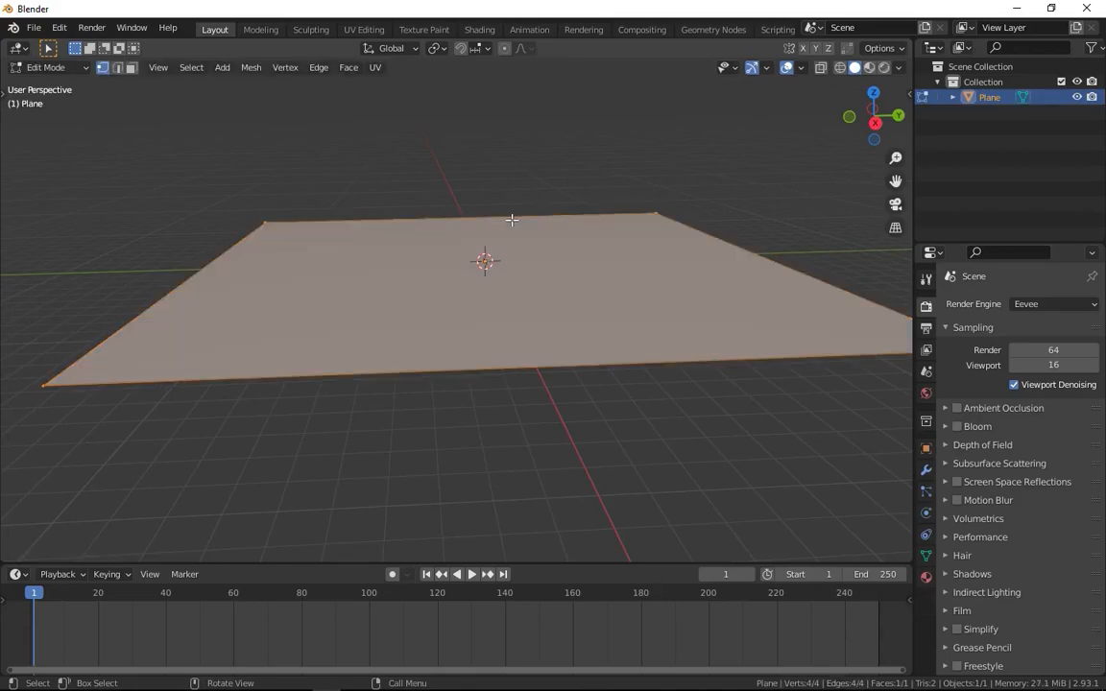
scroll(503, 230, "up", 2)
right_click(487, 229)
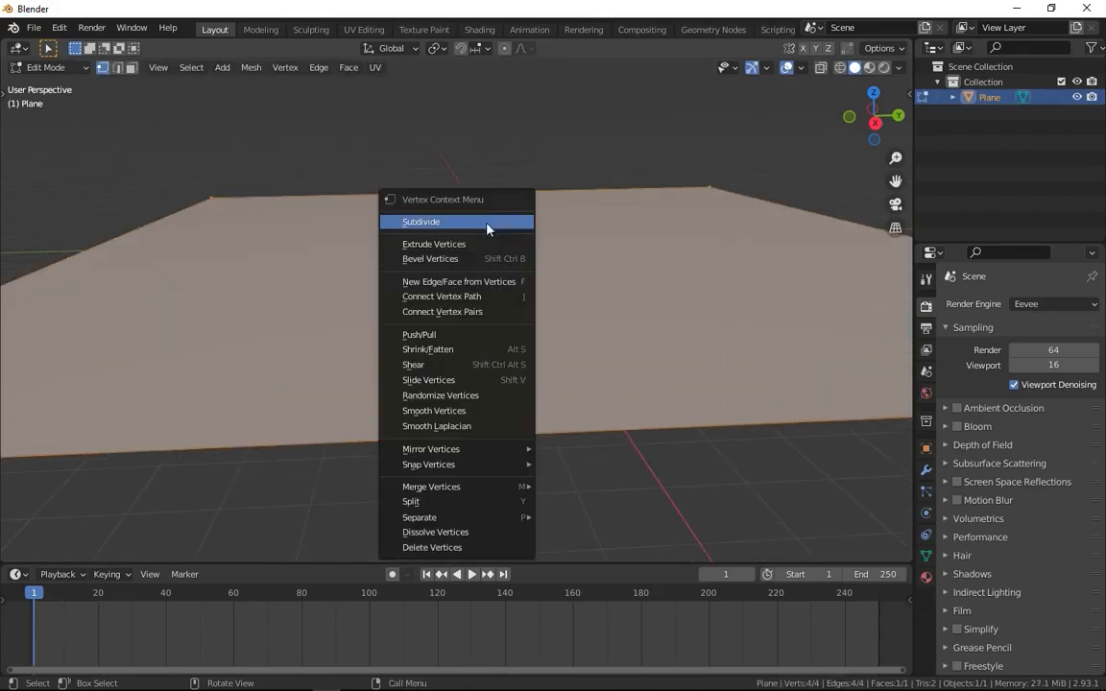
left_click(414, 223)
right_click(420, 221)
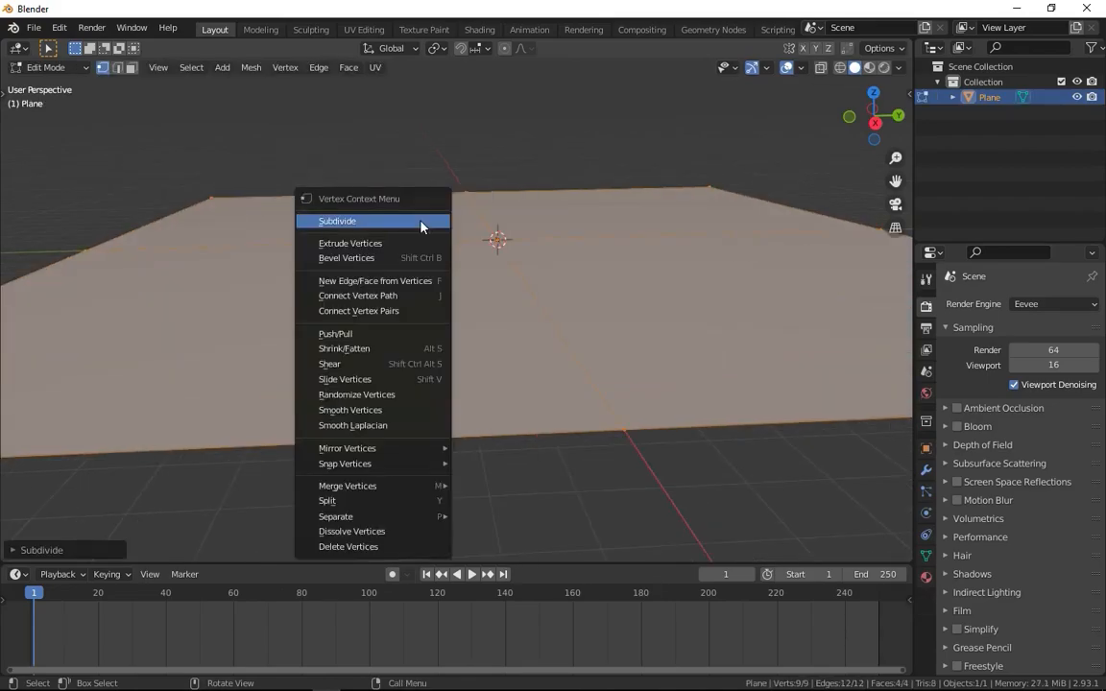
left_click(13, 550)
left_click(126, 444)
type("10")
key("Return")
Set the plane's subdivision to 100 cuts, return to Object Mode and deselect the plane
left_click(127, 447)
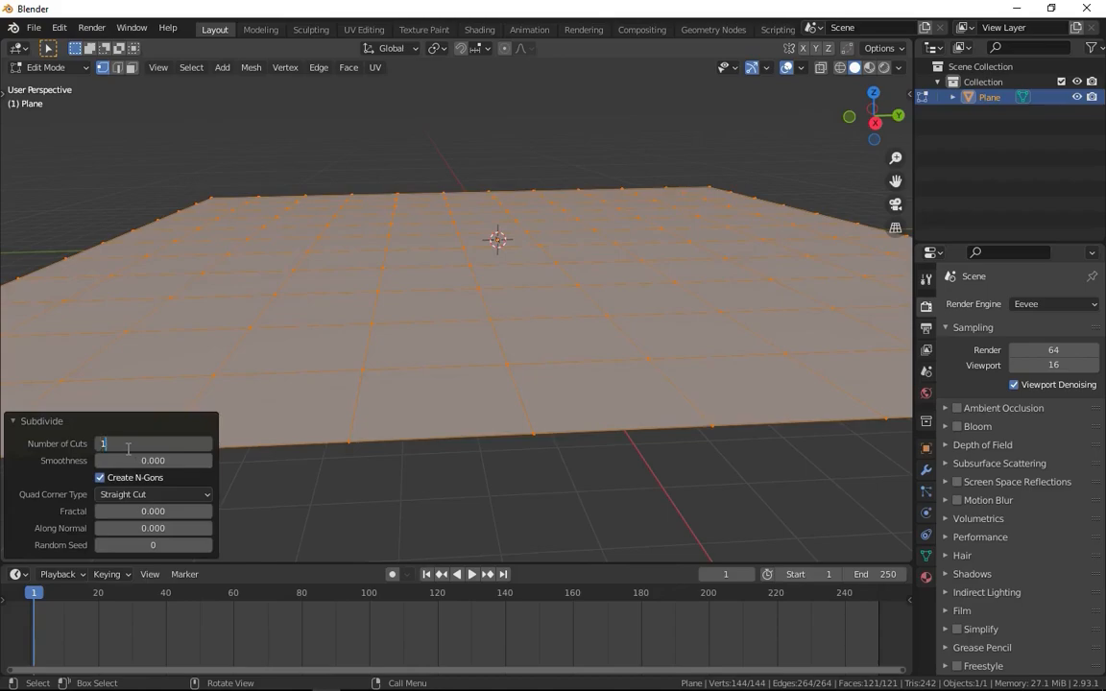
type("100")
key("Return")
middle_click_drag(370, 345, 518, 380)
scroll(503, 343, "down", 3)
key("Tab")
scroll(519, 380, "up", 2)
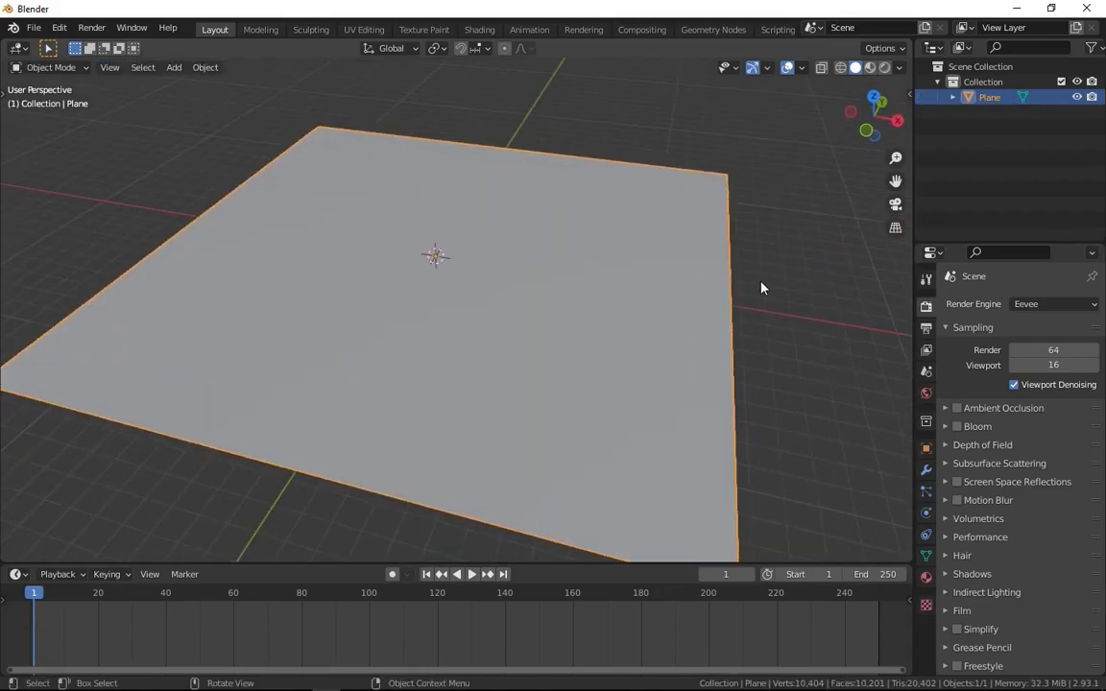
left_click(761, 283)
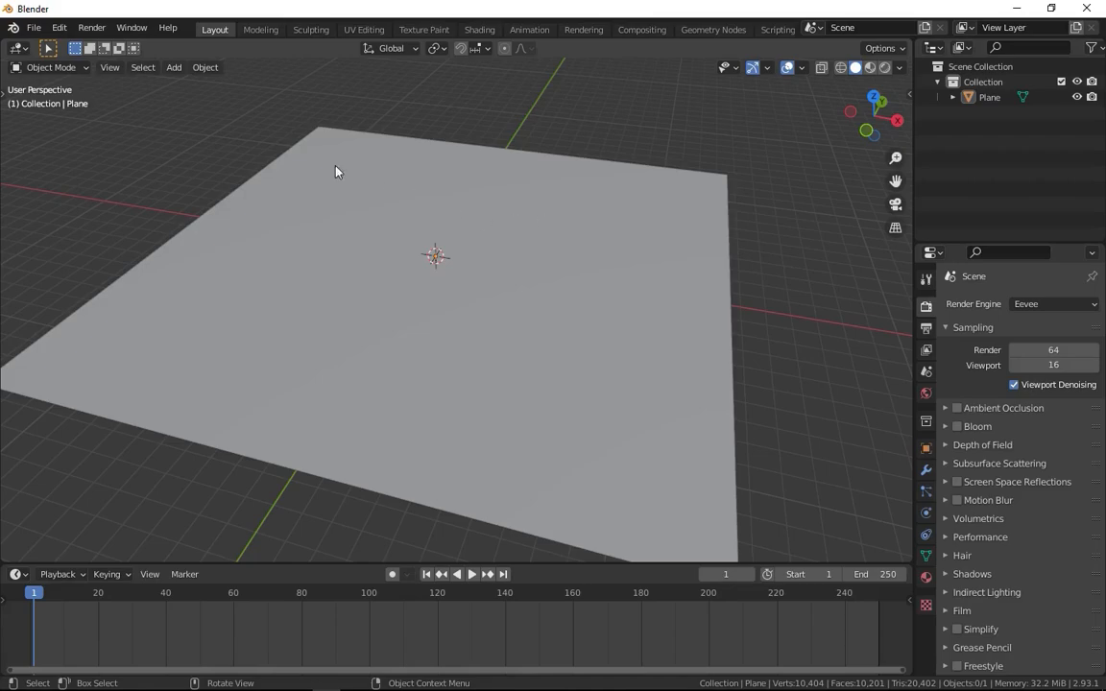
Append the grass, flower and other plant objects from an existing Blender file
left_click(34, 27)
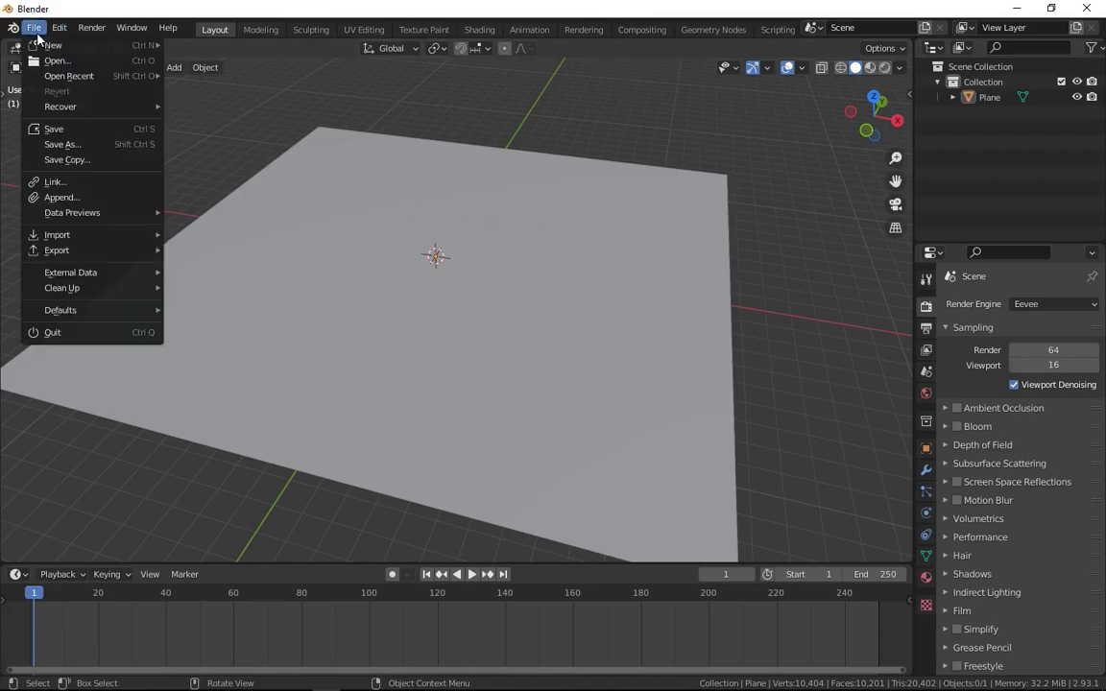
left_click(33, 27)
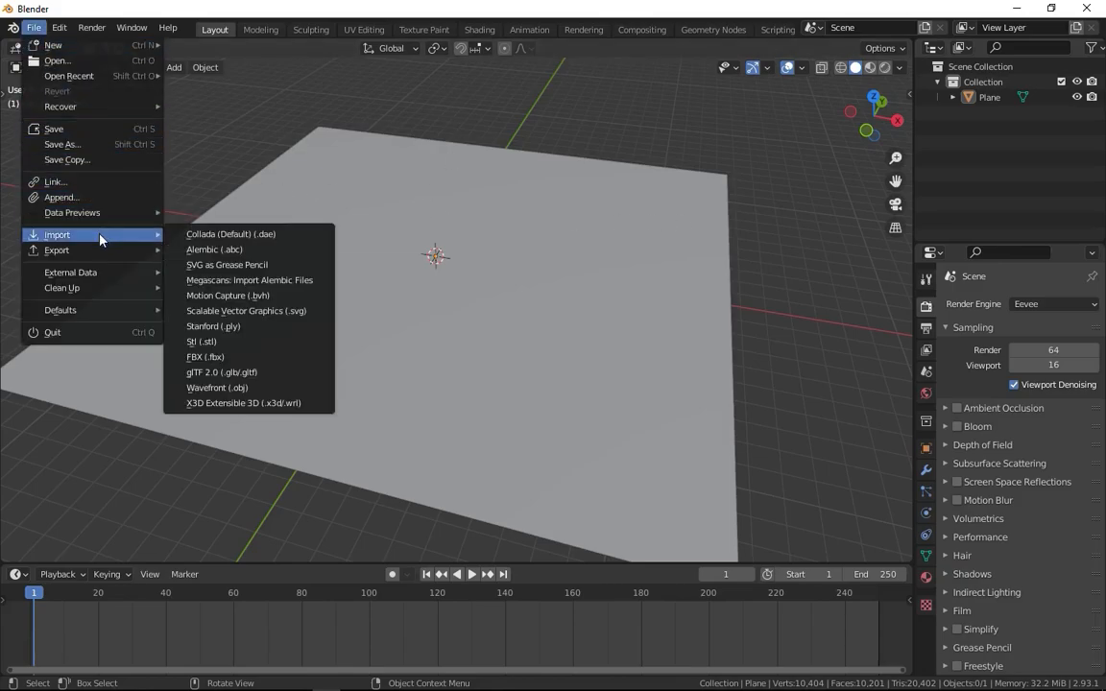
mouse_move(100, 272)
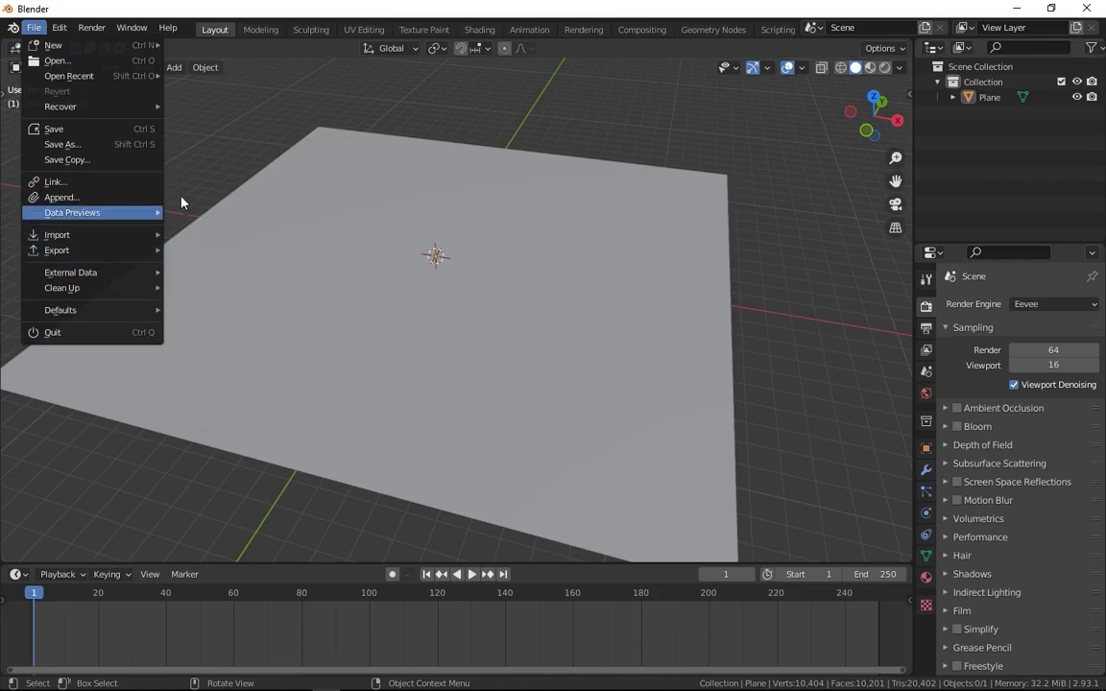
left_click(99, 195)
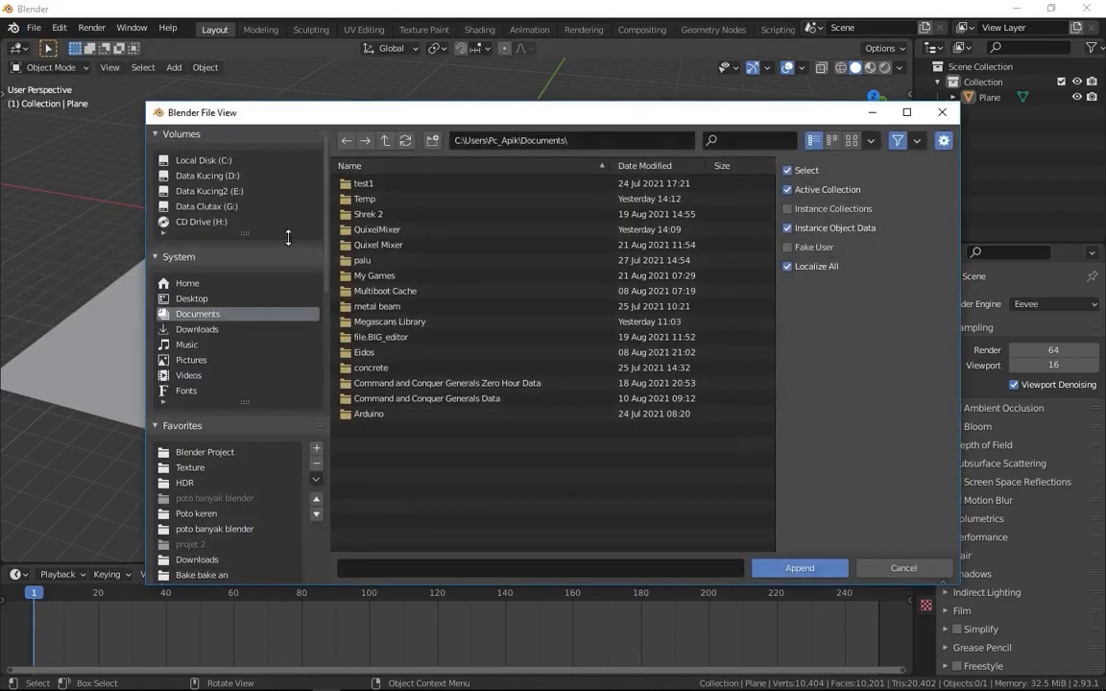
scroll(233, 488, "down", 5)
left_click(201, 463)
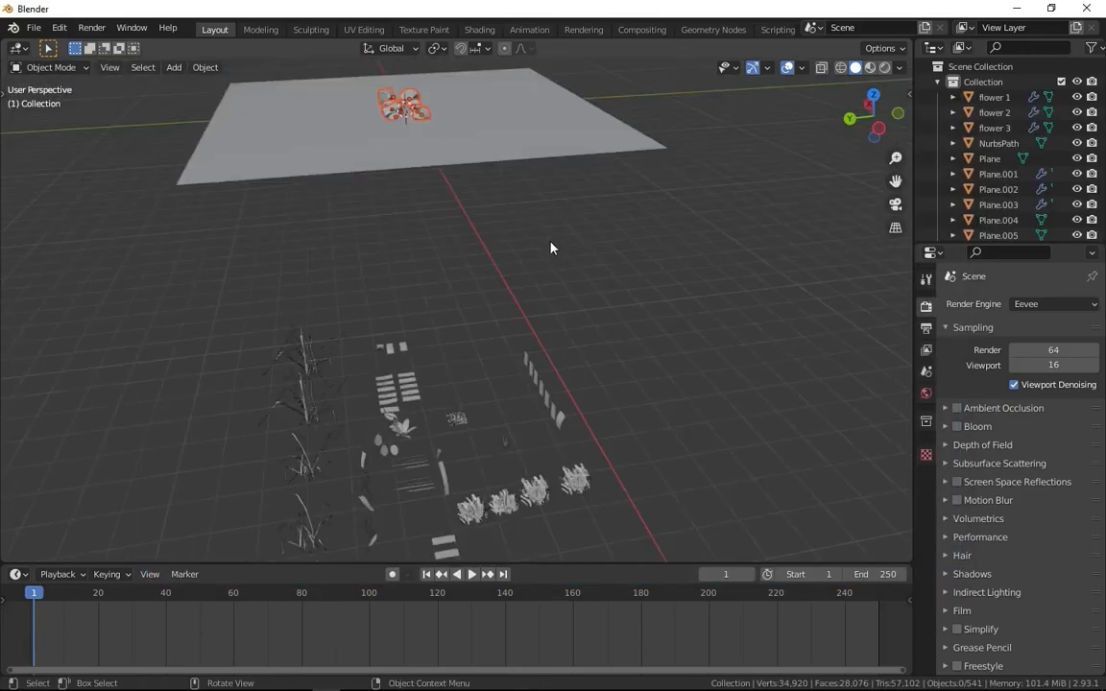
Move an appended object along the X axis among the imported plants
middle_click_drag(550, 247, 359, 437)
left_click(376, 455)
key("g")
key("x")
left_click(372, 448)
Select the four grass clumps and move them into a new collection named "rumput"
left_click_drag(261, 428, 351, 221)
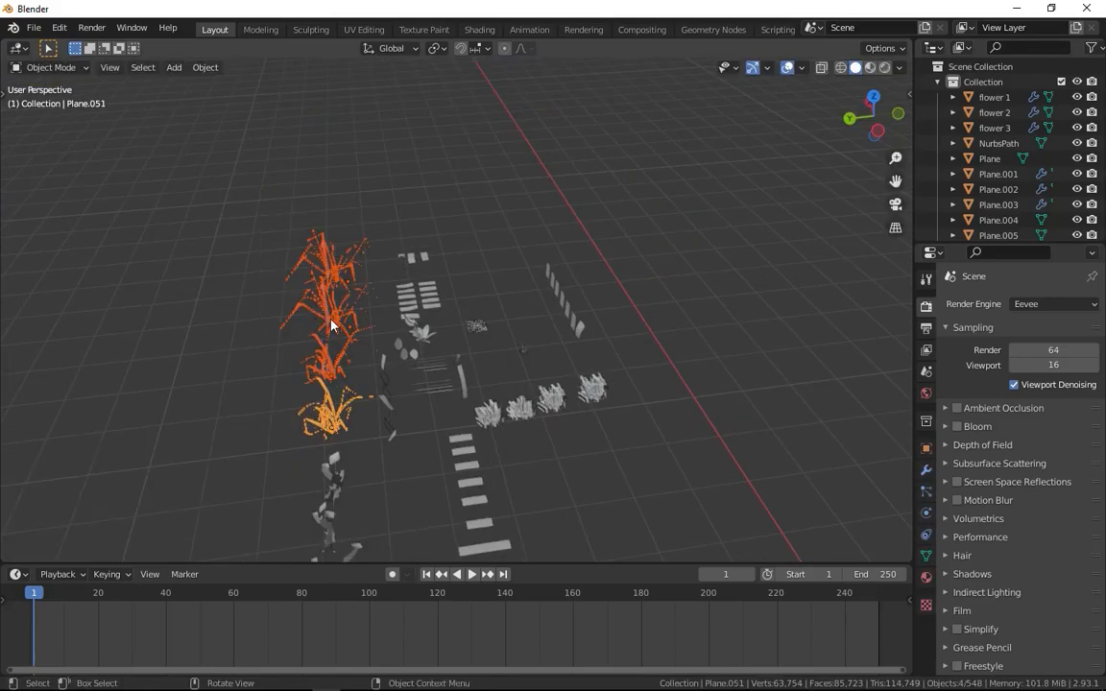
key("m")
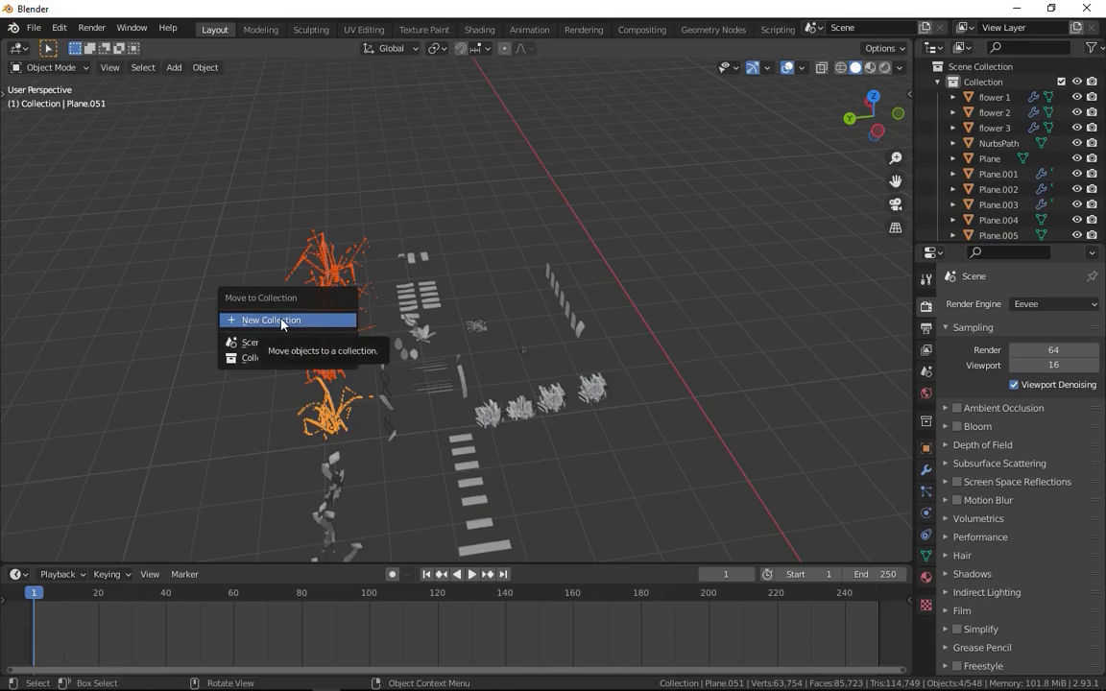
left_click(284, 321)
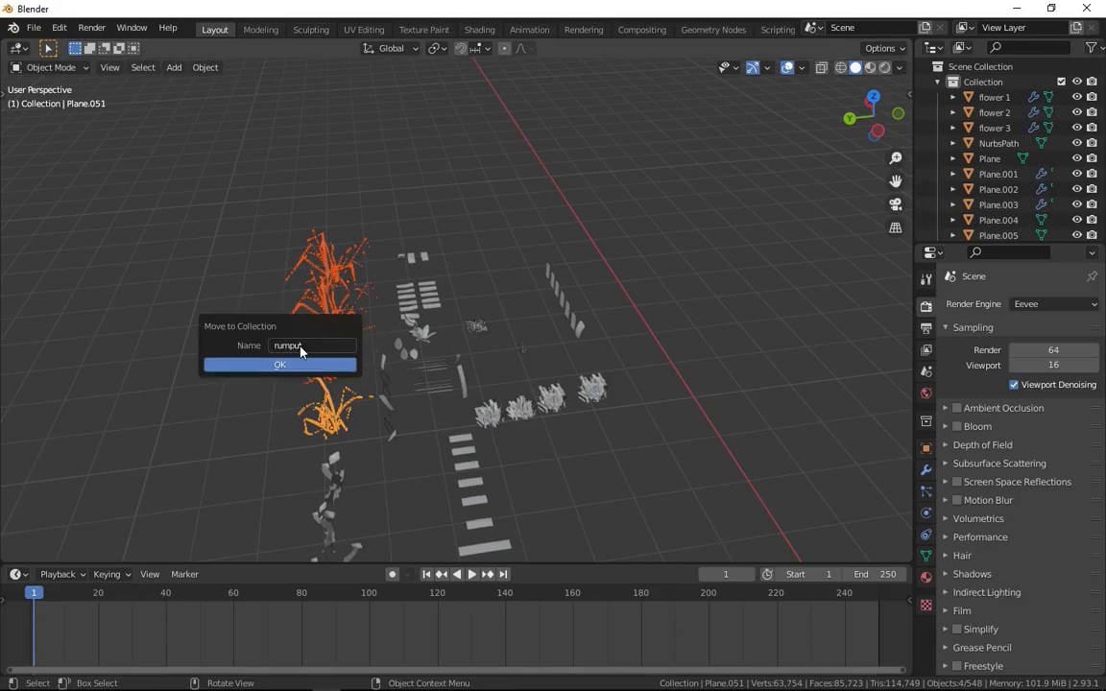
left_click(293, 365)
Select the three flower objects and move them into a new collection named "flower"
middle_click_drag(305, 379, 359, 396)
left_click_drag(324, 451, 407, 331)
scroll(370, 372, "down", 2)
mouse_move(367, 347)
middle_mouse_down()
mouse_move(370, 372)
mouse_move(378, 361)
middle_mouse_up()
scroll(380, 381, "up", 3)
left_click(344, 396, "shift")
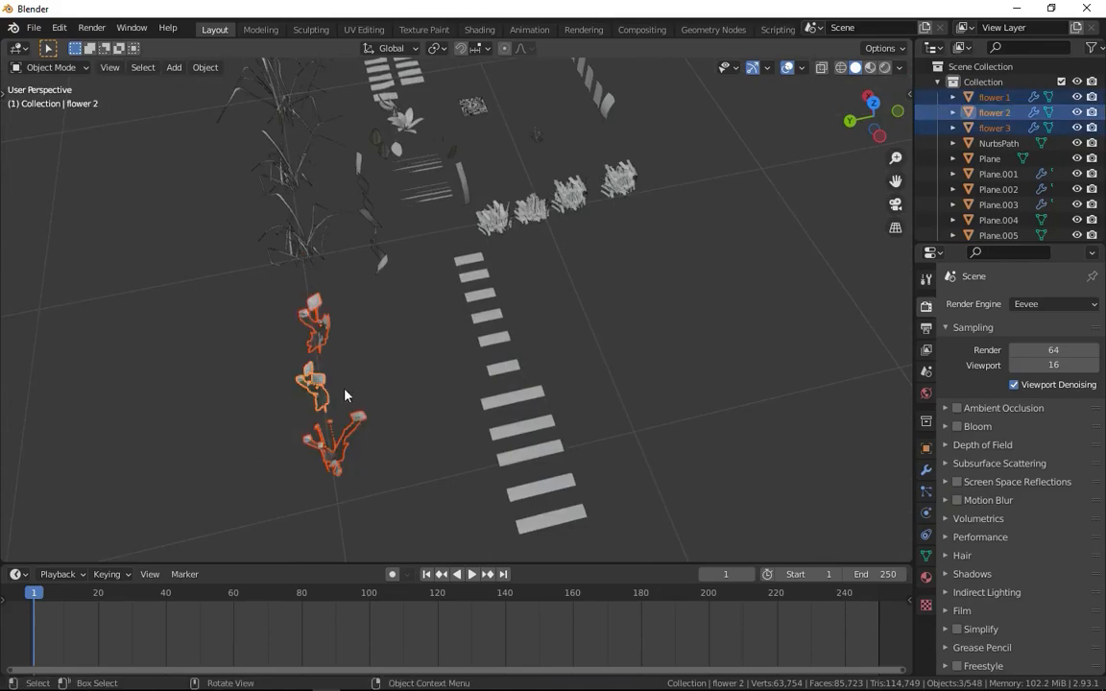
middle_click_drag(336, 412, 346, 336)
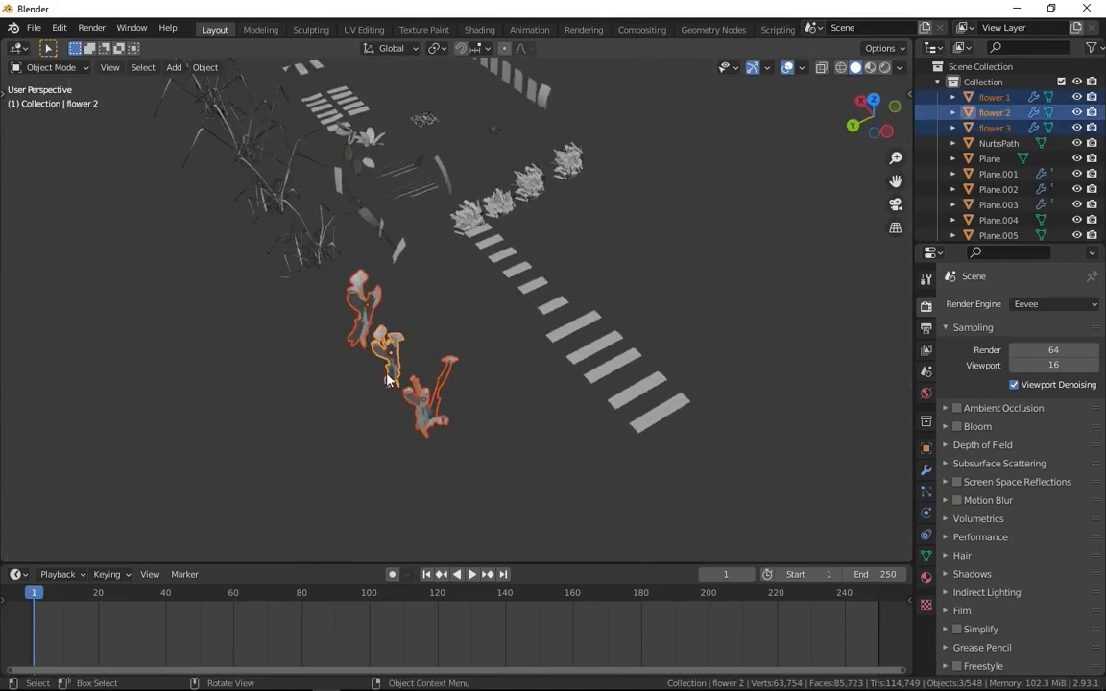
key("m")
left_click(403, 357)
type("flower")
key("Return")
key("Return")
Scale the ground plane's whole mesh up by about 2.42 in Edit Mode and return to Object Mode
scroll(455, 305, "down", 4)
middle_click_drag(454, 303, 414, 380, "shift")
scroll(412, 362, "up", 2)
scroll(468, 383, "up", 4)
left_click(458, 378)
middle_click_drag(415, 380, 422, 358, "shift")
scroll(423, 358, "down", 3)
left_click(386, 323)
middle_click_drag(386, 322, 427, 333)
scroll(407, 417, "up", 4)
middle_click_drag(452, 403, 411, 424)
scroll(412, 424, "down", 2)
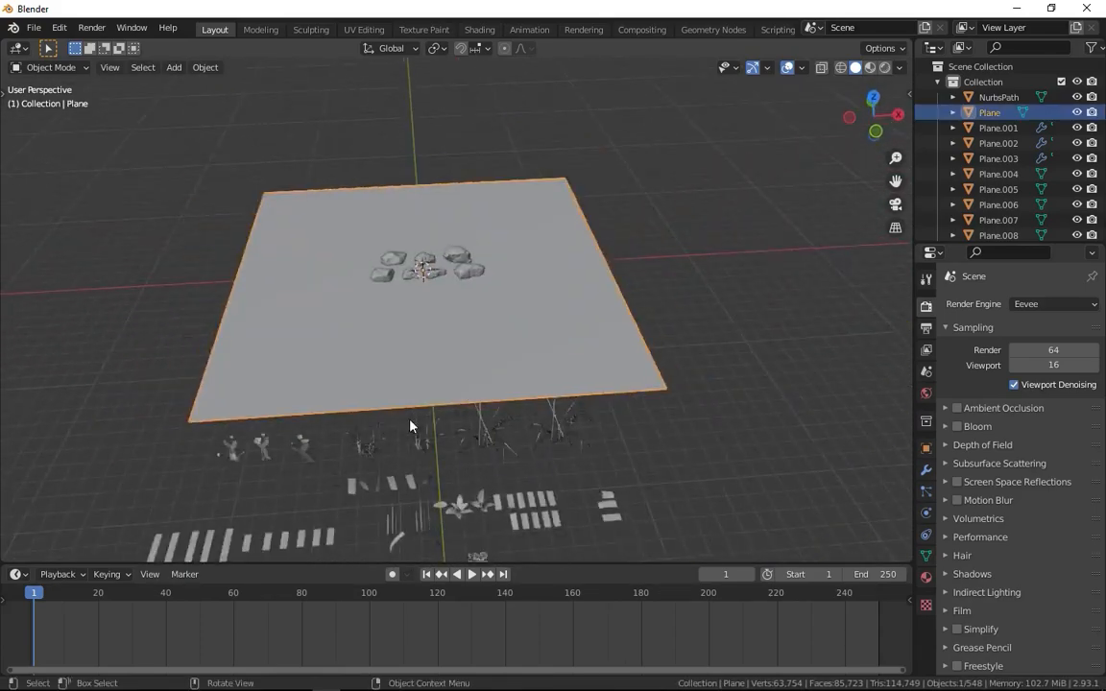
key("s")
right_click(561, 283)
key("Tab")
key("s")
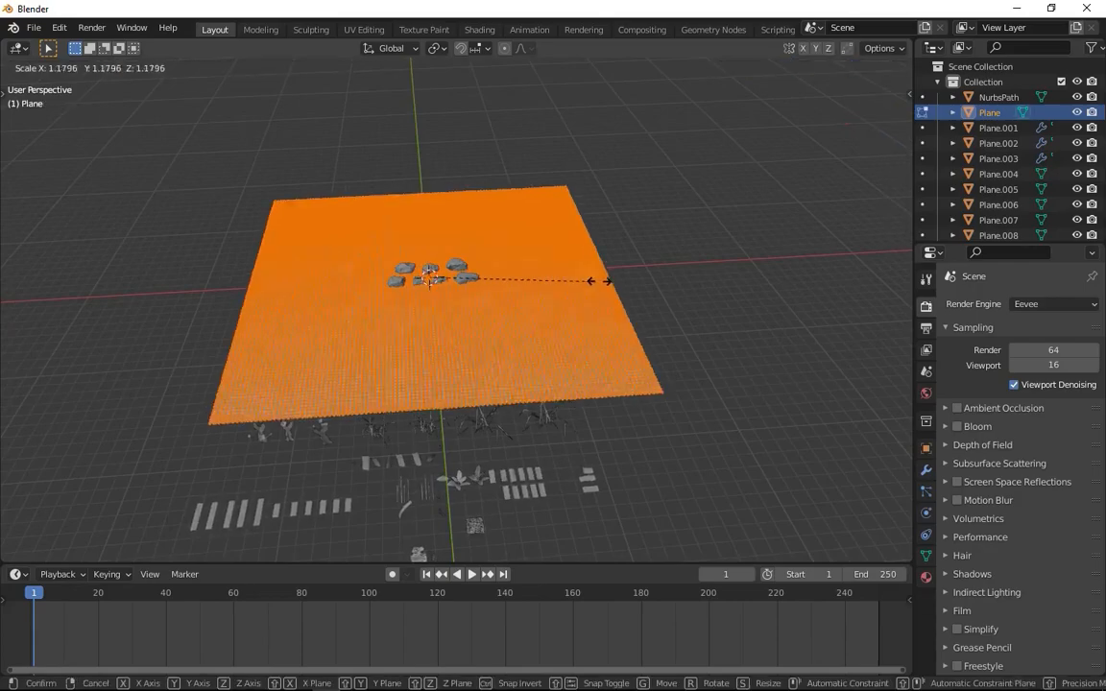
left_click(759, 279)
middle_click_drag(398, 267, 343, 284)
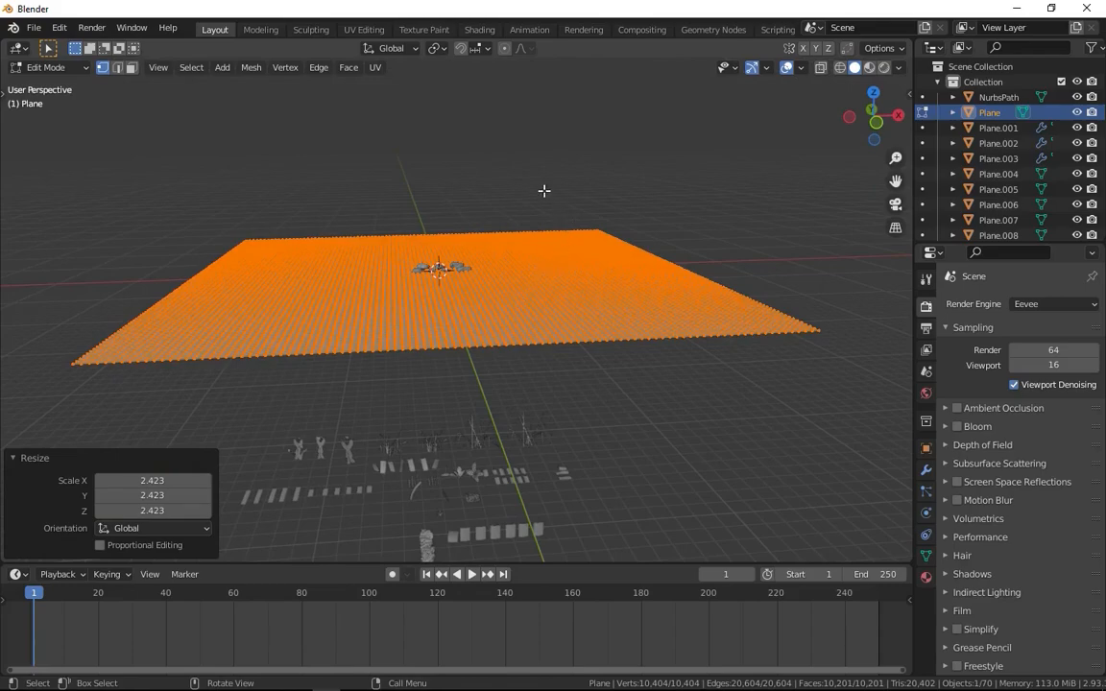
key("Tab")
middle_click_drag(451, 172, 455, 202)
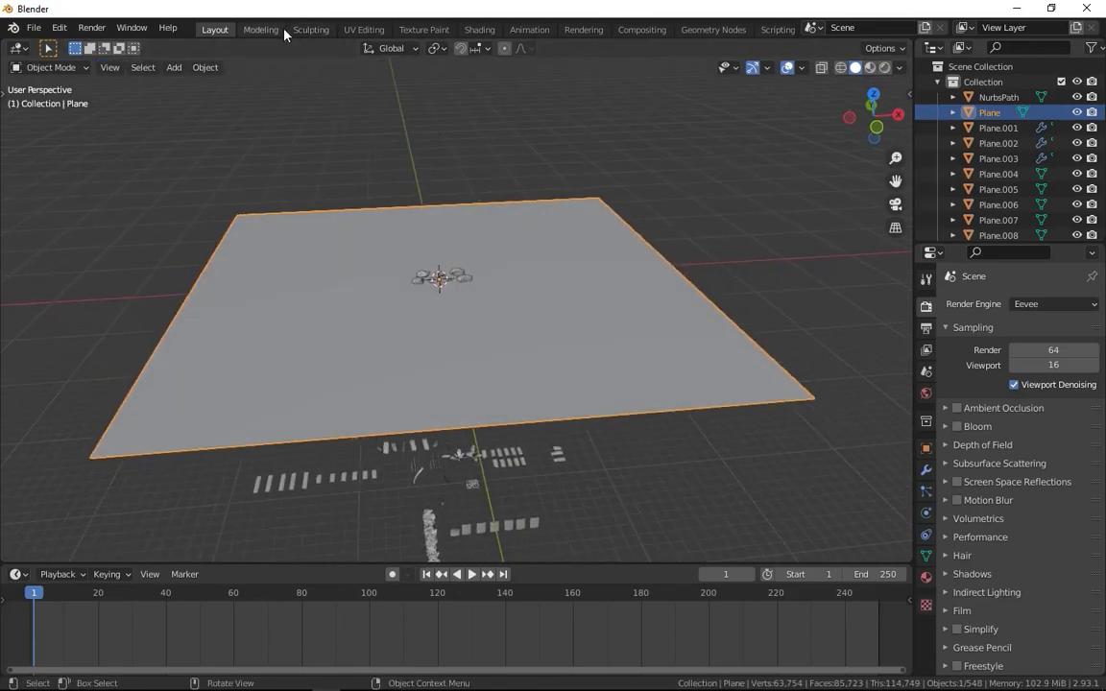
Switch to the Sculpting workspace and raise a hill at the plane's far right with the Clay brush
left_click(308, 30)
scroll(470, 296, "down", 5)
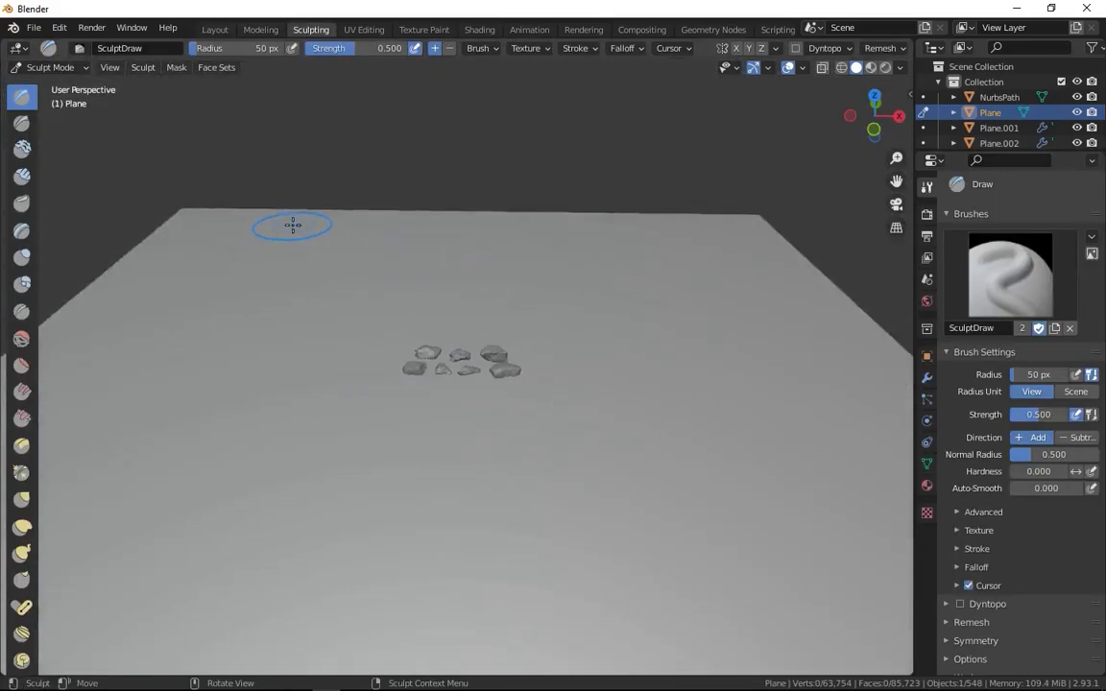
left_click(31, 150)
scroll(500, 290, "up", 1)
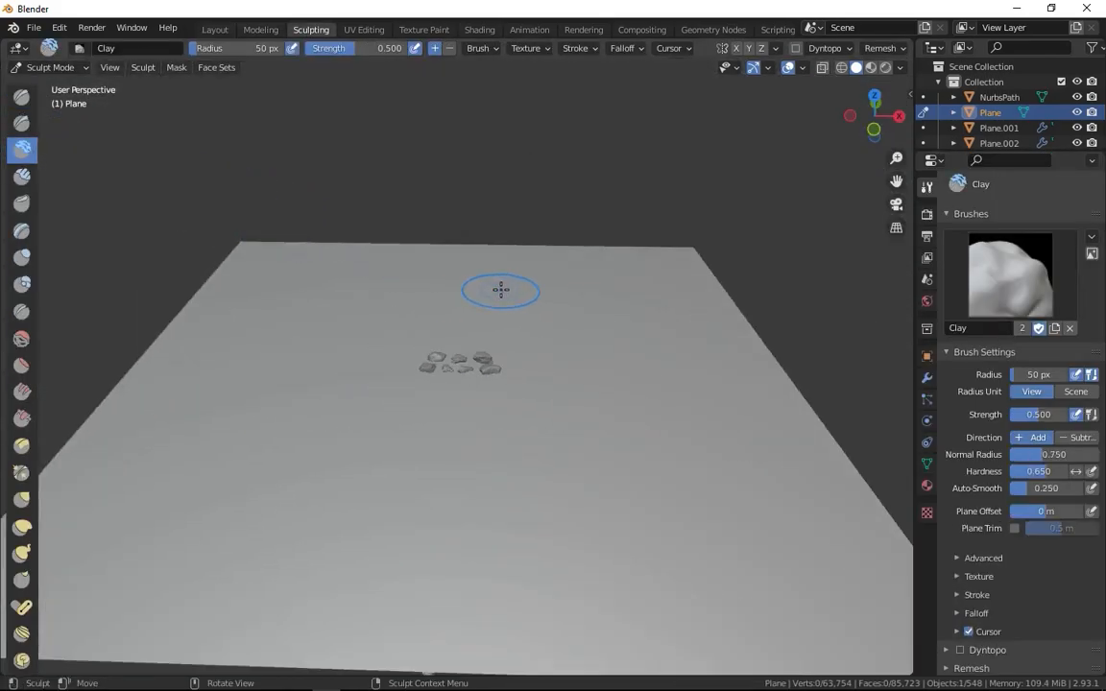
mouse_move(474, 296)
left_mouse_down()
mouse_move(563, 328)
mouse_move(622, 289)
mouse_move(533, 307)
mouse_move(476, 296)
mouse_move(491, 276)
left_mouse_up()
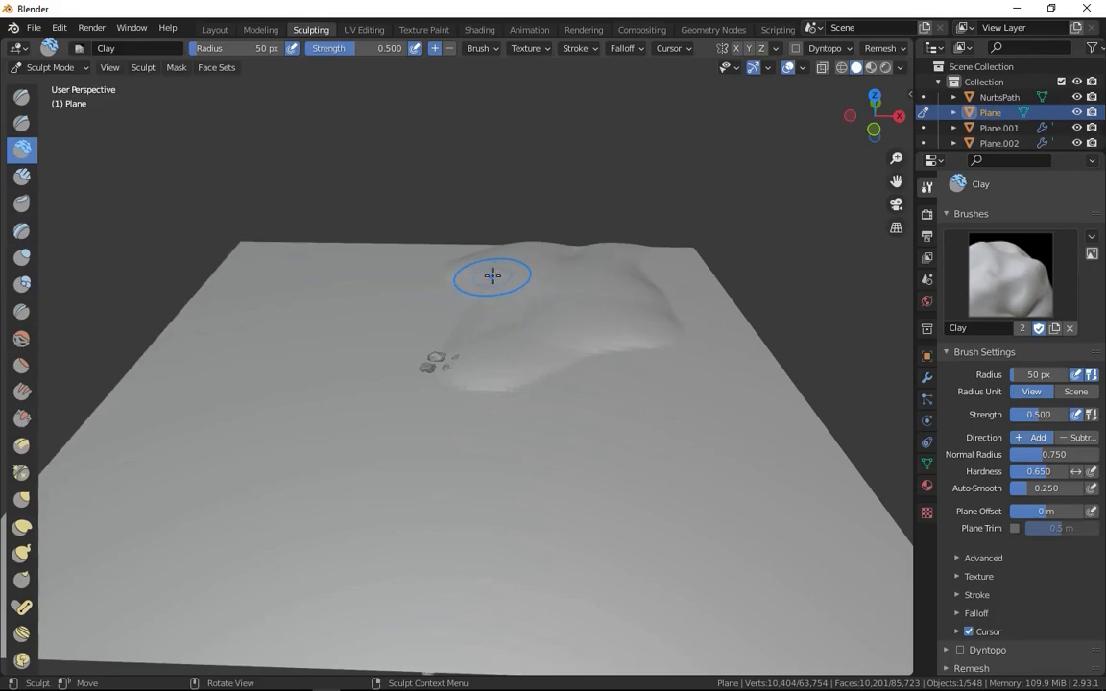
Enlarge the Clay brush radius to 86 px and sculpt a hill at the plane's far left
key("f")
left_click(511, 275)
mouse_move(413, 272)
left_mouse_down()
mouse_move(304, 273)
mouse_move(388, 285)
left_mouse_up()
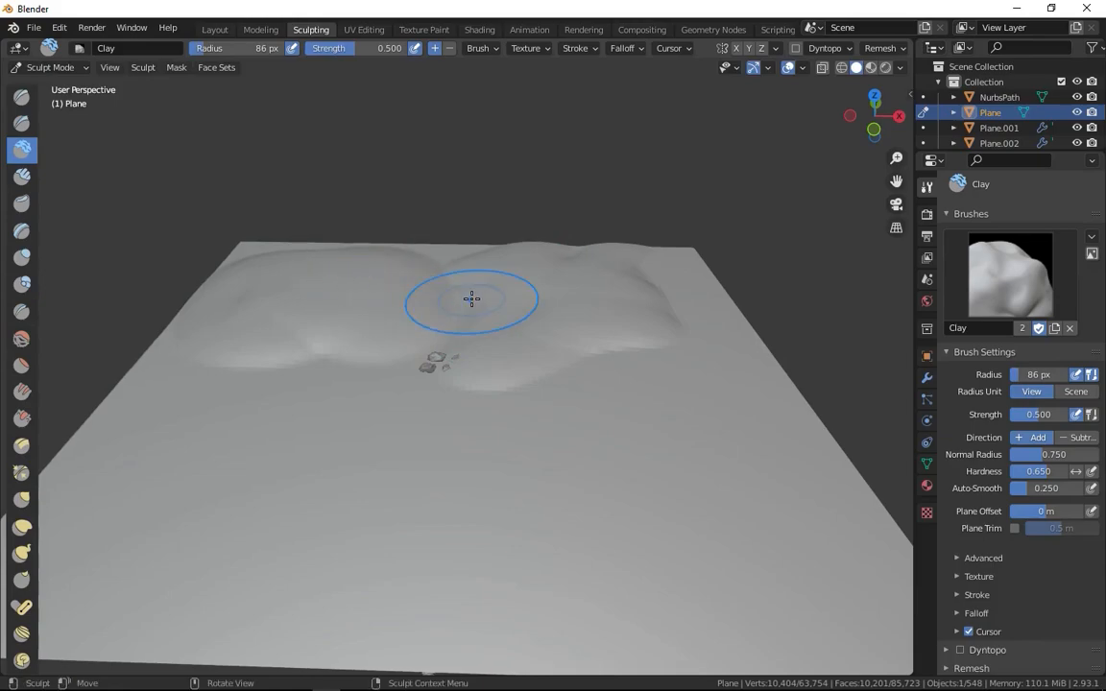
Adjust the Clay brush strength and sculpt more rolling hills across the plane
key("shift+f")
left_click(428, 251)
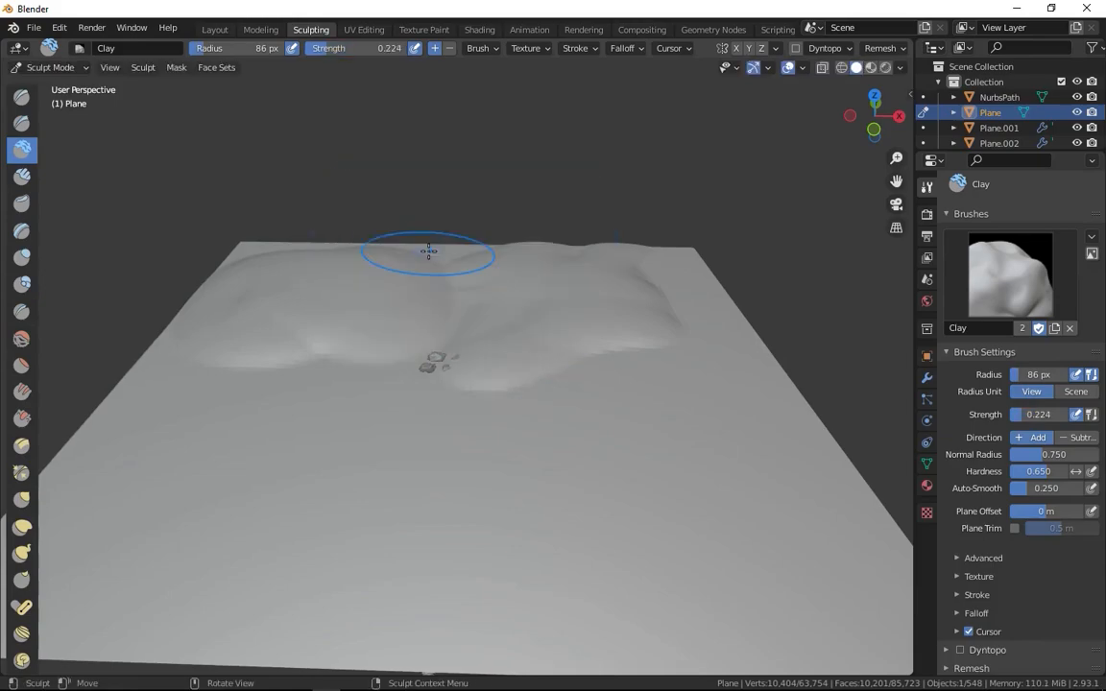
scroll(278, 302, "down", 3)
key("shift+f")
left_click(362, 305)
mouse_move(362, 304)
left_mouse_down()
mouse_move(463, 291)
mouse_move(476, 362)
mouse_move(438, 374)
left_mouse_up()
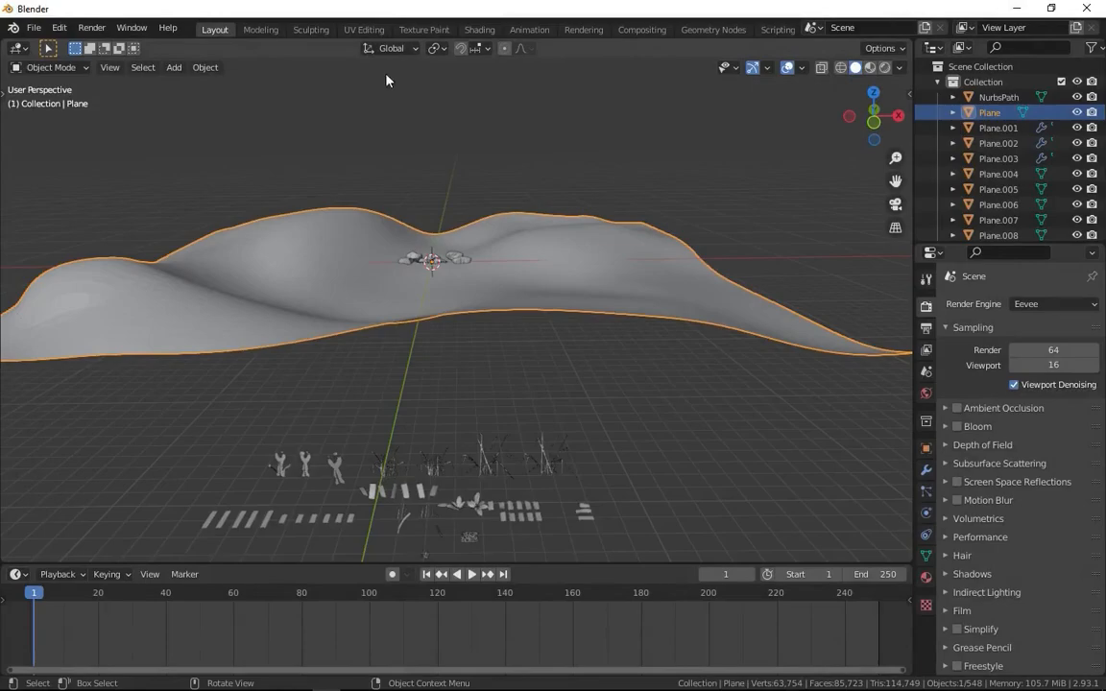
Return to sculpting and soften the hills across the terrain with the Smooth brush
left_click(311, 29)
middle_click_drag(493, 277, 445, 328)
left_click_drag(445, 328, 754, 384)
scroll(589, 407, "down", 3)
middle_click_drag(589, 407, 466, 429)
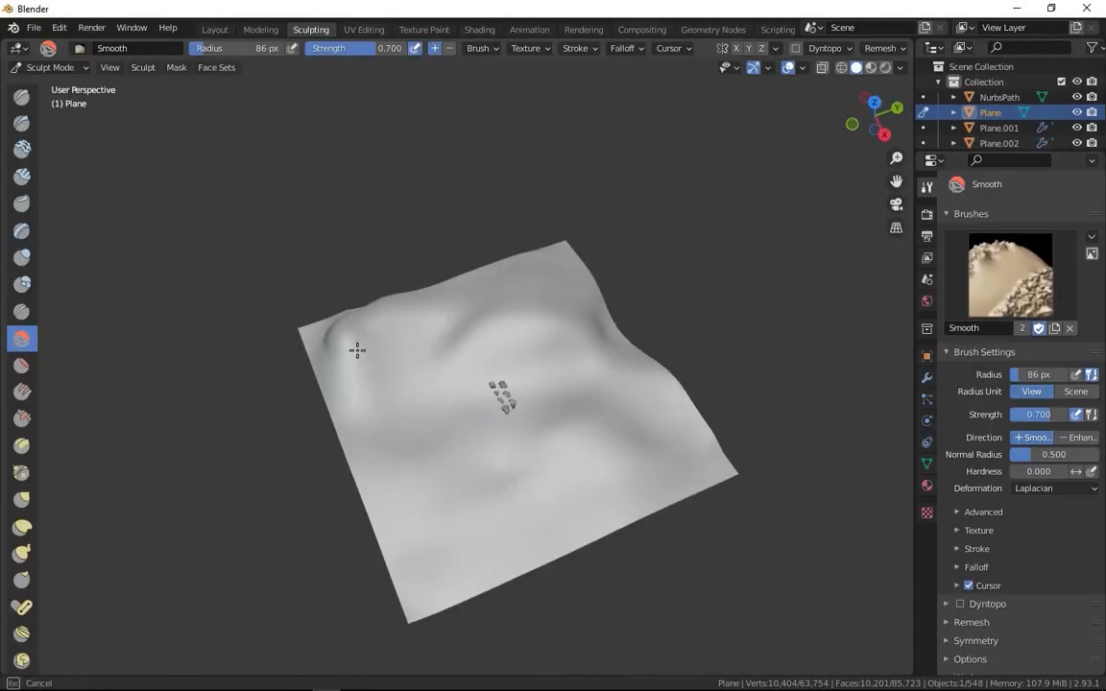
middle_click_drag(301, 356, 321, 234)
Return to the Layout workspace, add a camera and align it to the current view of the hills and rocks
left_click(215, 29)
mouse_move(447, 354)
middle_mouse_down()
mouse_move(511, 431)
mouse_move(424, 215)
middle_mouse_up()
key("shift+a")
mouse_move(354, 371)
left_click(346, 409)
middle_click_drag(346, 409, 309, 335)
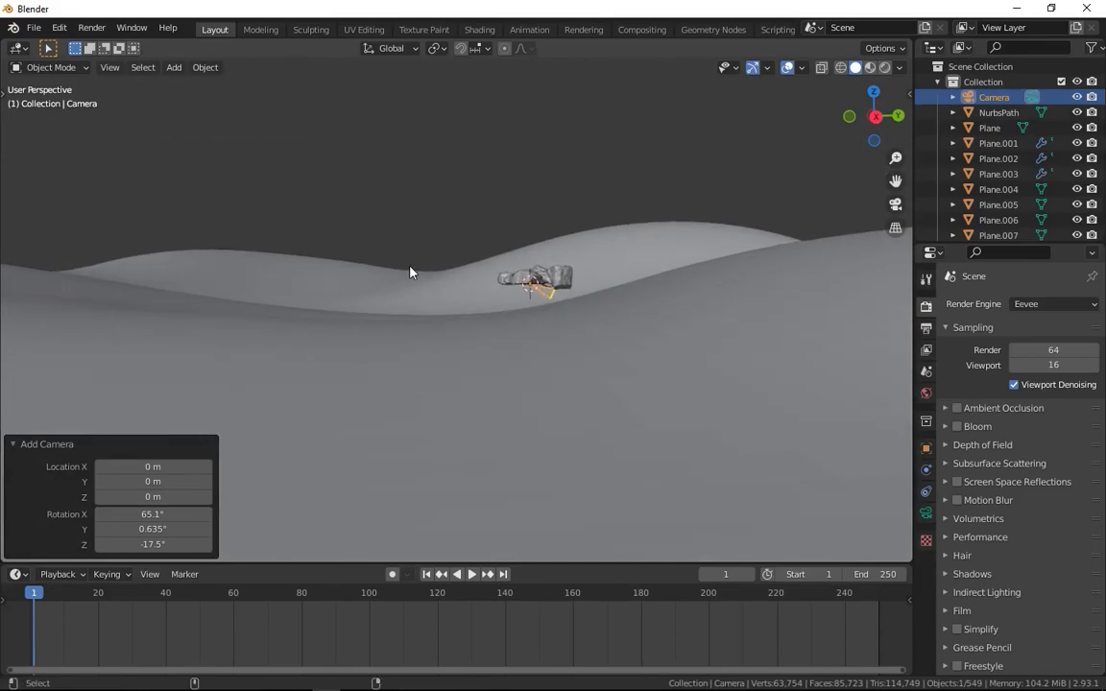
key("KP_0")
scroll(451, 239, "up", 2)
scroll(453, 240, "up", 2)
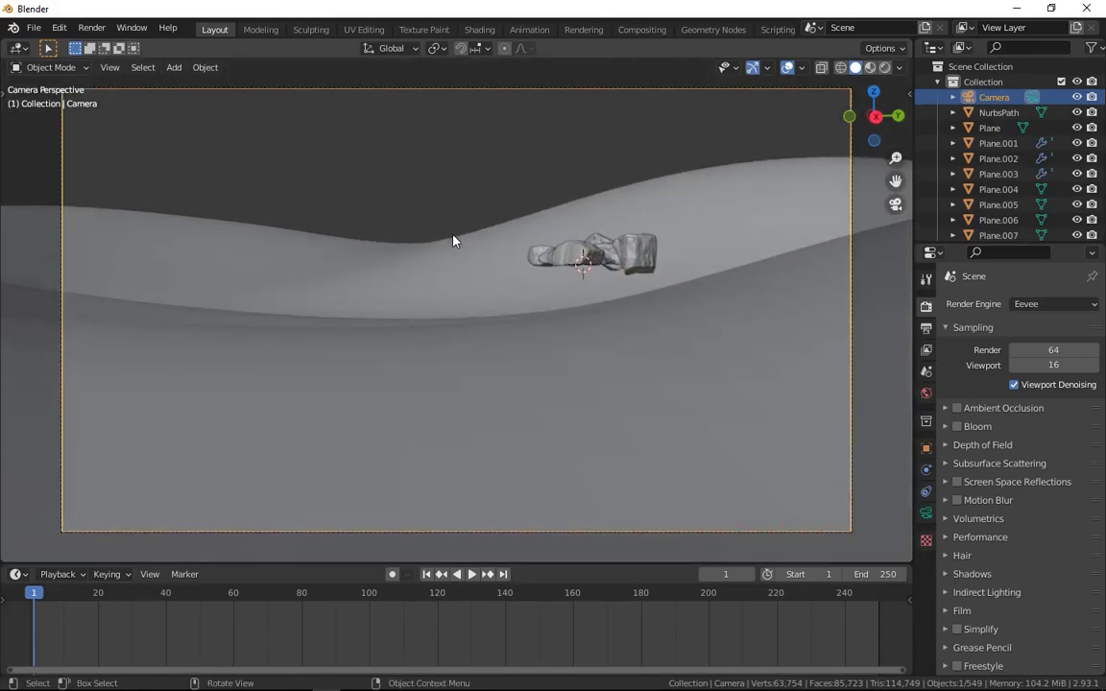
Apply Shade Smooth to the sculpted terrain plane
left_click(408, 264)
right_click(391, 270)
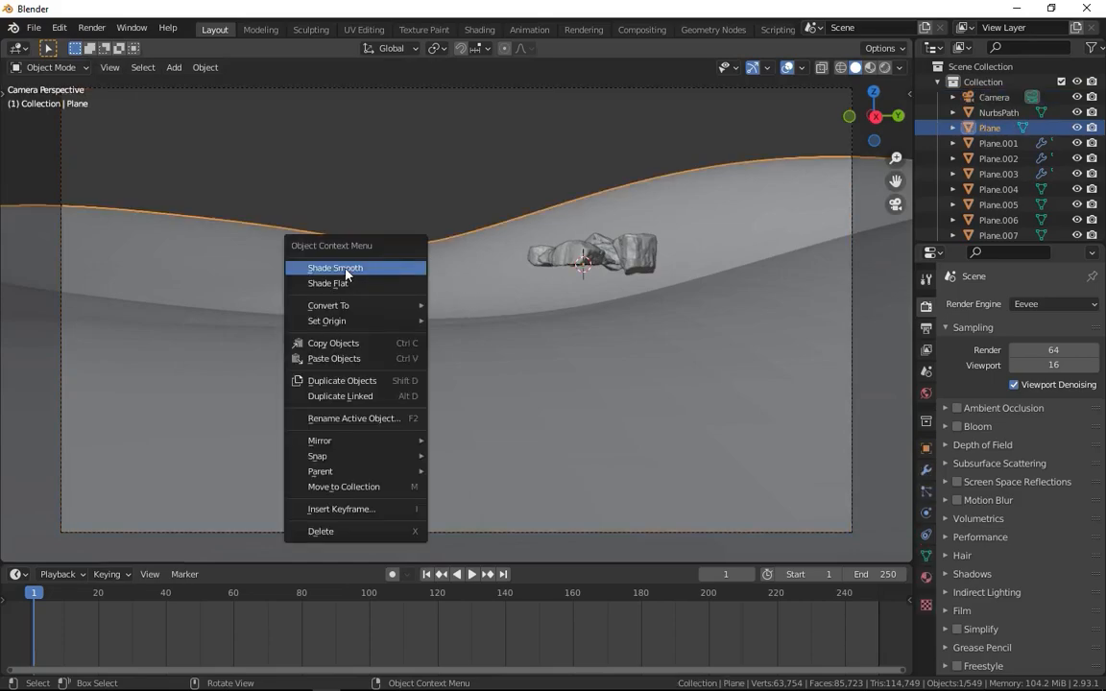
left_click(384, 268)
Reframe the camera slightly with walk navigation so the rocks sit toward the right of the shot
key("shift+grave")
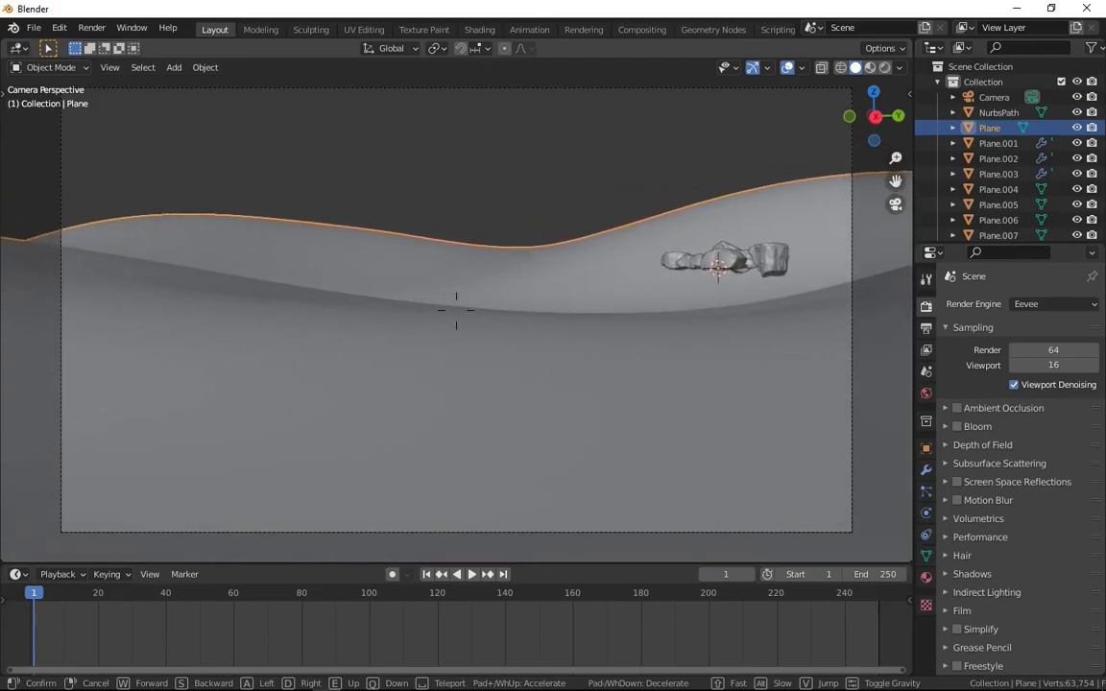
left_click(457, 315)
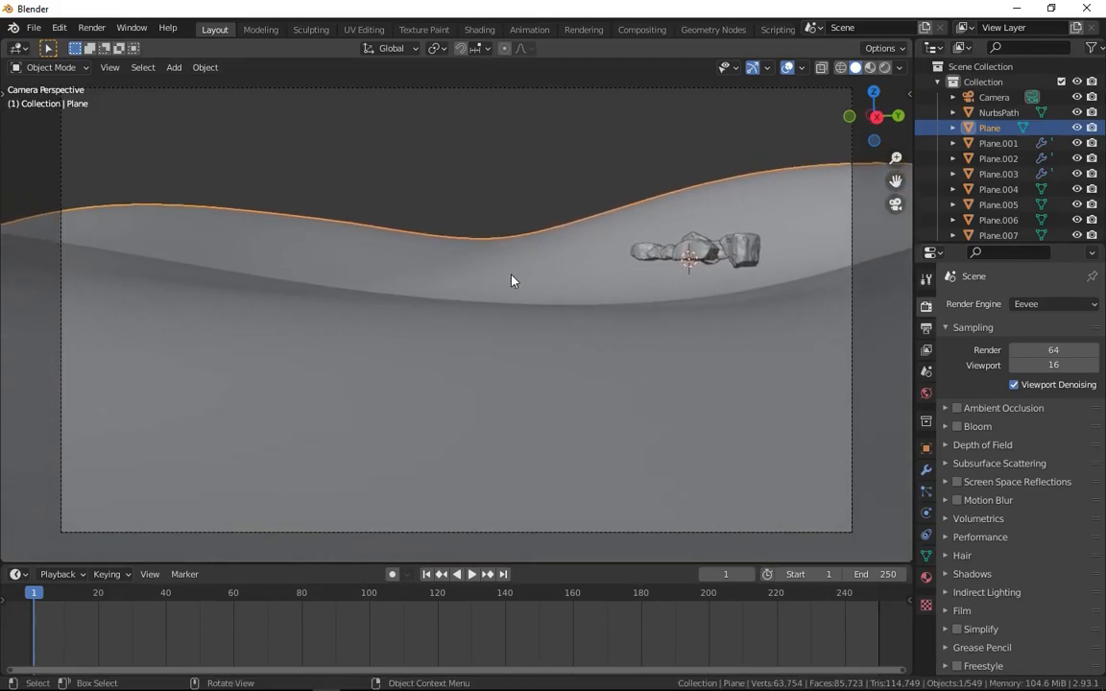
Return to the Sculpting workspace and resculpt the terrain so the background hills rise higher and overlap, checking the shape in Layout
left_click(659, 256)
left_click(480, 313)
middle_click_drag(481, 313, 426, 75)
left_click(311, 30)
scroll(494, 247, "down", 3)
left_click(23, 149)
mouse_move(345, 408)
left_mouse_down()
mouse_move(437, 435)
mouse_move(504, 424)
mouse_move(351, 449)
left_mouse_up()
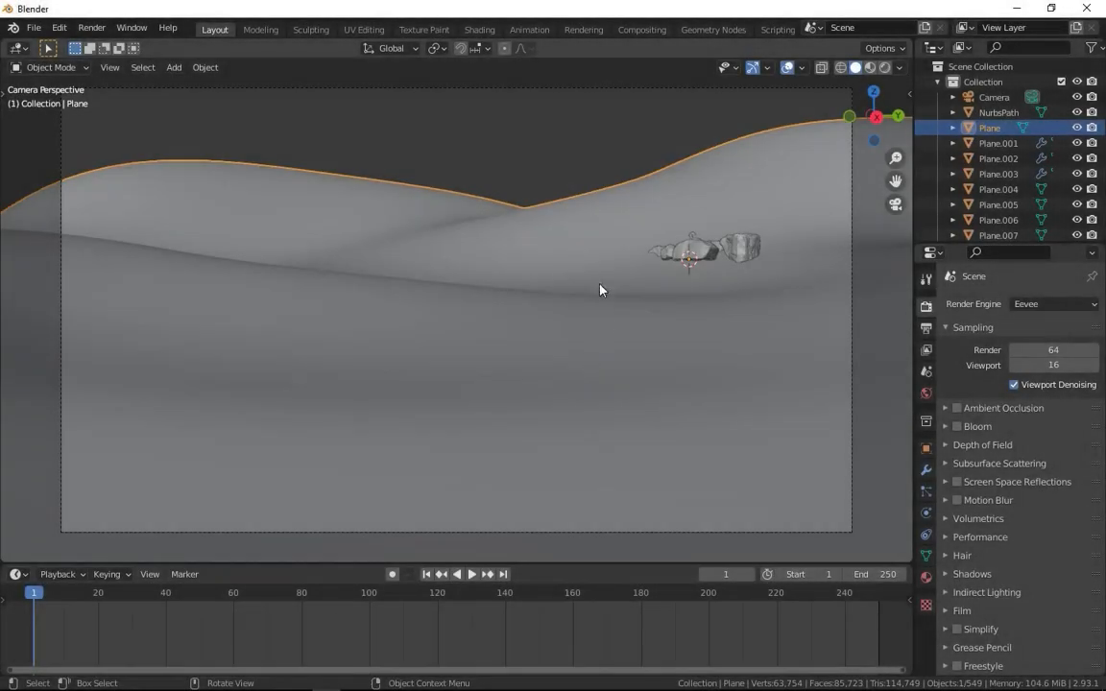
Select a mossy rock, split the viewport into three 3D views, and hide the overlays in one of the two camera views
left_click(702, 252)
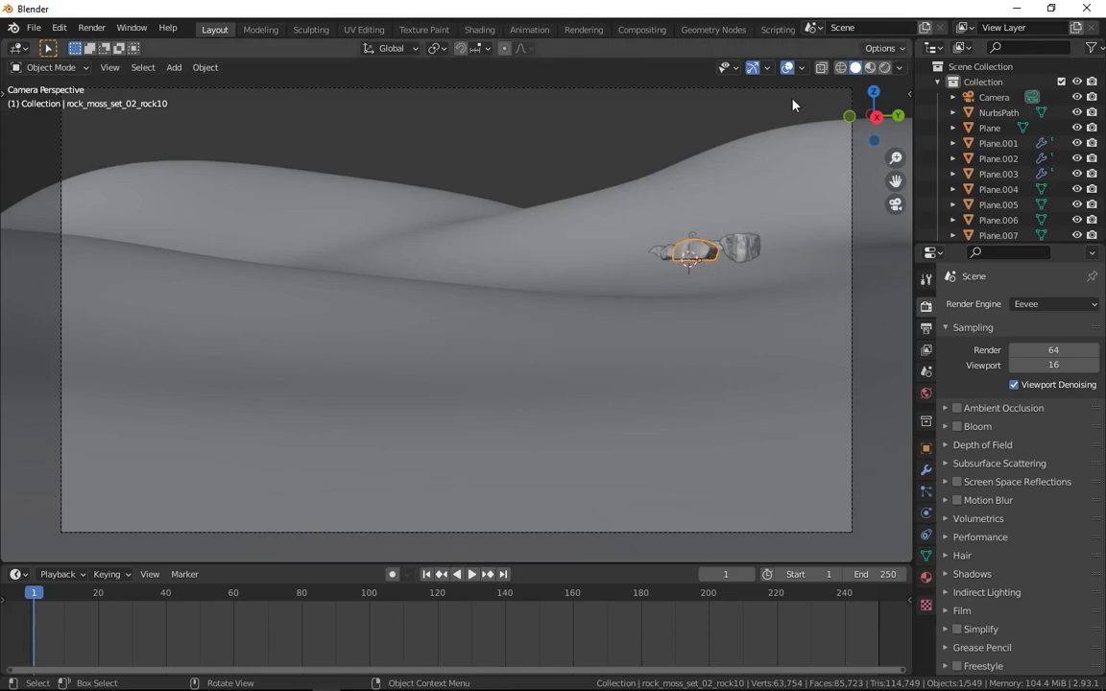
left_click_drag(910, 39, 489, 308)
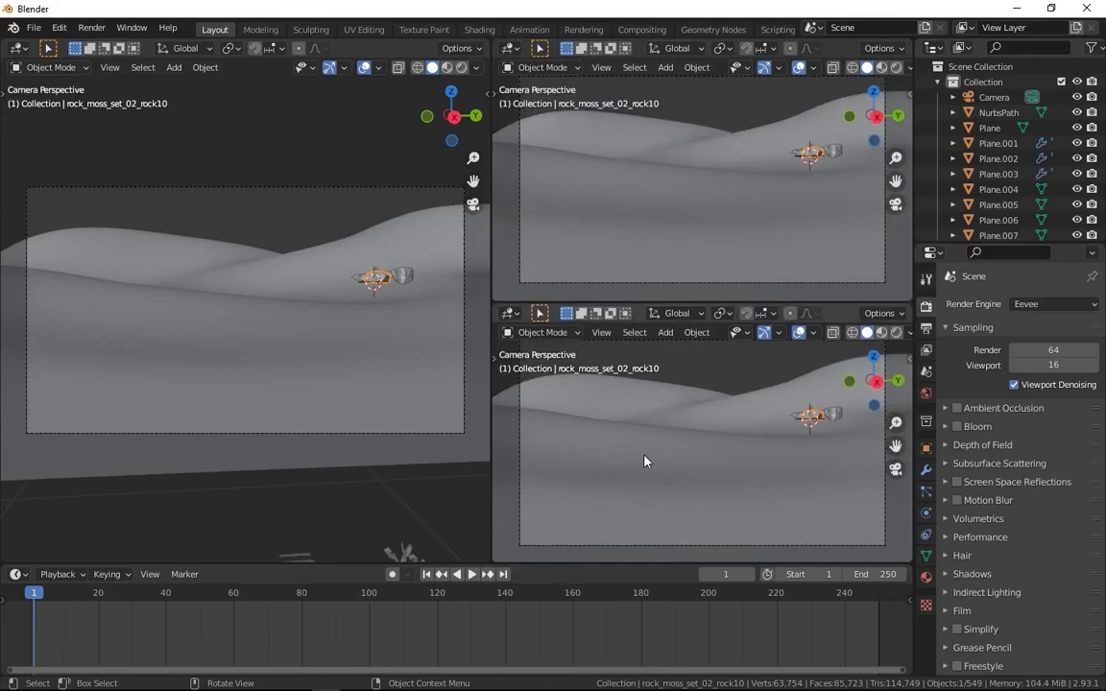
left_click(798, 332)
middle_click_drag(317, 326, 358, 351)
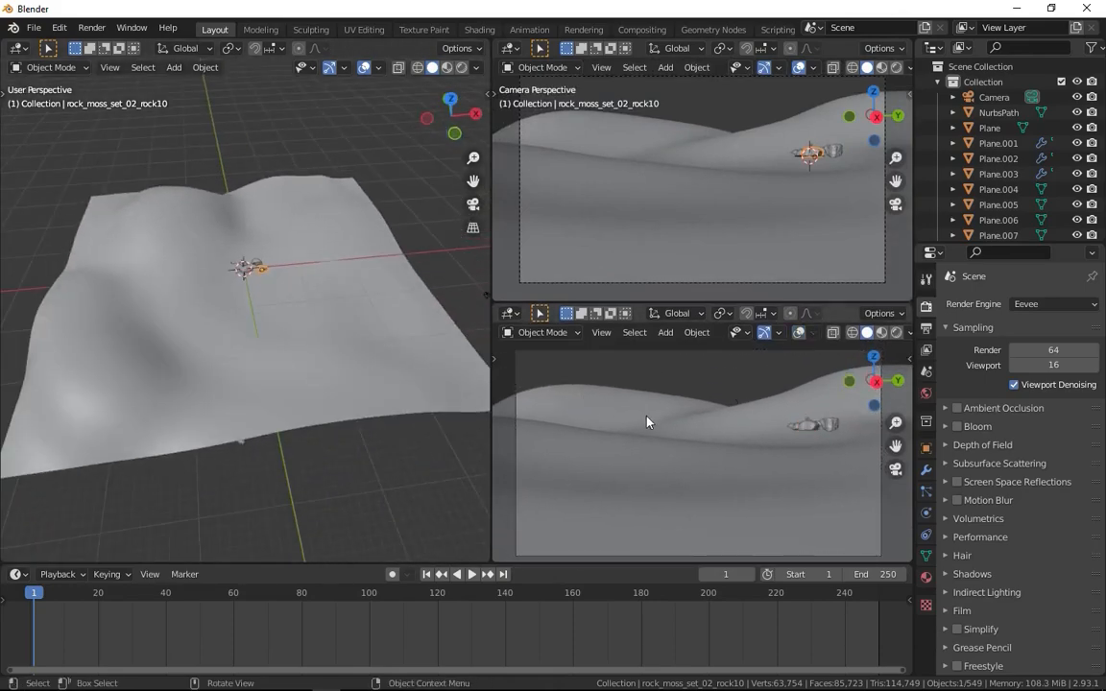
Duplicate the mossy rock, scale it by about 1.3, and distribute rocks over the terrain from the foreground to the hills
key("shift+d")
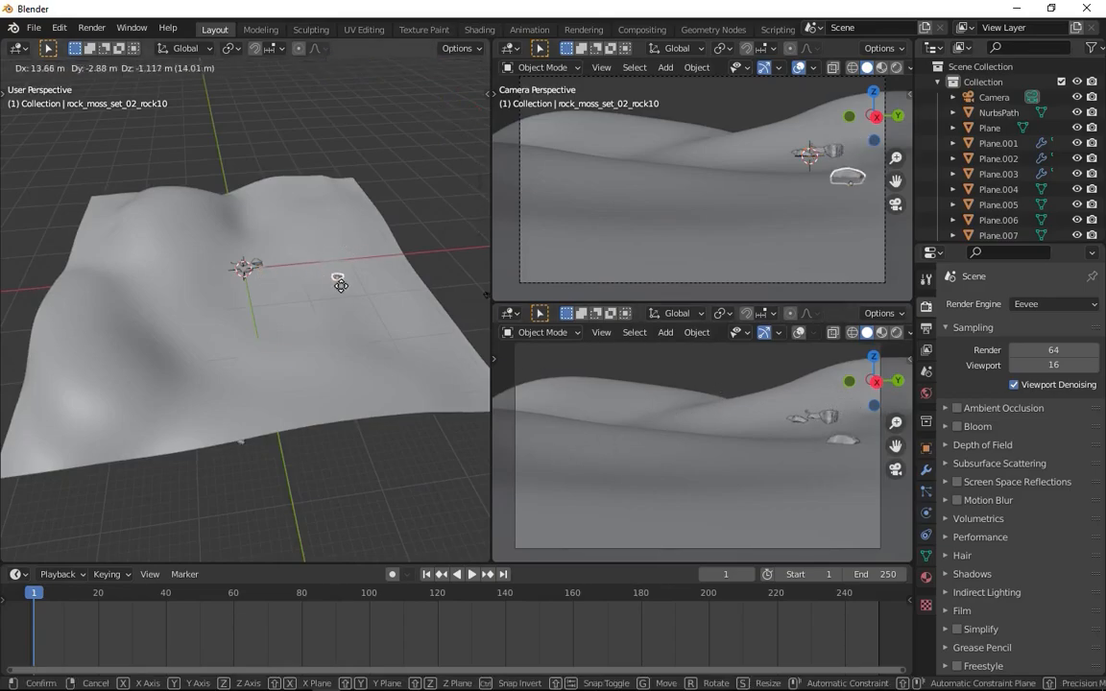
left_click(376, 284)
middle_click_drag(375, 284, 201, 292)
key("g")
left_click(284, 393)
key("g")
left_click(288, 404)
middle_click_drag(288, 403, 322, 336)
key("g")
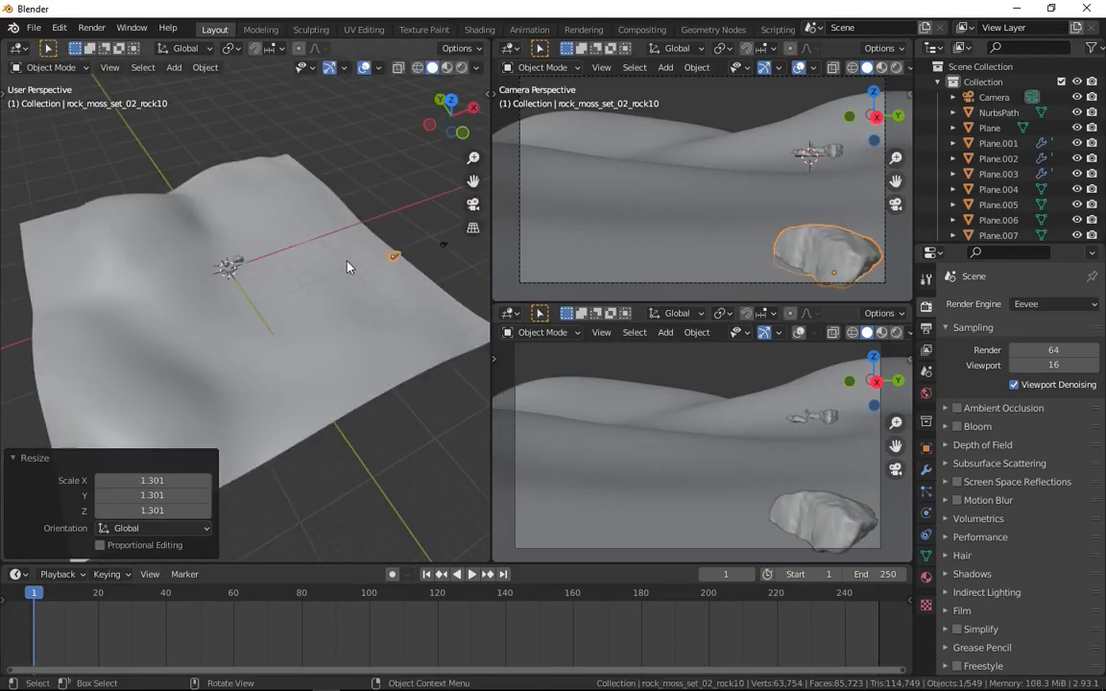
key("g")
left_click(242, 271)
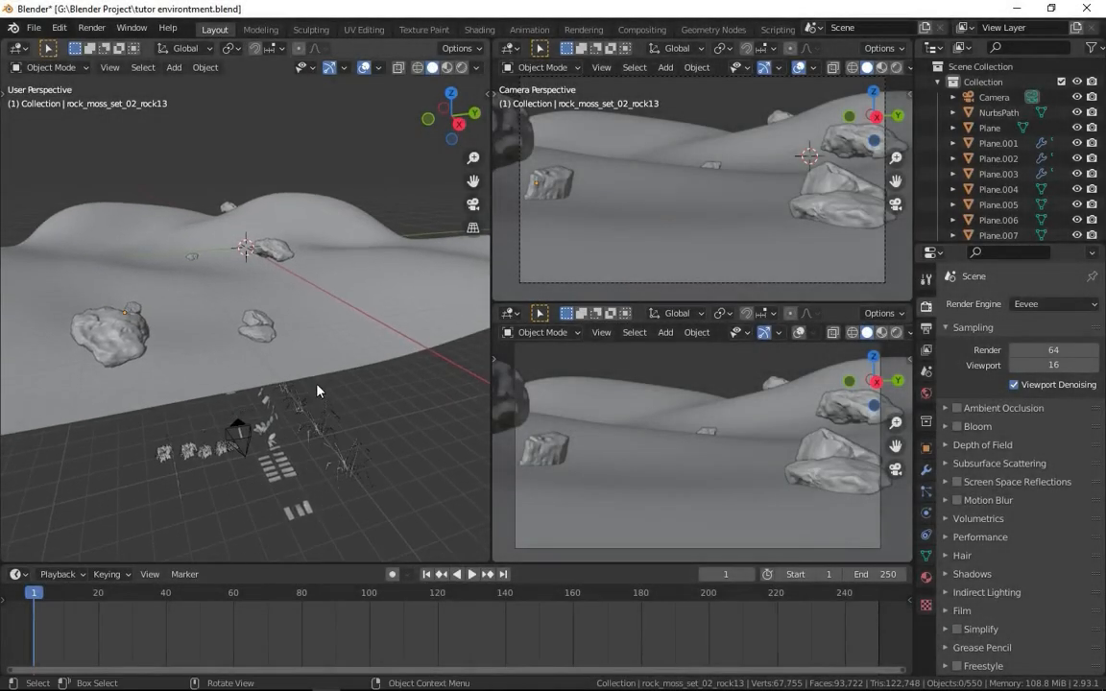
Add a particle system to the terrain plane, set it to Hair and enable its Advanced options
left_click(338, 275)
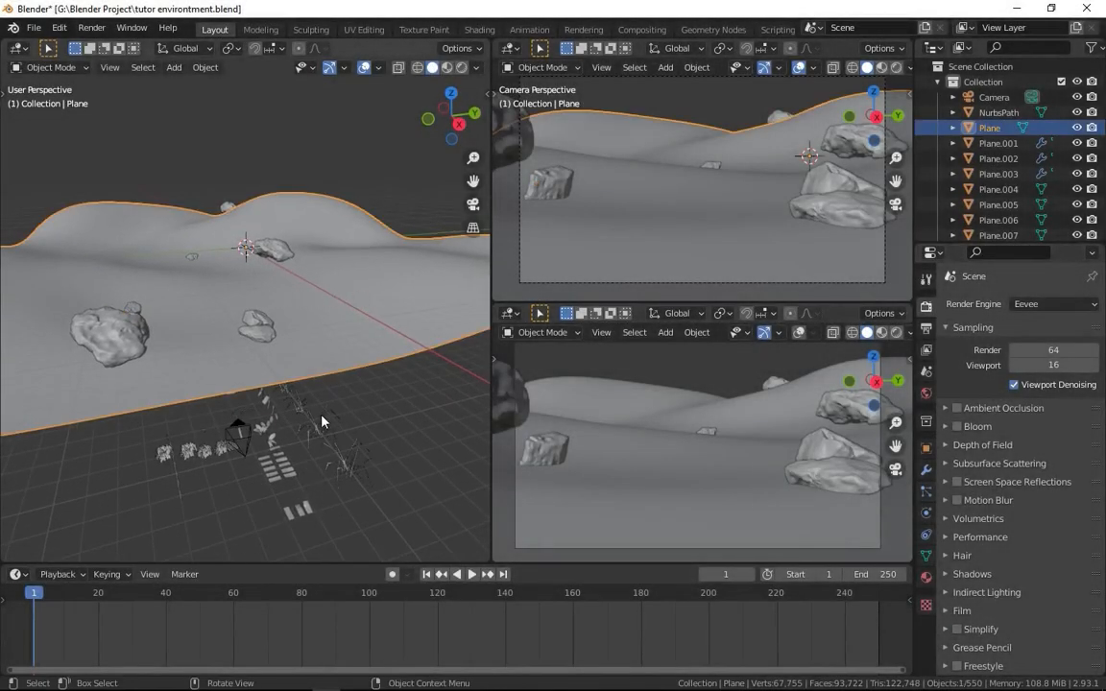
left_click(926, 491)
left_click(1091, 303)
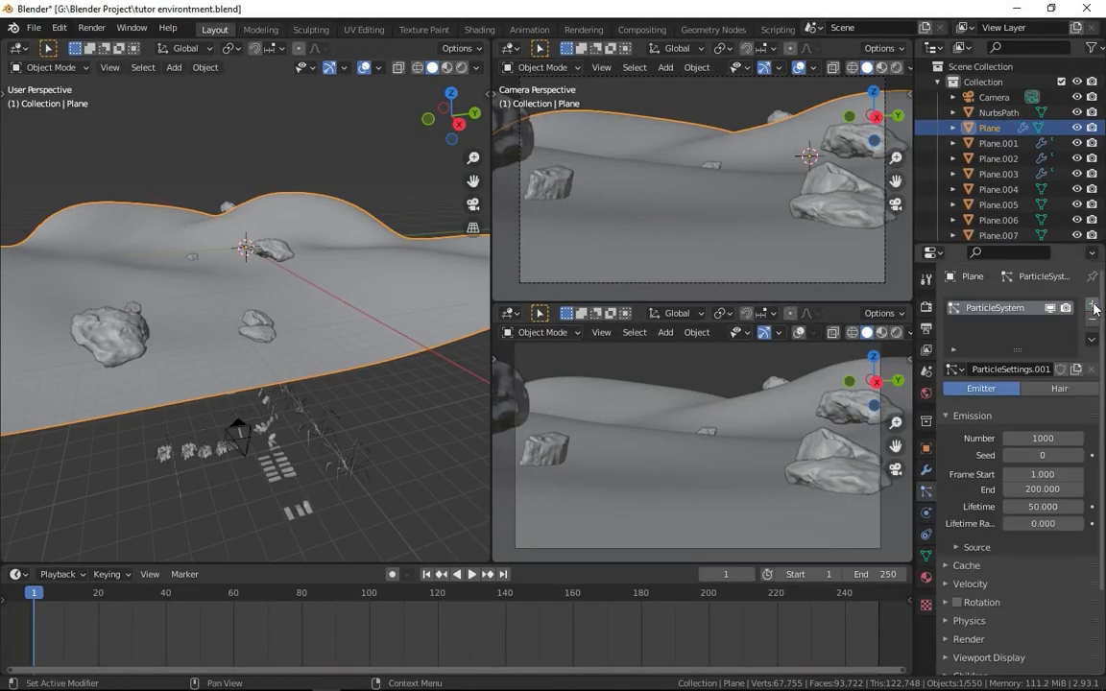
left_click(1063, 390)
scroll(1037, 375, "down", 1)
left_click(1030, 362)
scroll(1001, 467, "down", 1)
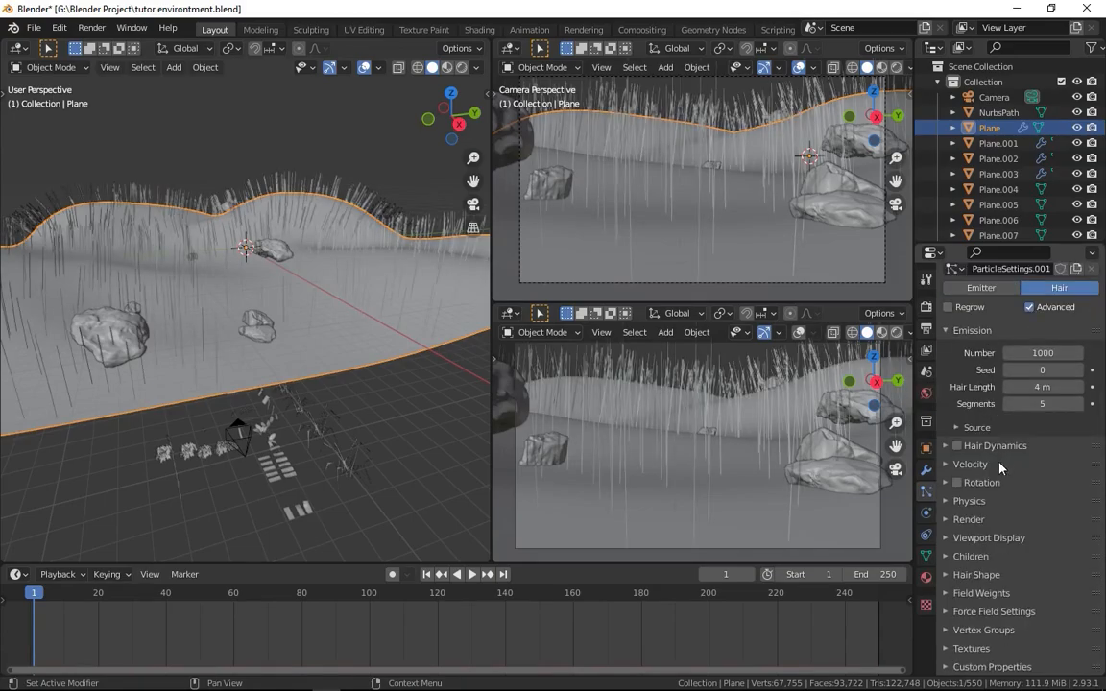
Render the hair particles as a collection, using rumput as the instance collection
left_click(964, 519)
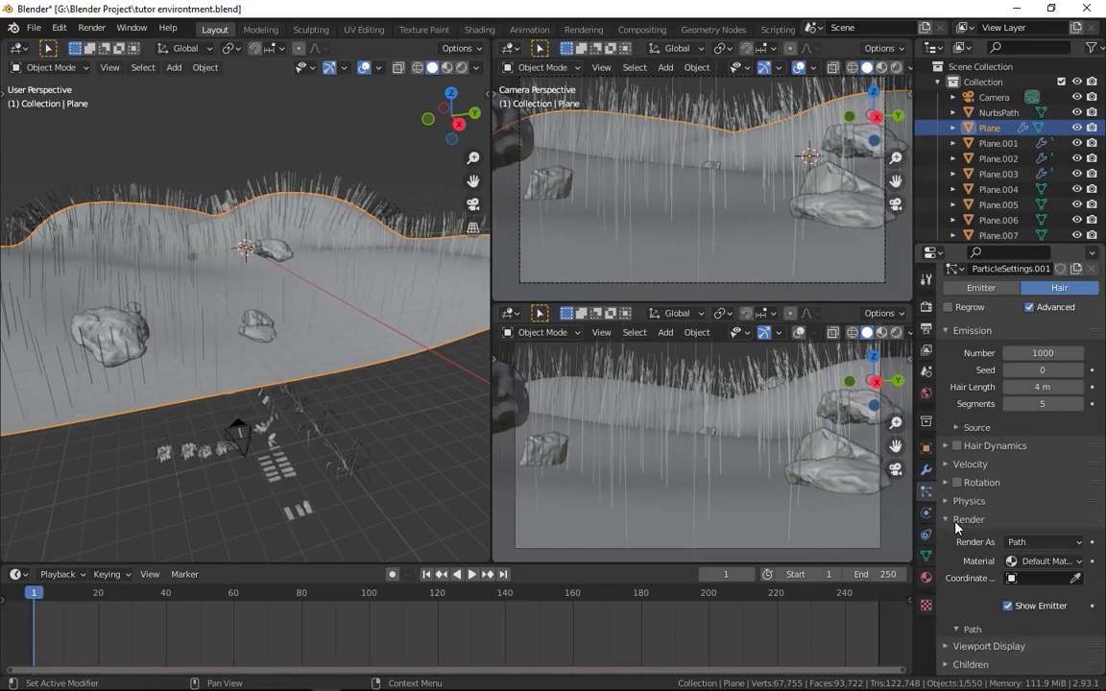
left_click(1029, 543)
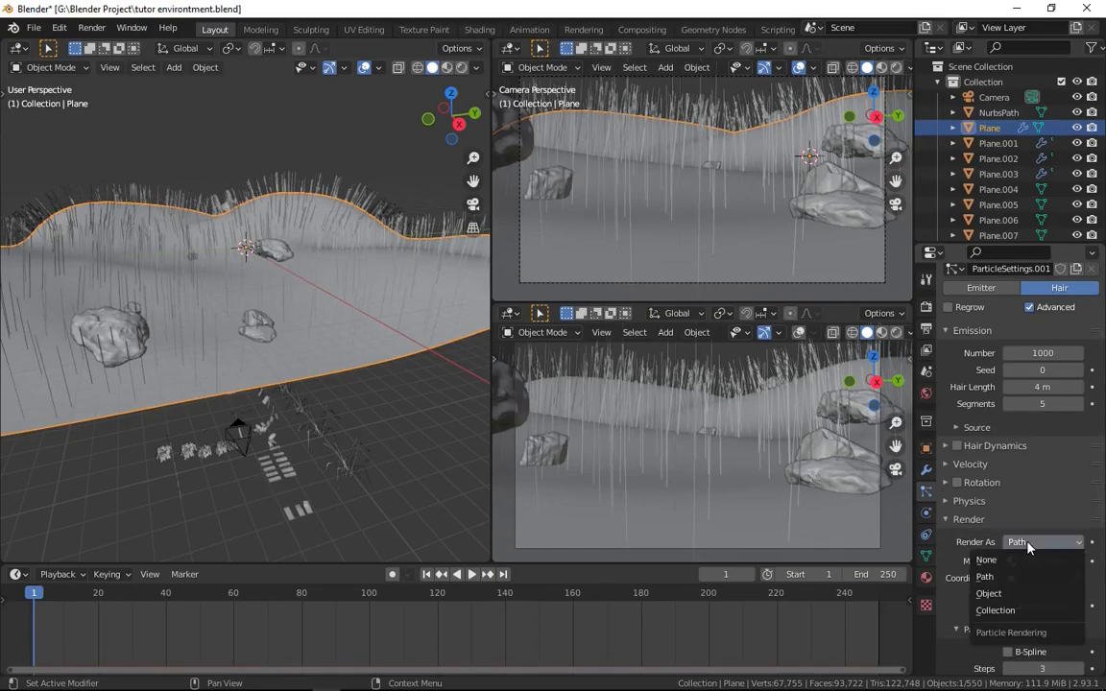
left_click(996, 611)
scroll(1027, 576, "down", 2)
left_click(1044, 533)
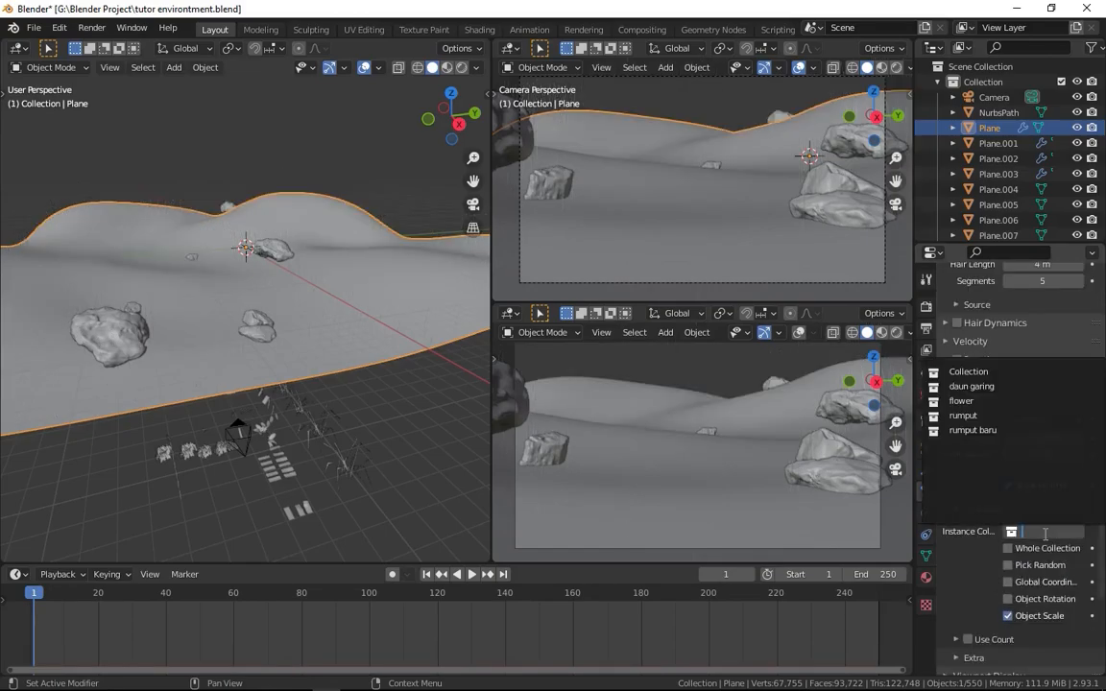
left_click(978, 414)
scroll(343, 423, "up", 2)
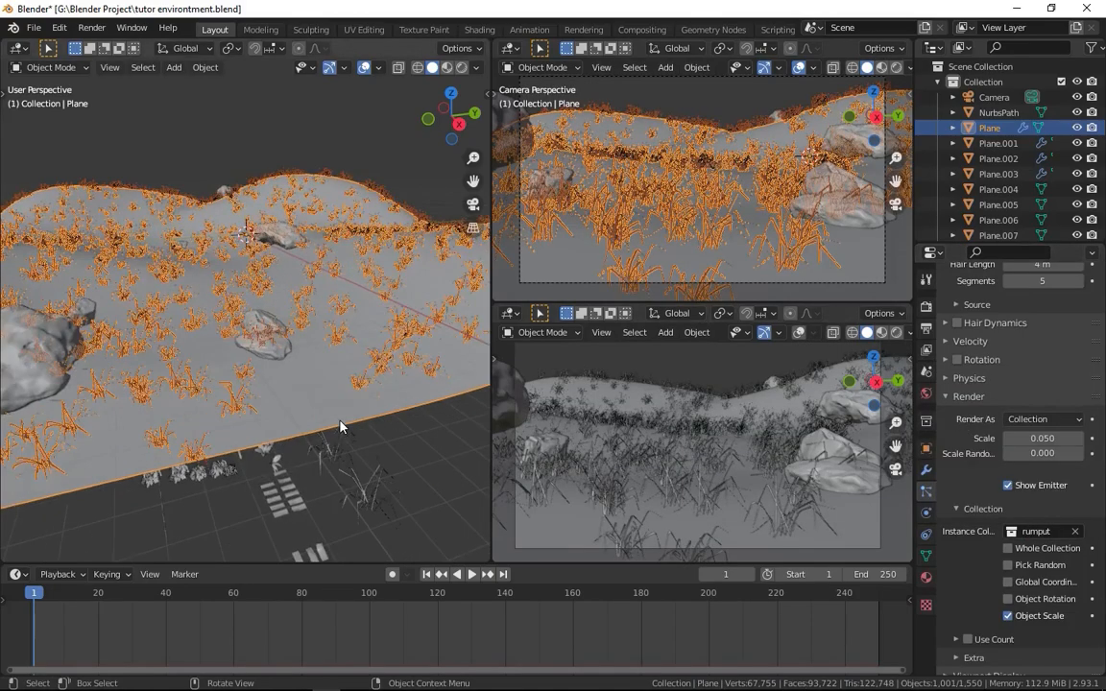
Set the grass particle number to 5000, the scale to 0.030 and the scale randomness to 0.645
scroll(1017, 432, "up", 5)
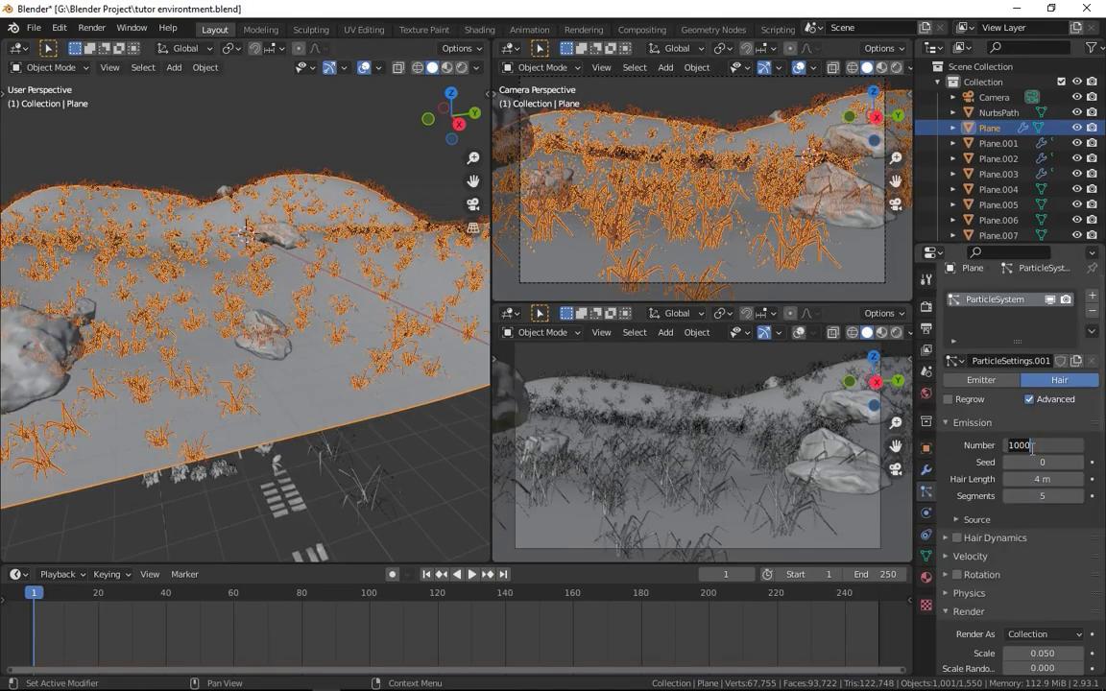
key("Return")
scroll(1034, 457, "down", 5)
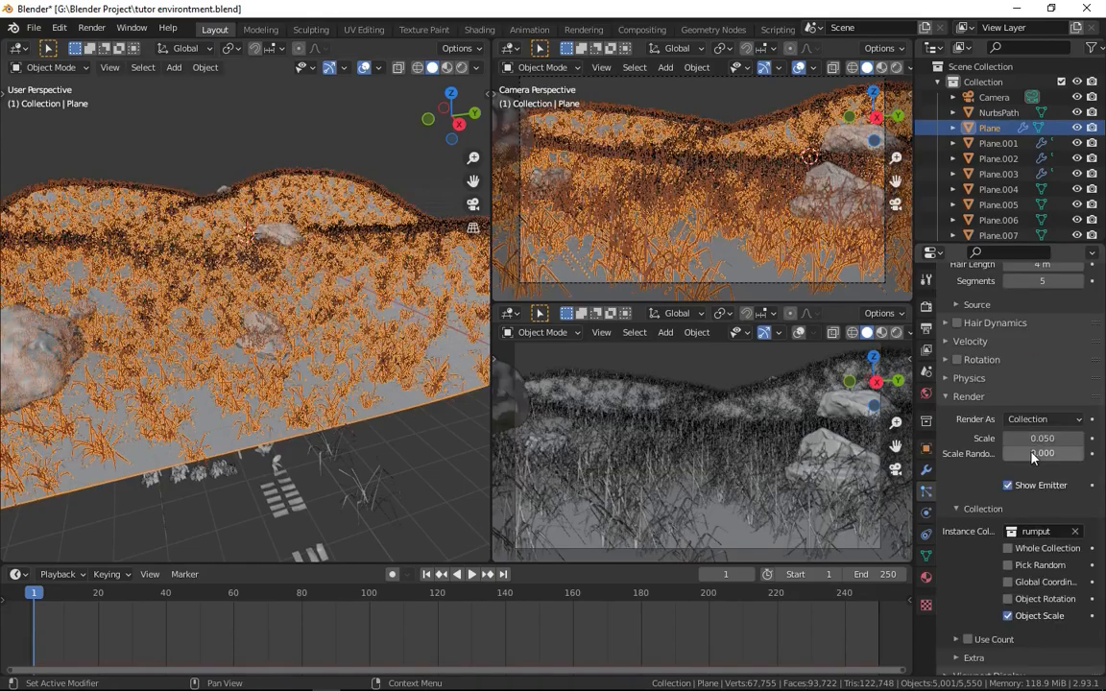
scroll(1020, 461, "up", 3)
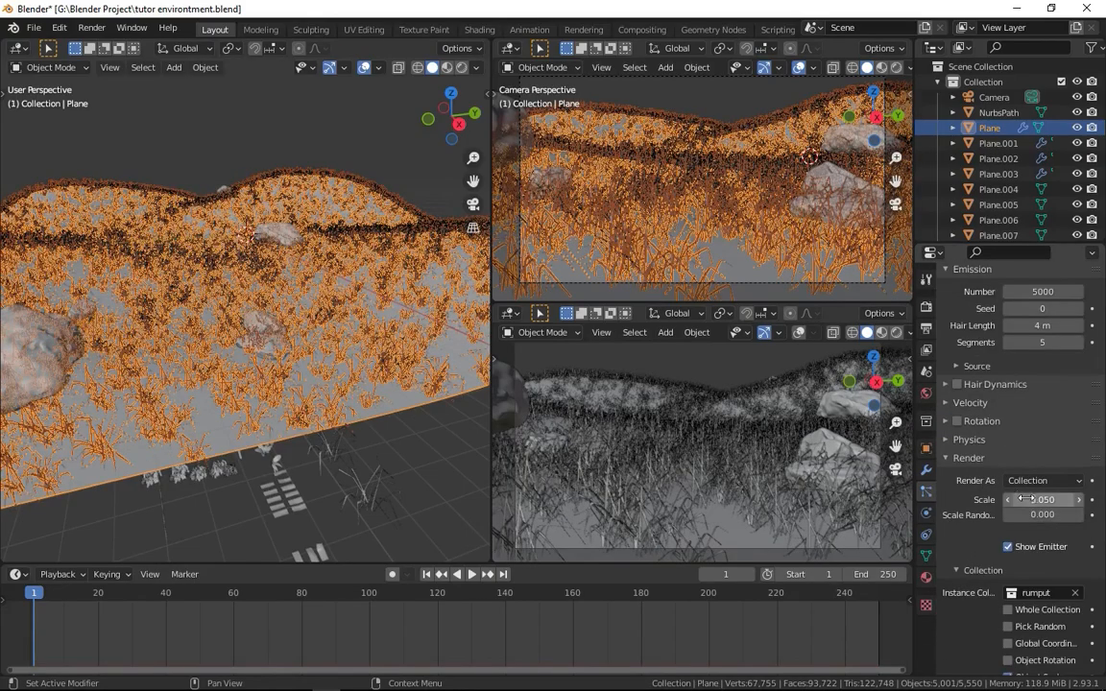
left_click_drag(1039, 519, 1017, 500)
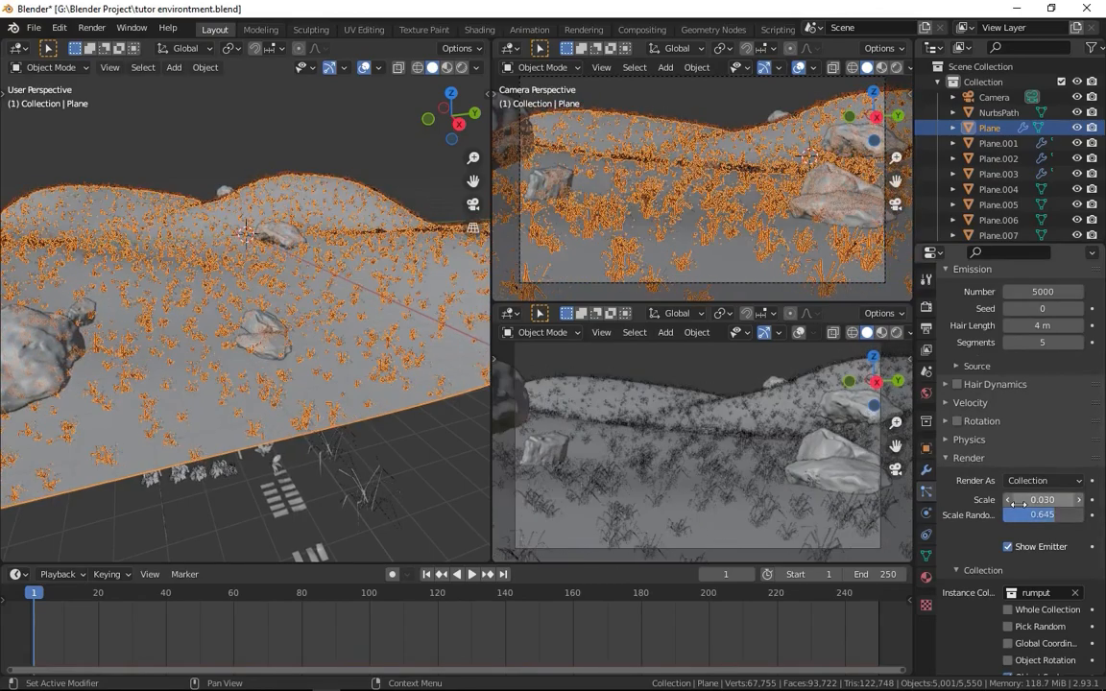
Add a vertex group named rumput to the terrain plane
scroll(1012, 500, "down", 5)
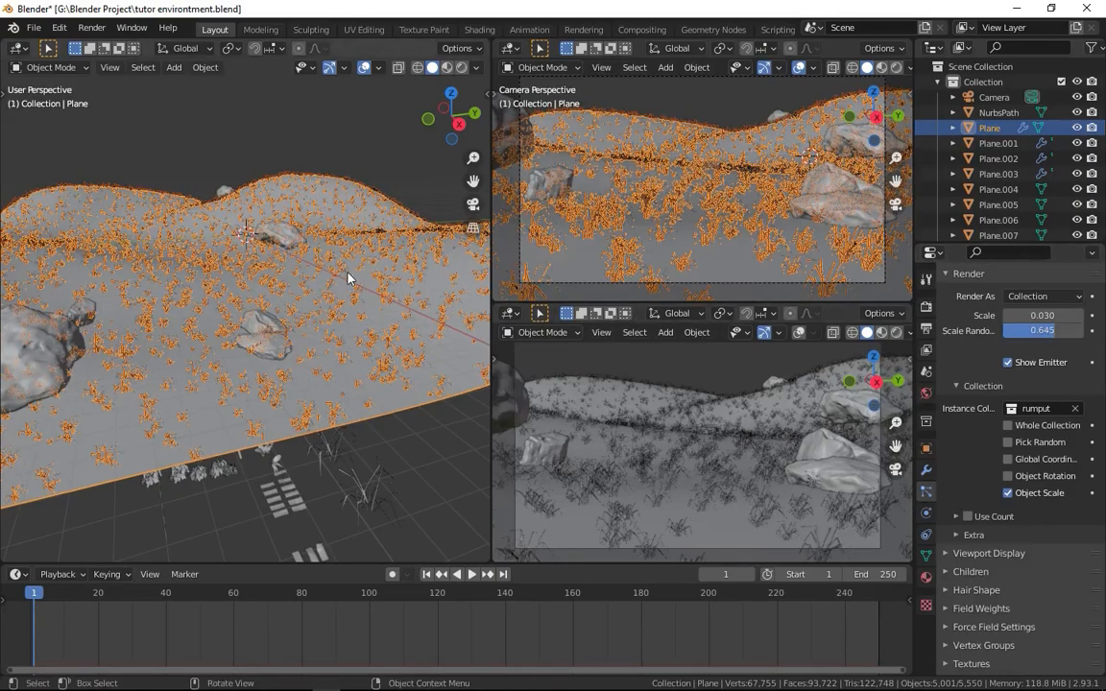
middle_click_drag(401, 291, 401, 224)
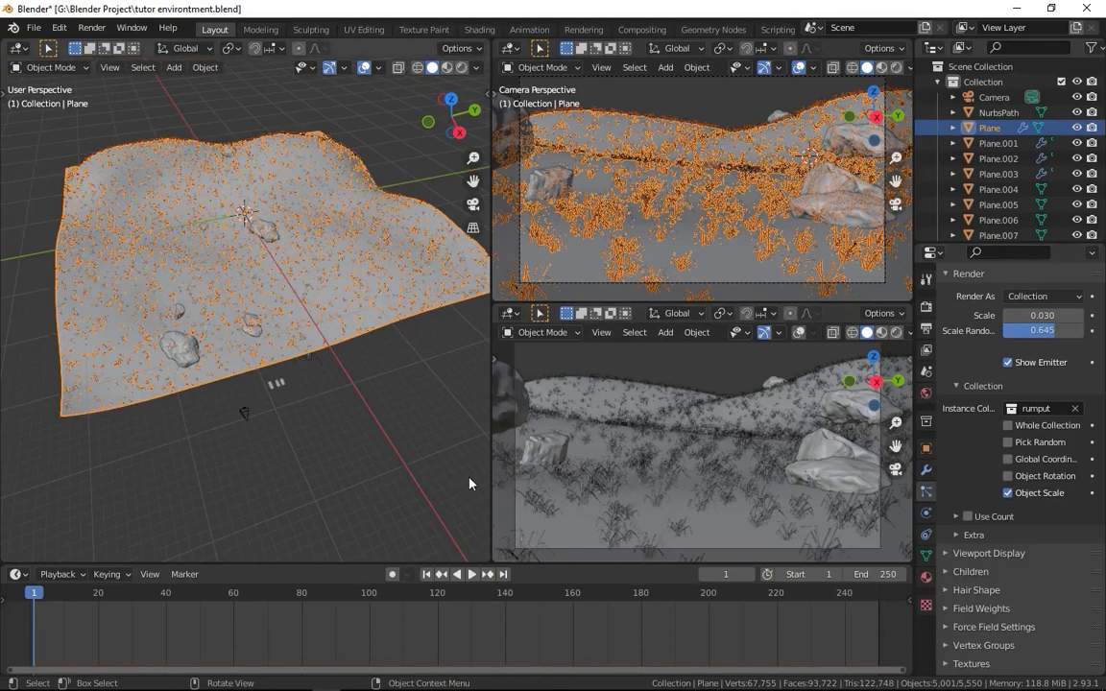
left_click(925, 558)
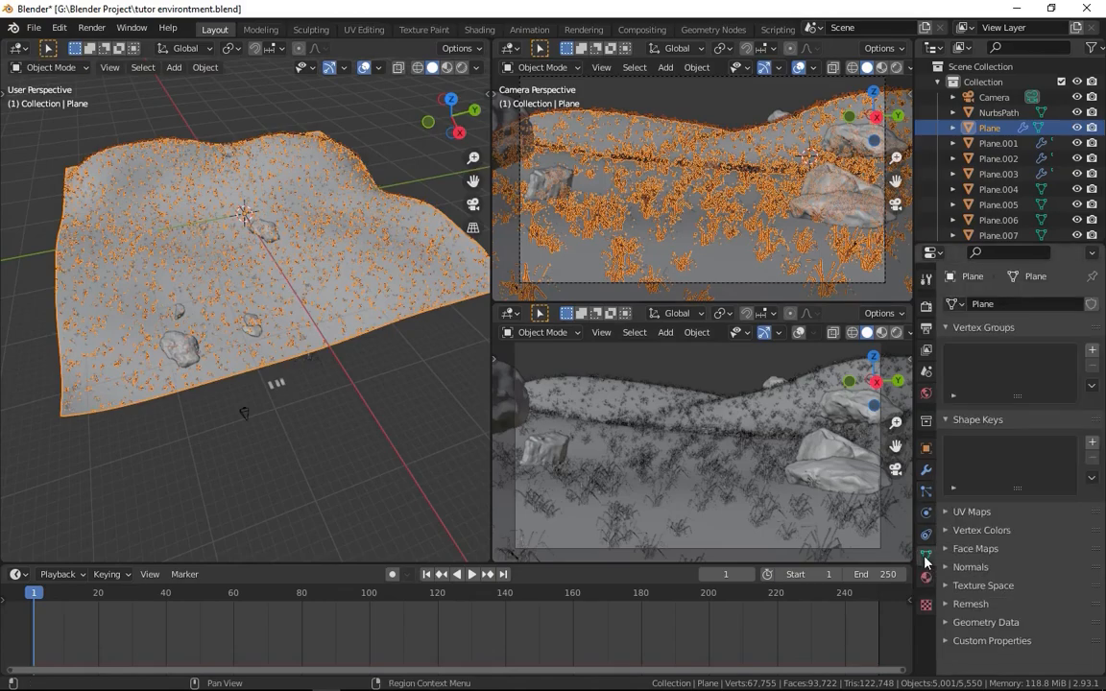
left_click(1090, 351)
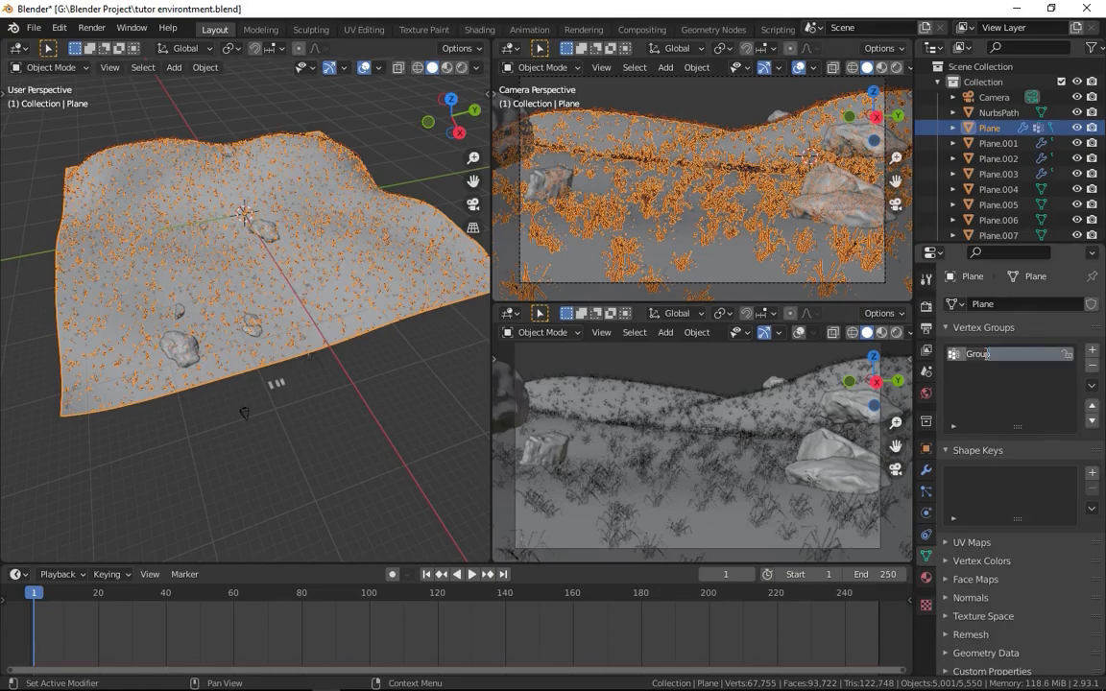
key("Return")
scroll(368, 350, "up", 3)
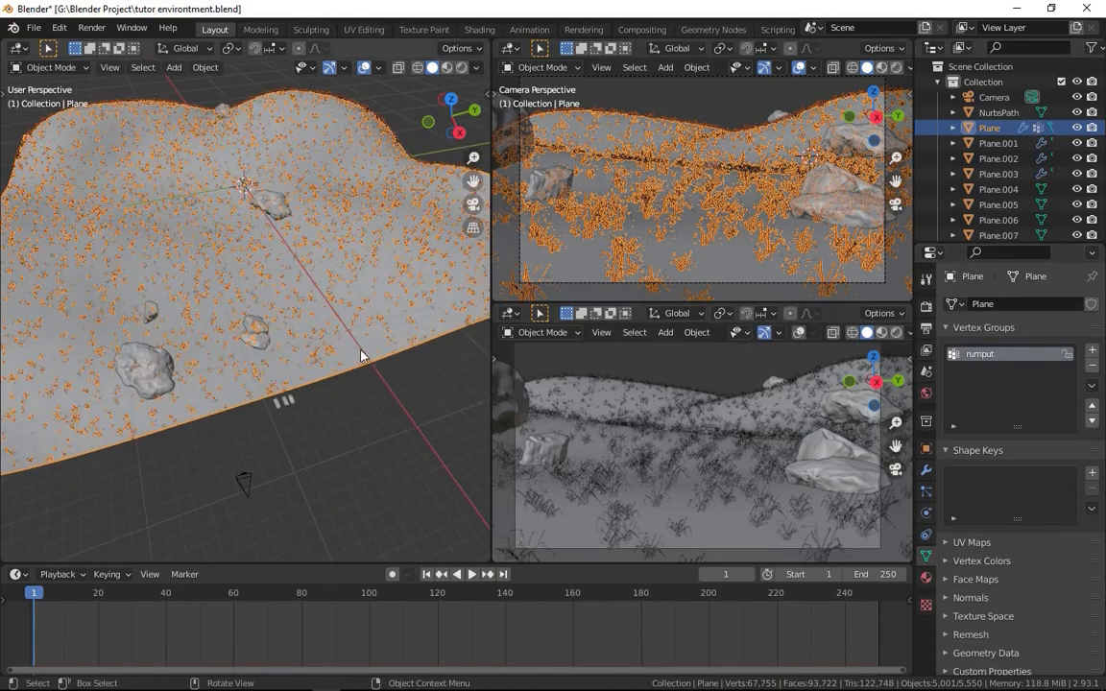
scroll(322, 387, "up", 2)
left_click(67, 68)
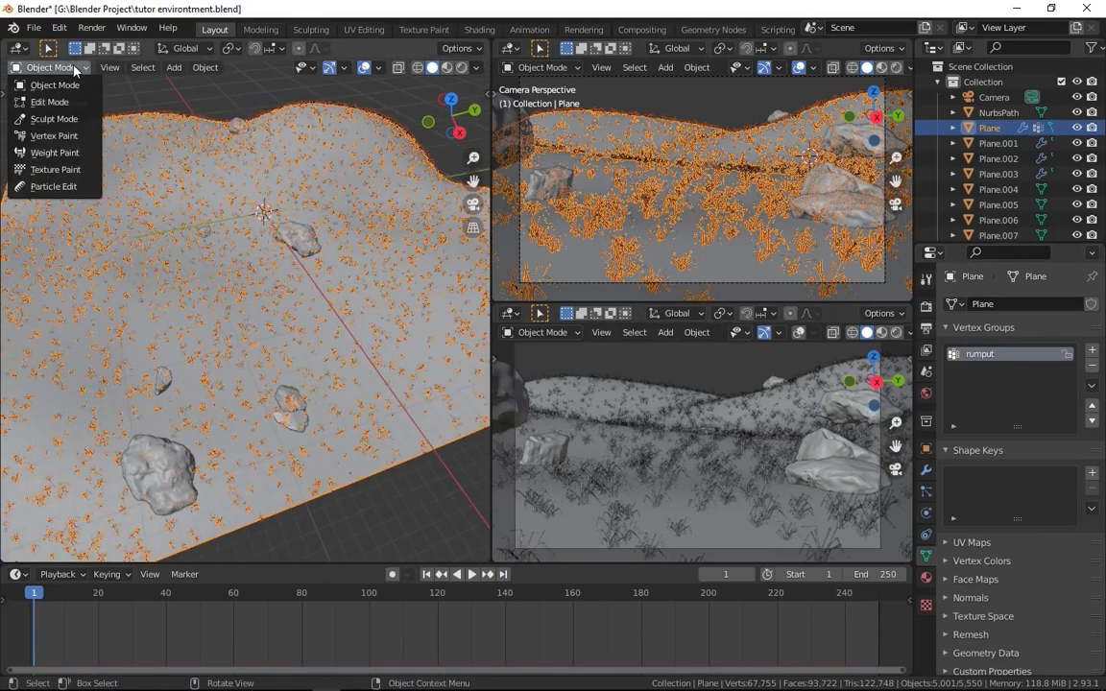
left_click(57, 156)
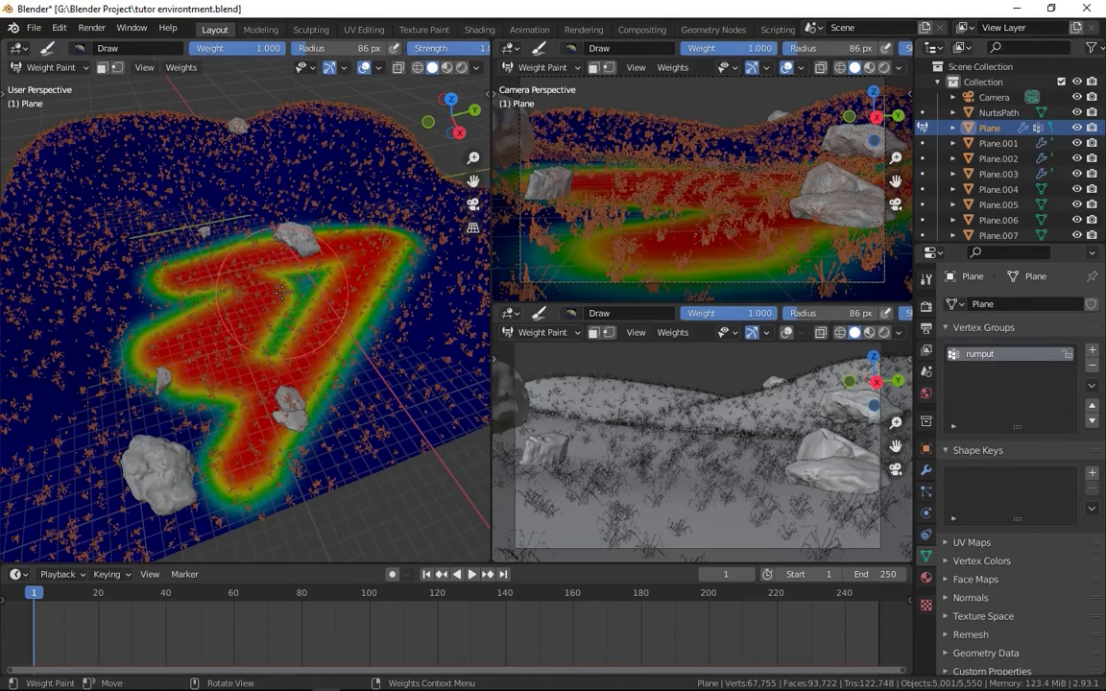
key("ctrl+z")
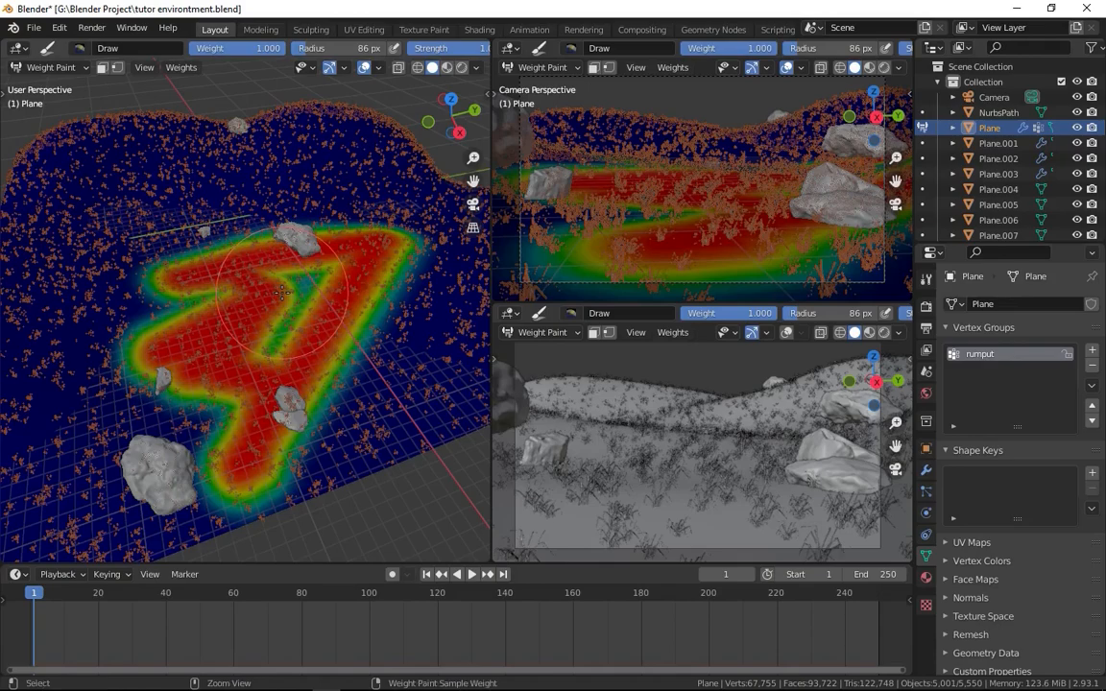
key("ctrl+z")
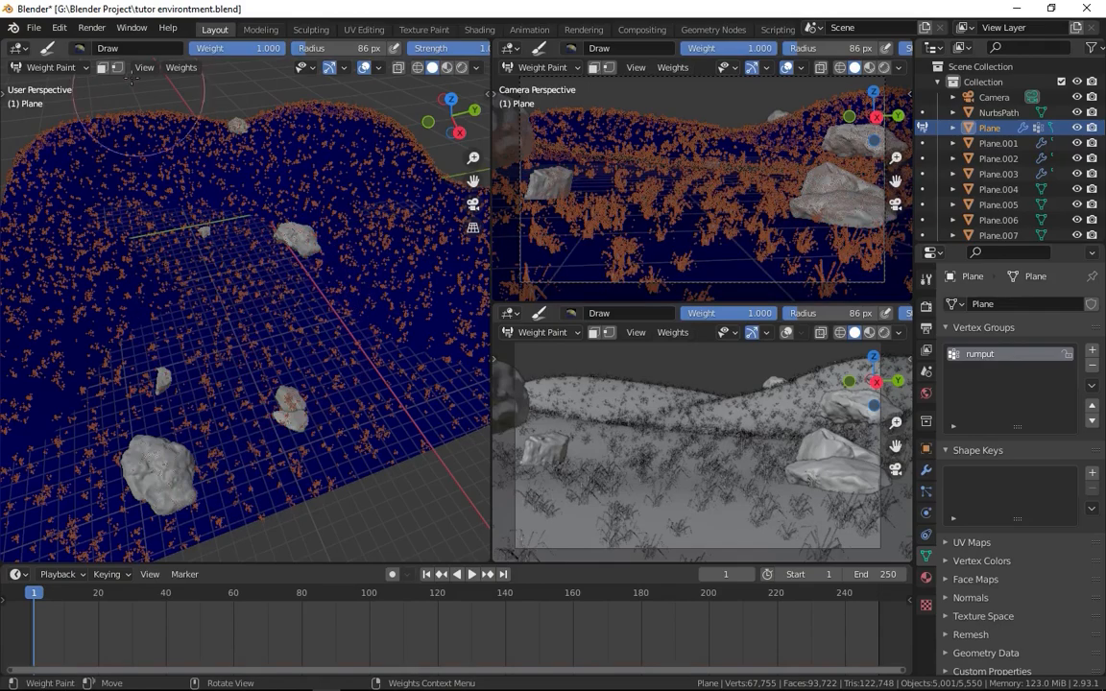
left_click(50, 67)
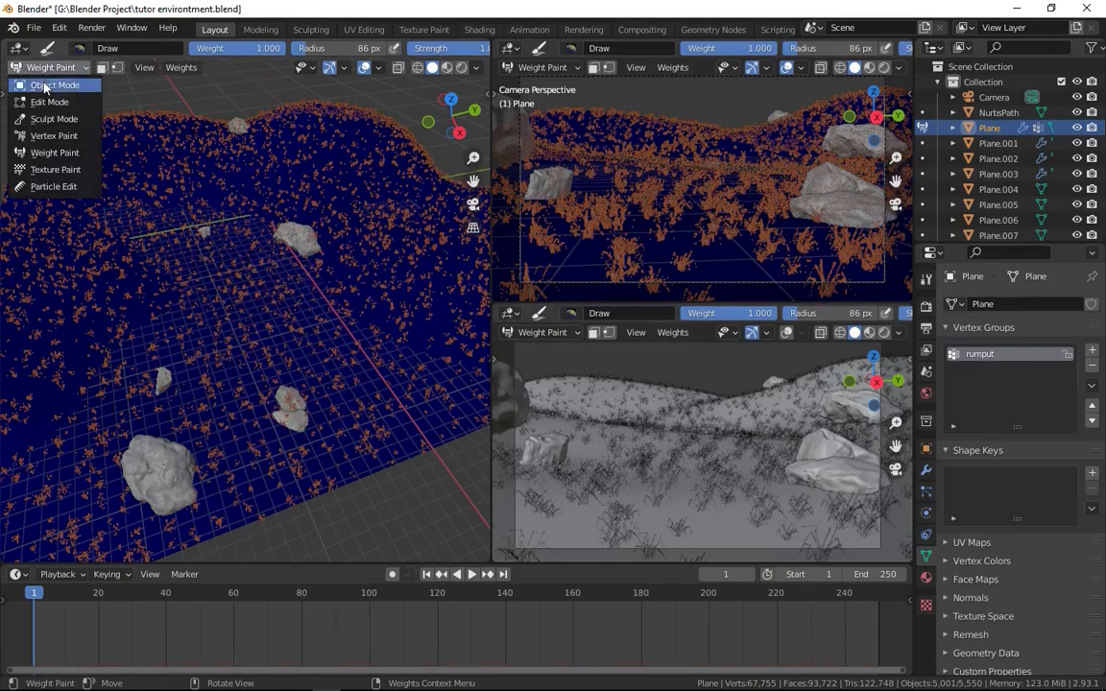
left_click(41, 85)
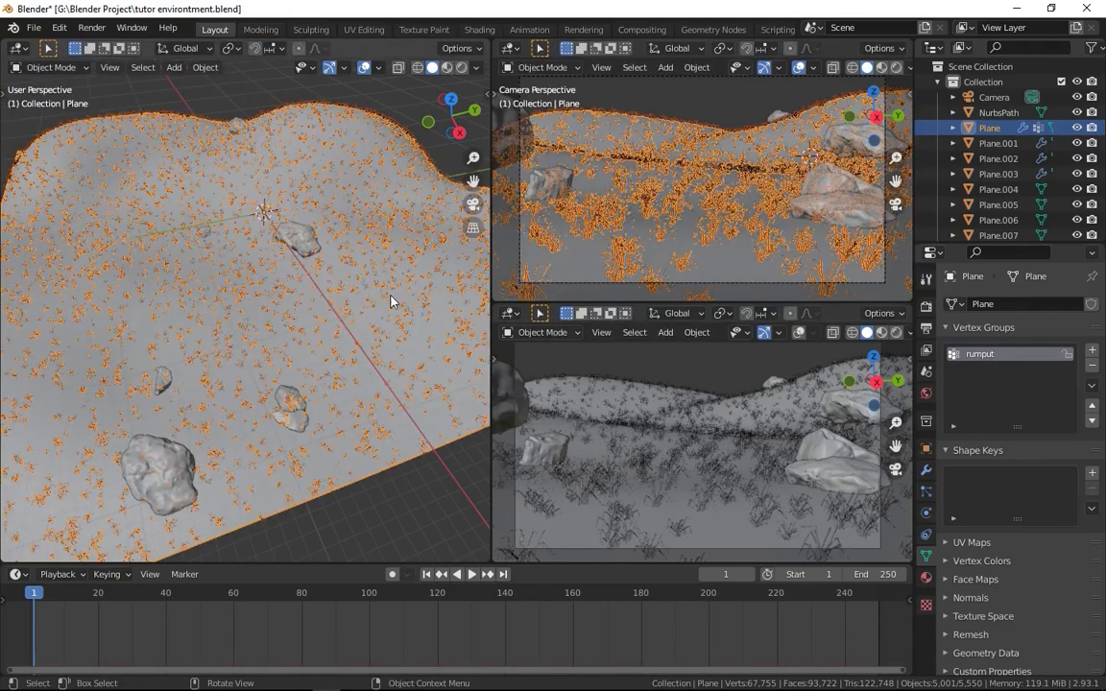
Assign the rumput vertex group to the Density and Length of the grass particle system
left_click(926, 493)
scroll(1020, 492, "down", 10)
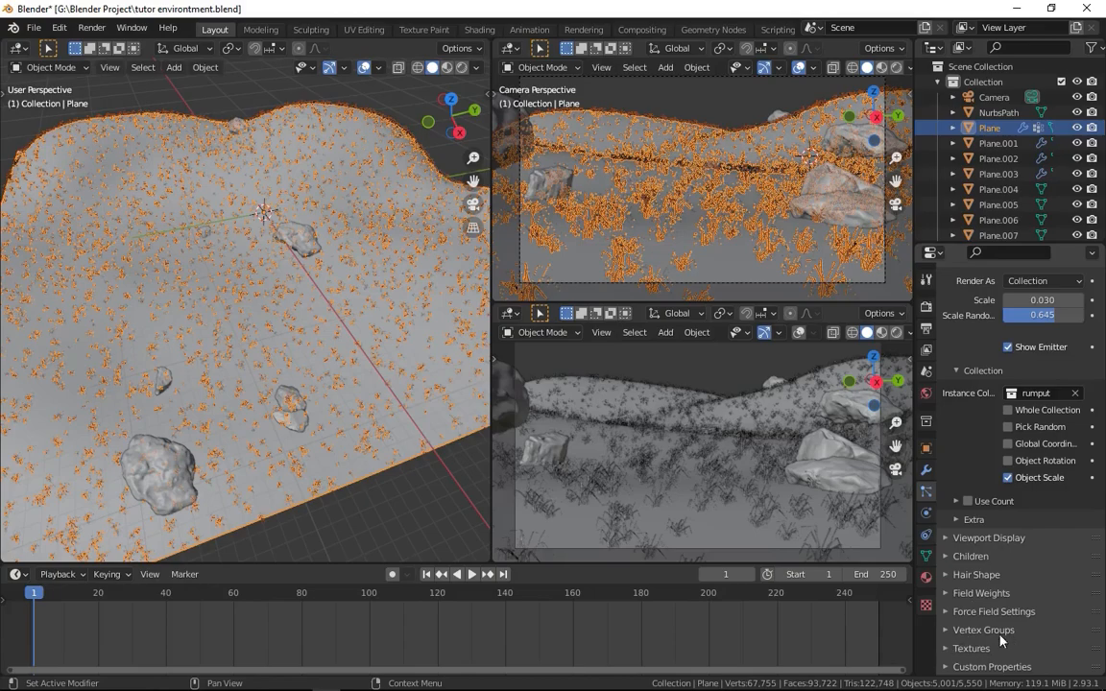
left_click(964, 636)
scroll(1034, 479, "down", 4)
left_click(1003, 509)
left_click(1013, 526)
left_click(1021, 525)
left_click(955, 369)
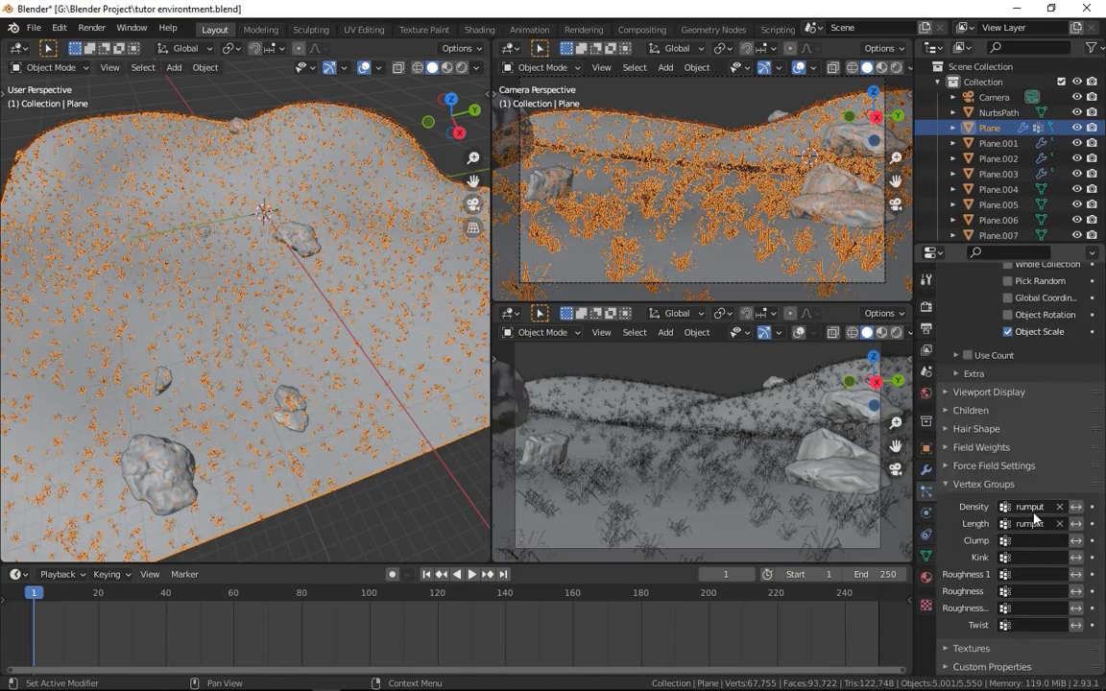
Switch the terrain plane from Object Mode to Weight Paint mode
middle_click_drag(384, 307, 144, 182)
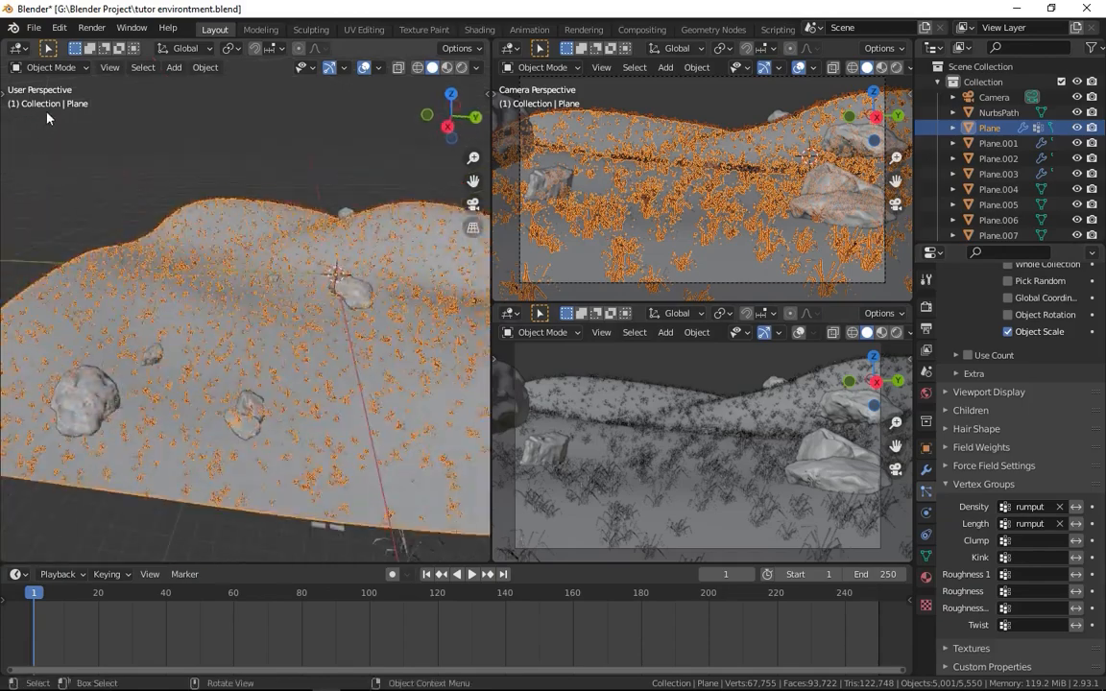
left_click(63, 63)
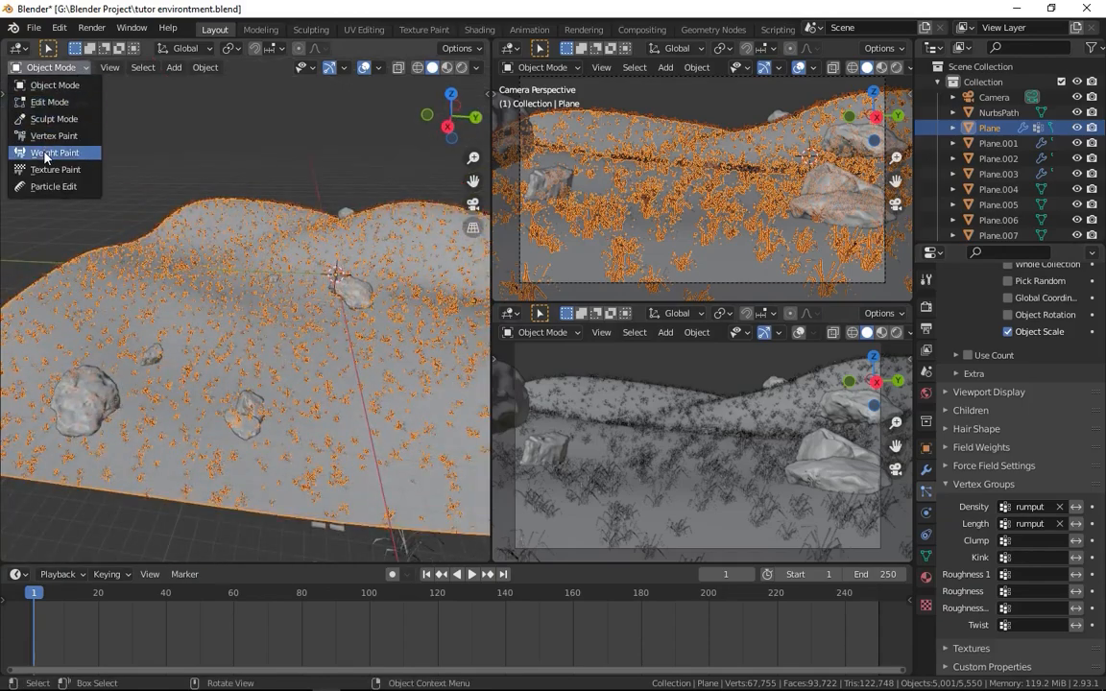
left_click(48, 67)
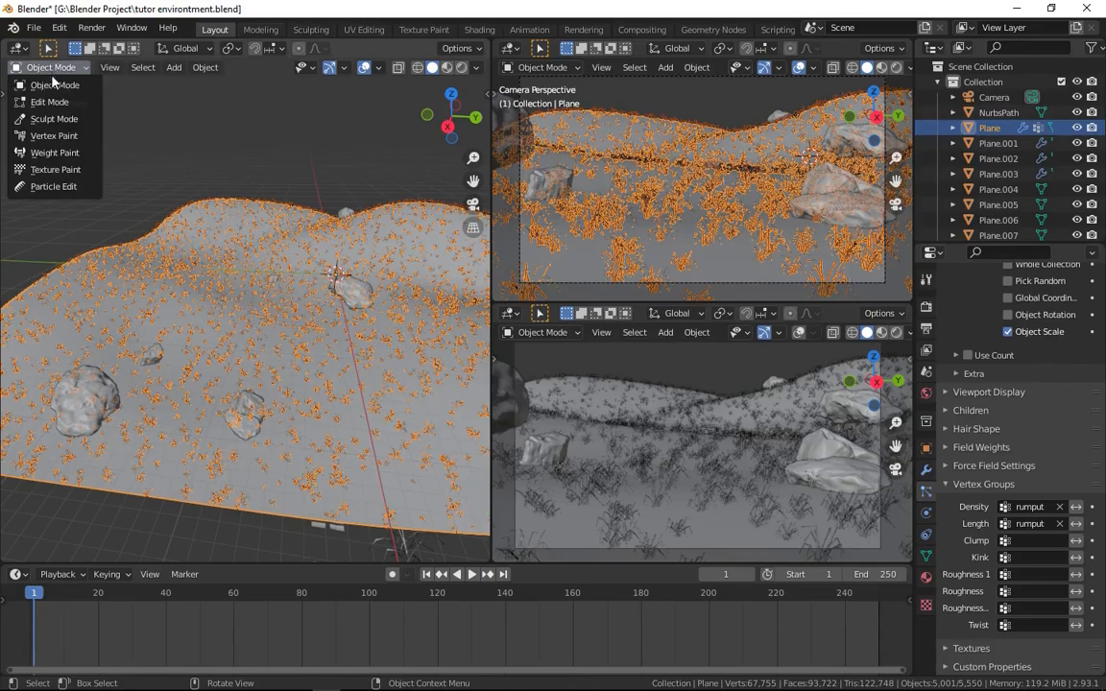
left_click(50, 153)
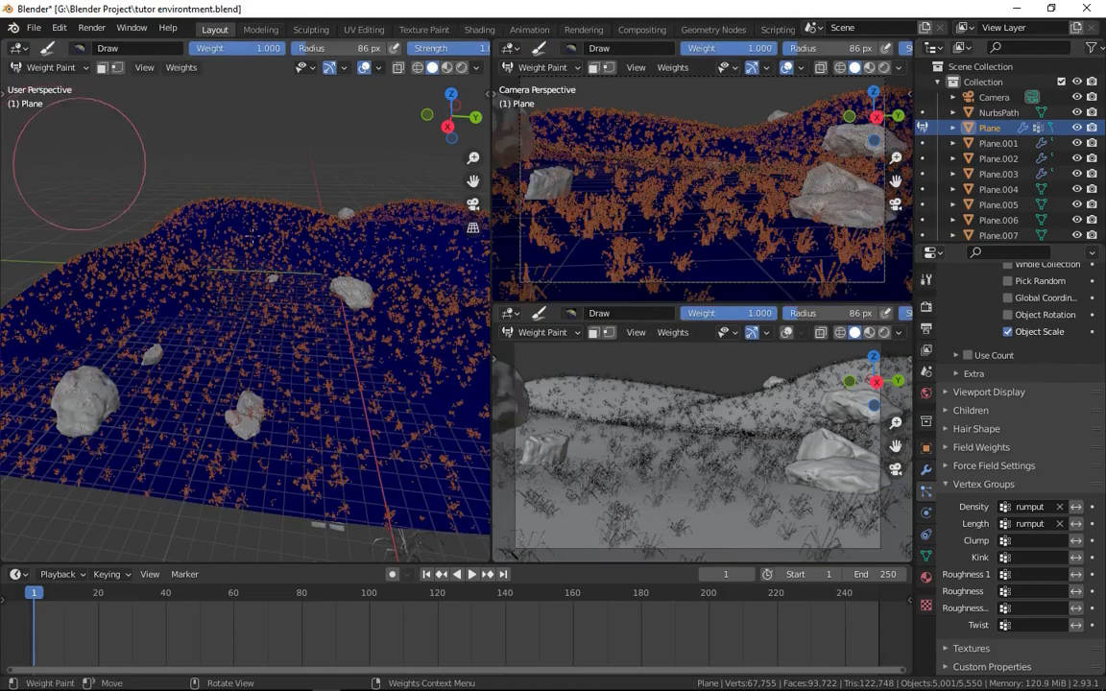
Paint full weight 1.000 across the terrain seen by the camera, from the foreground to the distant hills, with an 86 px brush
mouse_move(288, 331)
left_mouse_down()
mouse_move(320, 358)
mouse_move(293, 359)
mouse_move(259, 284)
mouse_move(207, 316)
mouse_move(244, 417)
left_mouse_up()
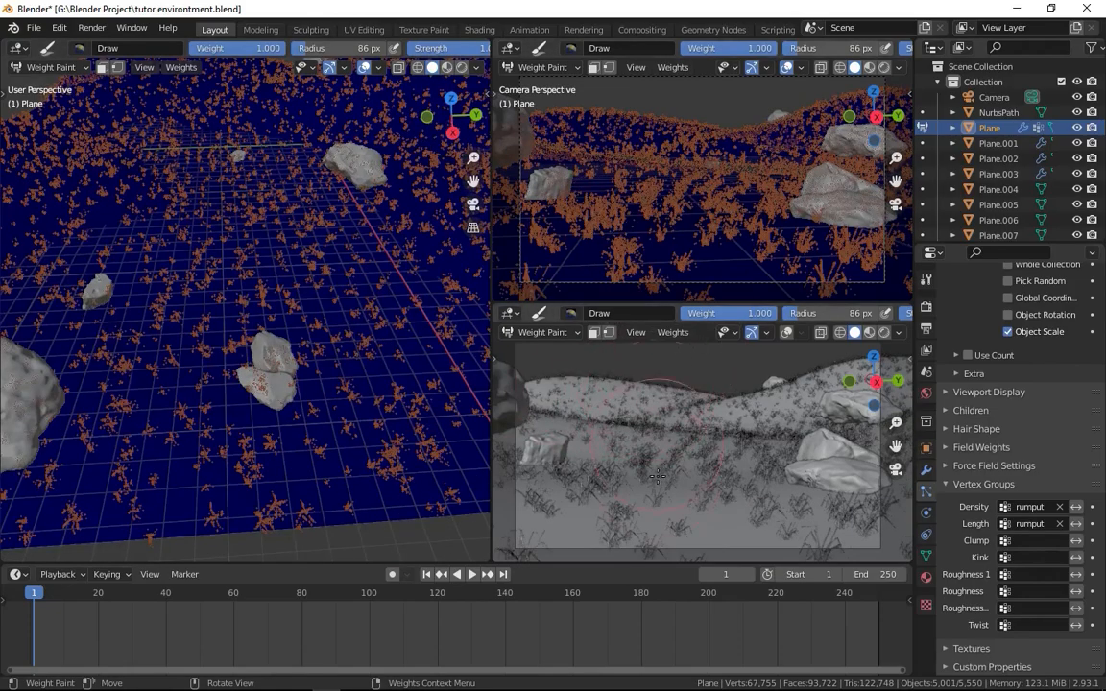
scroll(100, 403, "down", 2)
middle_click_drag(148, 478, 219, 461, "shift")
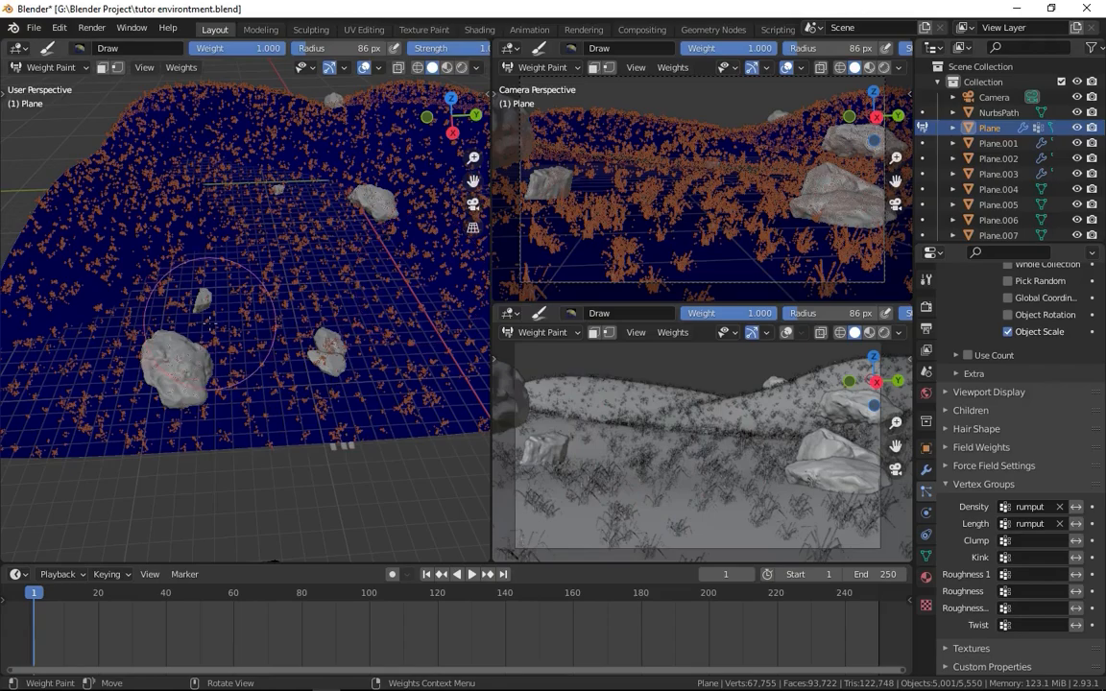
key("KP_0")
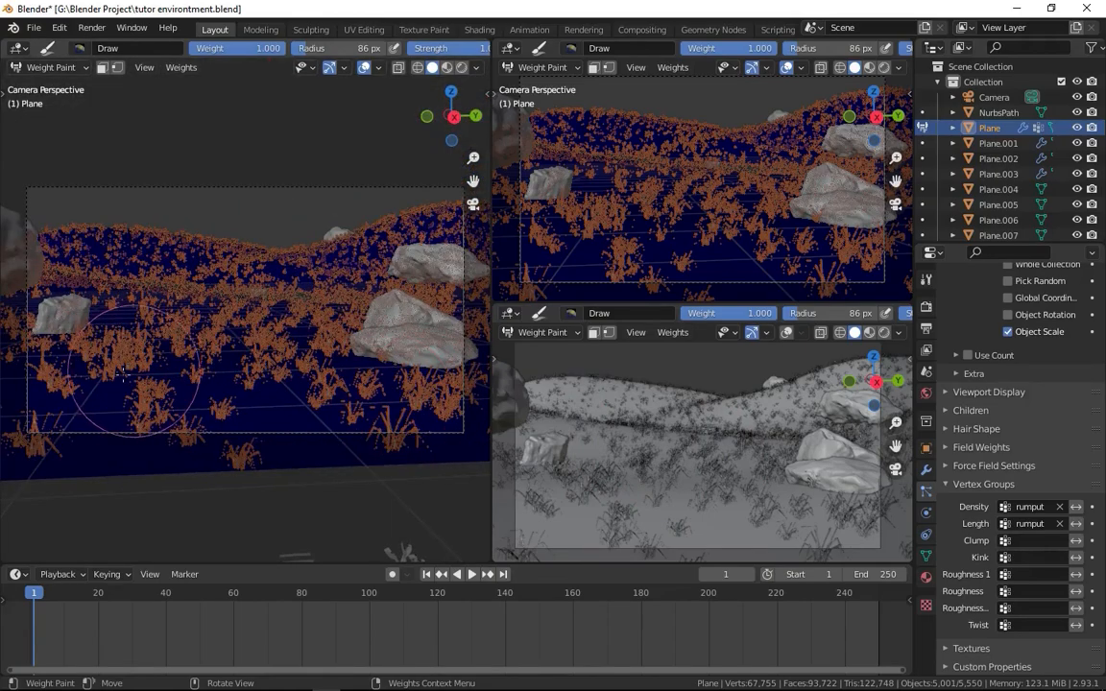
mouse_move(77, 357)
left_mouse_down()
mouse_move(72, 382)
mouse_move(148, 259)
mouse_move(341, 247)
mouse_move(235, 210)
mouse_move(437, 219)
mouse_move(394, 187)
mouse_move(384, 191)
mouse_move(408, 235)
mouse_move(443, 407)
mouse_move(365, 374)
mouse_move(112, 376)
mouse_move(273, 368)
mouse_move(279, 288)
mouse_move(322, 254)
mouse_move(323, 221)
left_mouse_up()
mouse_move(323, 221)
middle_mouse_down()
mouse_move(338, 411)
mouse_move(278, 305)
mouse_move(267, 362)
middle_mouse_up()
scroll(268, 362, "up", 2)
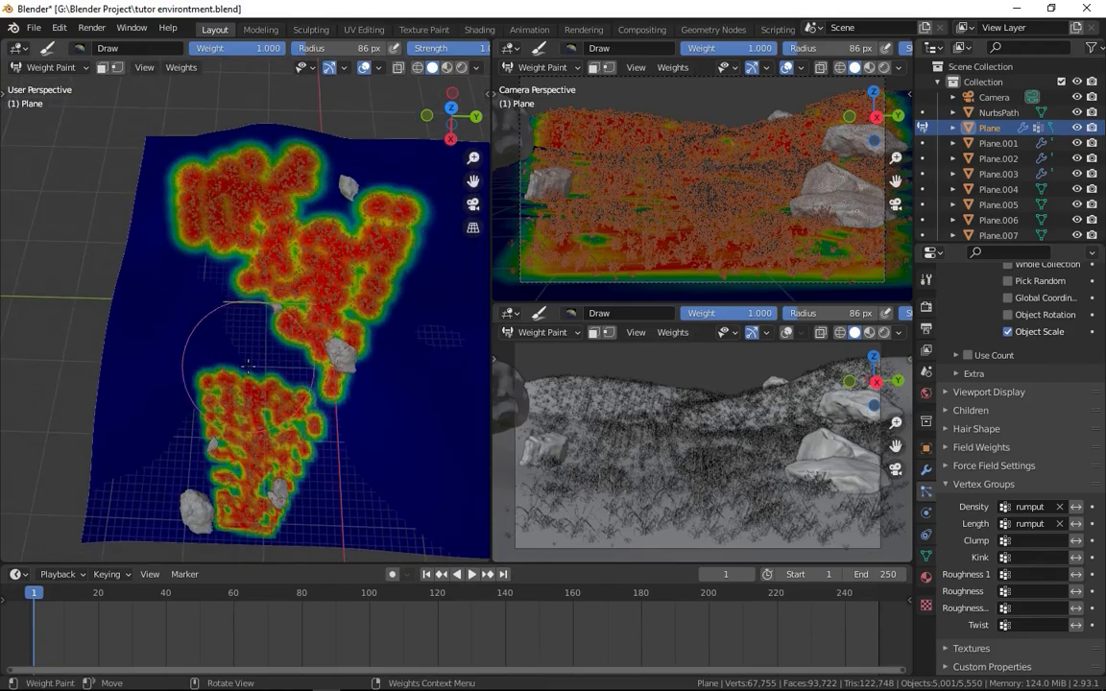
Erase grass weight in patches among the foreground rocks using a brush with weight 0.000 and radius 36 px
mouse_move(248, 367)
middle_mouse_down()
mouse_move(374, 305)
mouse_move(417, 307)
mouse_move(485, 351)
middle_mouse_up()
scroll(374, 306, "up", 3)
middle_click_drag(377, 371, 6, 222, "shift")
scroll(7, 222, "down", 1)
middle_click_drag(116, 221, 208, 275, "shift")
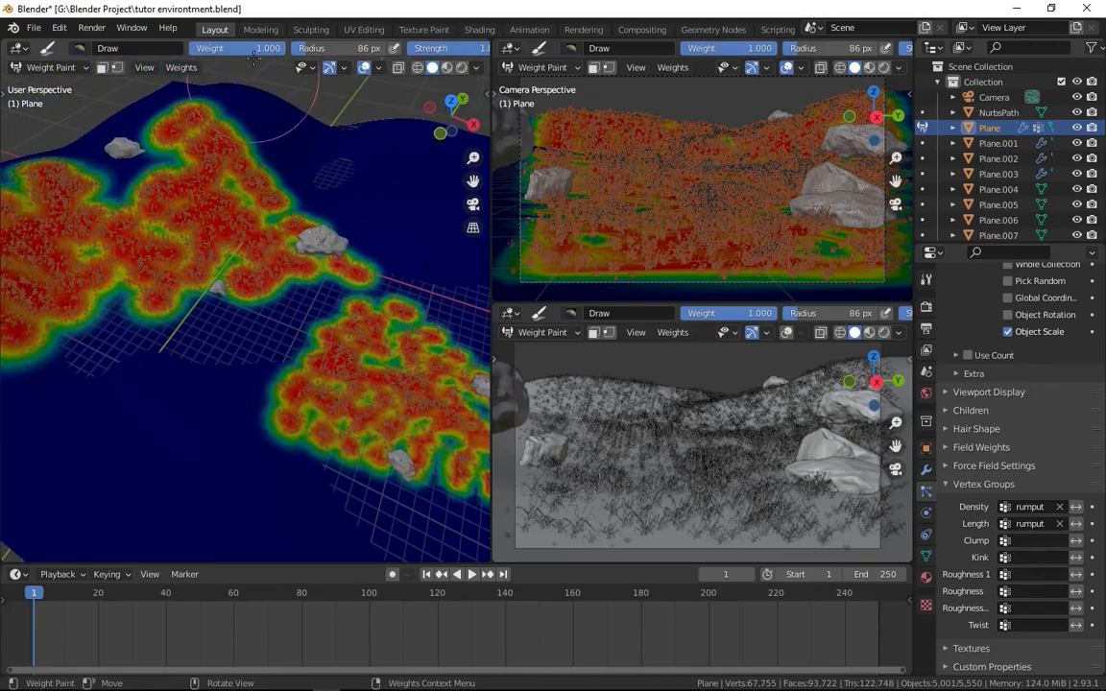
left_click_drag(240, 48, 160, 48)
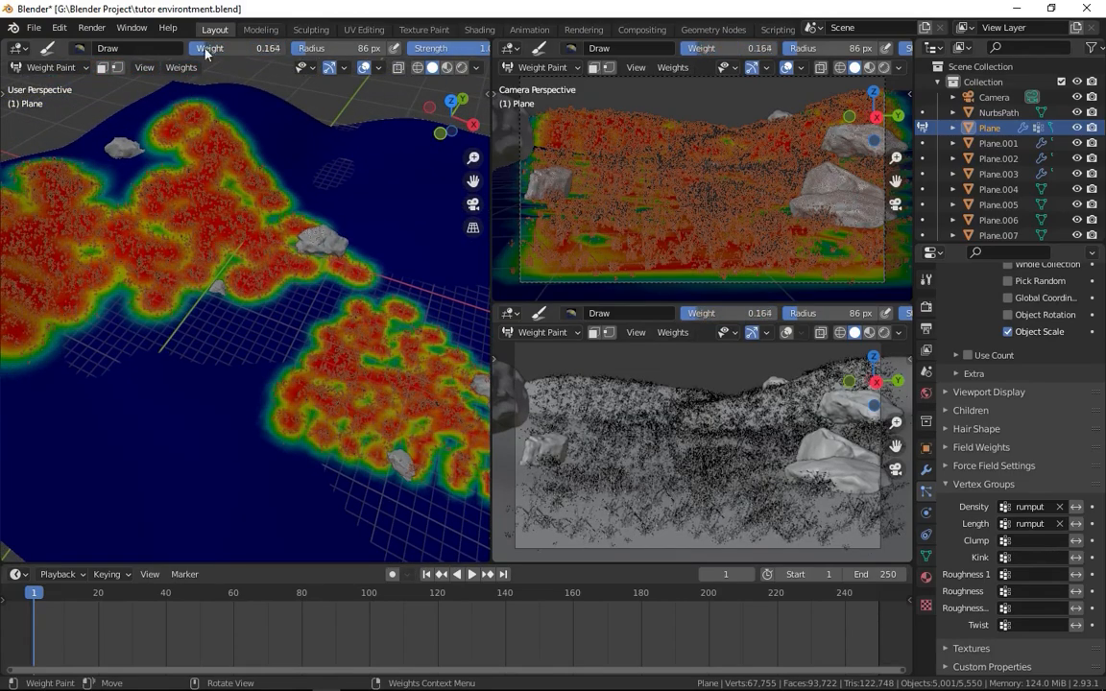
middle_click_drag(432, 379, 371, 332, "shift")
scroll(371, 332, "up", 3)
scroll(371, 332, "down", 2)
key("f")
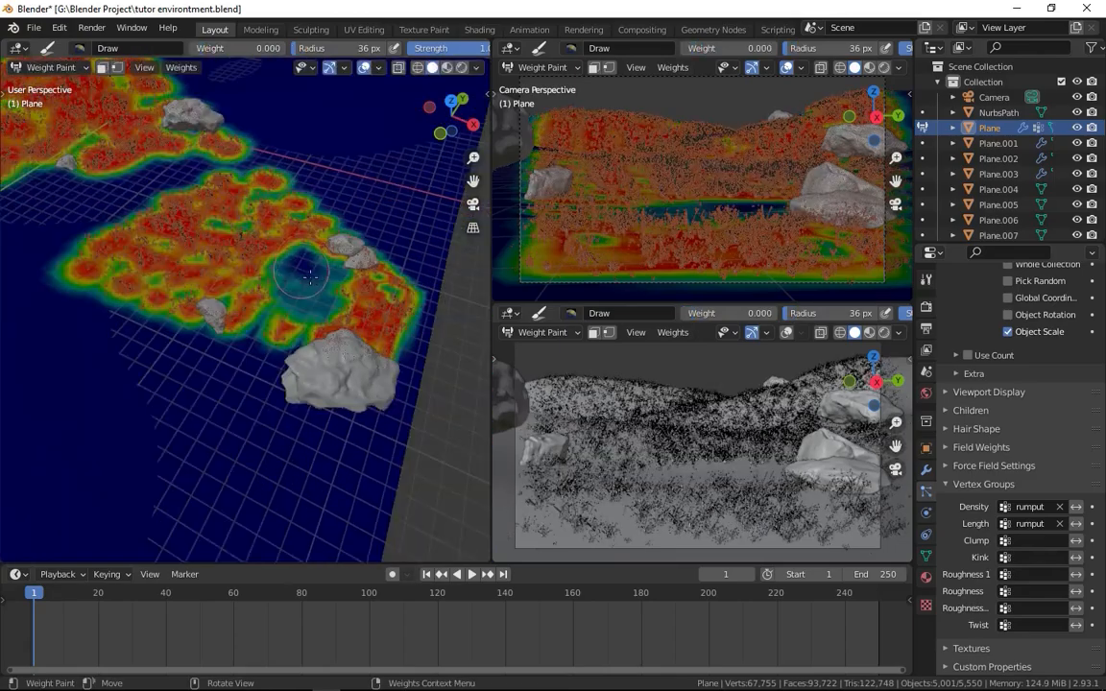
left_click_drag(312, 277, 331, 287)
left_click_drag(218, 242, 200, 226)
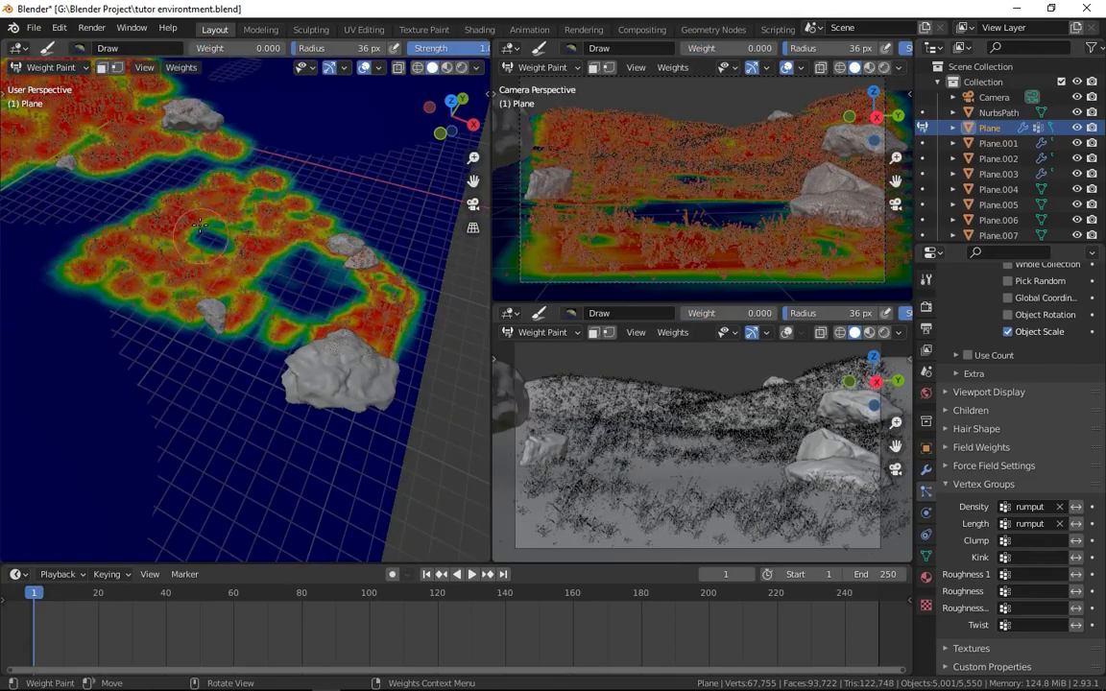
Clear more irregular bare patches with weight 0.000 on the distant hills and the middle ground
mouse_move(168, 178)
left_mouse_down()
mouse_move(106, 260)
mouse_move(158, 282)
mouse_move(178, 261)
left_mouse_up()
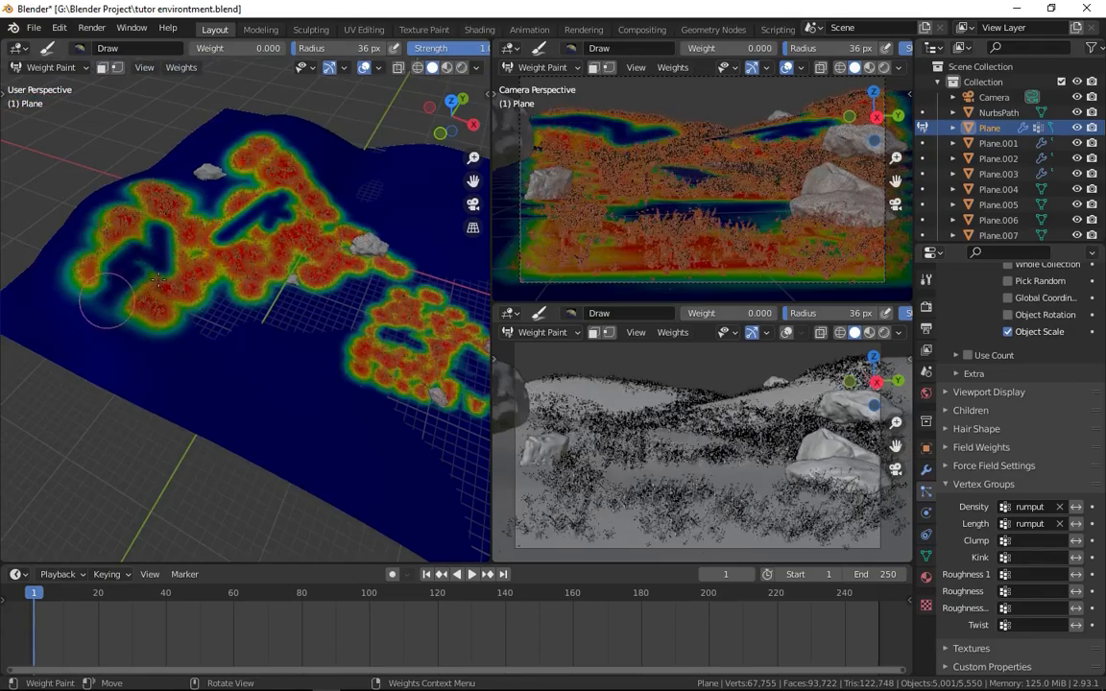
mouse_move(326, 251)
left_mouse_down()
mouse_move(296, 239)
mouse_move(322, 231)
left_mouse_up()
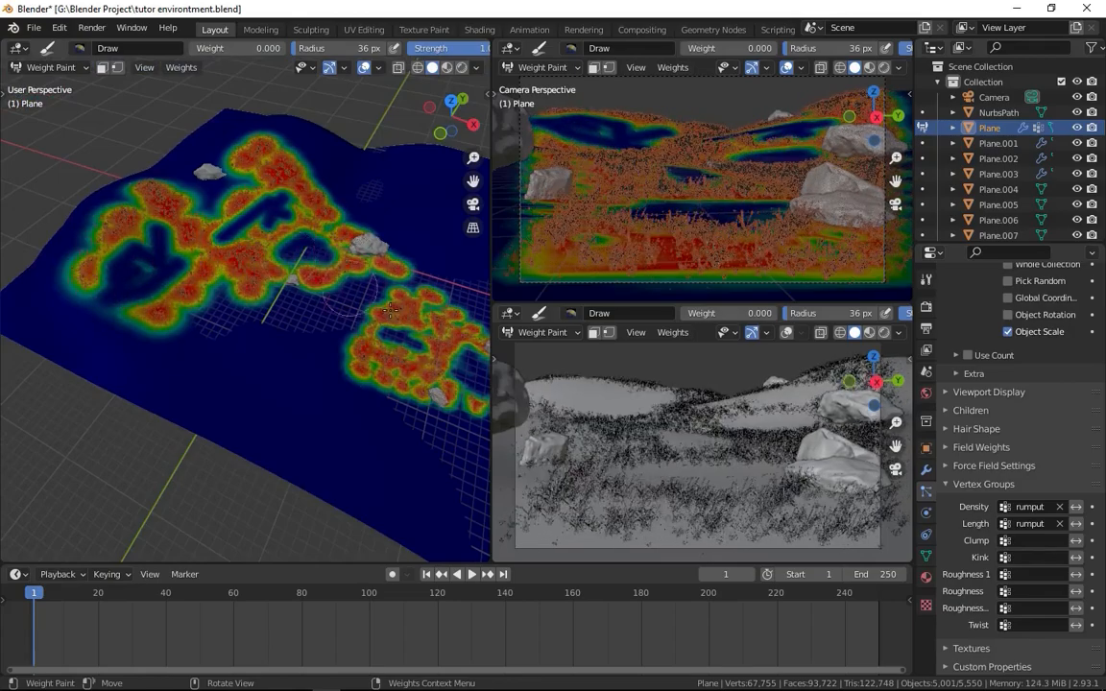
middle_click_drag(288, 251, 302, 287)
left_click_drag(288, 252, 312, 264)
mouse_move(240, 311)
middle_mouse_down()
mouse_move(232, 275)
mouse_move(215, 303)
middle_mouse_up()
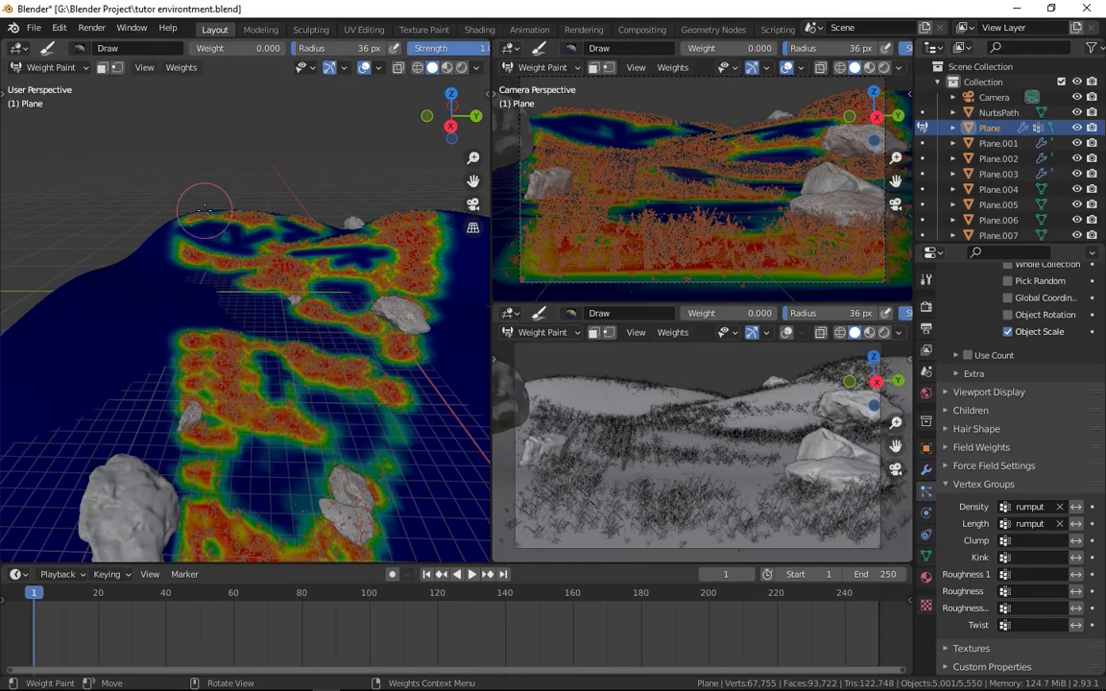
Smear the painted weights over the hills and foreground with the Smear brush at radius 36 px and strength 1.000
key("t")
left_click(21, 177)
mouse_move(331, 213)
middle_mouse_down()
mouse_move(366, 242)
mouse_move(286, 349)
middle_mouse_up()
mouse_move(209, 438)
left_mouse_down()
mouse_move(178, 467)
mouse_move(199, 468)
mouse_move(247, 430)
left_mouse_up()
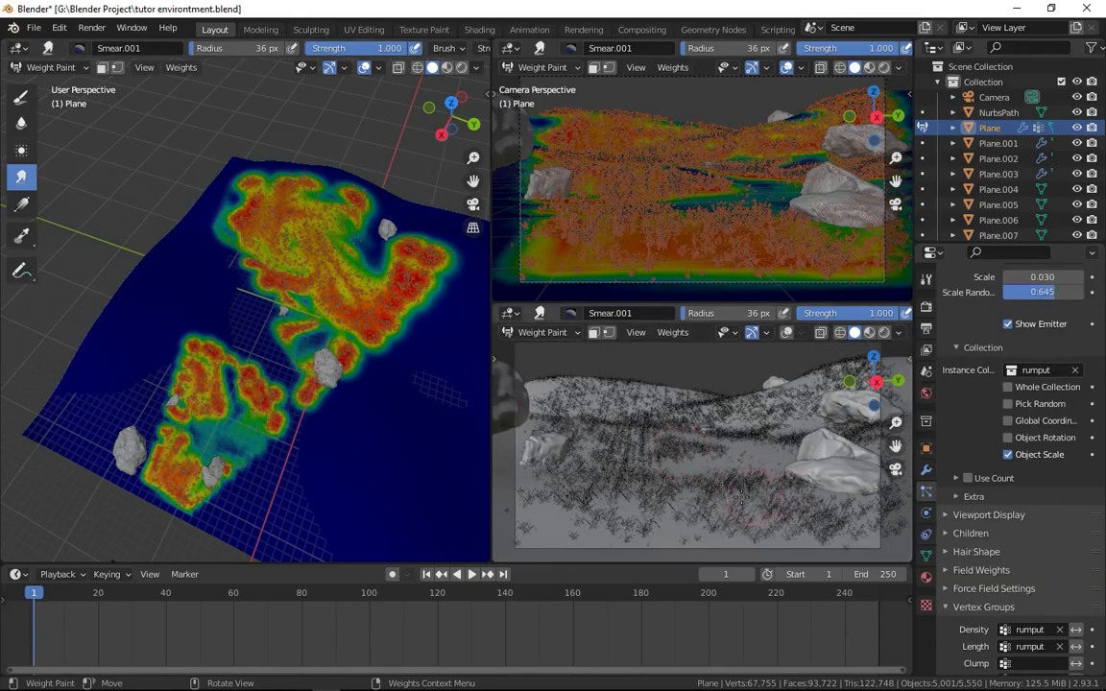
Enable Rotation for the grass particles with Randomize 0.551, Phase 0.804 and Randomize Phase 1.439
scroll(646, 512, "up", 6)
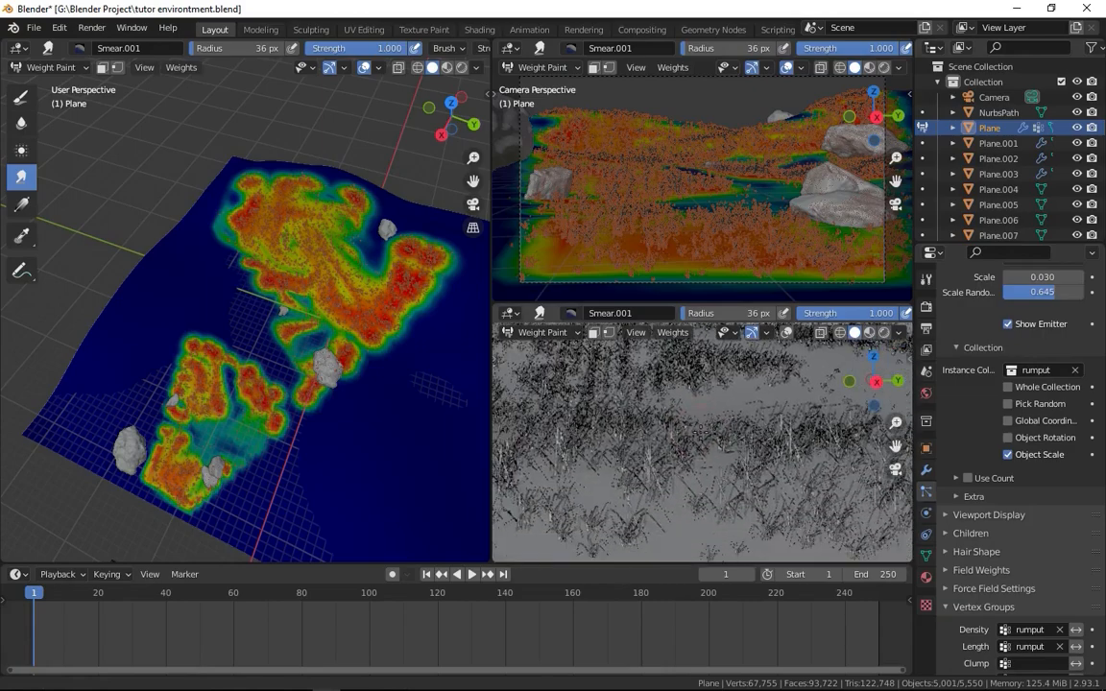
scroll(725, 461, "down", 6)
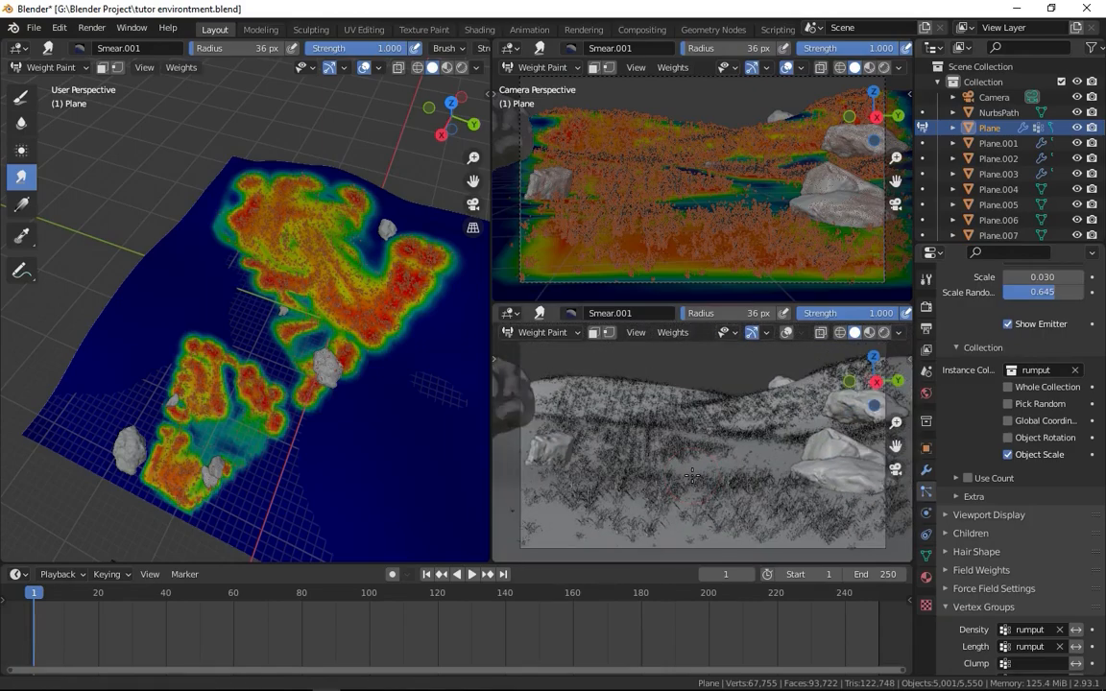
scroll(1026, 470, "up", 5)
scroll(1026, 471, "up", 5)
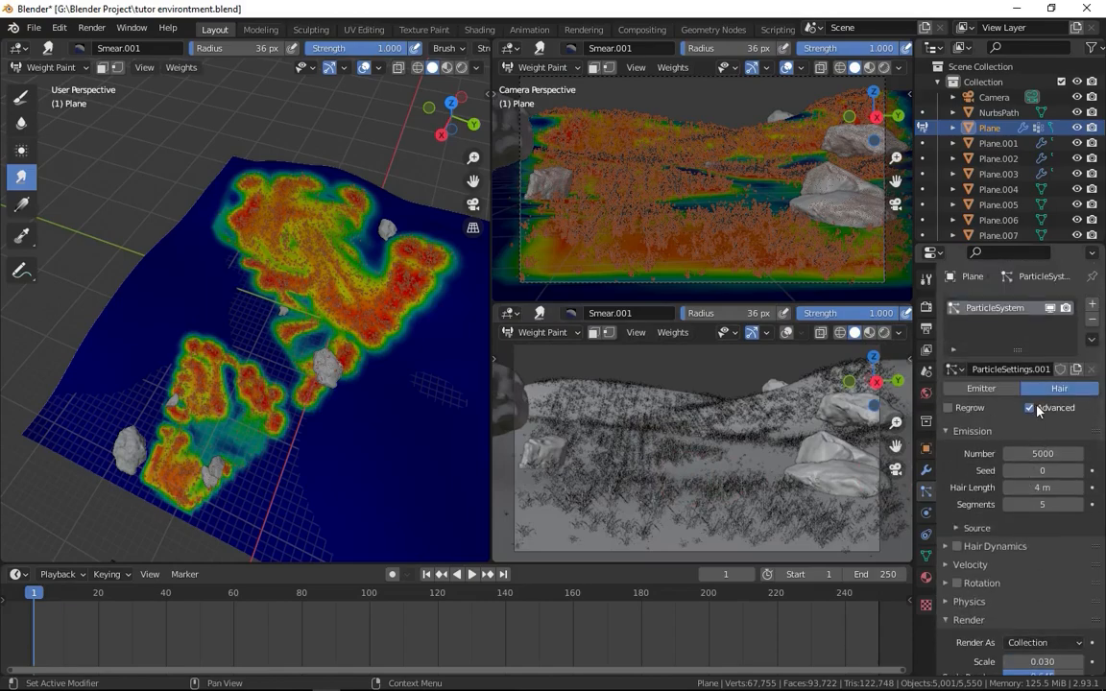
scroll(1028, 418, "down", 3)
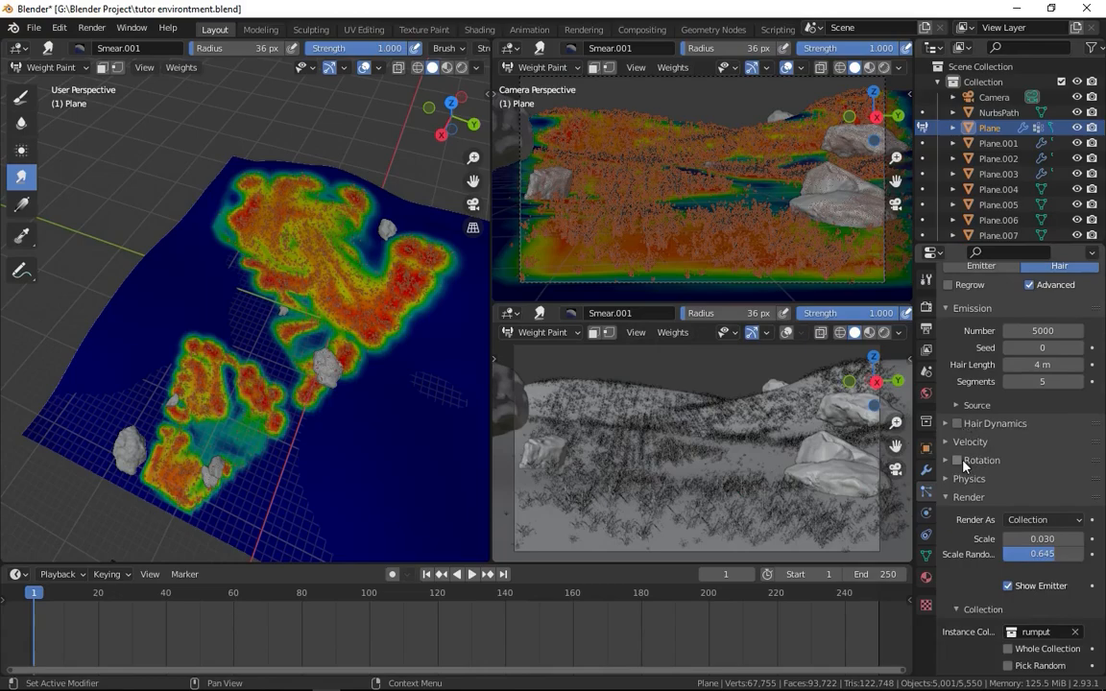
left_click(946, 461)
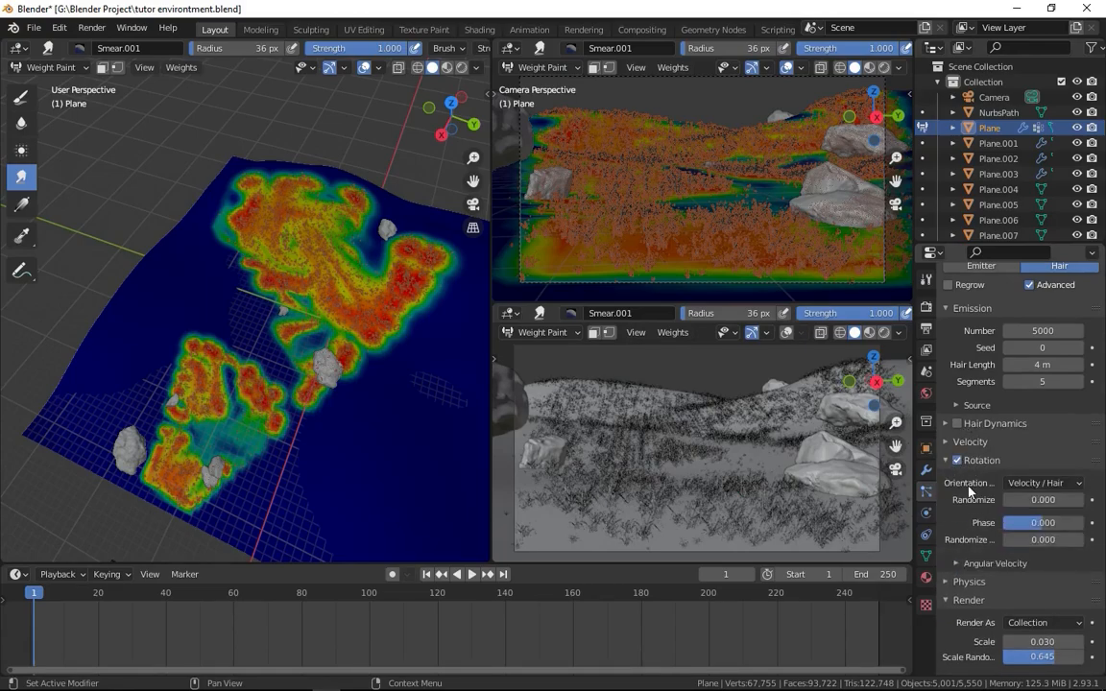
scroll(949, 461, "down", 2)
left_click_drag(1019, 439, 1062, 478)
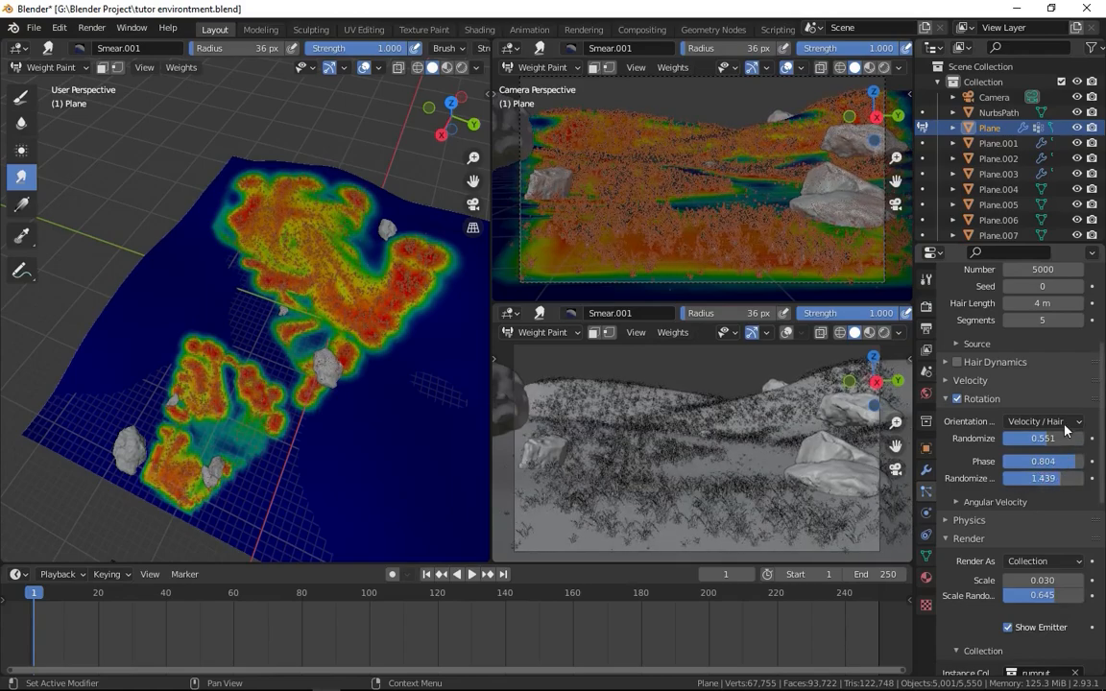
Set the grass emission source's Distribution to Random
scroll(988, 412, "up", 2)
left_click(988, 407)
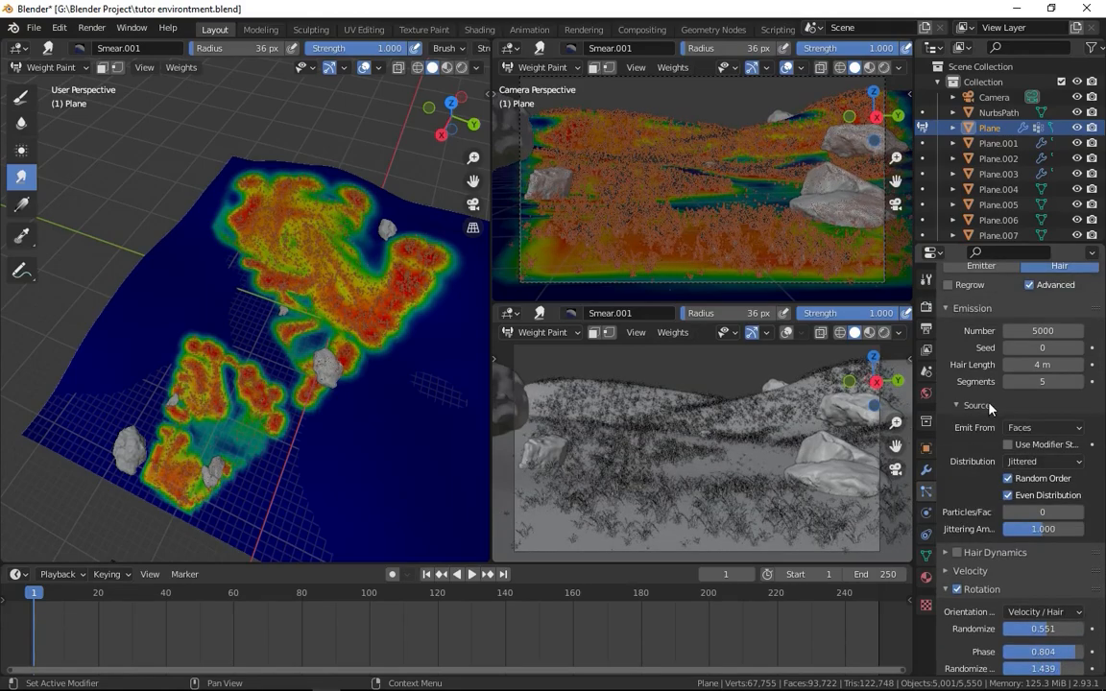
left_click(1063, 462)
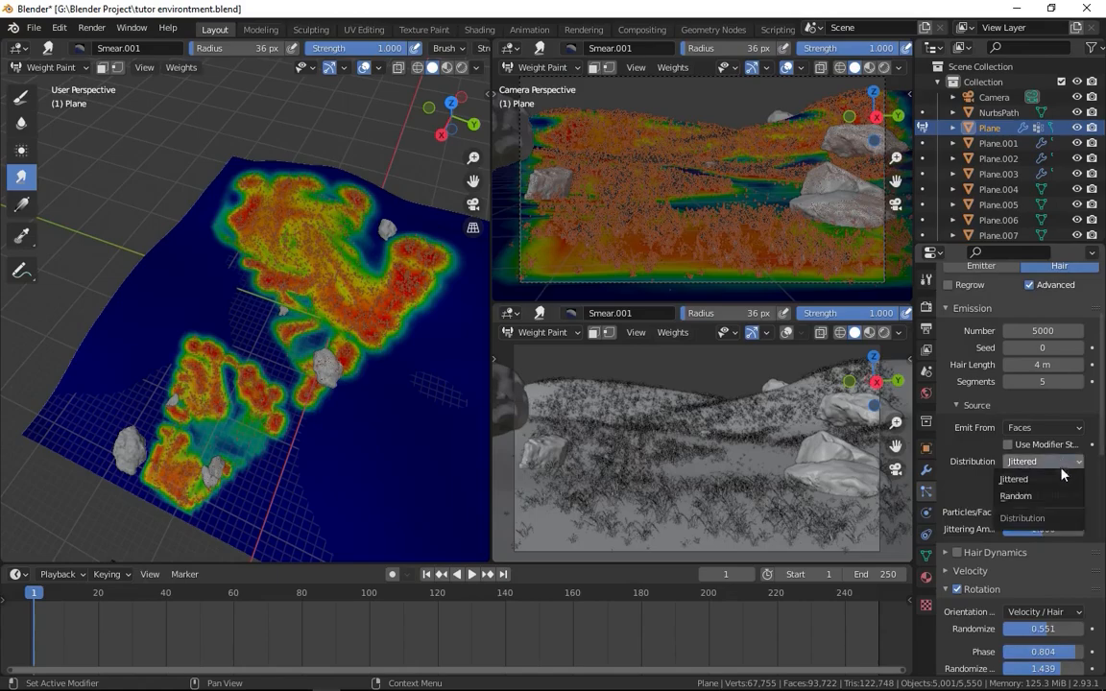
left_click(1041, 498)
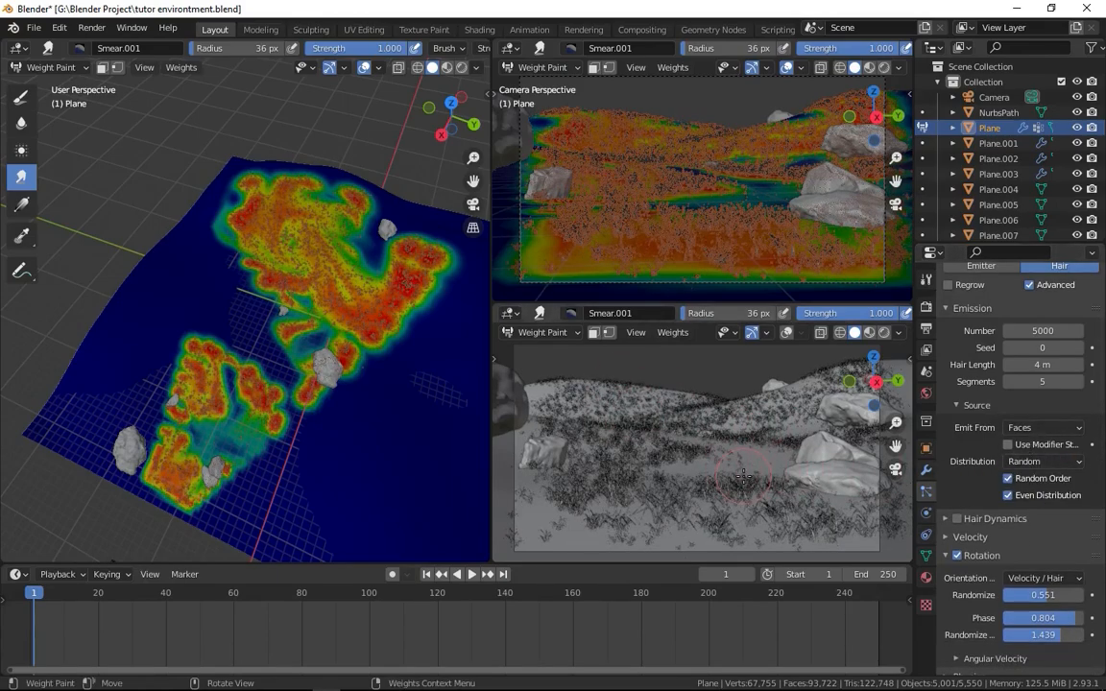
Return the terrain to Object Mode, deselect it and save the file
key("ctrl+Tab")
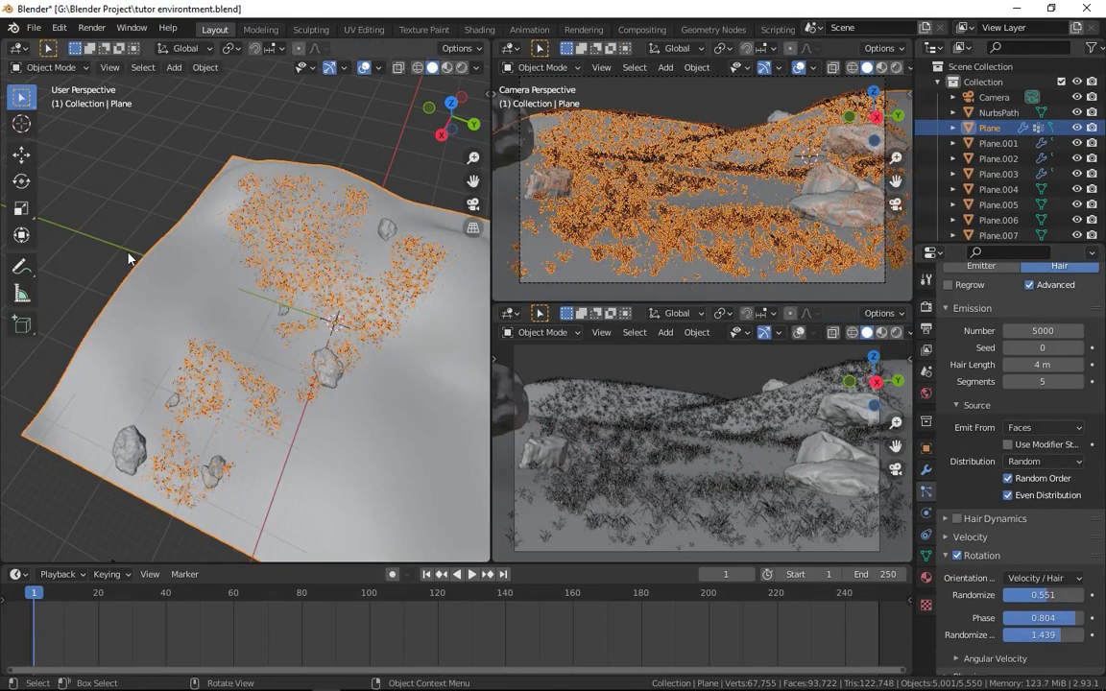
left_click(129, 258)
key("ctrl+s")
Preview the camera view in Rendered shading and save the file
scroll(959, 432, "down", 10)
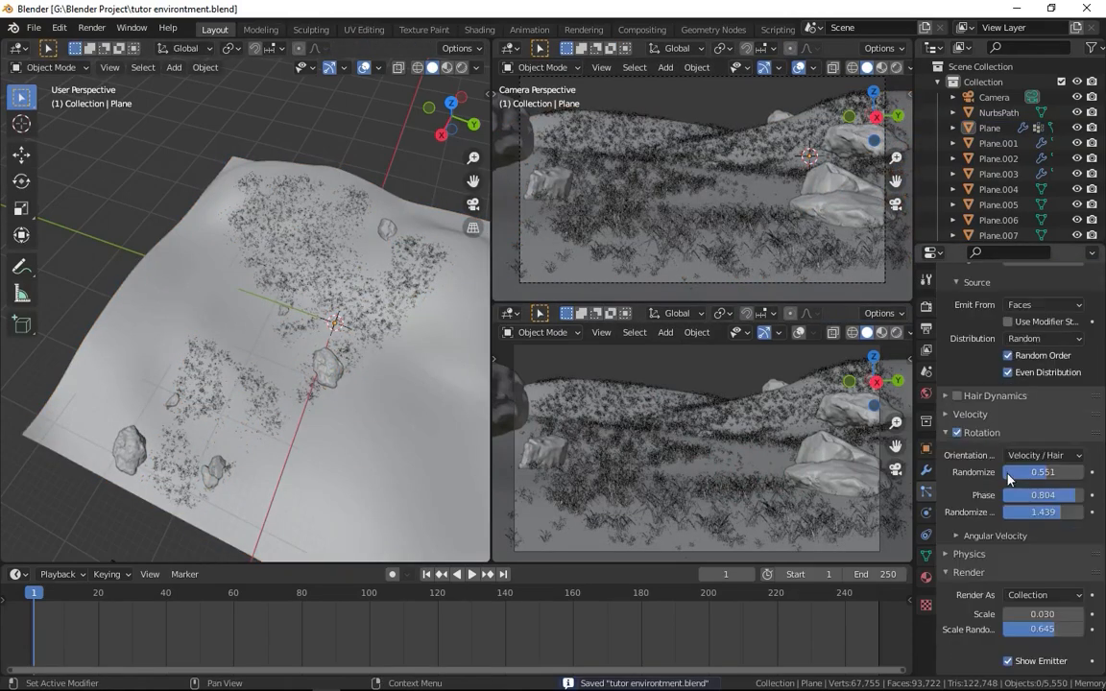
scroll(994, 530, "down", 4)
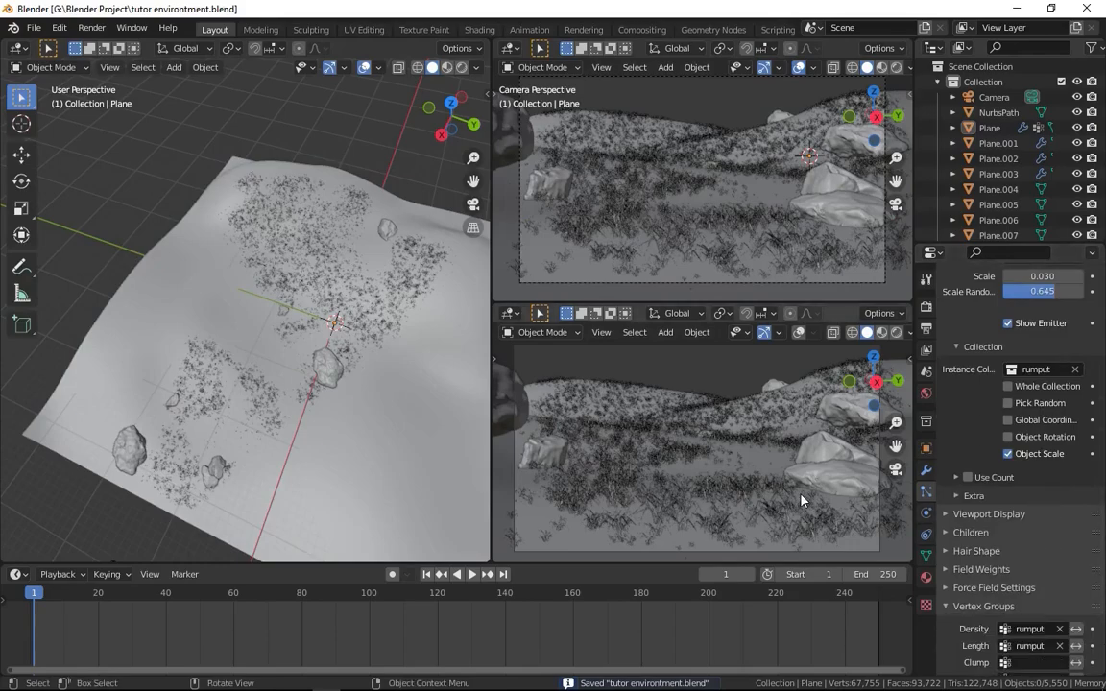
scroll(936, 467, "down", 3)
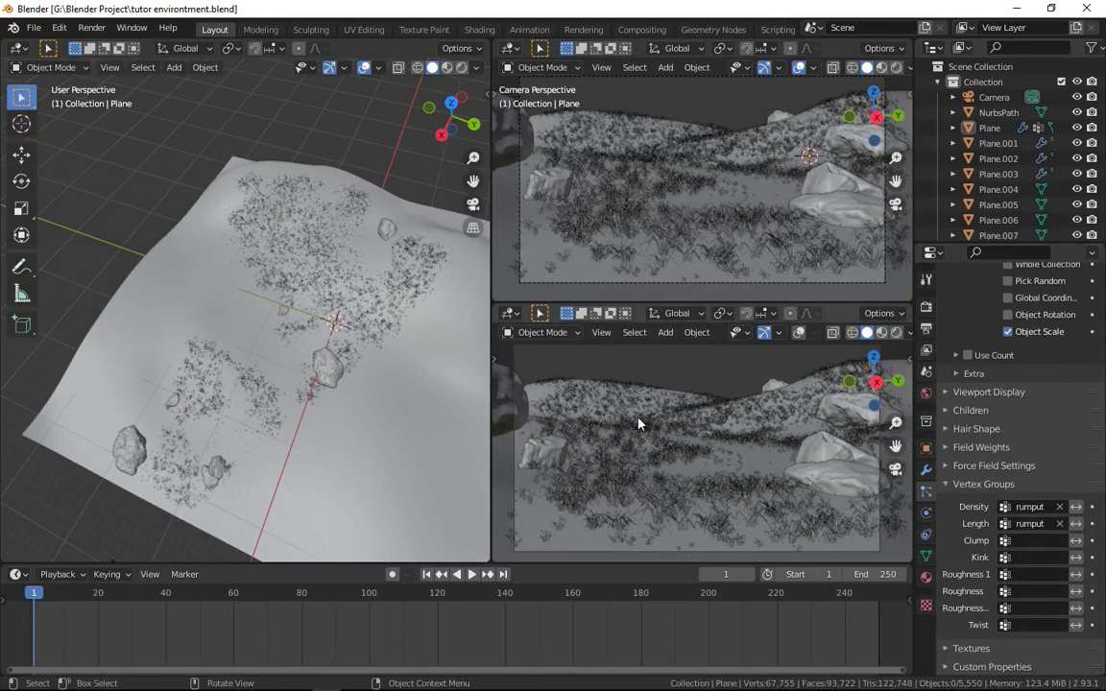
key("z")
left_click(675, 391)
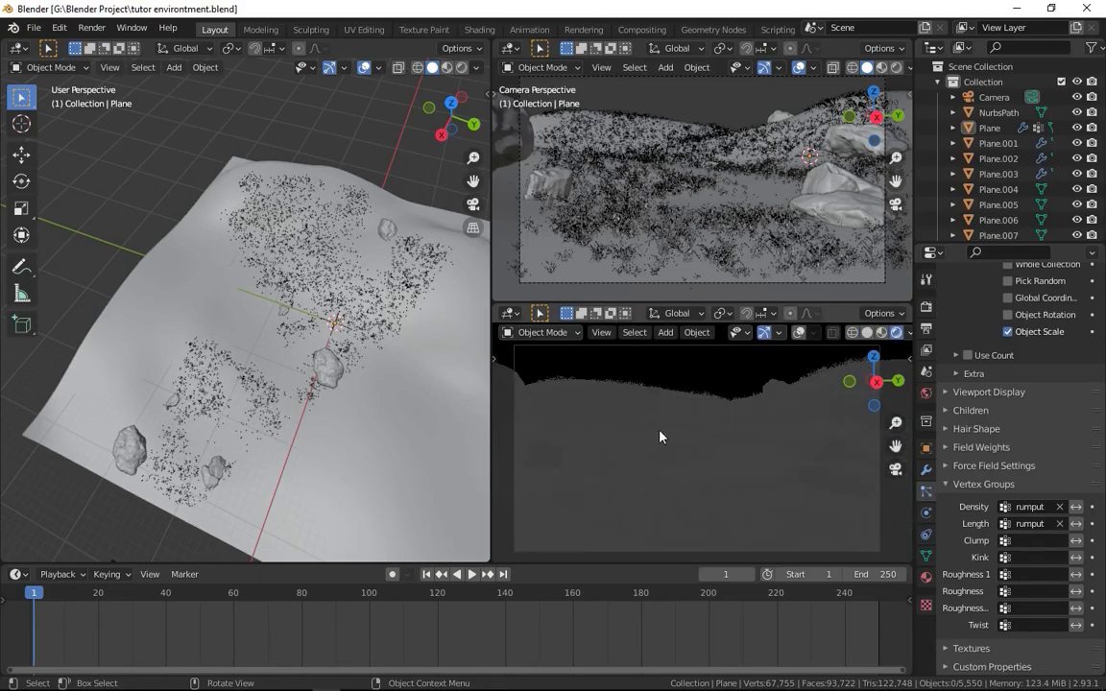
key("ctrl+s")
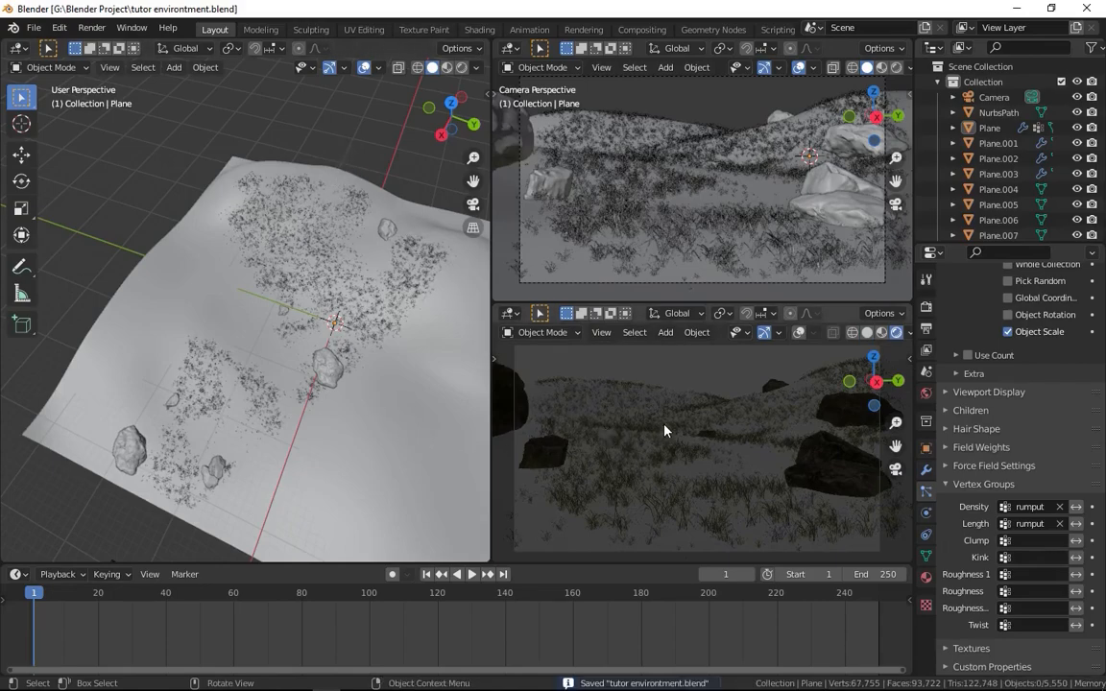
Switch the camera preview to Material Preview shading and examine the grass and rocks up close
key("z")
left_click(652, 524)
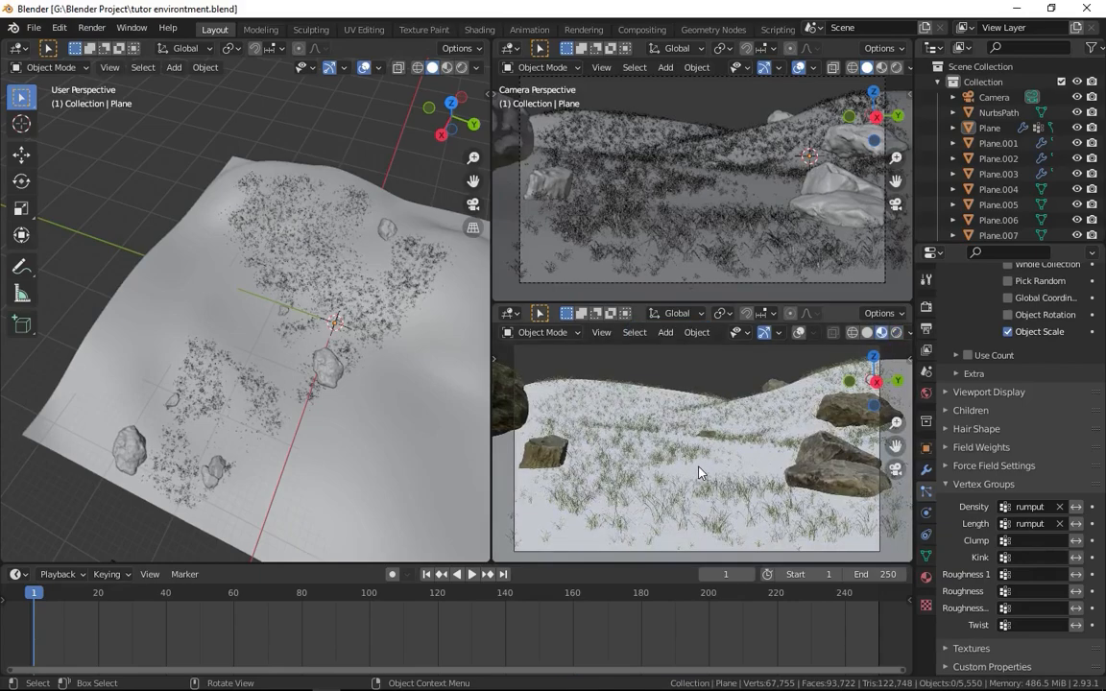
scroll(640, 424, "up", 3)
scroll(675, 472, "down", 3)
key("KP_0")
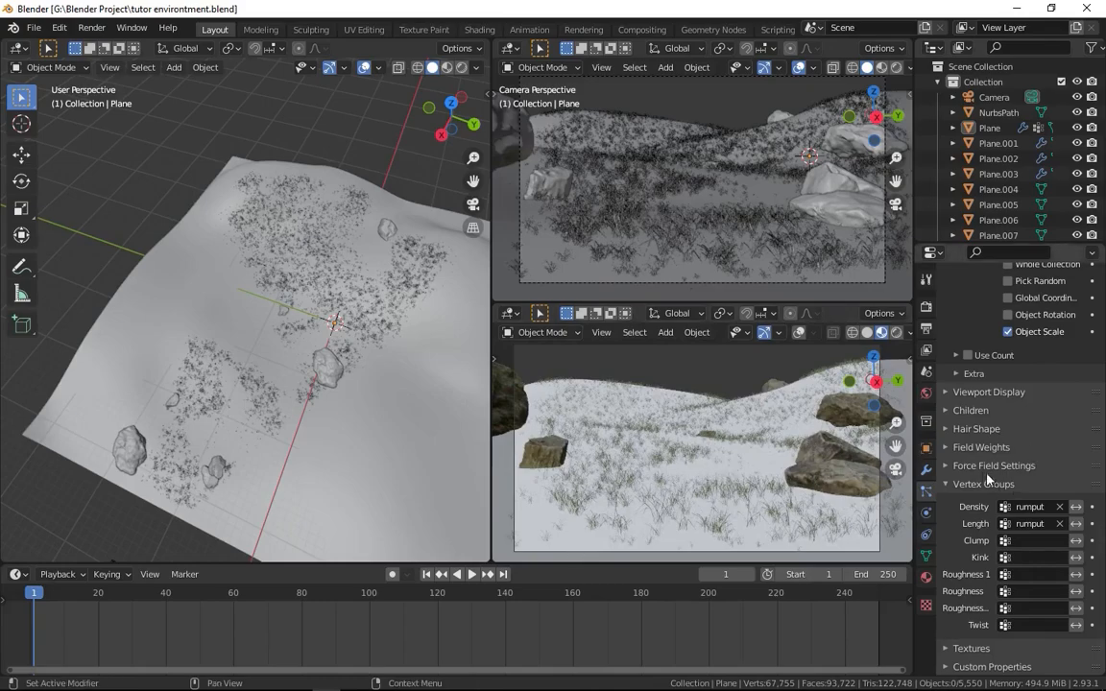
Show the camera preview in Solid shading and set the grass particles' children to Interpolated with a Render Amount of 10
scroll(976, 462, "up", 4)
scroll(976, 463, "down", 3)
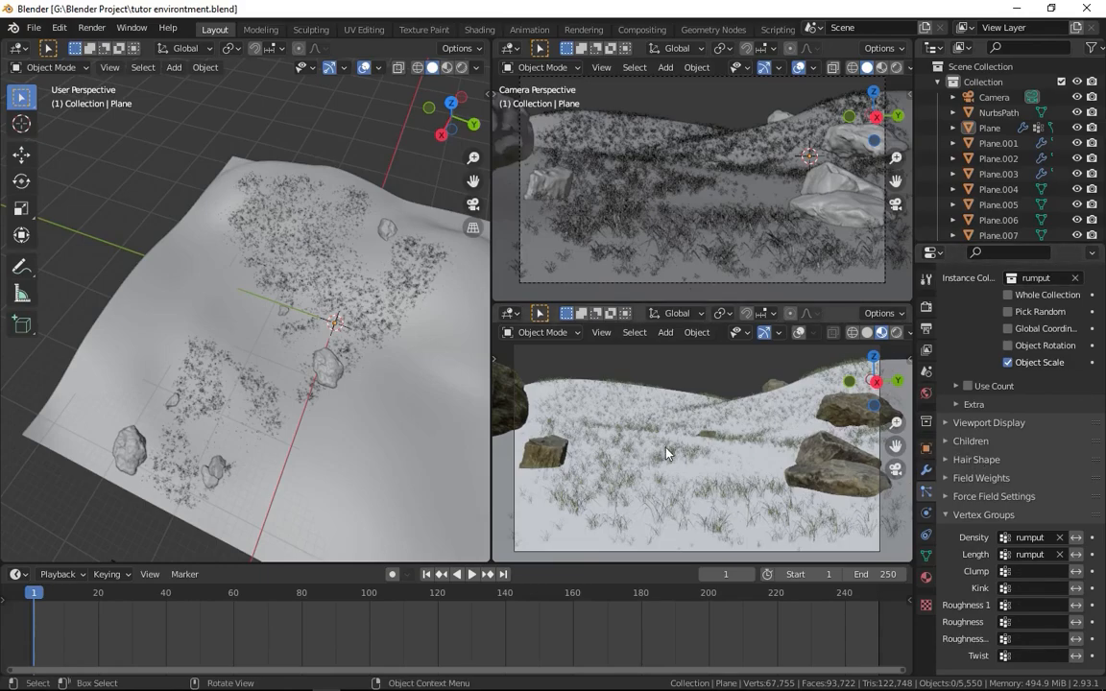
key("z")
left_click(977, 445)
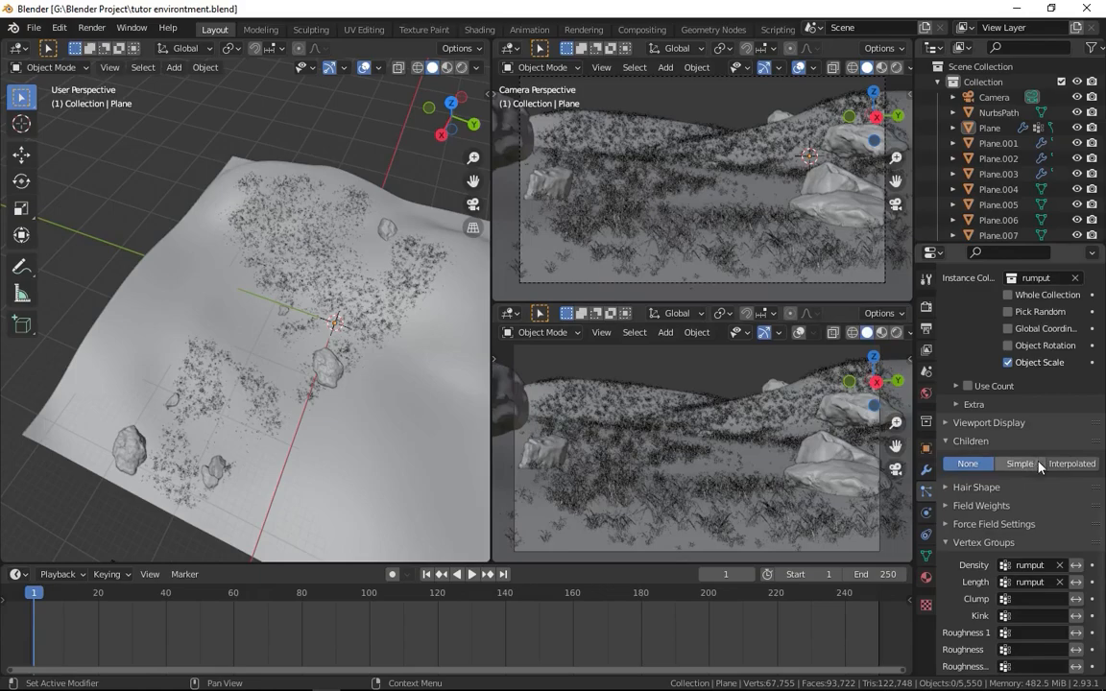
left_click(1069, 463)
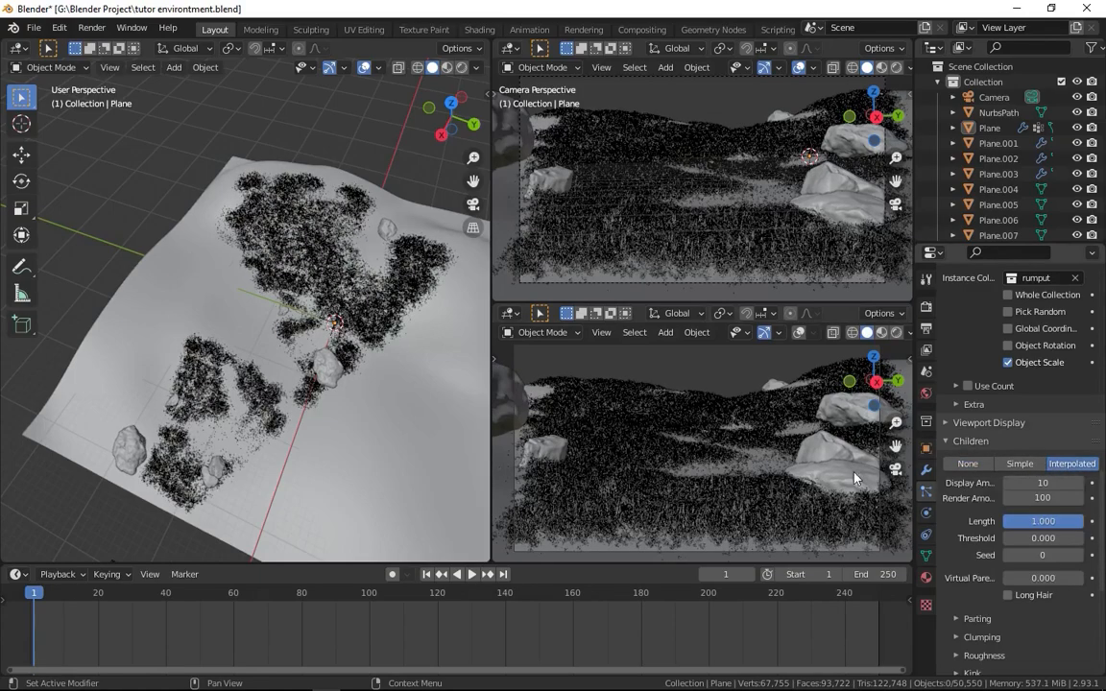
left_click(1060, 495)
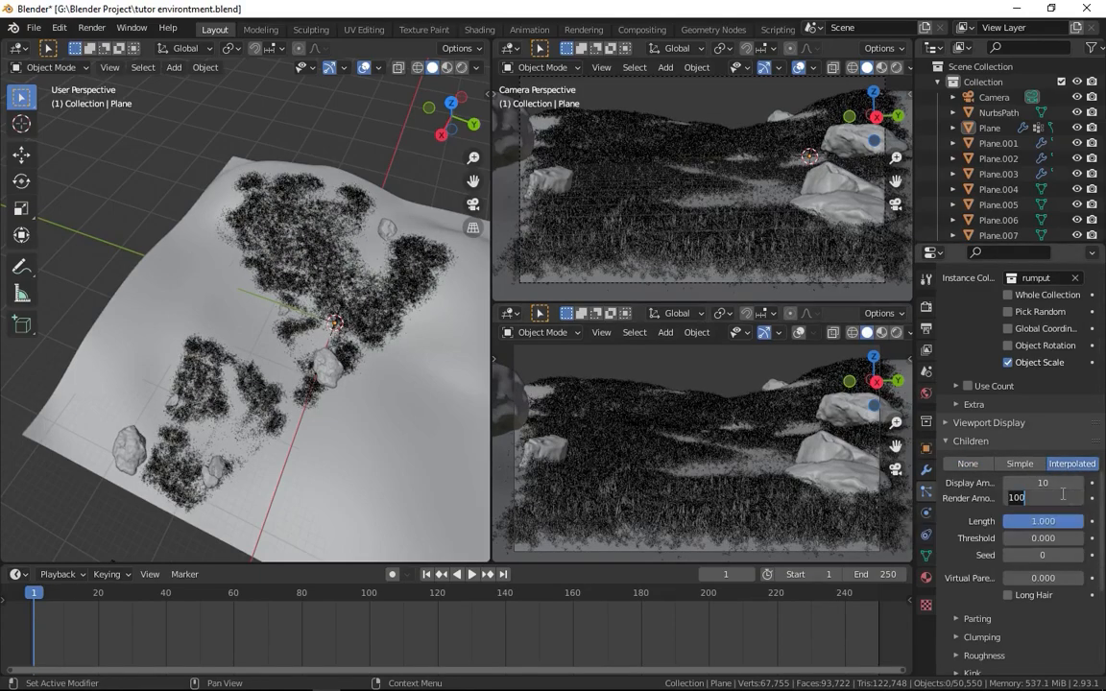
key("Return")
Inspect the denser grass up close and set the children's Virtual Parents to 0.542
middle_click_drag(740, 518, 751, 462)
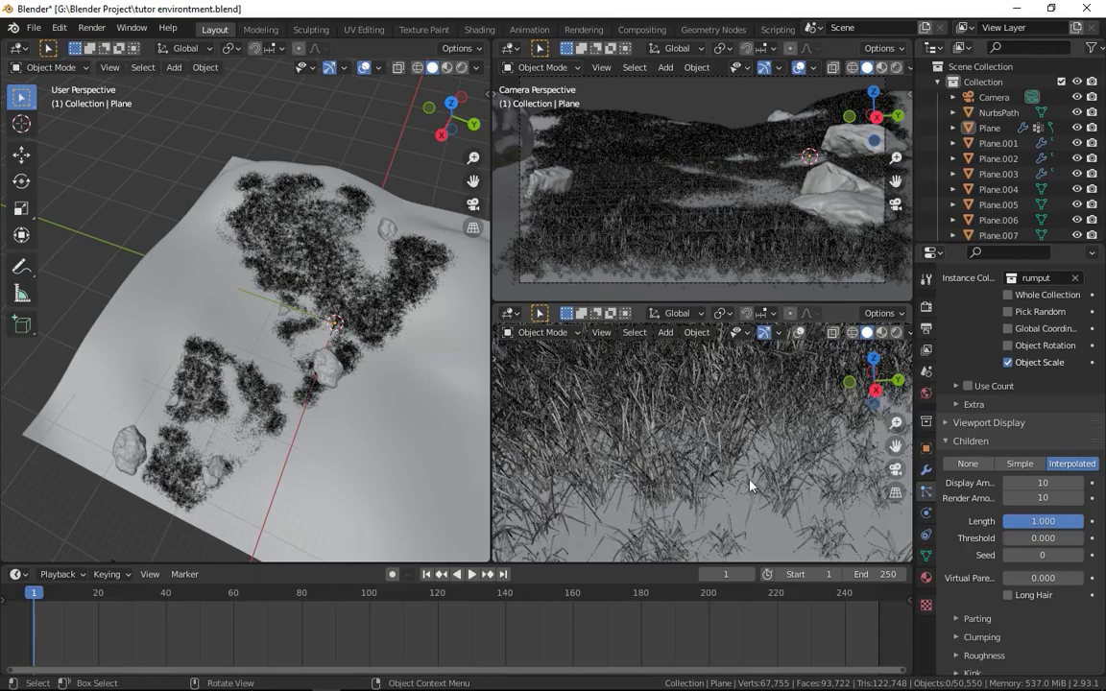
scroll(814, 479, "down", 5)
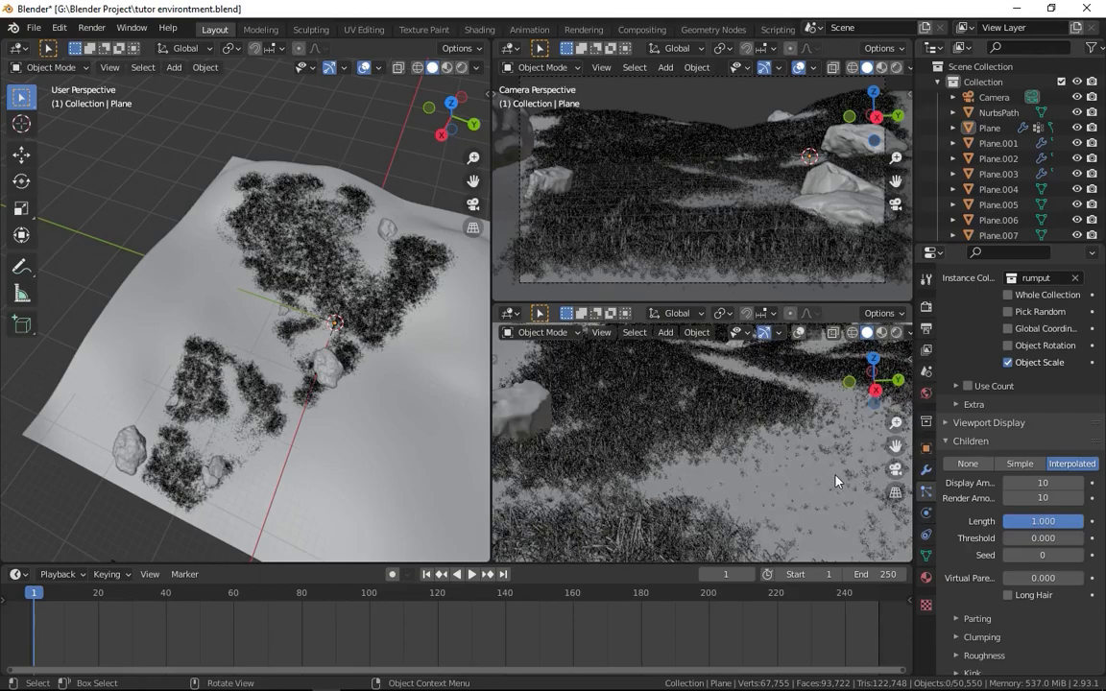
scroll(1017, 518, "down", 3)
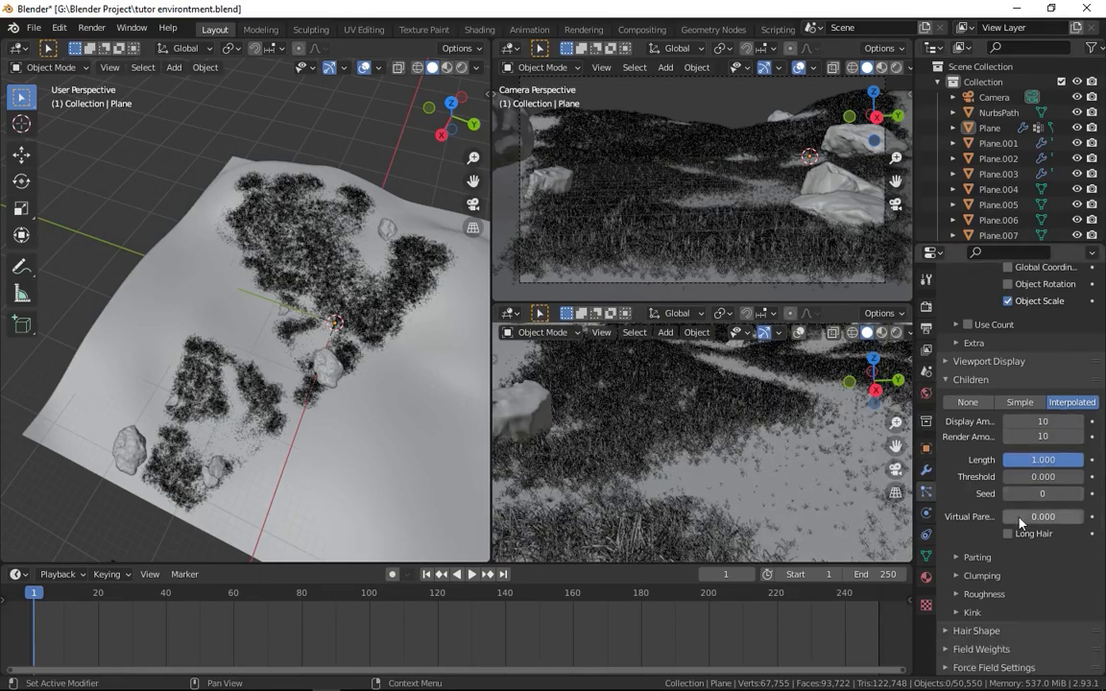
left_click_drag(1017, 477, 1041, 493)
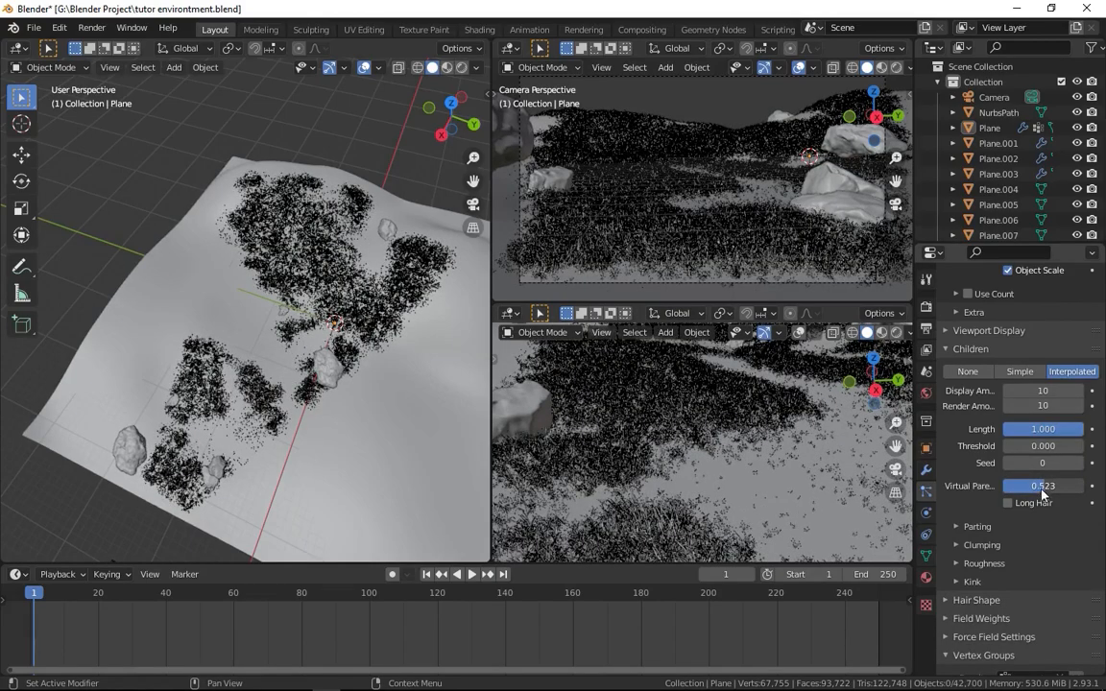
Set the grass children's Random roughness to 0.132 and return the preview to the camera view
left_click(983, 564)
scroll(1027, 540, "down", 3)
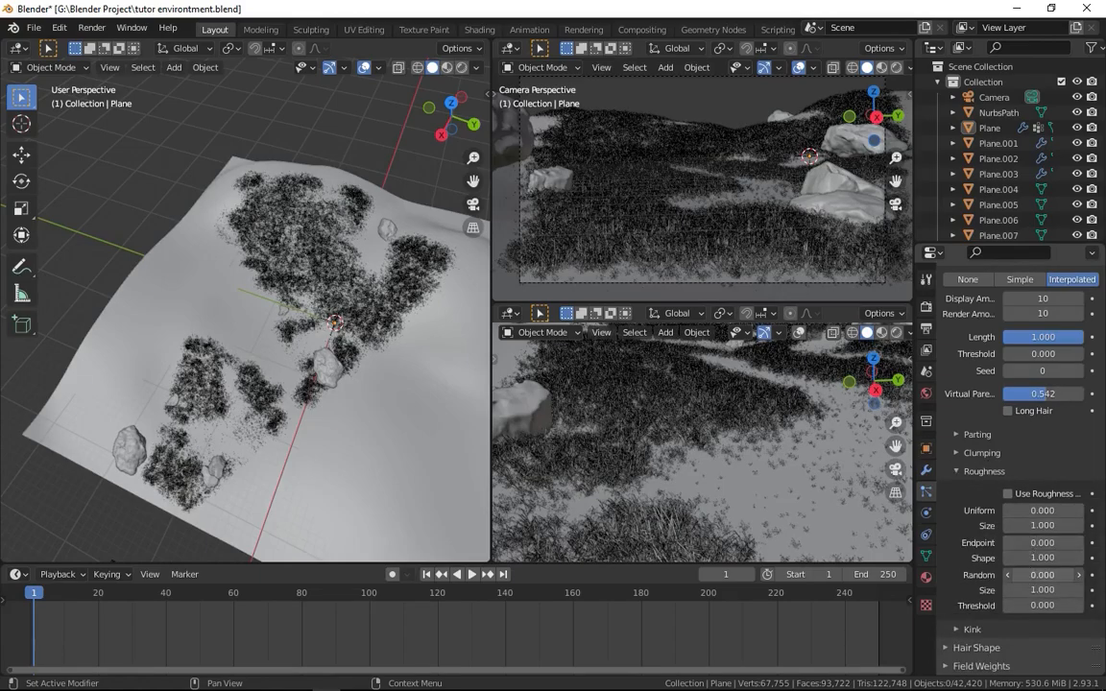
left_click_drag(1042, 574, 1104, 574)
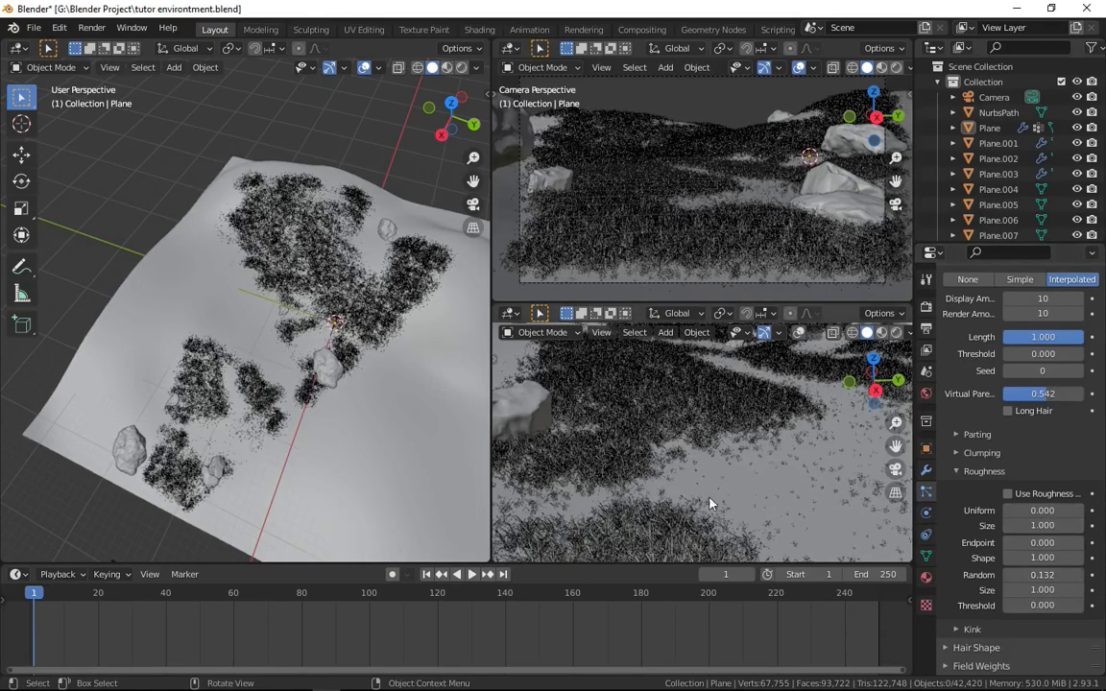
key("KP_0")
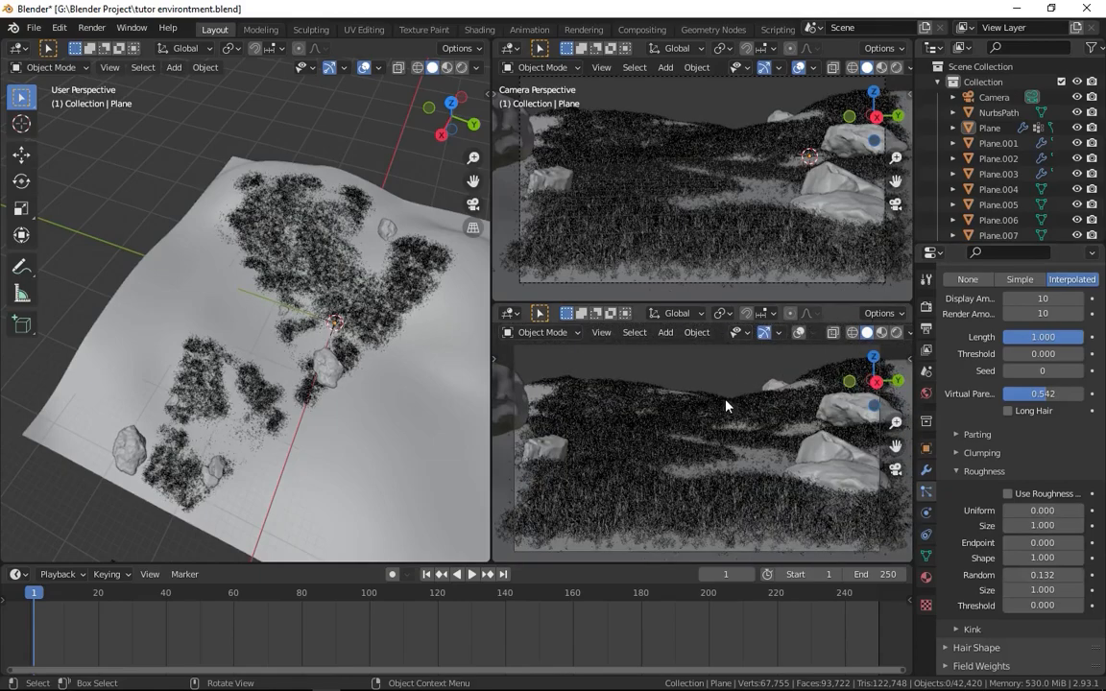
Enable Ambient Occlusion, Bloom and Screen Space Reflections in the Eevee render settings
key("z")
left_click(729, 517)
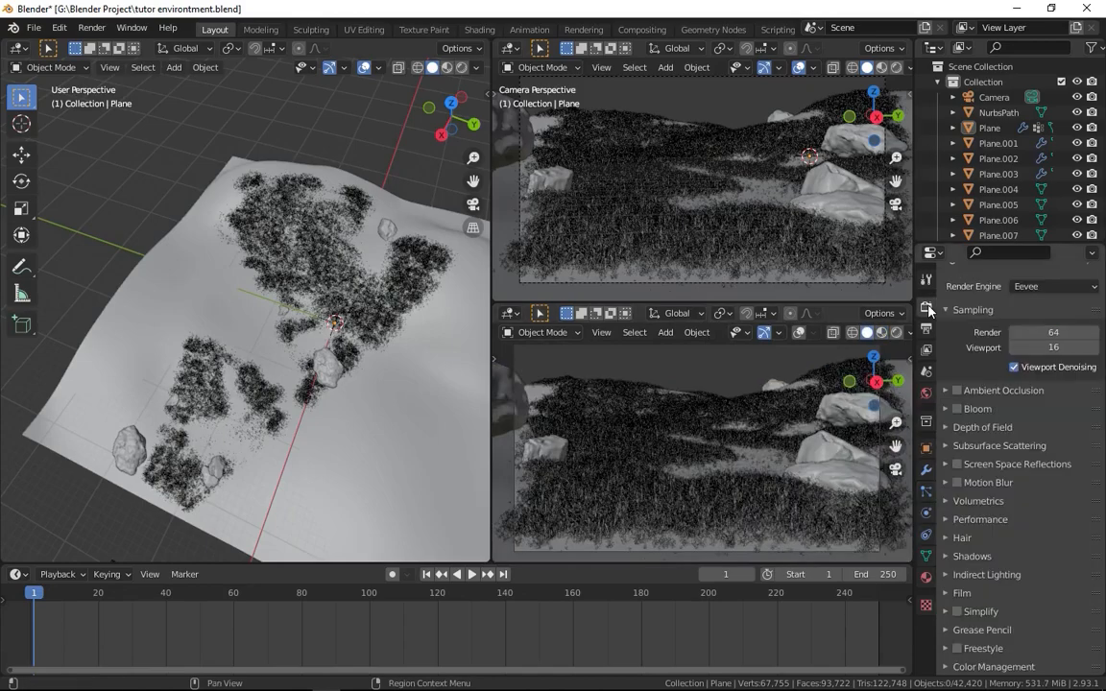
left_click(957, 389)
left_click(957, 409)
left_click(957, 464)
left_click(998, 463)
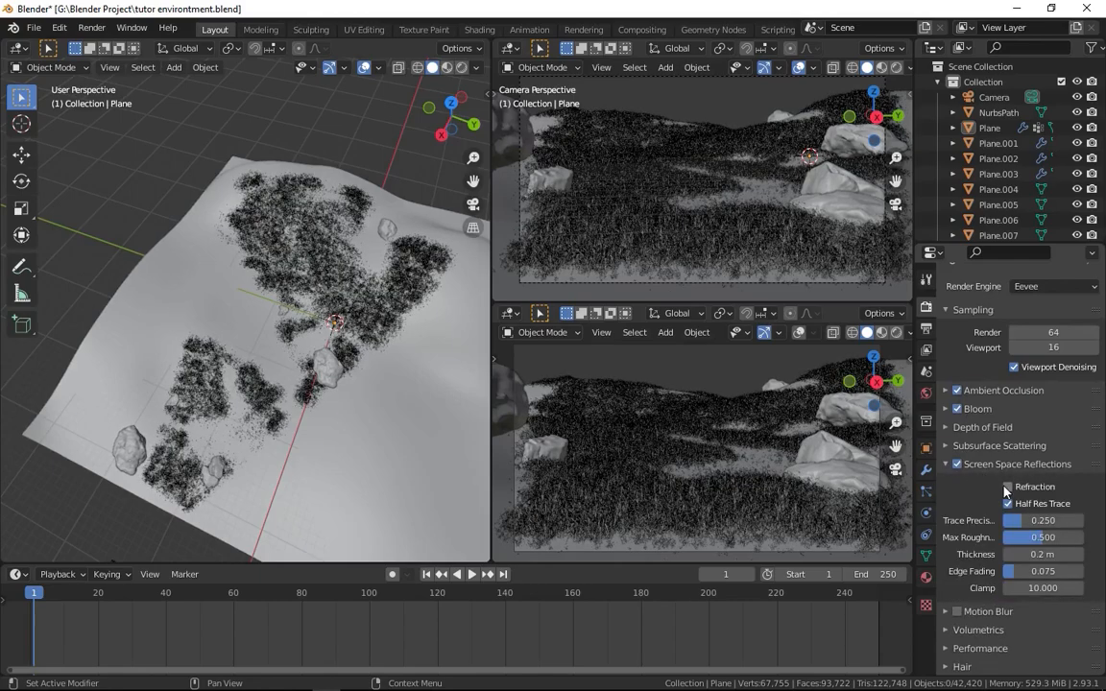
left_click(1005, 465)
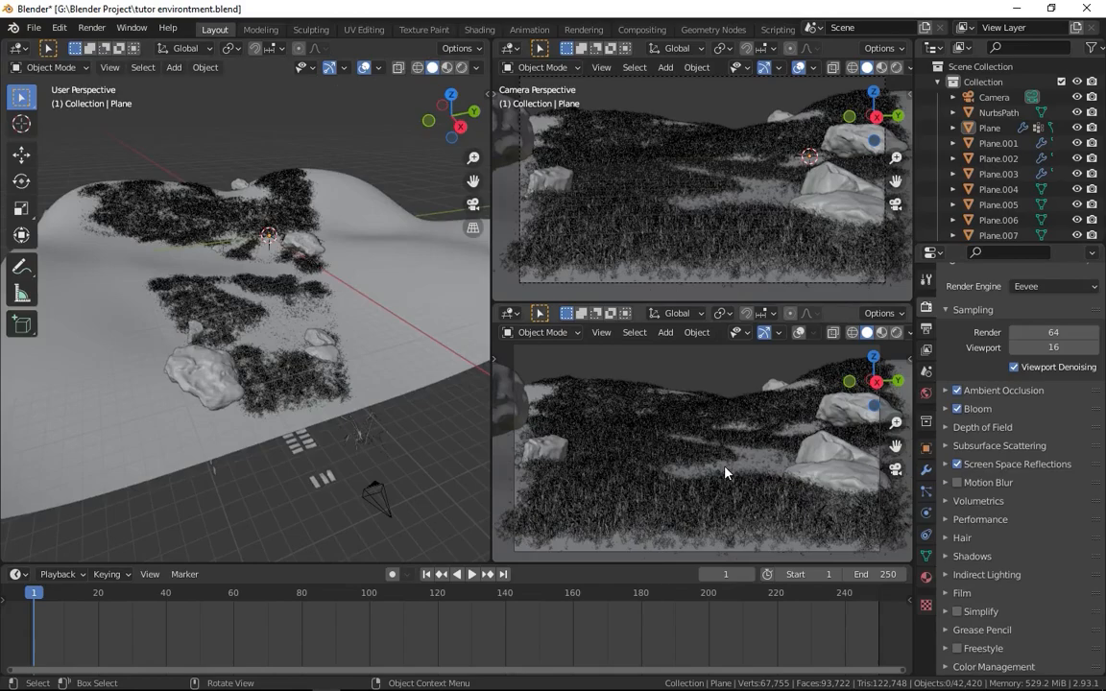
Select the terrain plane and hide its grass particle system in the viewport
left_click(675, 519)
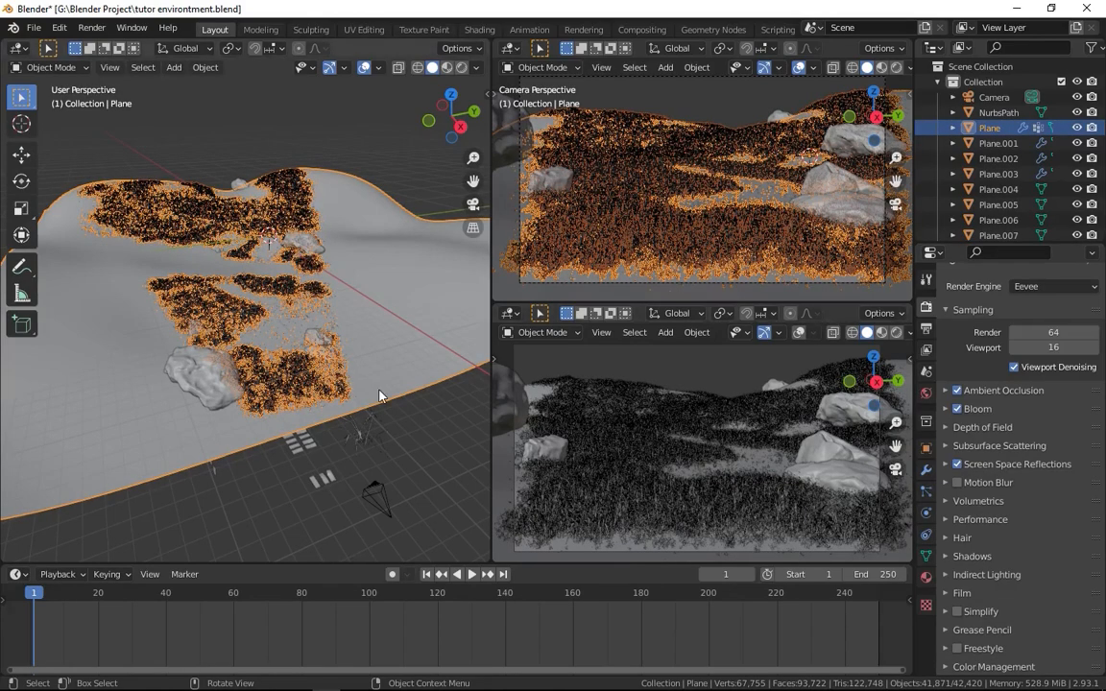
scroll(374, 398, "up", 6)
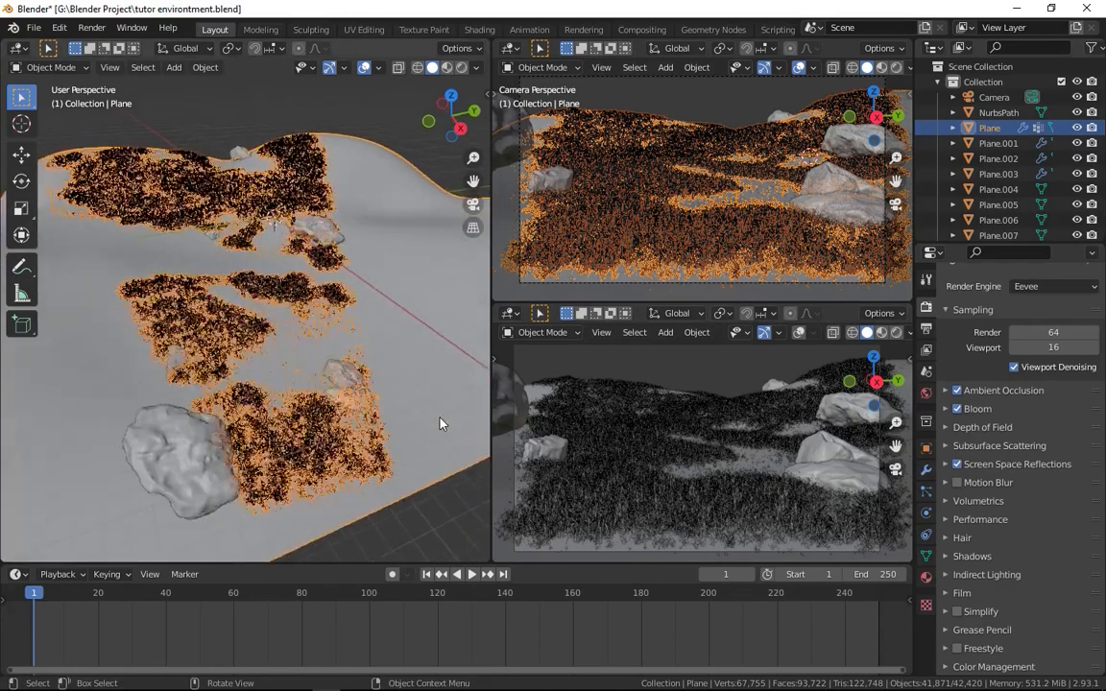
left_click(925, 577)
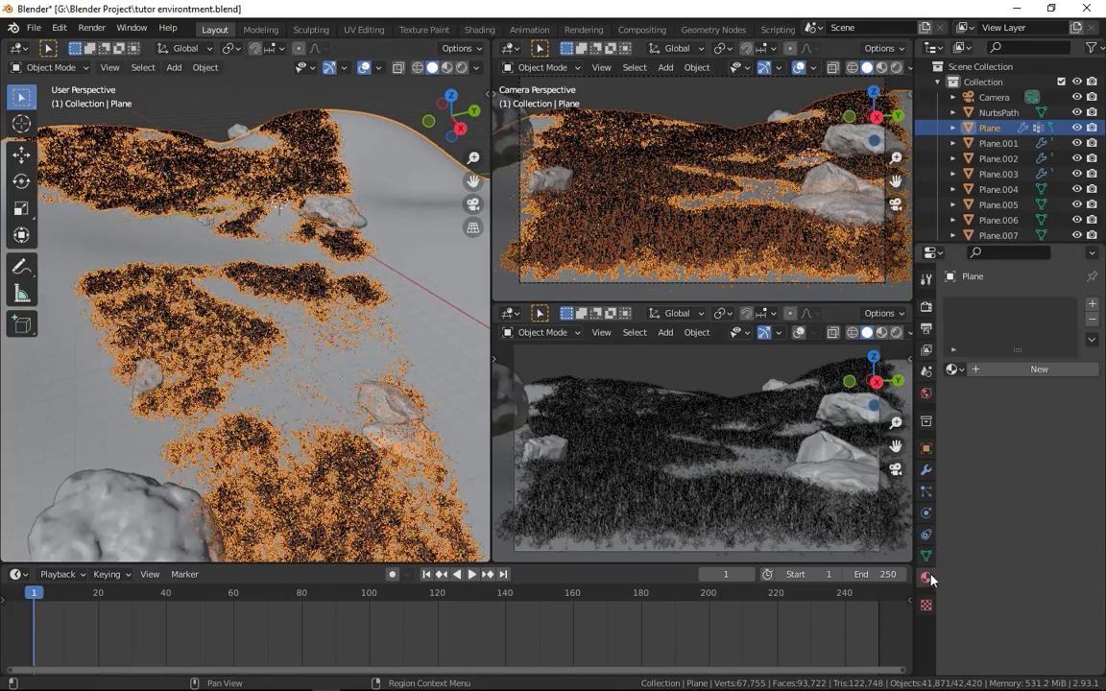
left_click(925, 492)
left_click(1050, 307)
Change the upper camera viewport to the Shader Editor and create a new material for the terrain
left_click(510, 48)
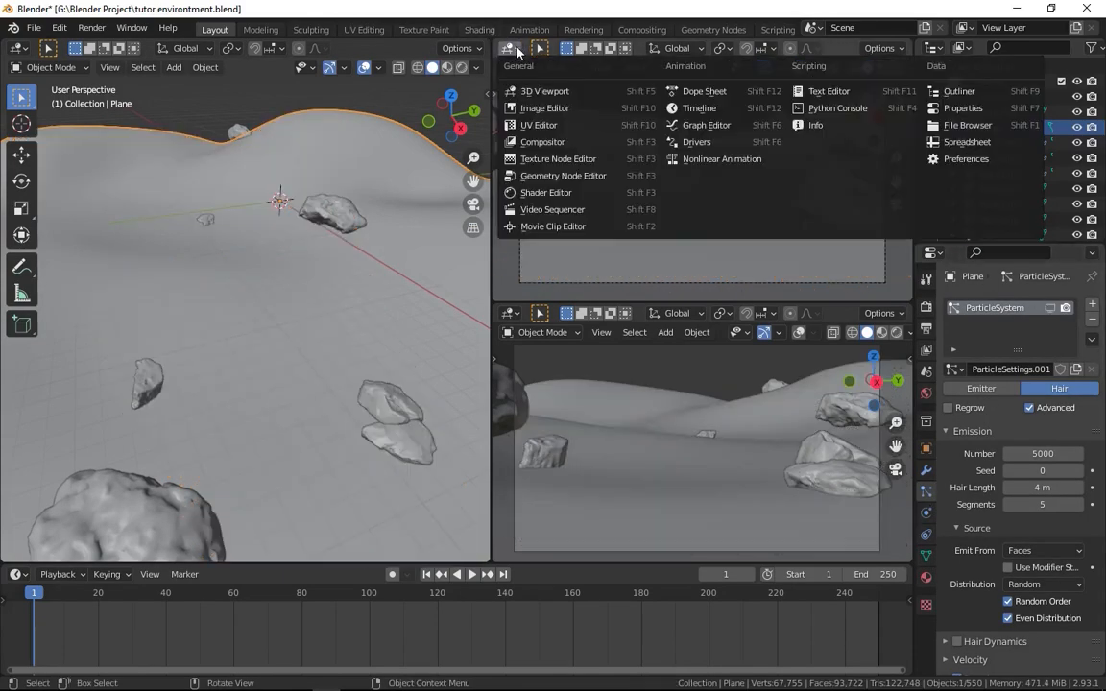
left_click(537, 192)
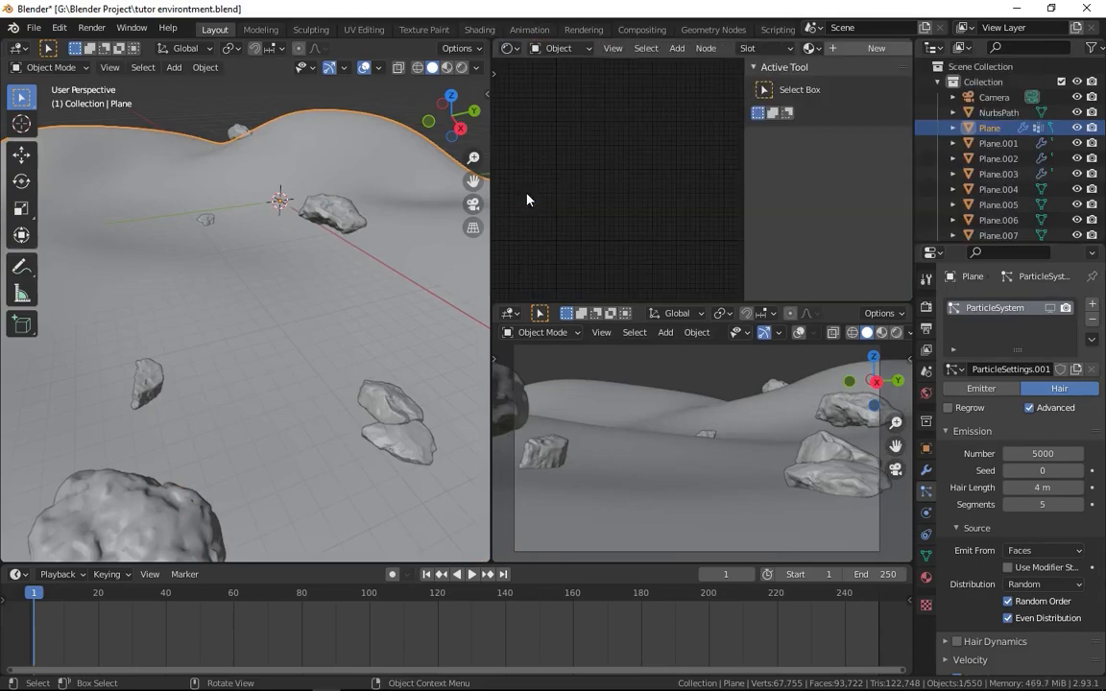
key("n")
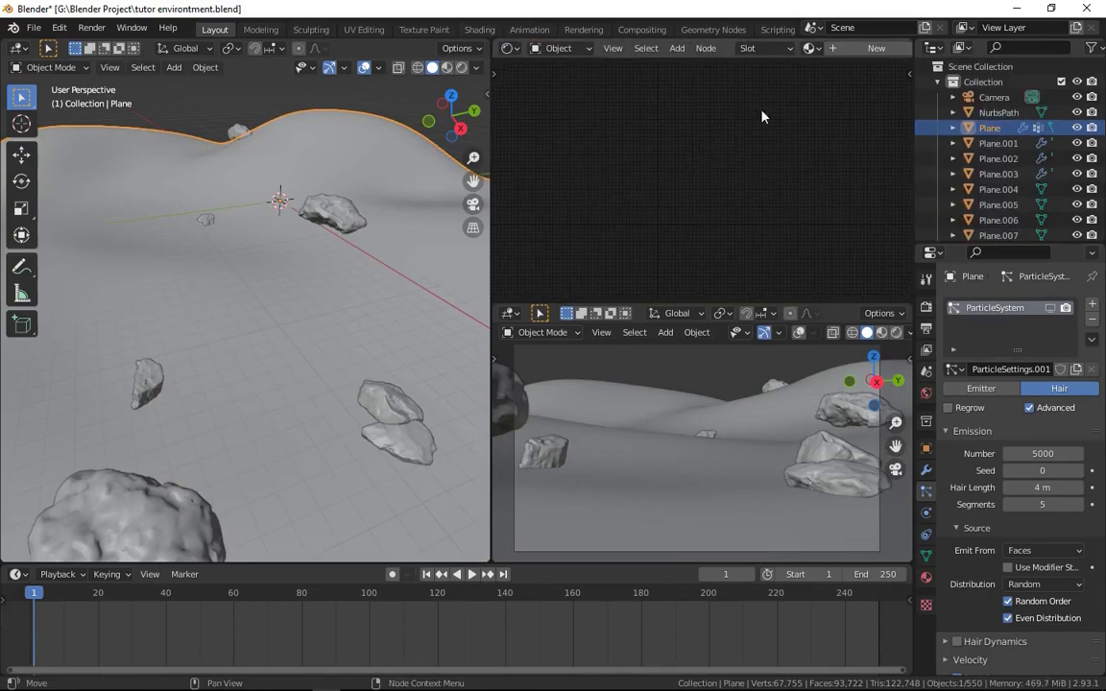
left_click(860, 48)
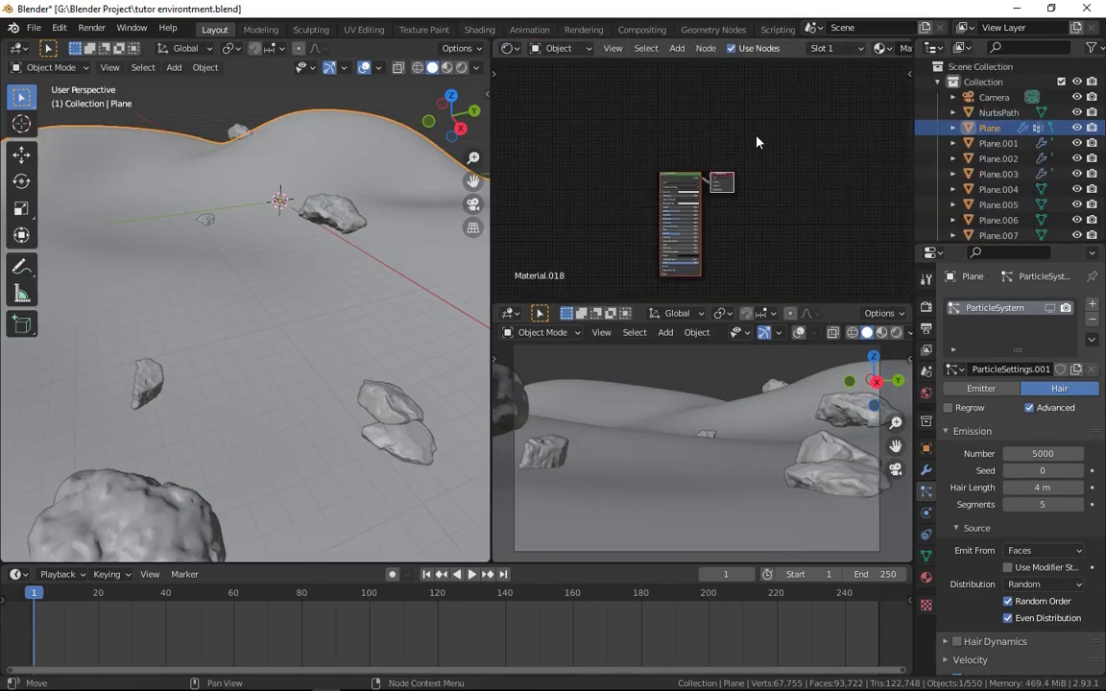
Load the brown_mud_rocks_01 textures into the terrain material and insert a Normal Map node between the normal texture and the Principled BSDF
middle_click_drag(678, 199, 747, 171)
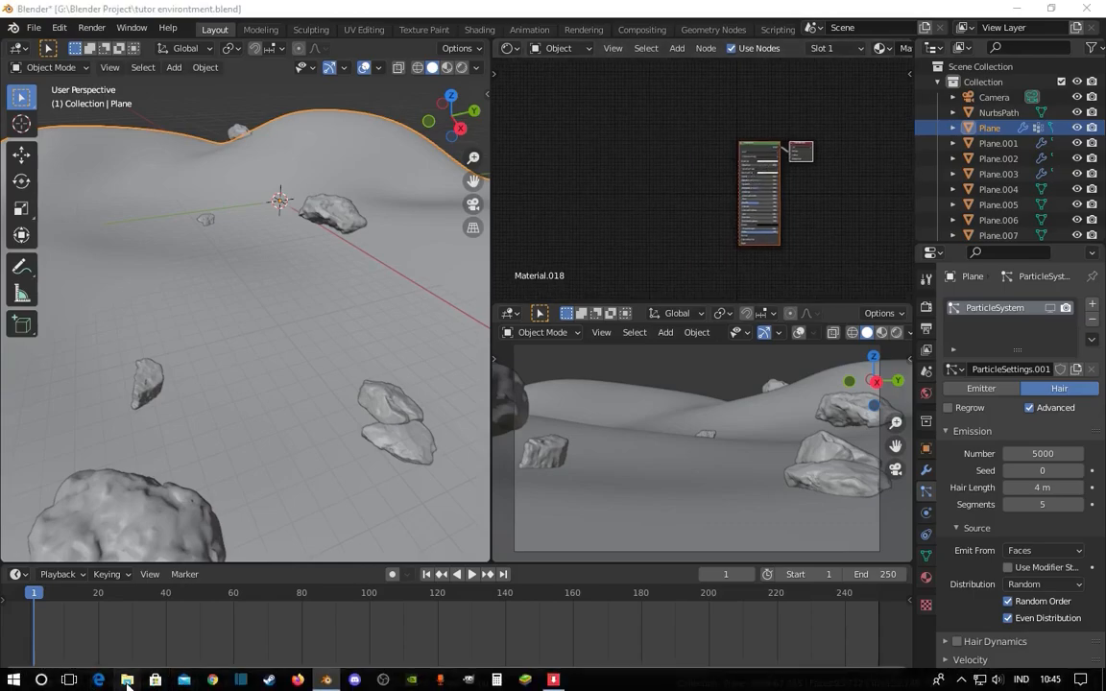
scroll(669, 230, "up", 4)
key("shift+a")
mouse_move(635, 311)
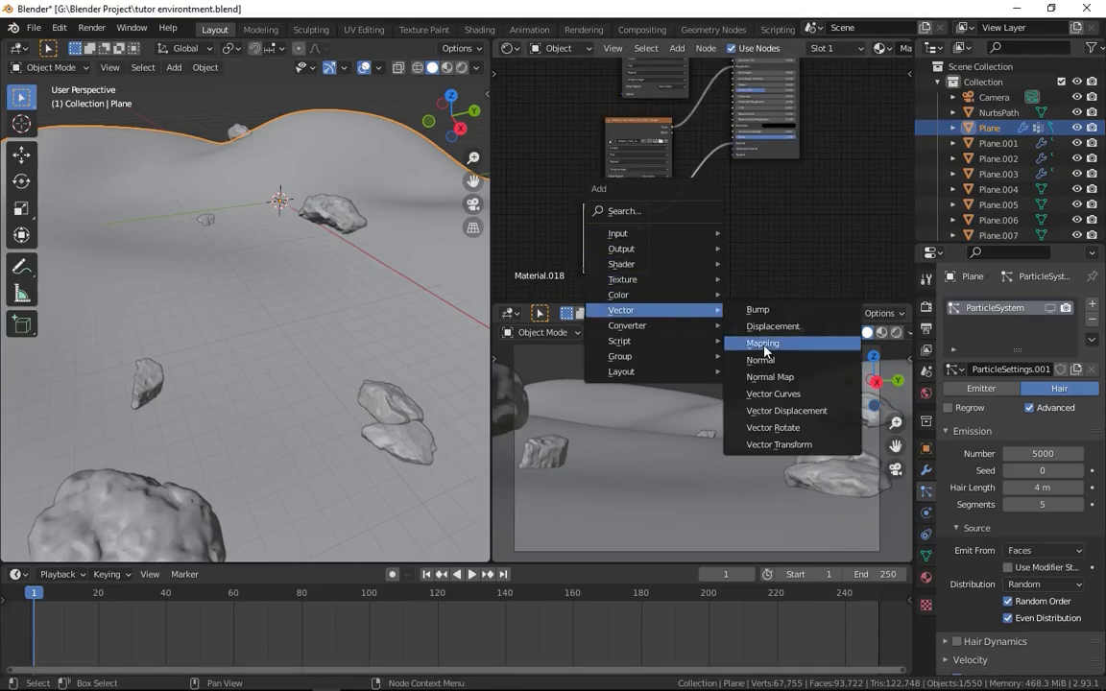
left_click(770, 376)
left_click(699, 192)
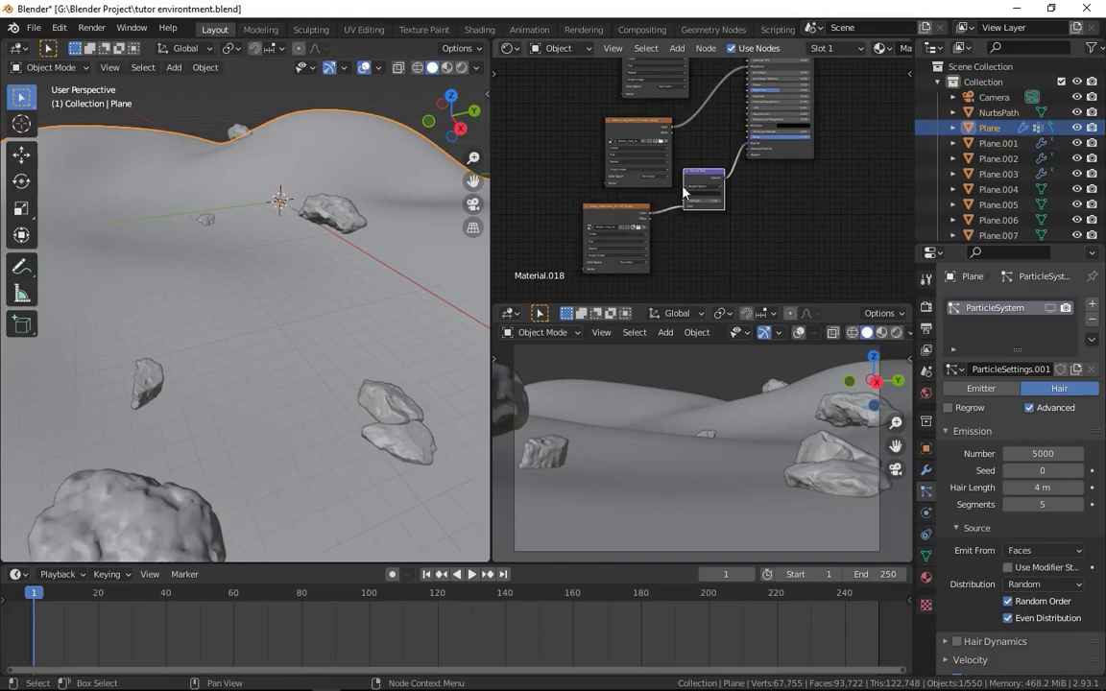
Review the texture connections to the Principled BSDF and line up the image texture nodes
middle_click_drag(624, 161, 626, 239)
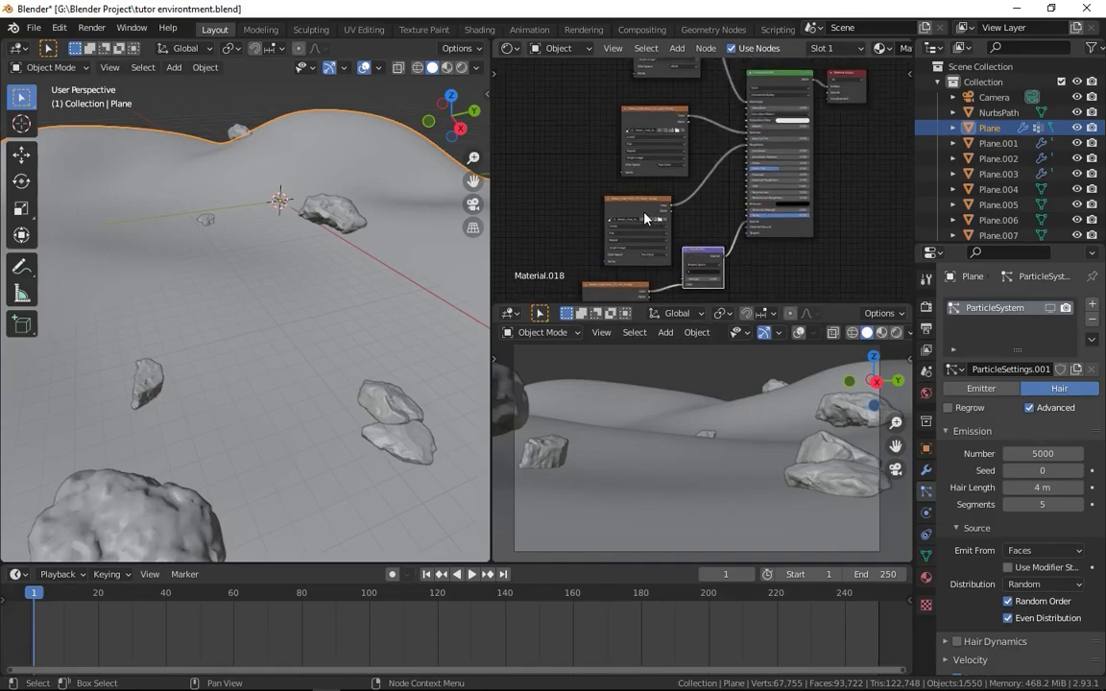
middle_click_drag(708, 136, 692, 236)
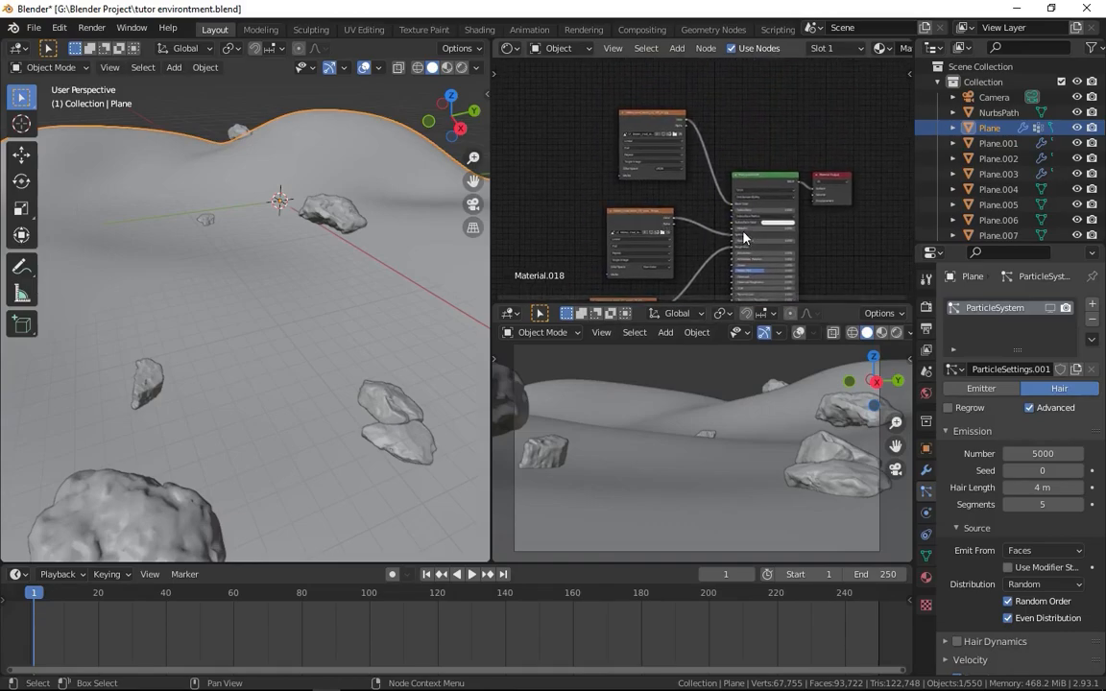
scroll(623, 240, "up", 5)
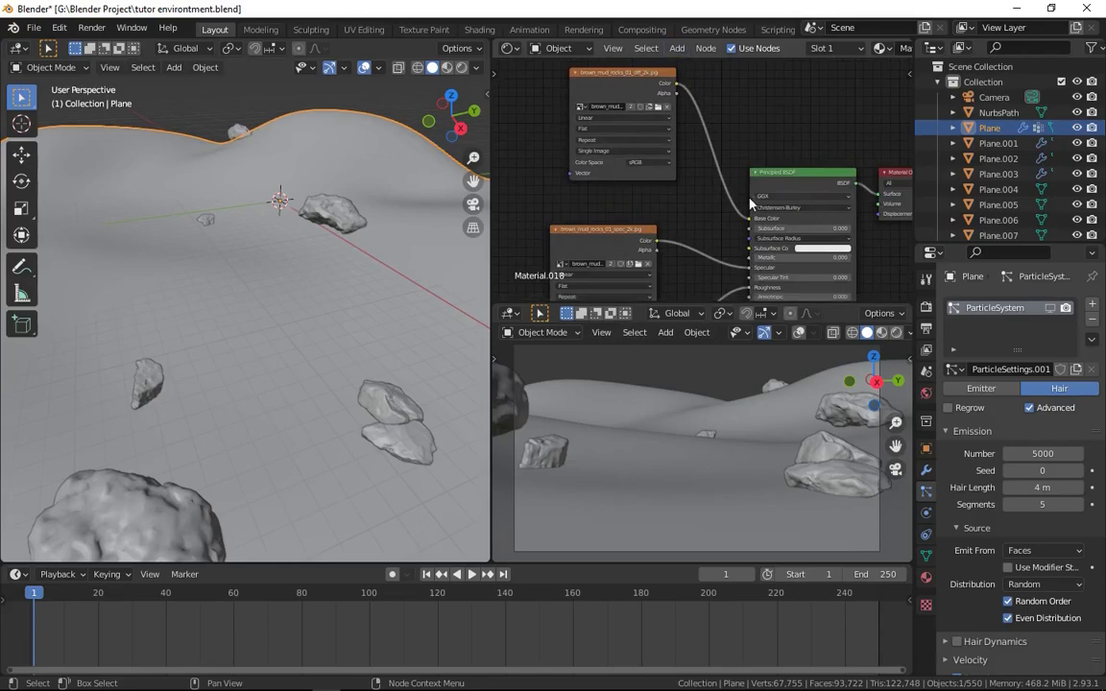
scroll(756, 202, "down", 5)
left_click_drag(736, 136, 720, 134)
left_click_drag(741, 78, 716, 79)
middle_click_drag(707, 142, 730, 157)
scroll(732, 156, "up", 2)
Add Texture Coordinate and Mapping nodes to the specular texture and move them away from the image textures
left_click(735, 154)
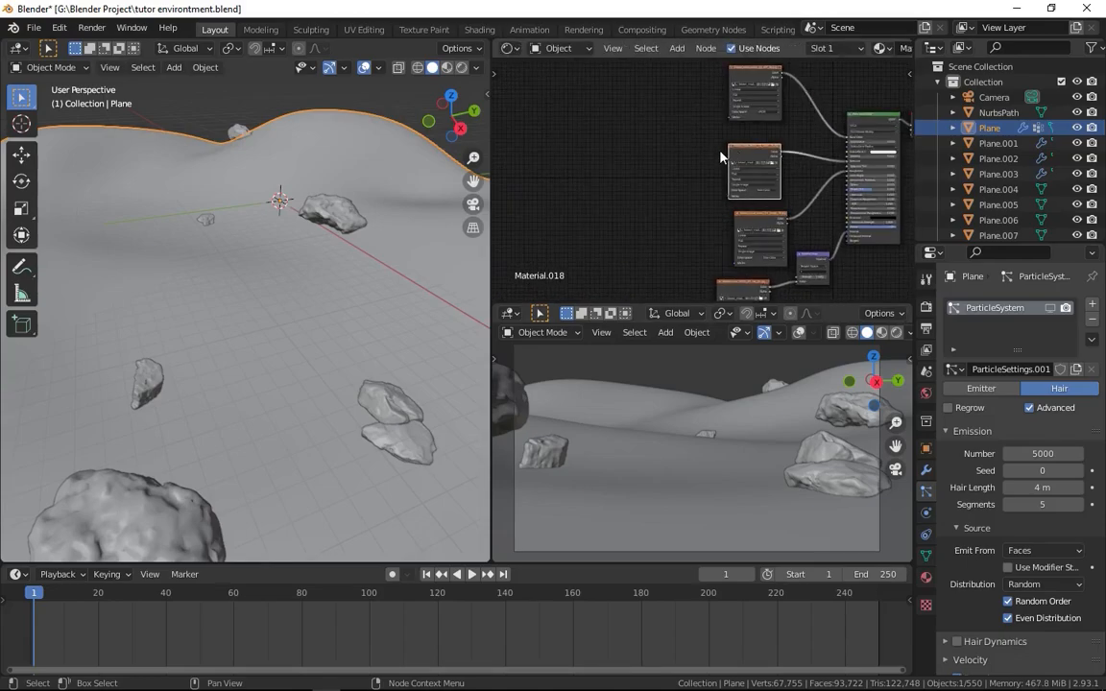
key("ctrl+t")
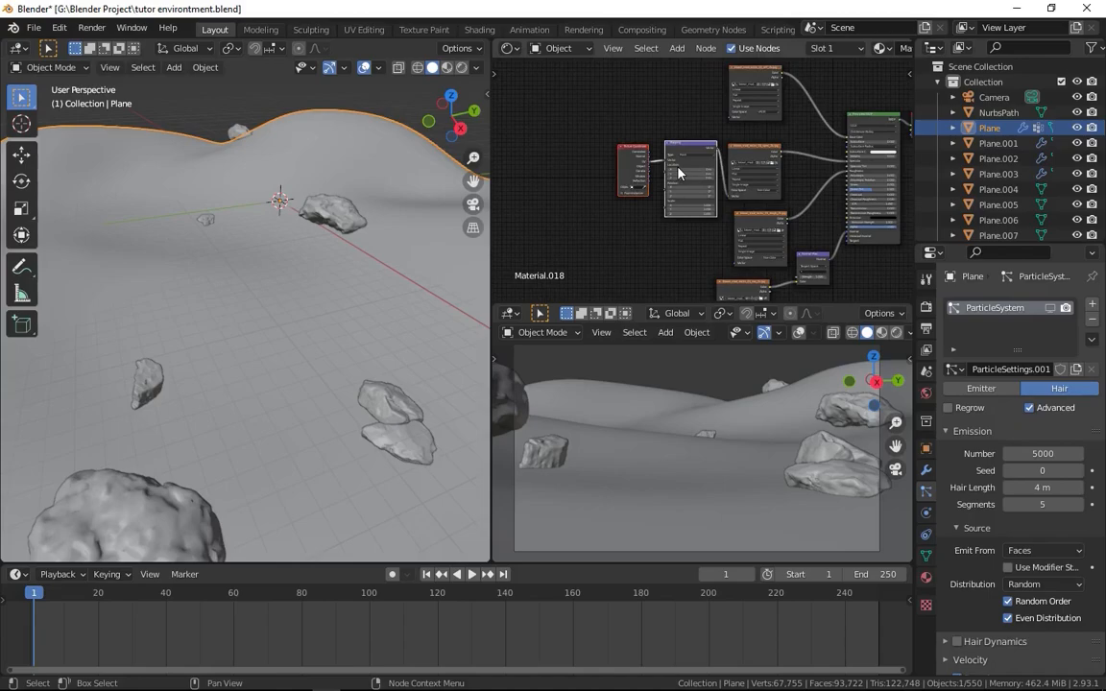
left_click_drag(679, 171, 637, 170)
Look through the Add-ons preferences in the main viewport area and return it to the 3D Viewport
left_click(14, 49)
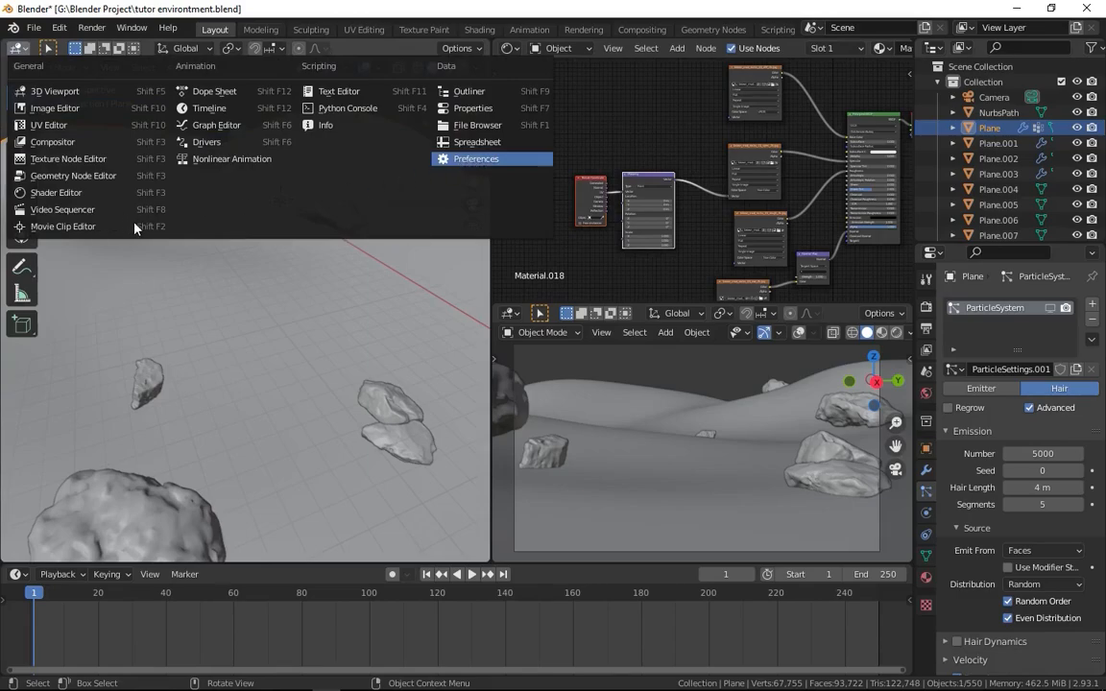
key("Return")
left_click(411, 92)
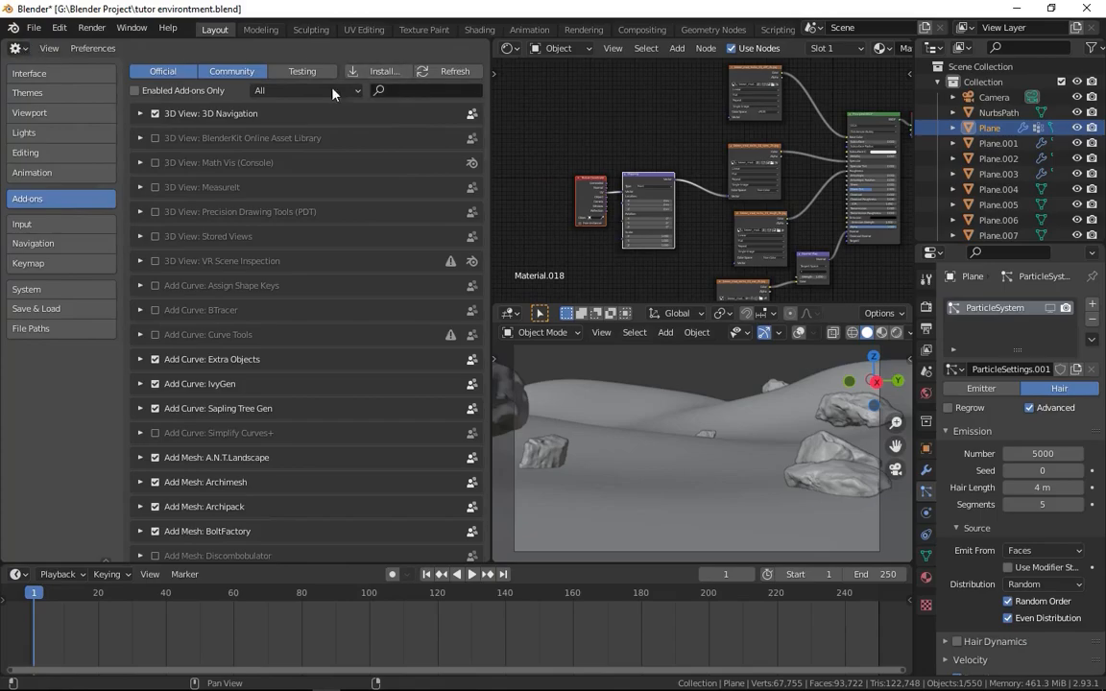
left_click(19, 48)
left_click(50, 91)
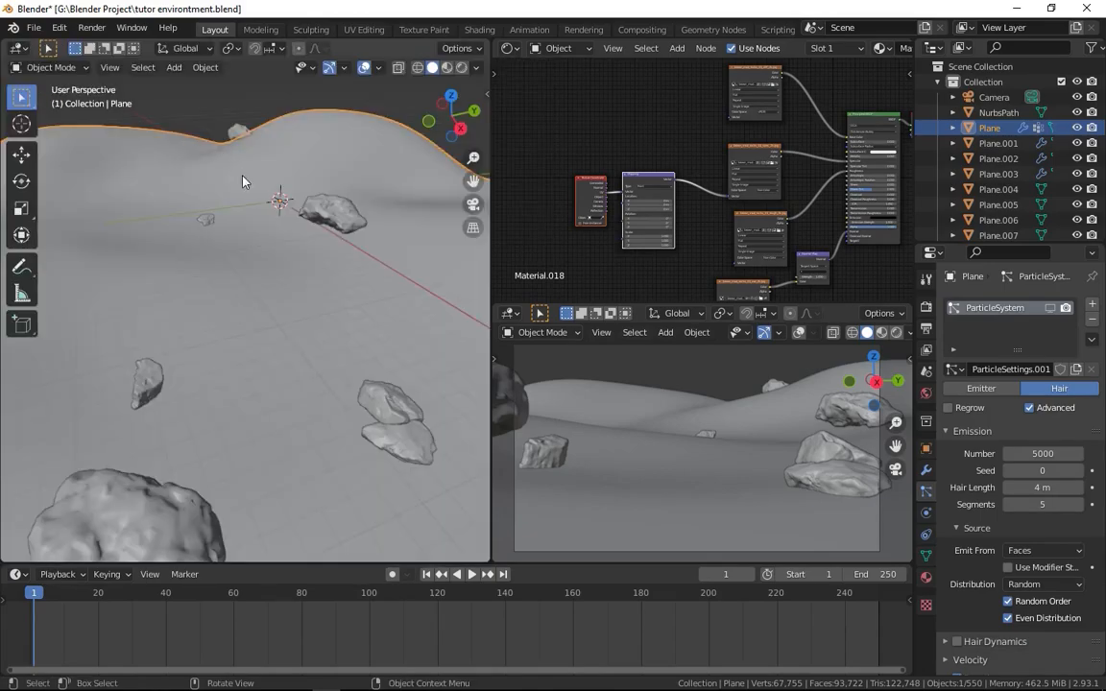
Hide the 3D viewport's toolbar and connect the Mapping node's Vector output to the diffuse image texture
scroll(649, 190, "up", 6)
middle_click_drag(652, 190, 695, 189)
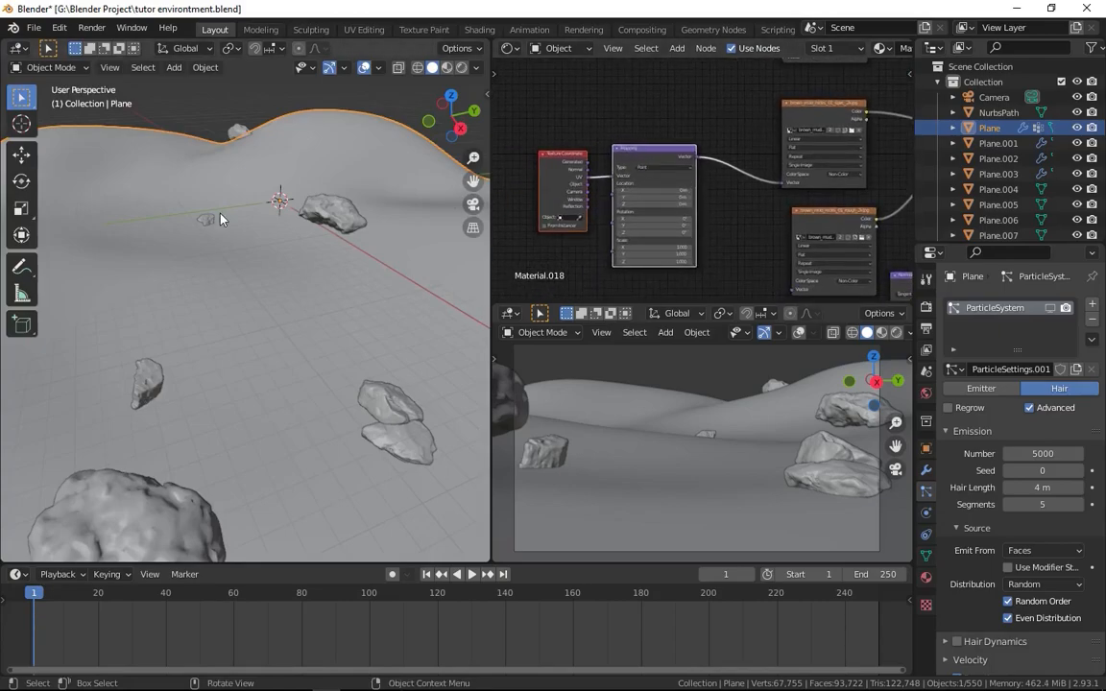
key("t")
scroll(605, 157, "down", 3)
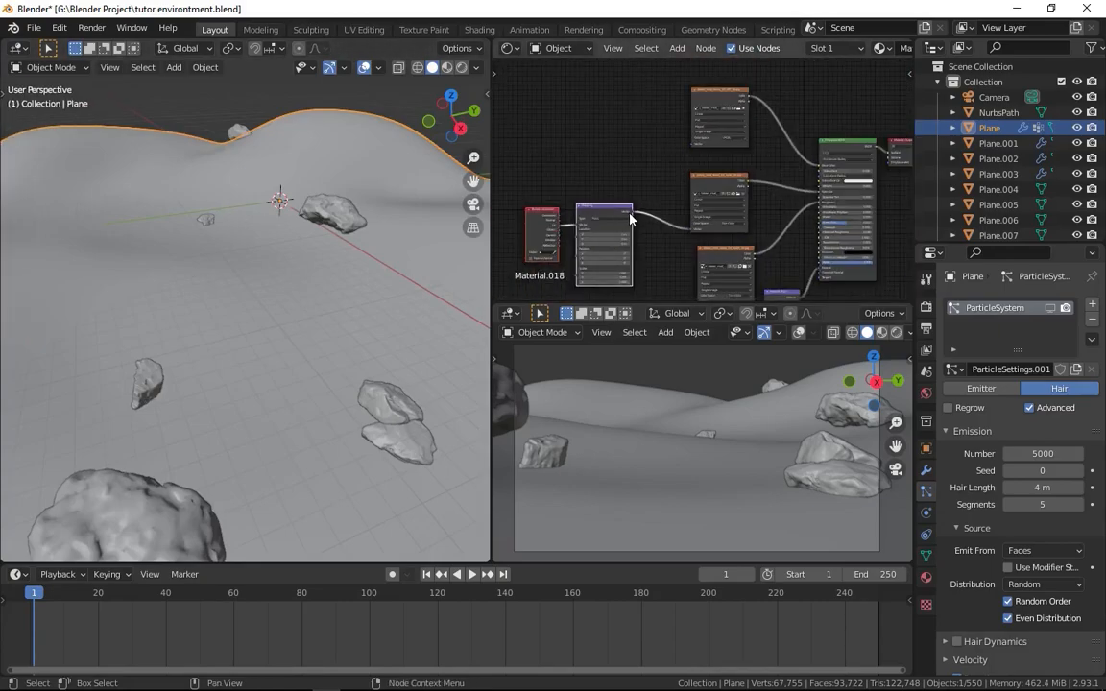
left_click_drag(633, 212, 692, 145)
scroll(687, 237, "down", 3)
middle_click_drag(678, 289, 668, 206)
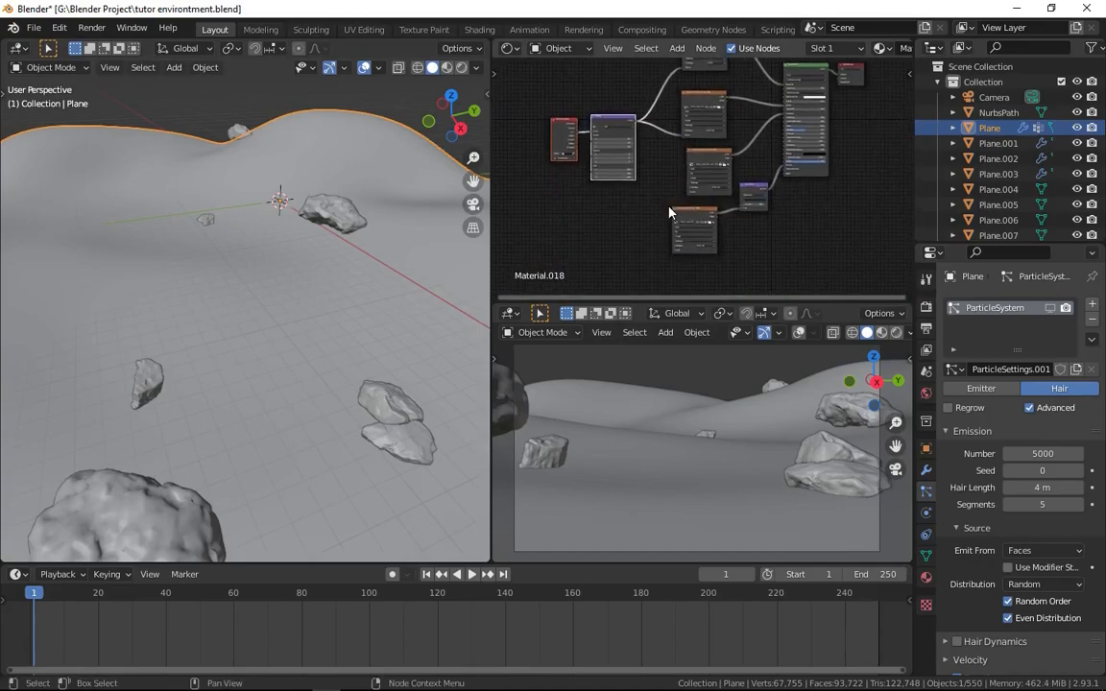
Connect the Mapping node's Vector output to the third image texture and the normal image texture, lowering the Mapping node slightly
left_click_drag(634, 125, 687, 192)
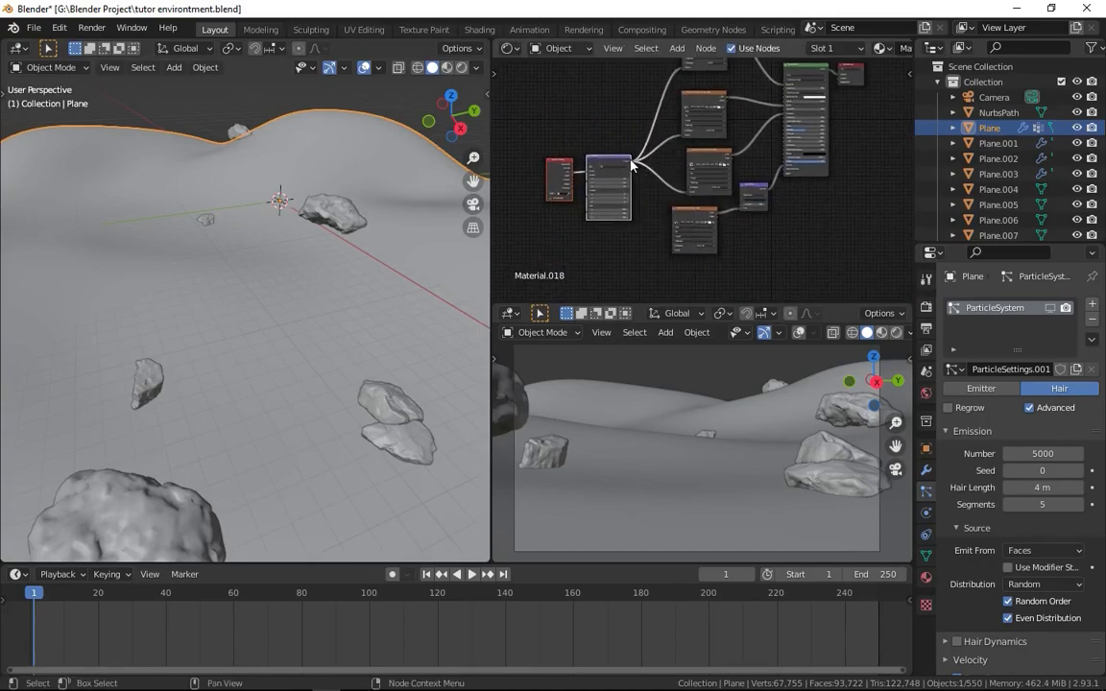
key("g")
left_click(630, 173)
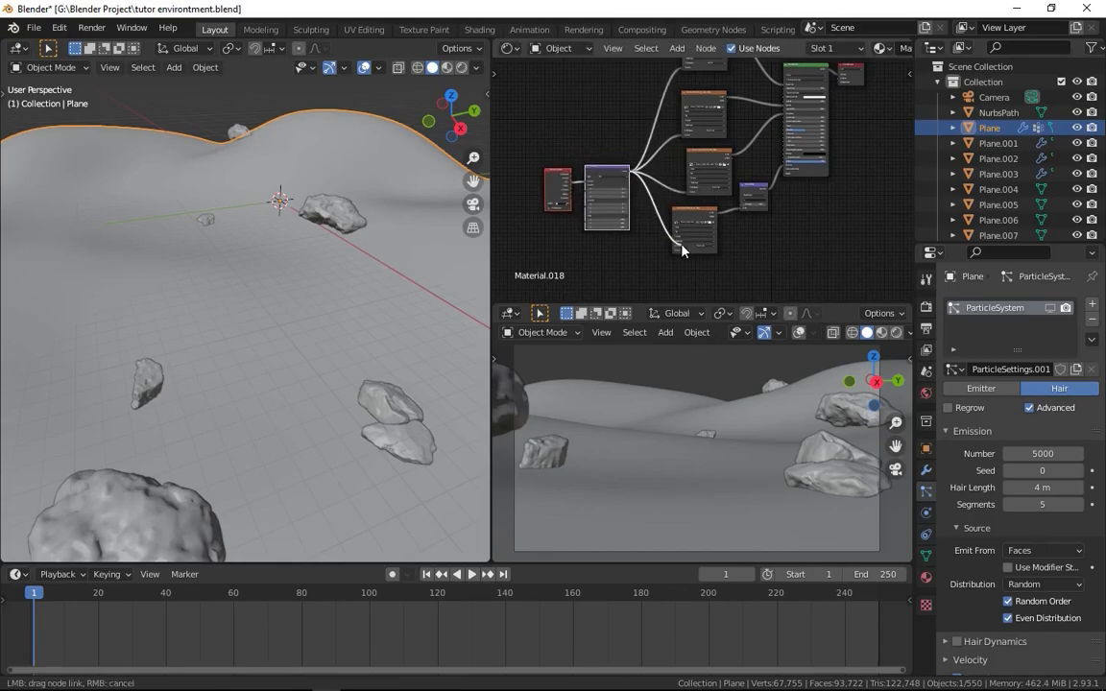
Set the Mapping node's X, Y and Z scale to 15 for the ground material
scroll(614, 240, "up", 8)
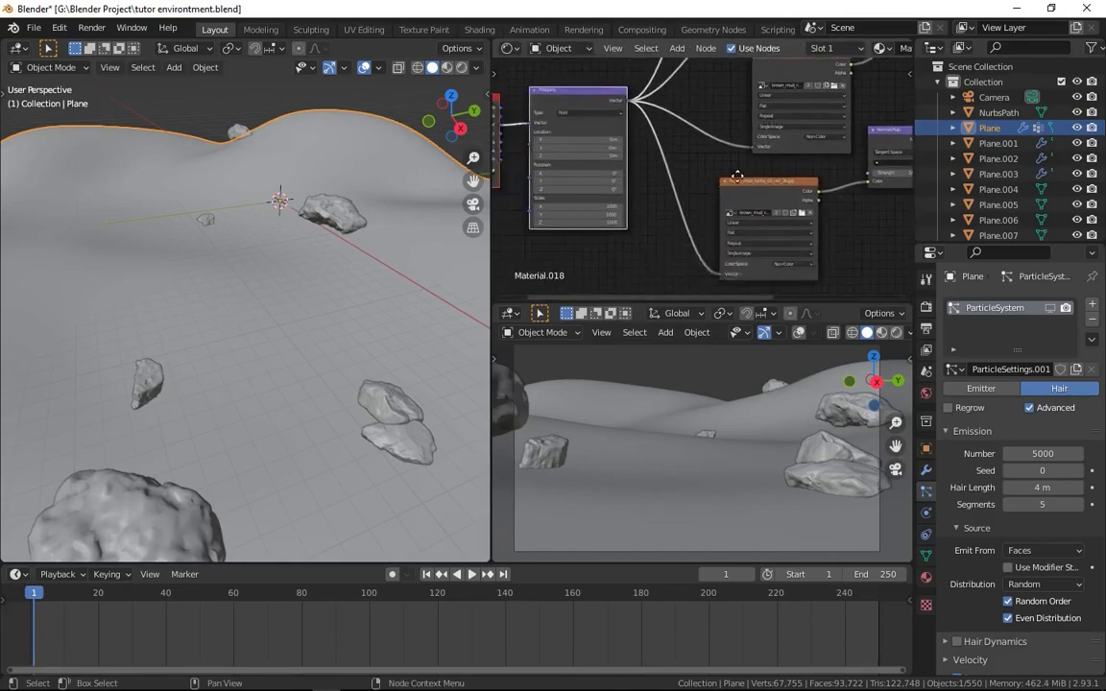
left_click(617, 173)
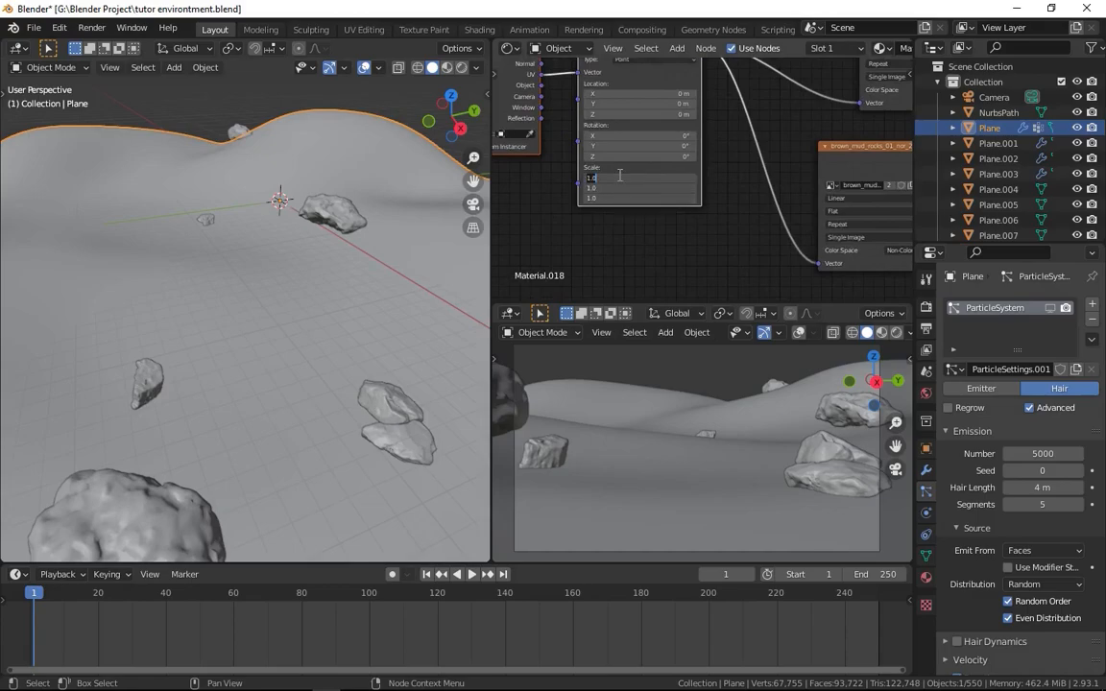
key("Return")
Compare the camera view in Material Preview and Rendered shading, leave it Rendered, and turn on the terrain's grass particle display
key("z")
left_click(669, 350)
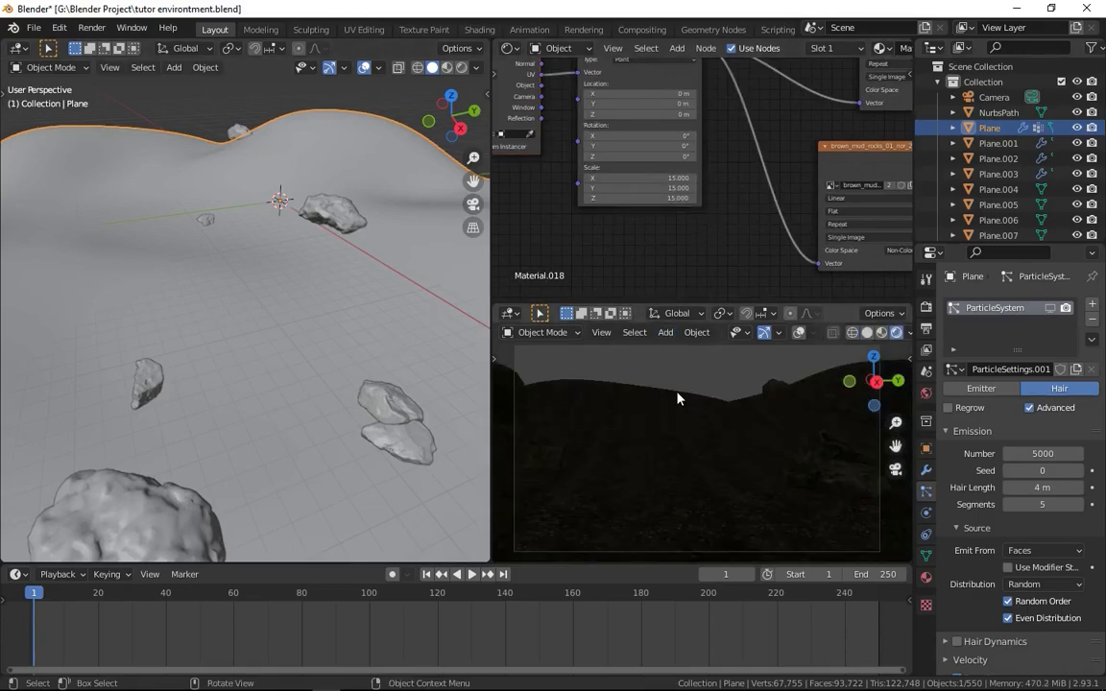
key("z")
left_click(668, 501)
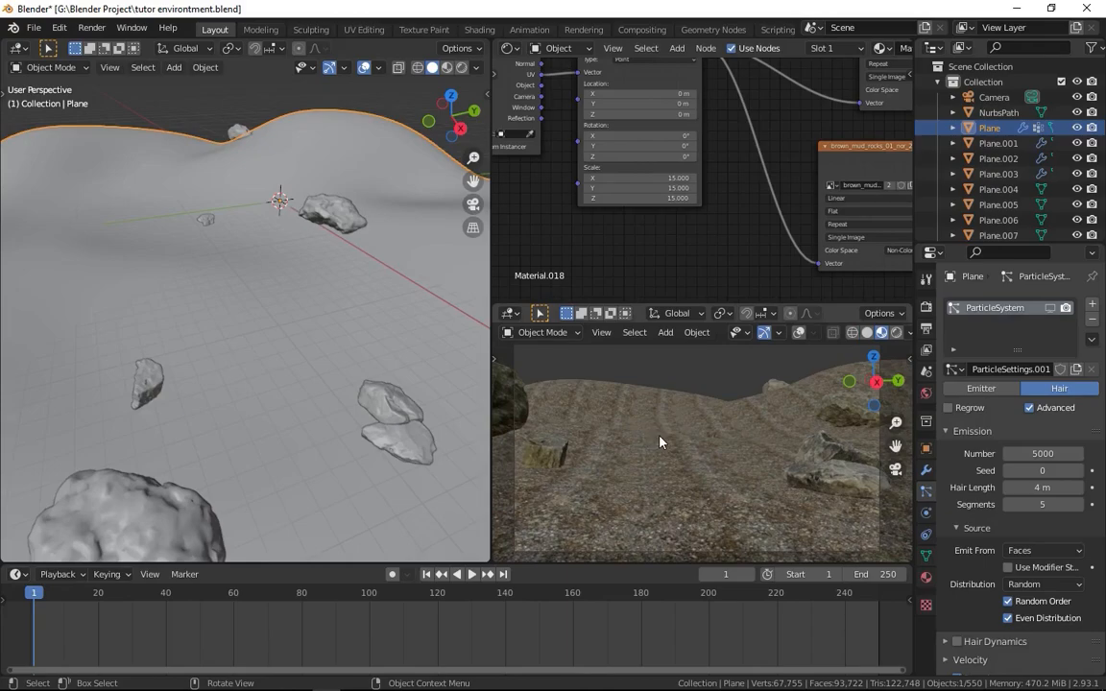
key("z")
left_click(659, 383)
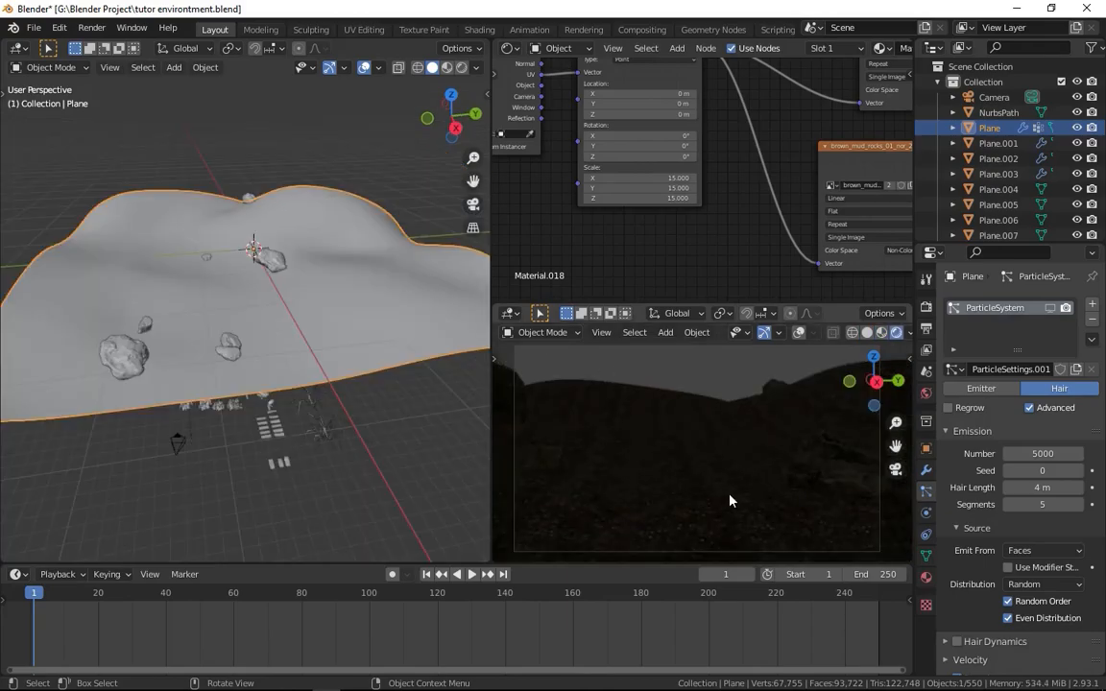
left_click(1048, 309)
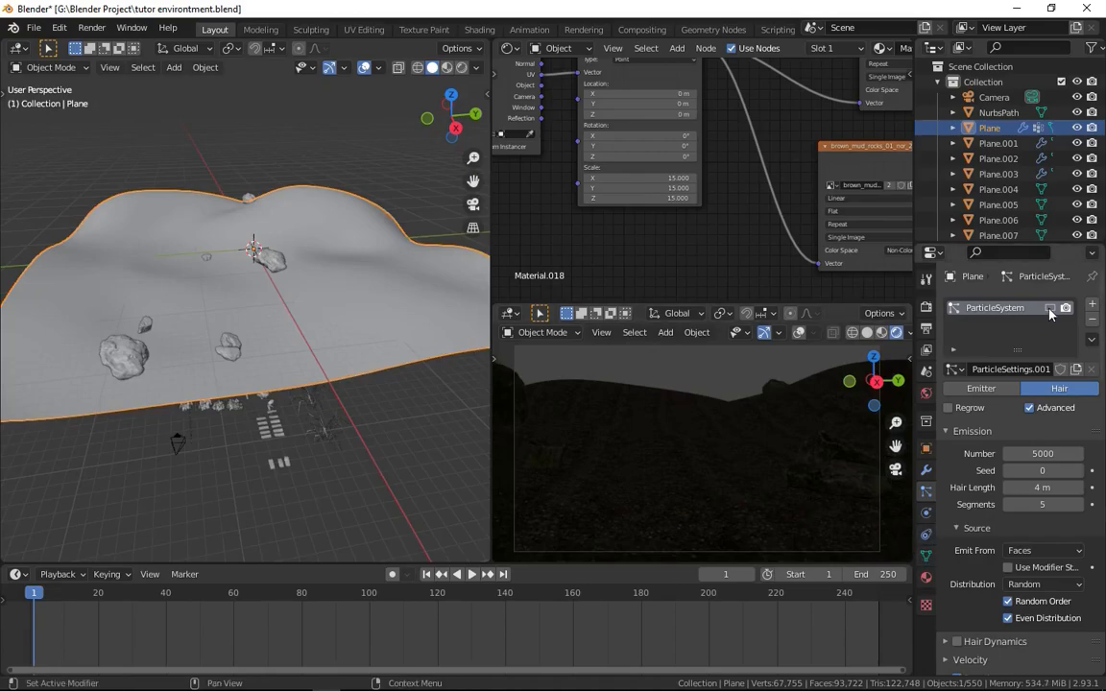
Add a Sun light, move it to about X -20.2, Y -13.7, Z 30.3 m, and rotate it about -80.8° in the view plane
left_click(289, 308)
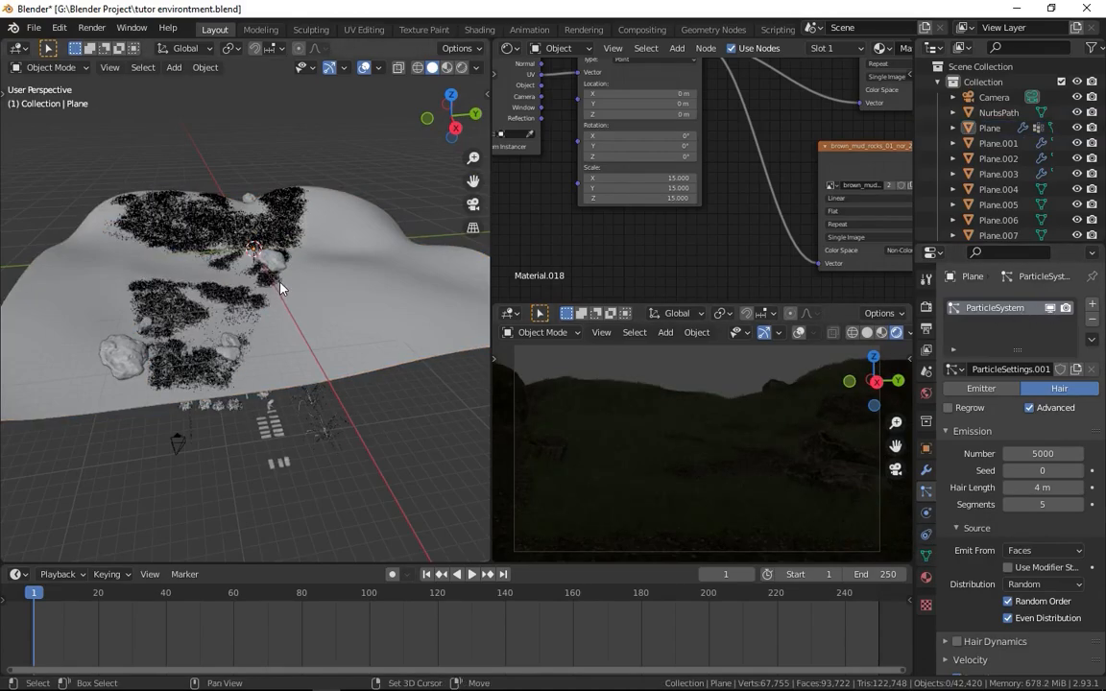
key("shift+a")
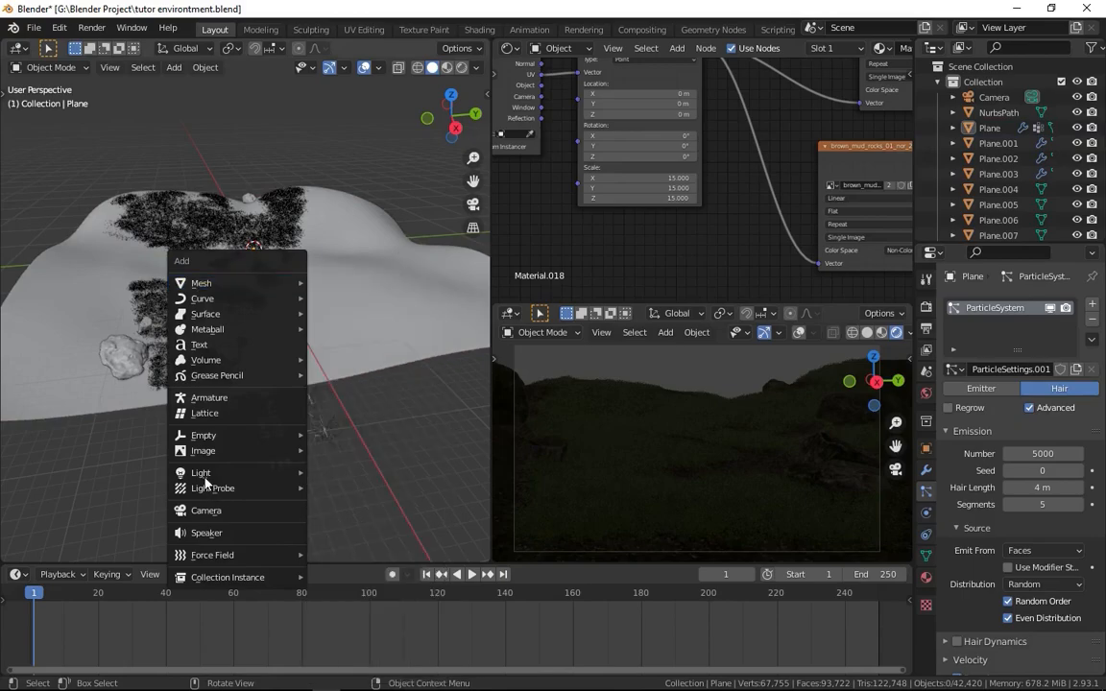
mouse_move(202, 472)
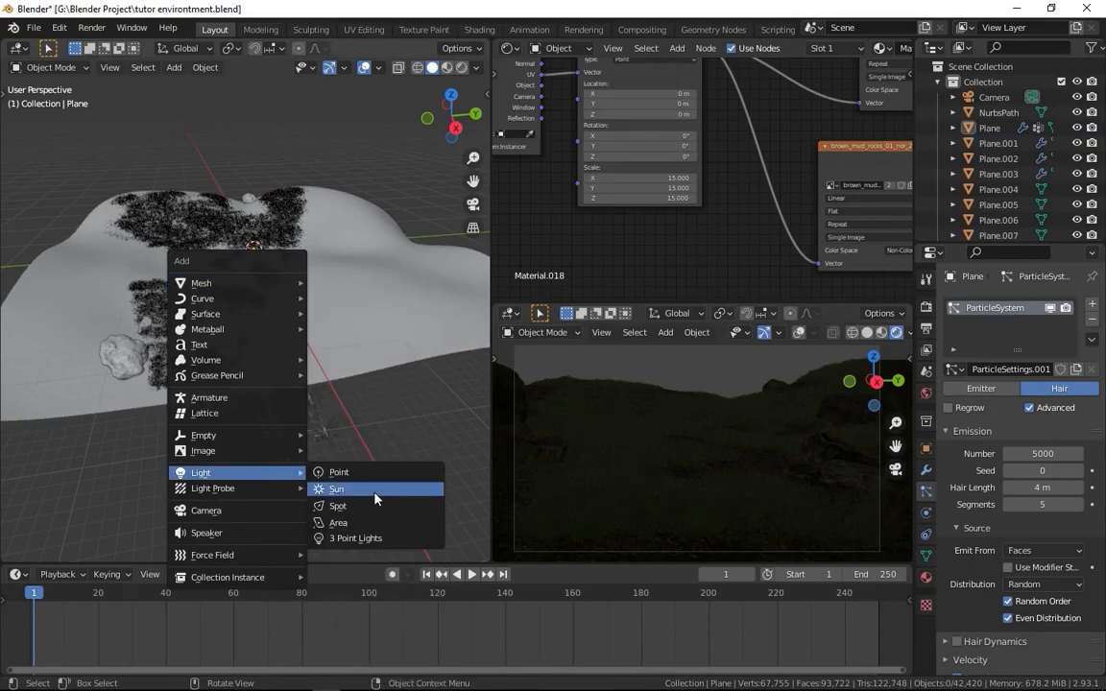
left_click(374, 488)
key("g")
left_click(77, 279)
key("r")
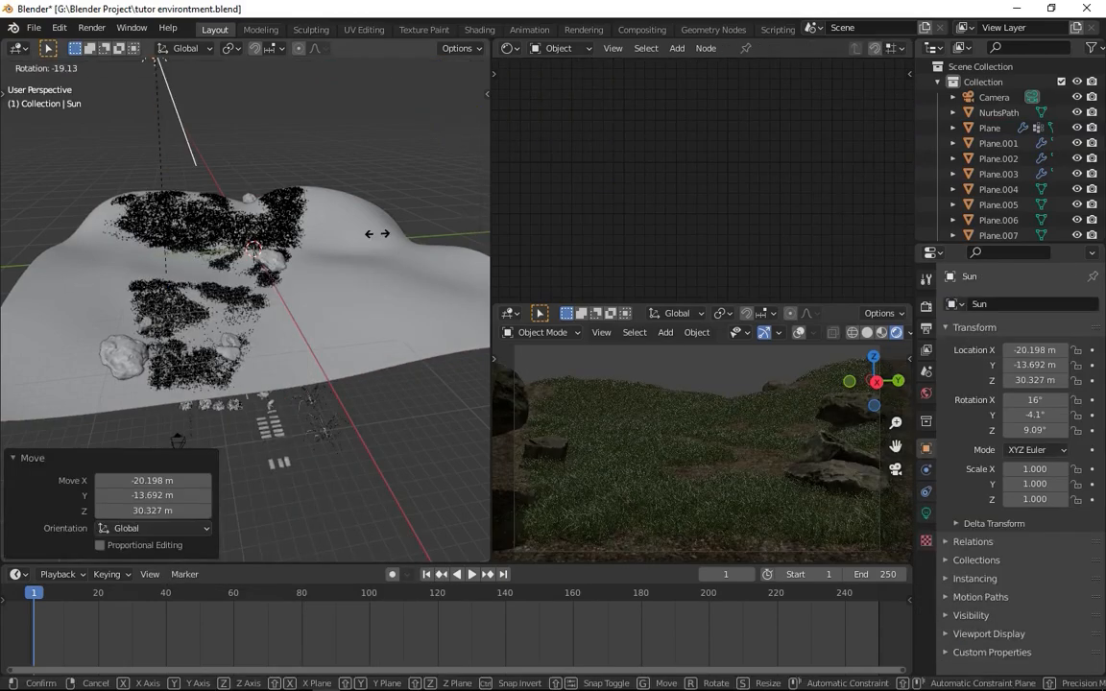
left_click(392, 220)
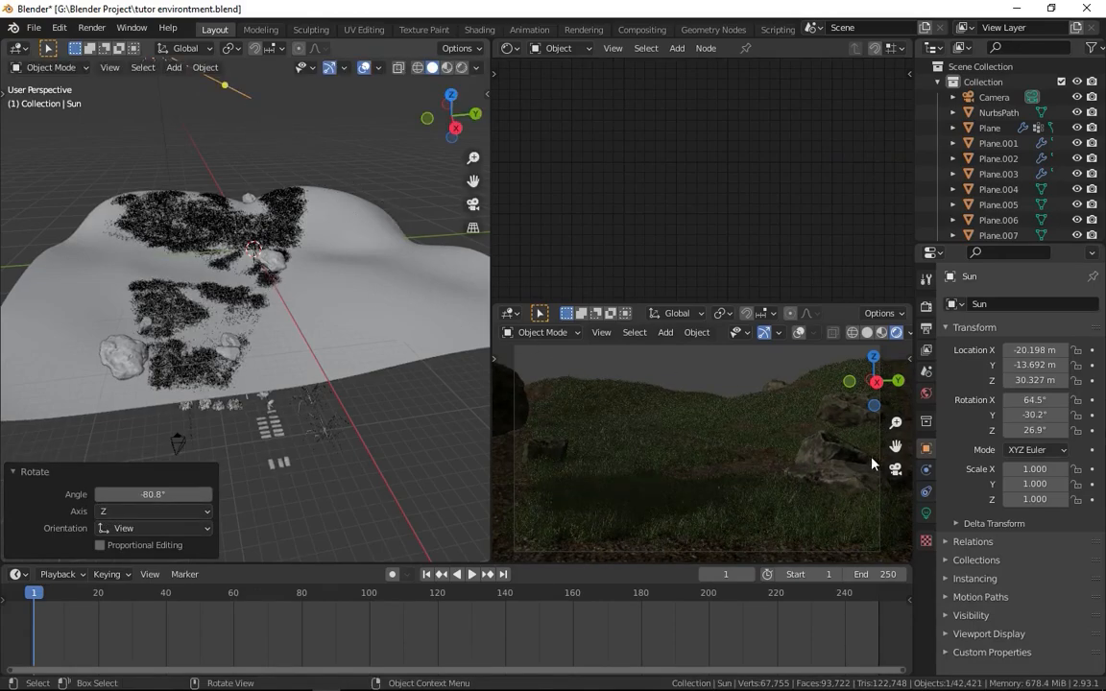
Give the sun a pale blue color (H 0.616, S 0.515, V 1.000) and set its strength to 0.5
left_click(926, 515)
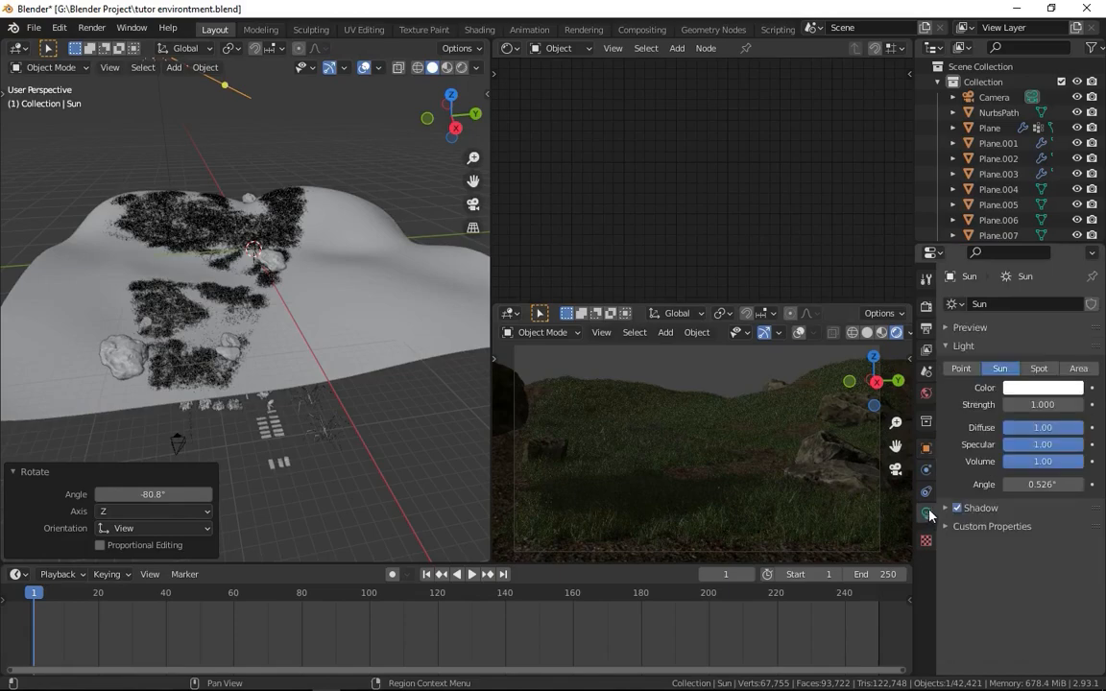
left_click(1045, 388)
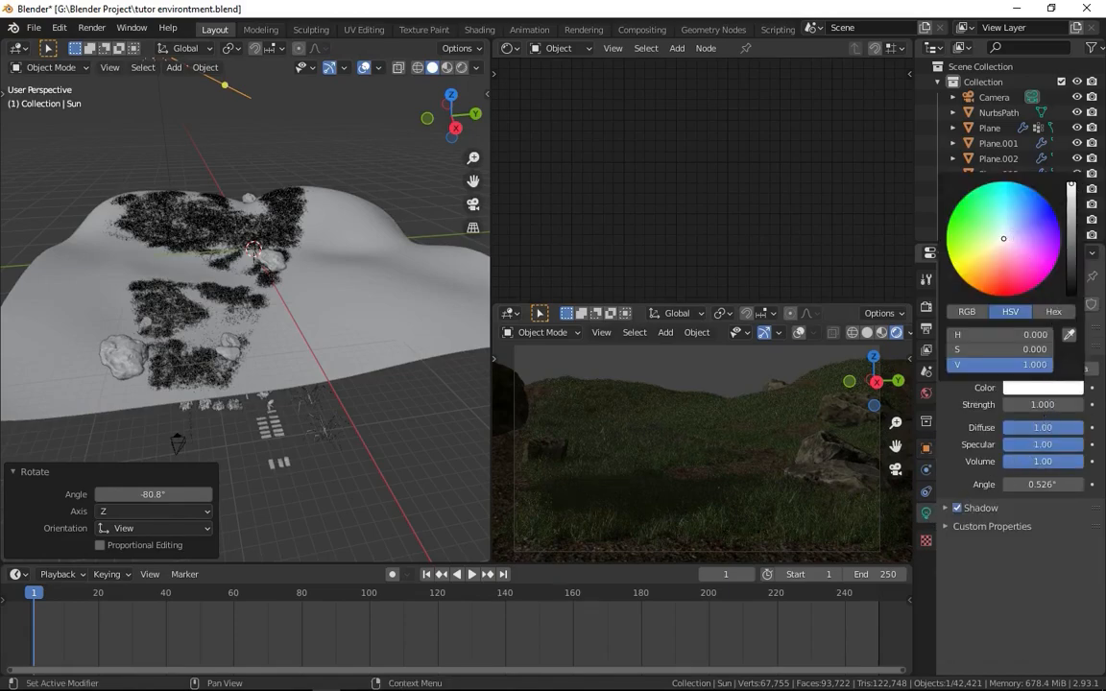
left_click(1014, 229)
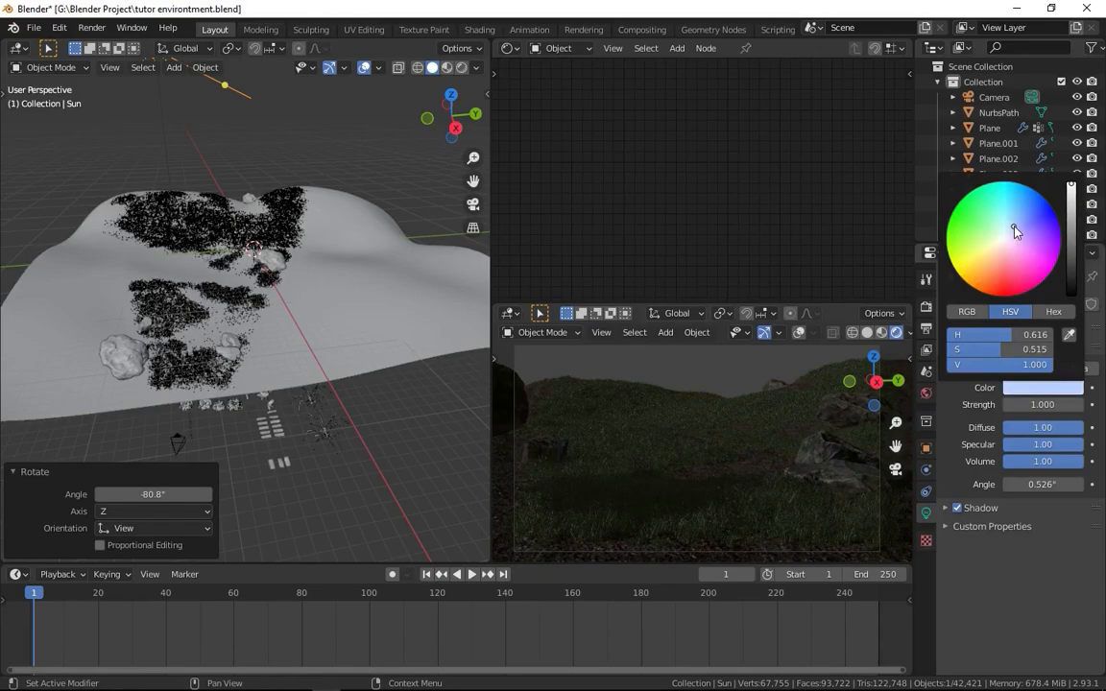
left_click(1040, 404)
type("0.")
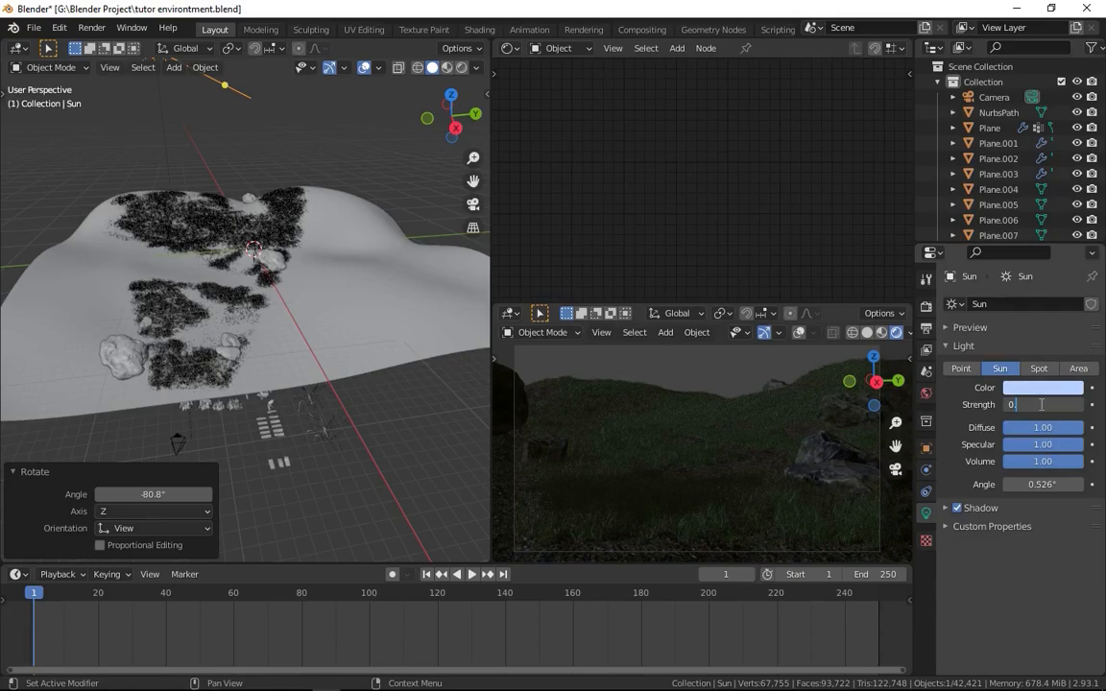
type("500")
key("Return")
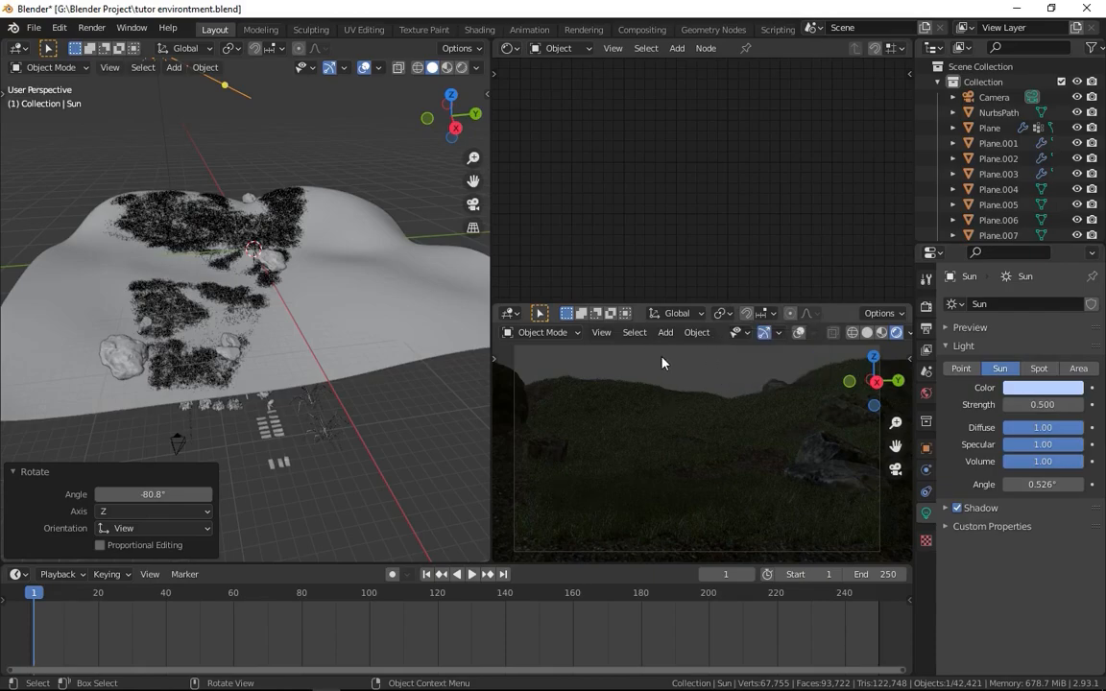
Hide the terrain plane's grass particle system in the viewport and deselect the plane
left_click(358, 356)
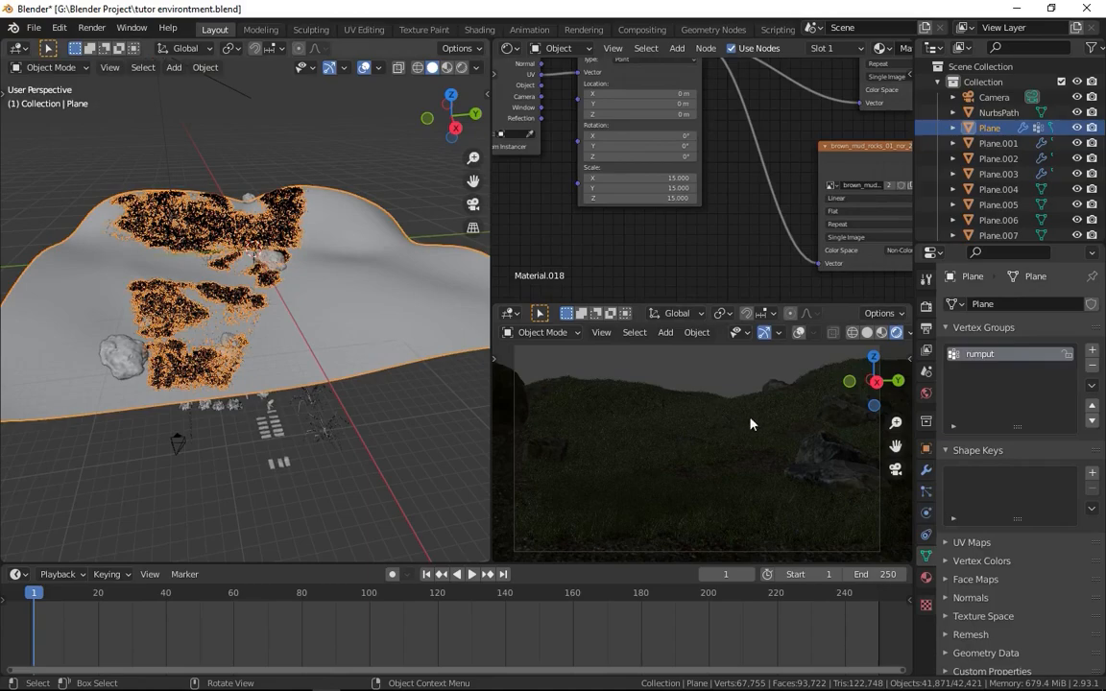
left_click(926, 491)
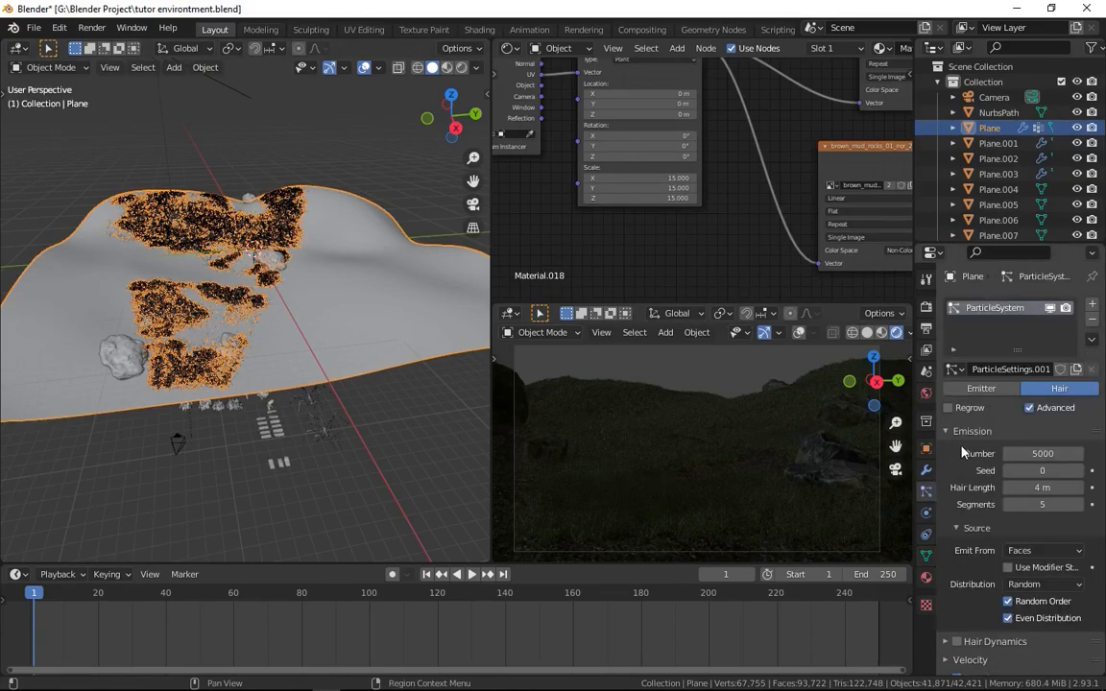
left_click(1049, 307)
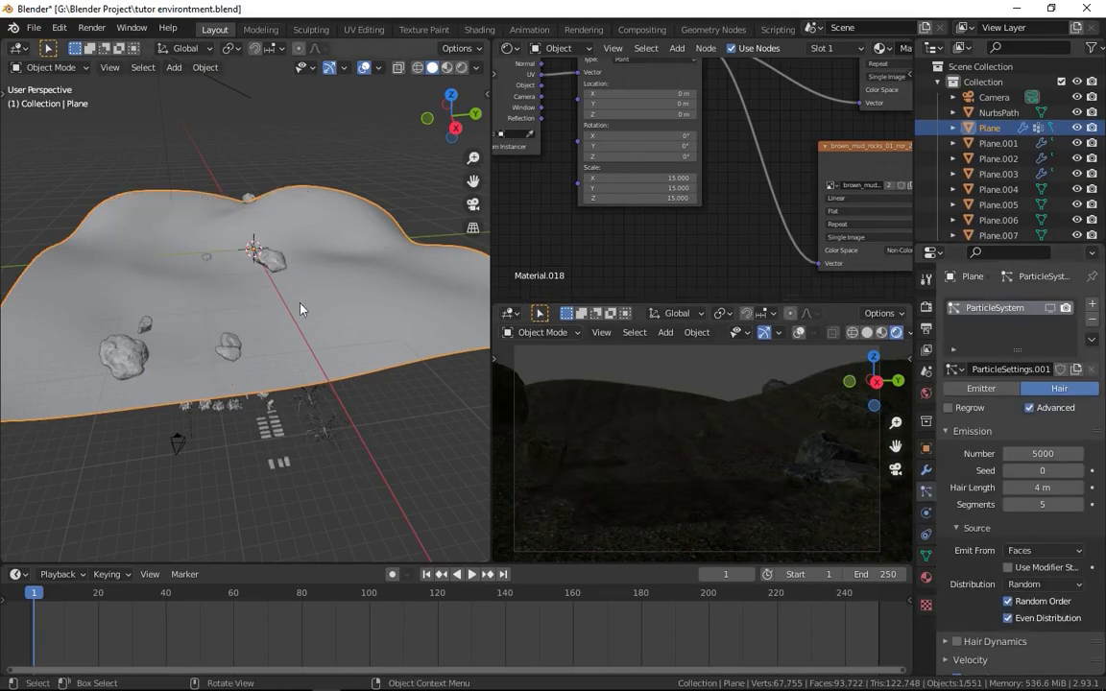
scroll(309, 300, "down", 3)
scroll(307, 298, "up", 2)
left_click(344, 398)
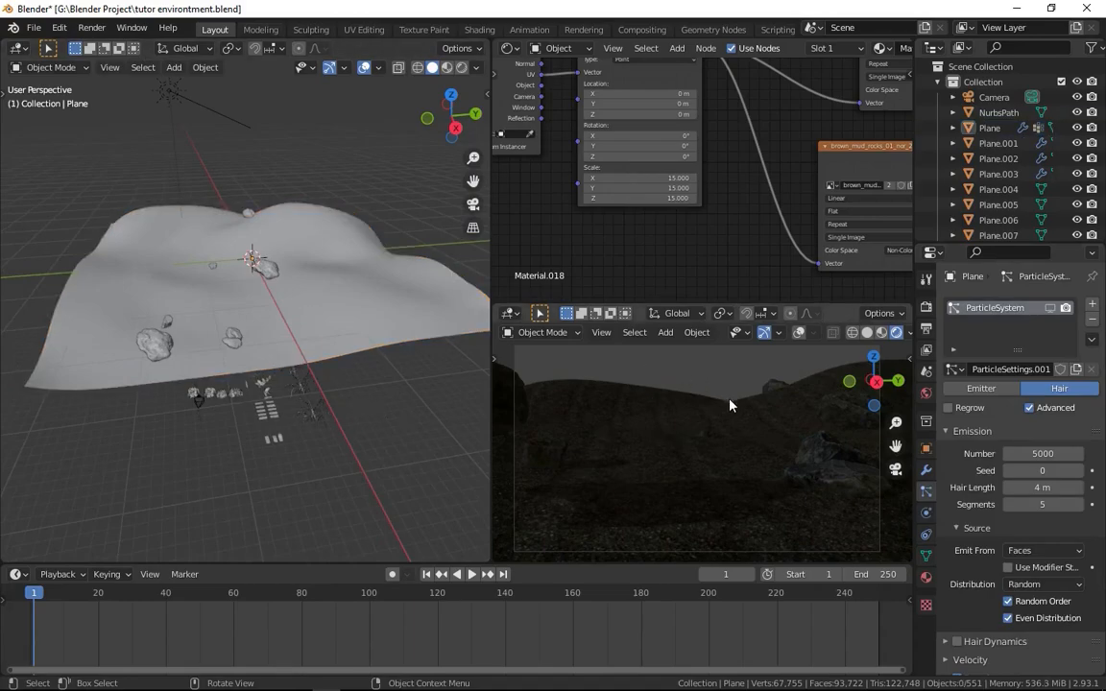
Show the World properties and switch the Shader Editor from the object material to the World shader
left_click(926, 393)
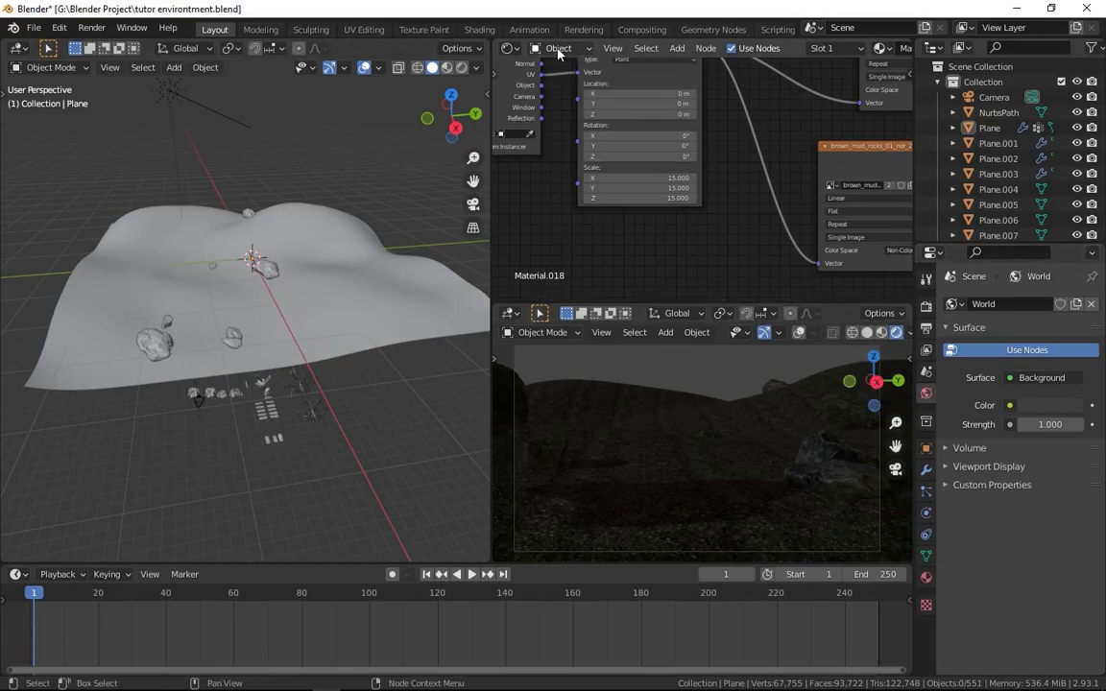
left_click(509, 48)
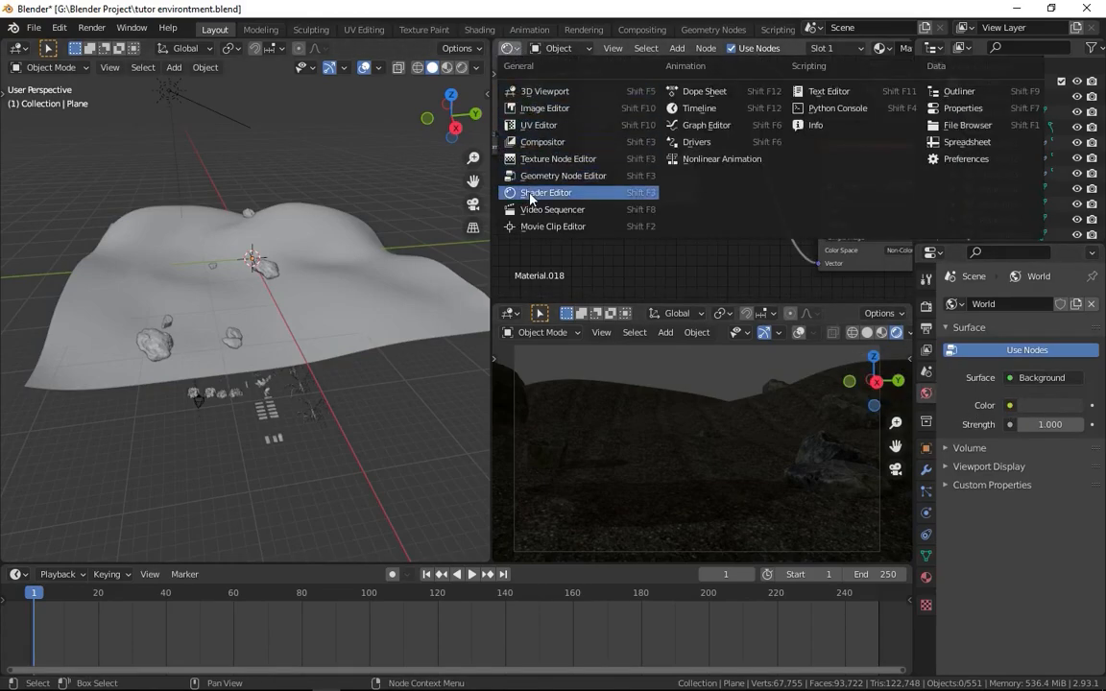
left_click(529, 192)
scroll(576, 154, "down", 3)
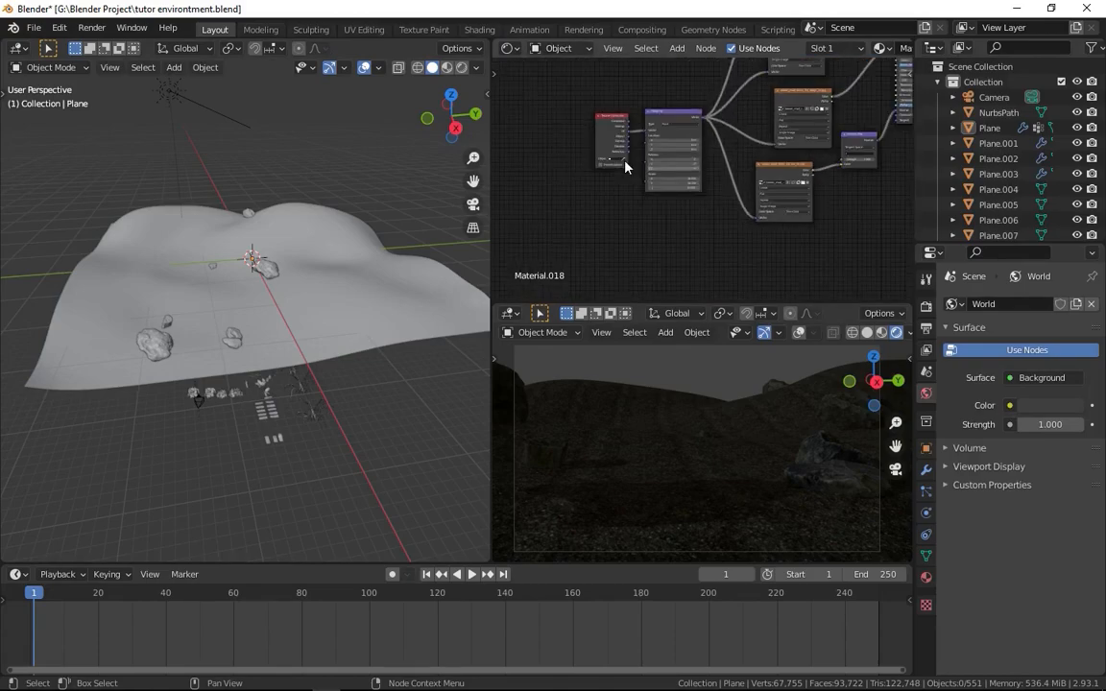
left_click(400, 298)
left_click(259, 385)
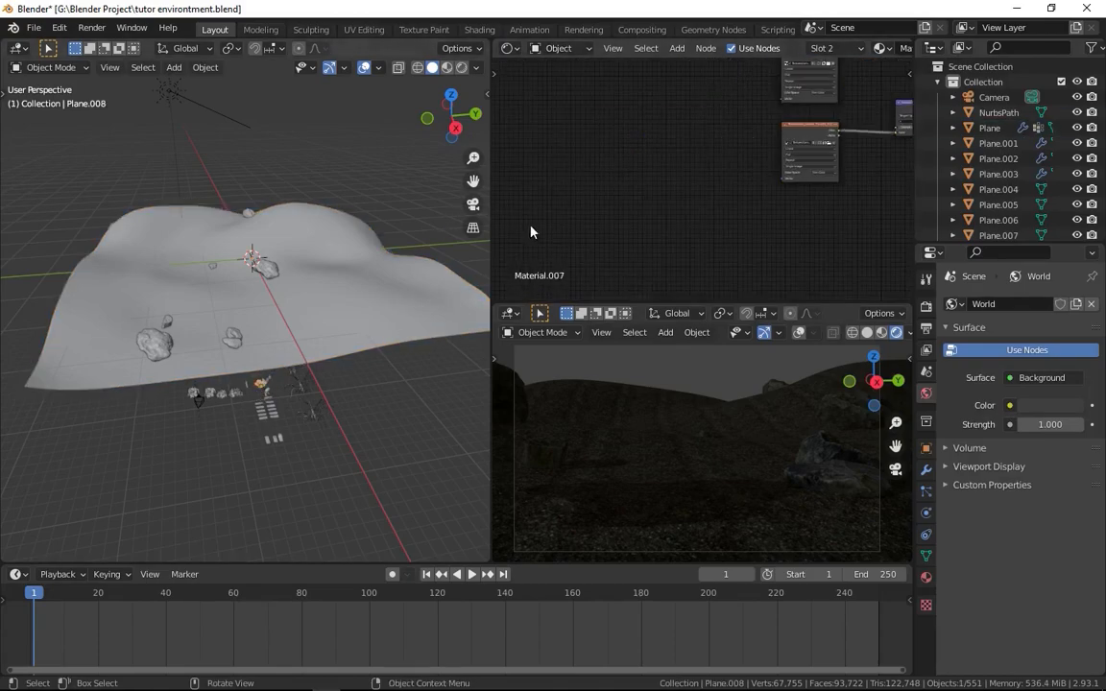
left_click(310, 328)
left_click(558, 48)
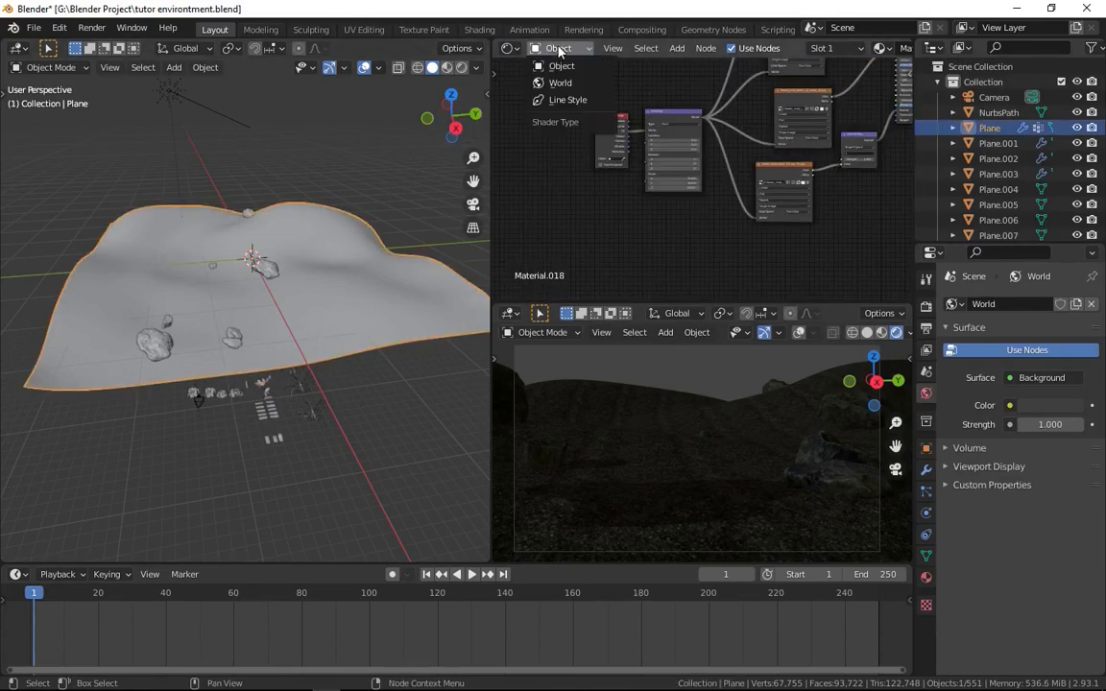
left_click(559, 82)
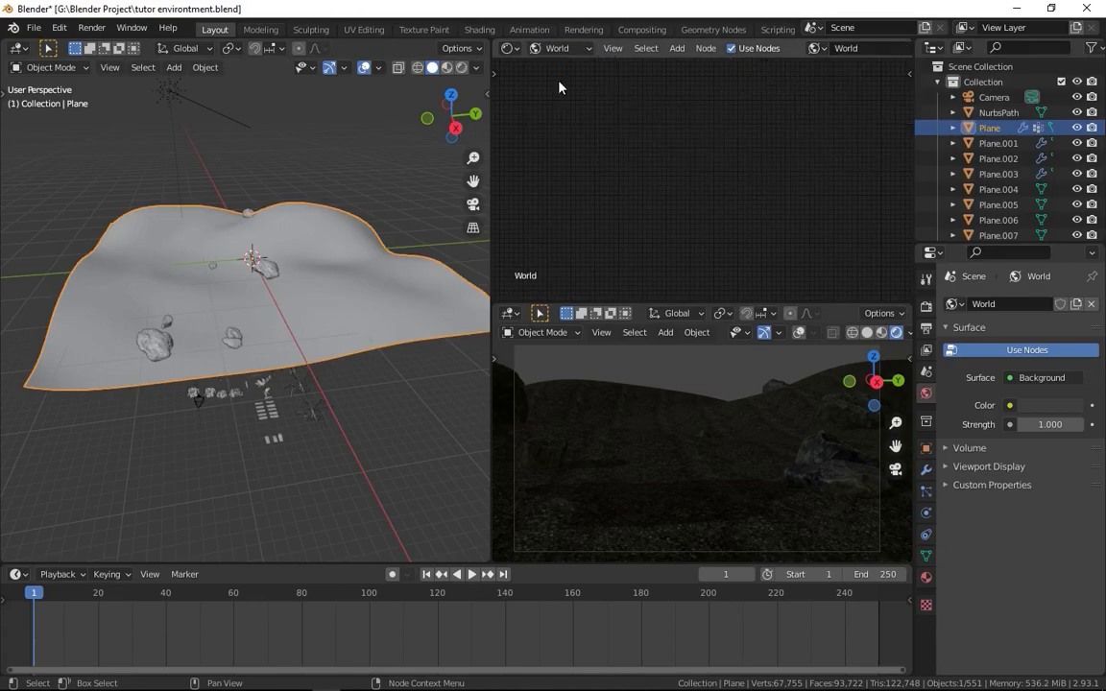
Examine the World shader's Background and World Output nodes
scroll(694, 136, "down", 5)
scroll(743, 133, "up", 12)
middle_click_drag(721, 207, 543, 247)
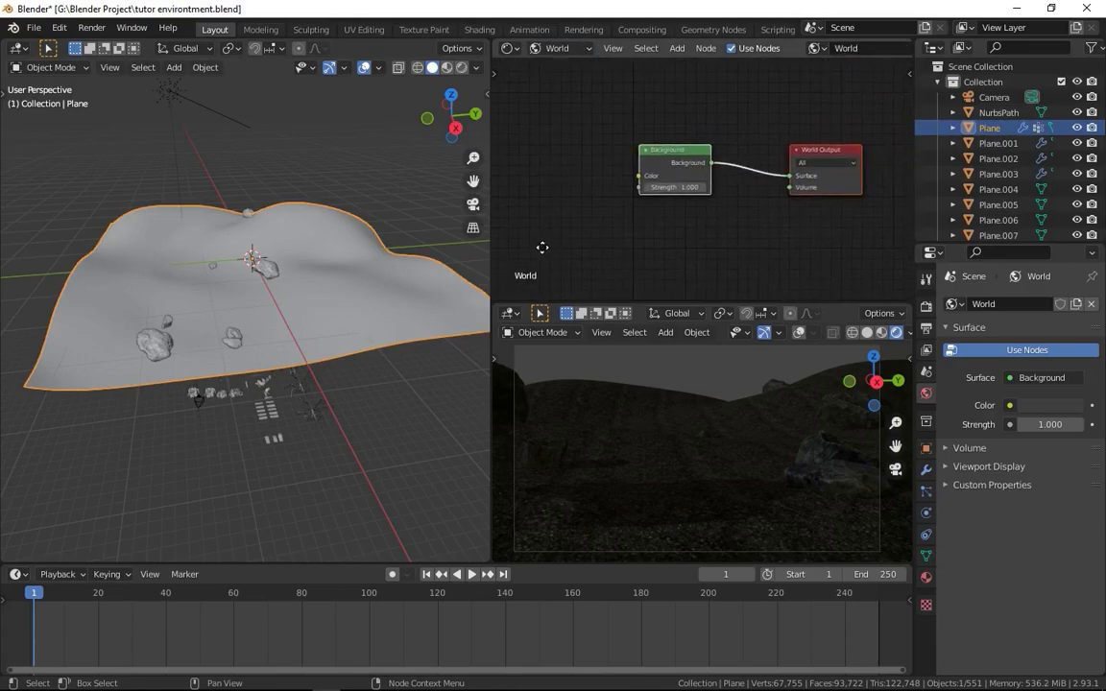
middle_click_drag(614, 178, 672, 179)
scroll(689, 166, "down", 2)
scroll(662, 229, "down", 1)
middle_click_drag(661, 229, 699, 228)
scroll(751, 220, "up", 1)
scroll(700, 228, "up", 1)
scroll(708, 237, "up", 3)
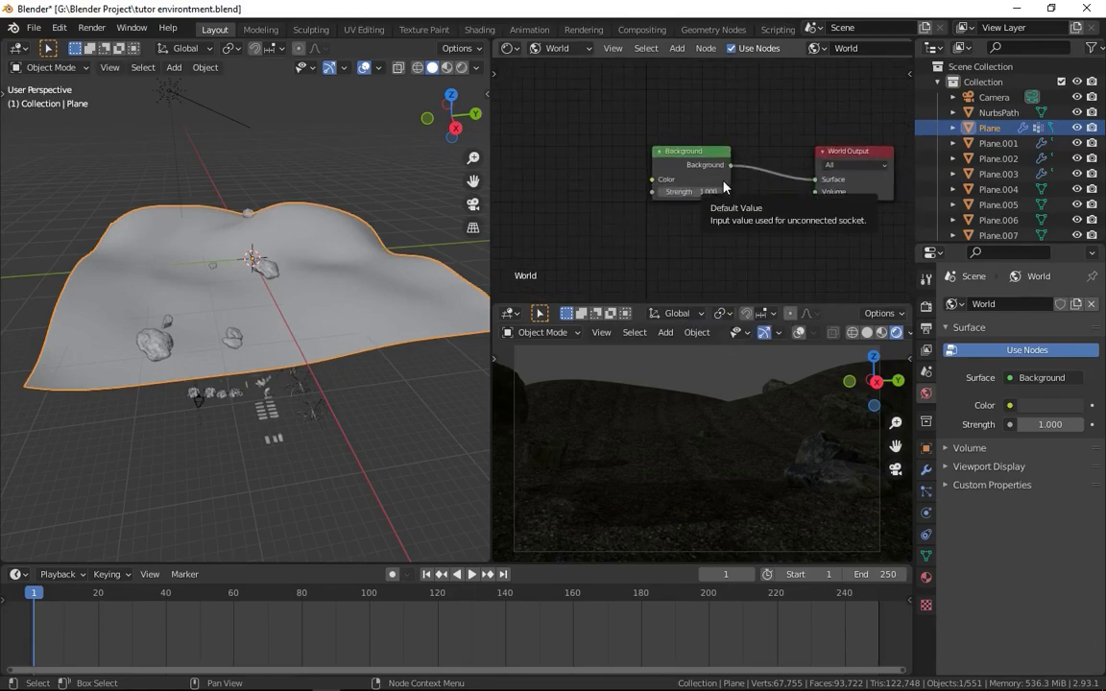
left_click(710, 180)
scroll(545, 222, "down", 3)
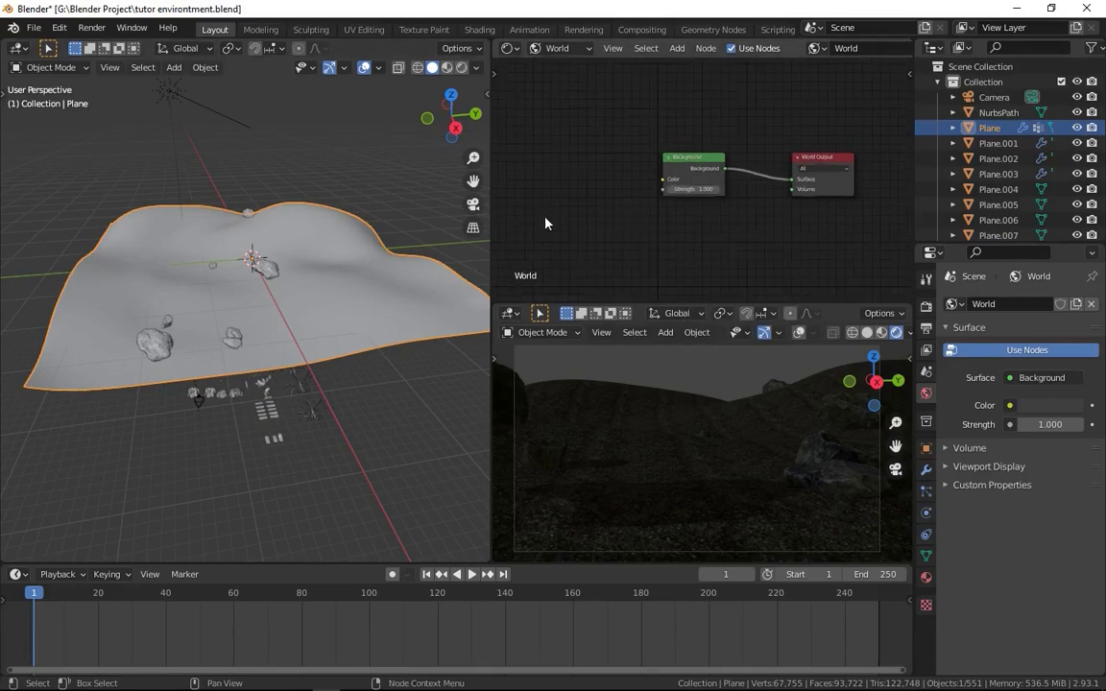
Add a Gradient Texture before the Background node and attach Texture Coordinate and Mapping nodes to its Vector input
middle_click_drag(563, 218, 708, 221)
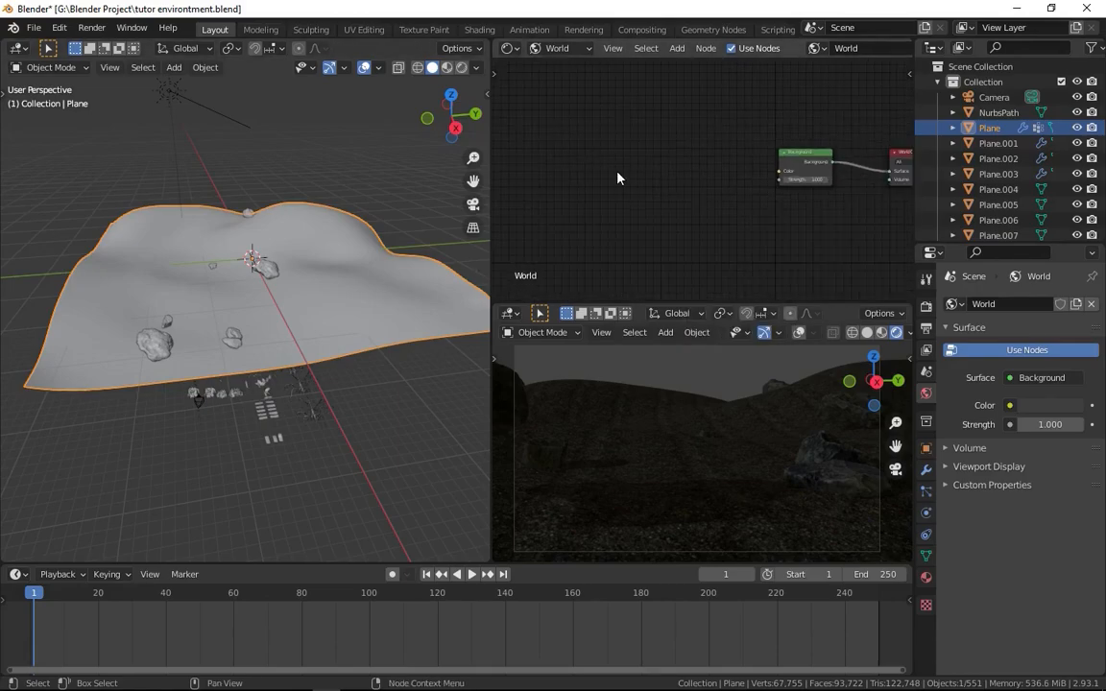
key("shift+a")
mouse_move(553, 237)
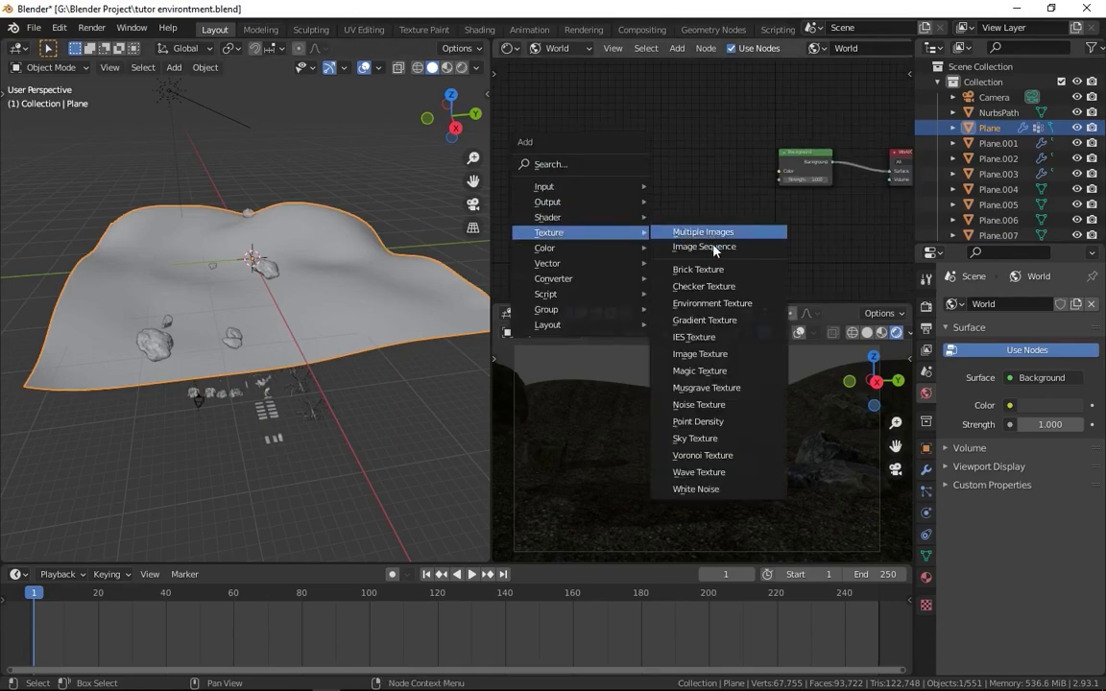
left_click(707, 320)
left_click(650, 147)
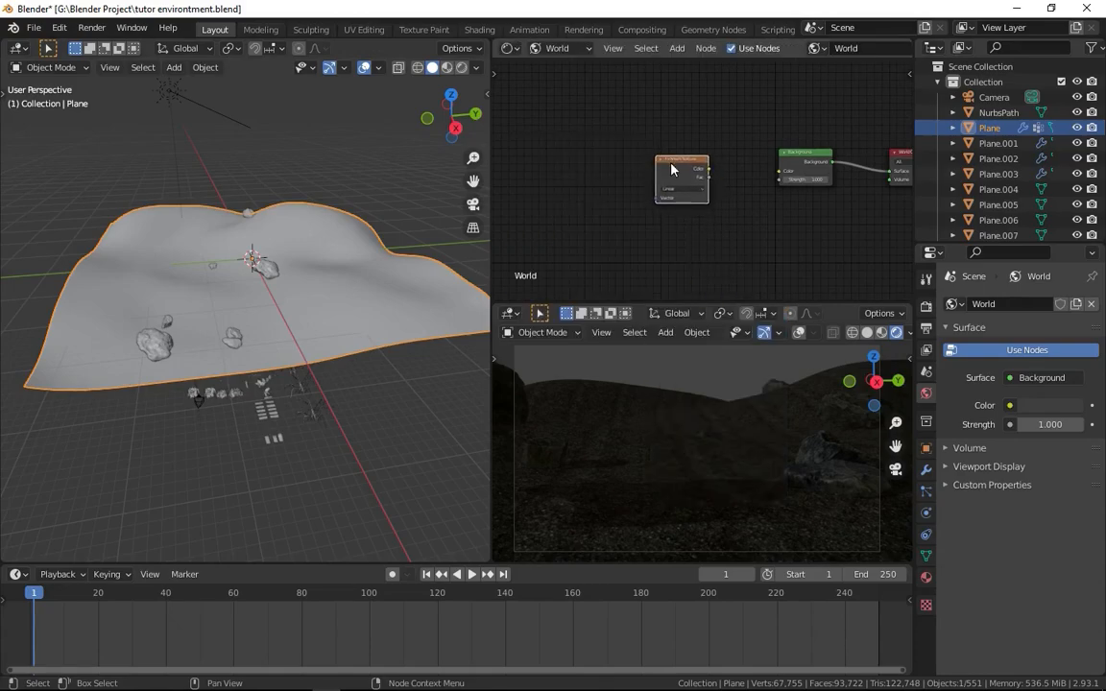
key("ctrl+t")
middle_click_drag(654, 165, 735, 150)
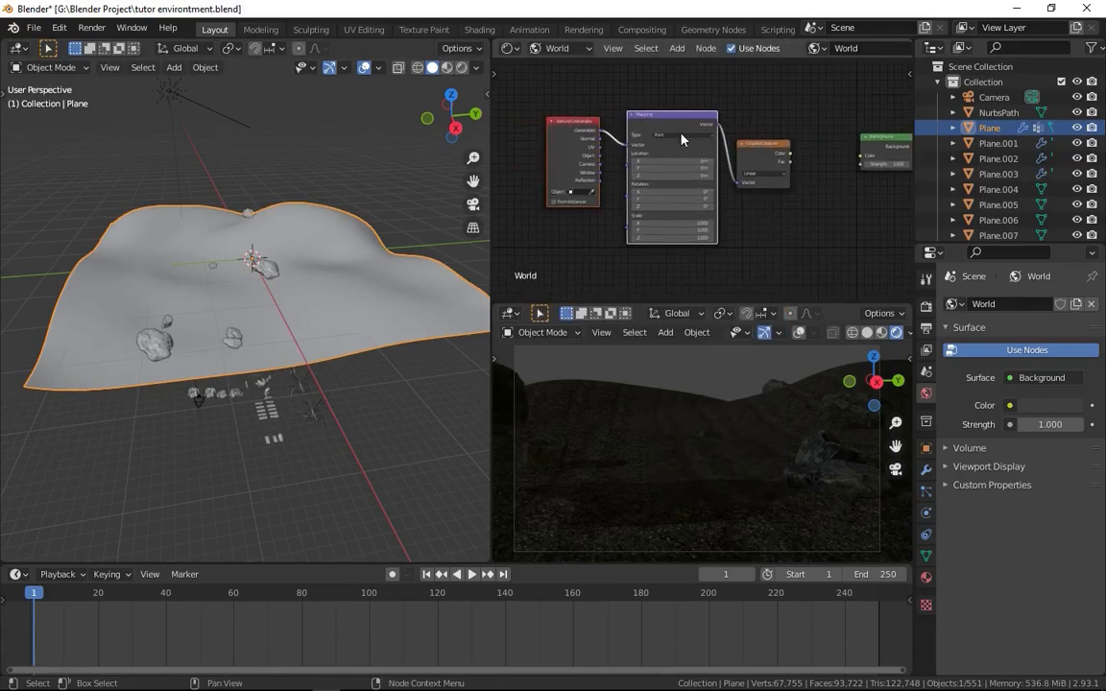
Preview the Gradient Texture as the world surface, switch the large viewport to rendered shading and view the sky above the terrain
left_click(767, 150)
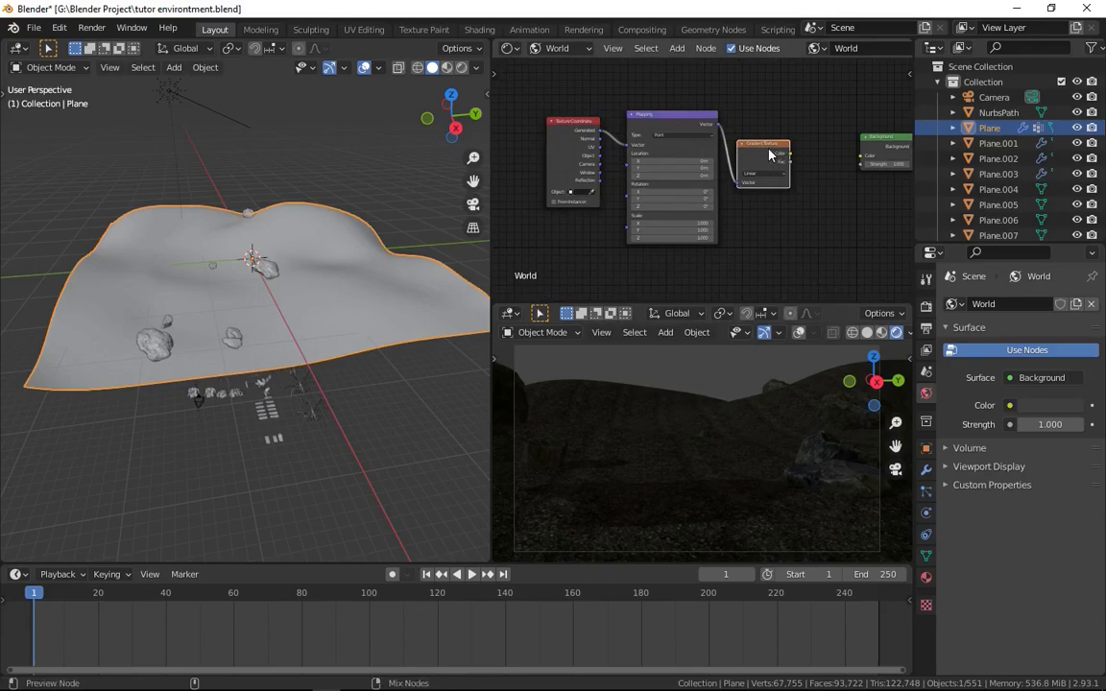
left_click(769, 155, "ctrl+shift")
key("z")
left_click(302, 220)
mouse_move(238, 300)
middle_mouse_down()
mouse_move(238, 274)
mouse_move(315, 293)
middle_mouse_up()
mouse_move(277, 217)
middle_mouse_down("shift")
mouse_move(347, 335)
mouse_move(342, 319)
mouse_move(216, 264)
middle_mouse_up("shift")
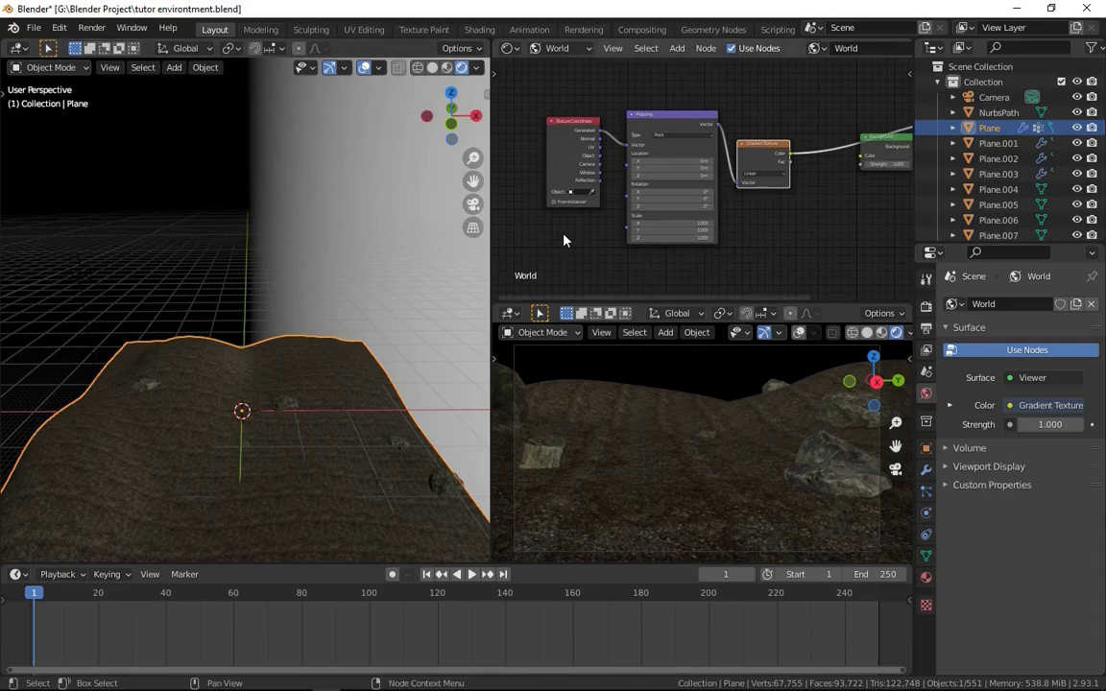
scroll(576, 231, "up", 2)
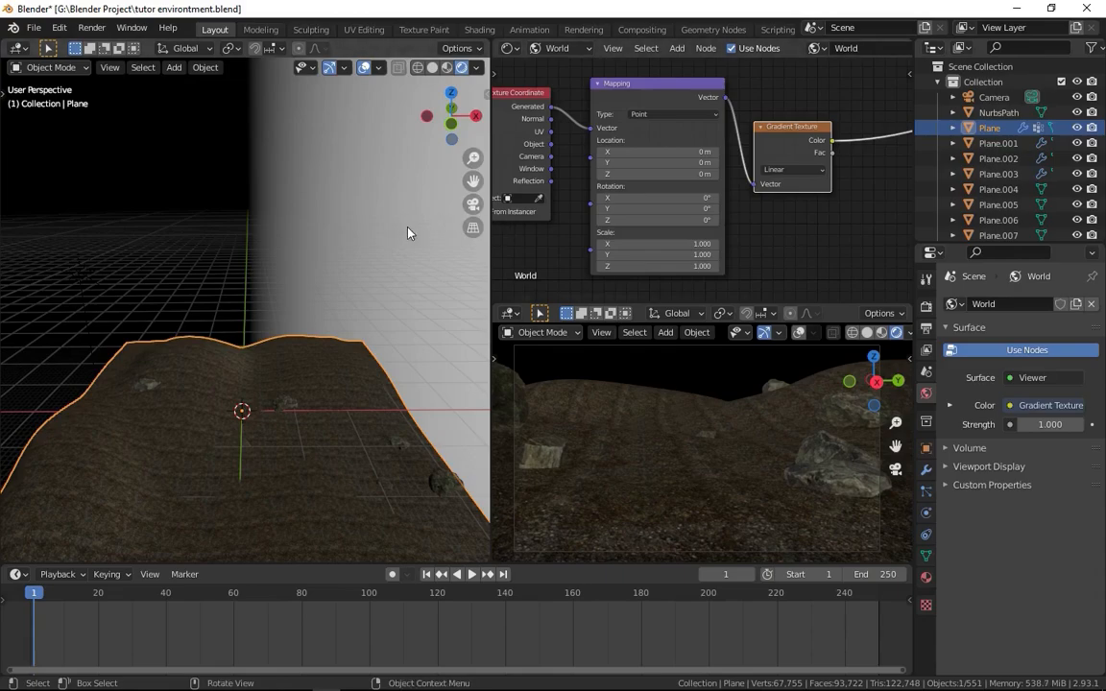
mouse_move(196, 218)
middle_mouse_down()
mouse_move(190, 239)
mouse_move(216, 225)
middle_mouse_up()
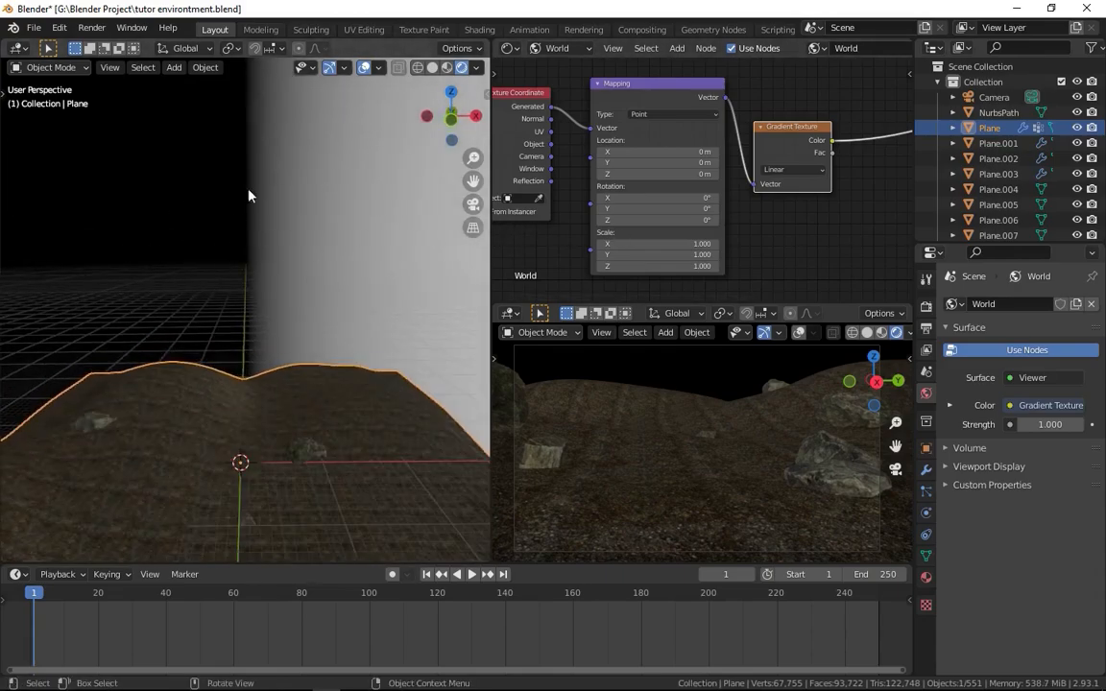
Set the Mapping node's Y rotation to 90° so the gradient runs vertically
mouse_move(624, 210)
left_mouse_down()
mouse_move(660, 210)
mouse_move(629, 209)
left_mouse_up()
left_click(629, 209)
type("9")
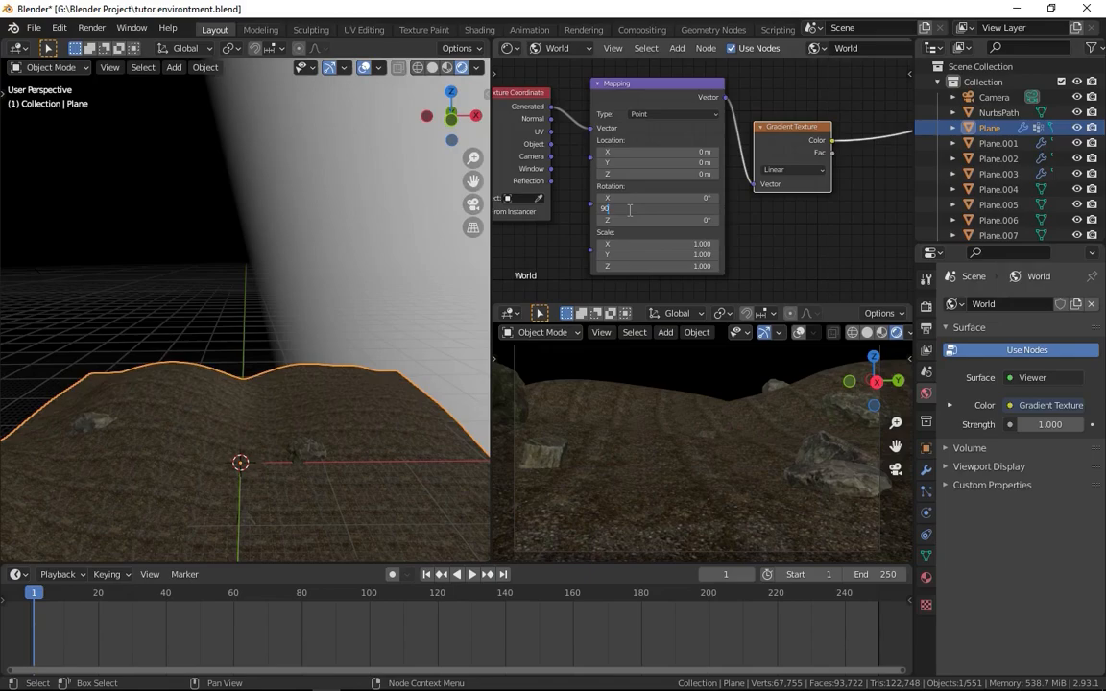
type("0")
key("Return")
middle_click_drag(336, 316, 183, 316)
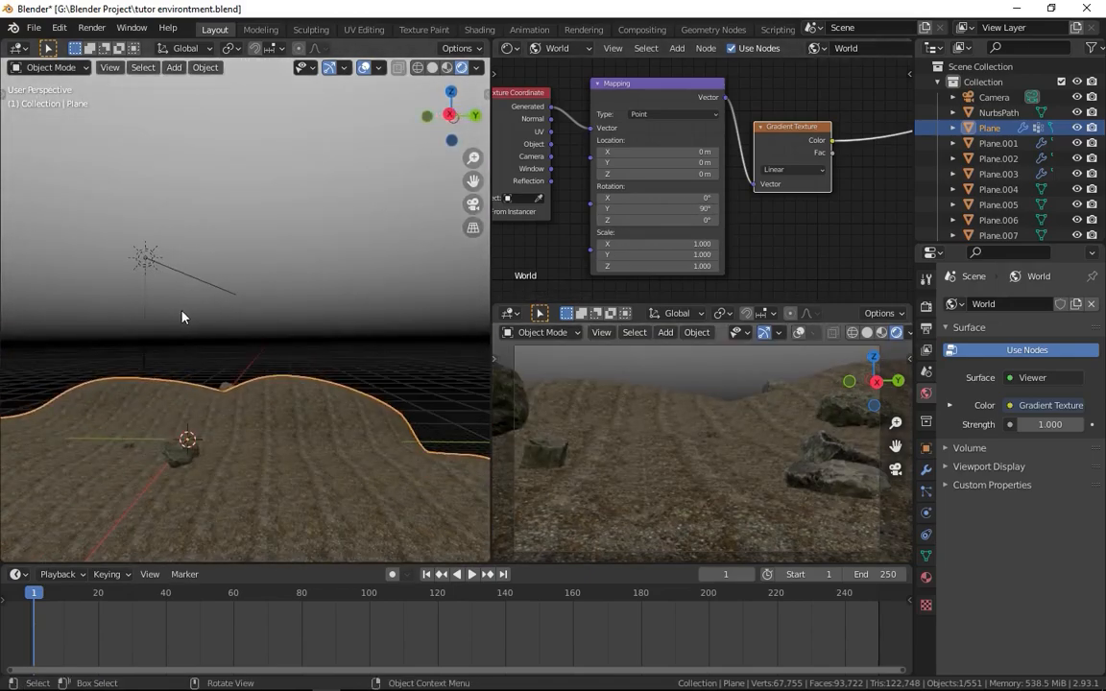
Move the Background node lower and insert a ColorRamp between the Gradient Texture and the Viewer node
scroll(708, 196, "down", 2)
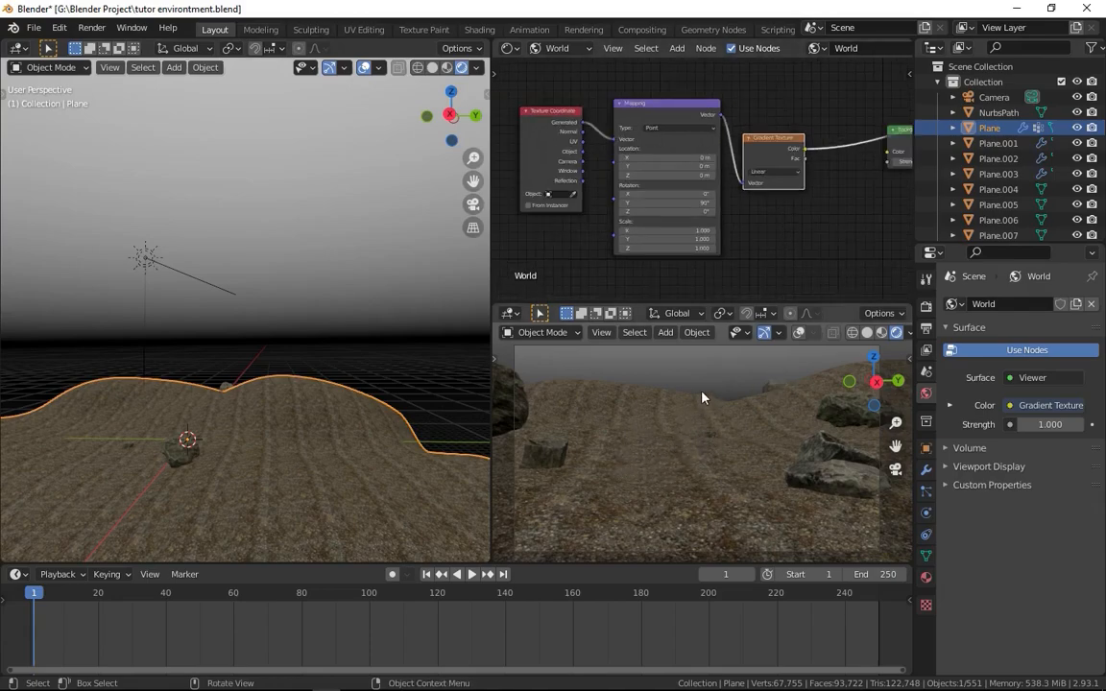
middle_click_drag(778, 174, 546, 229)
left_click_drag(674, 204, 737, 244)
scroll(640, 269, "up", 1)
left_click(639, 269)
scroll(639, 266, "up", 4)
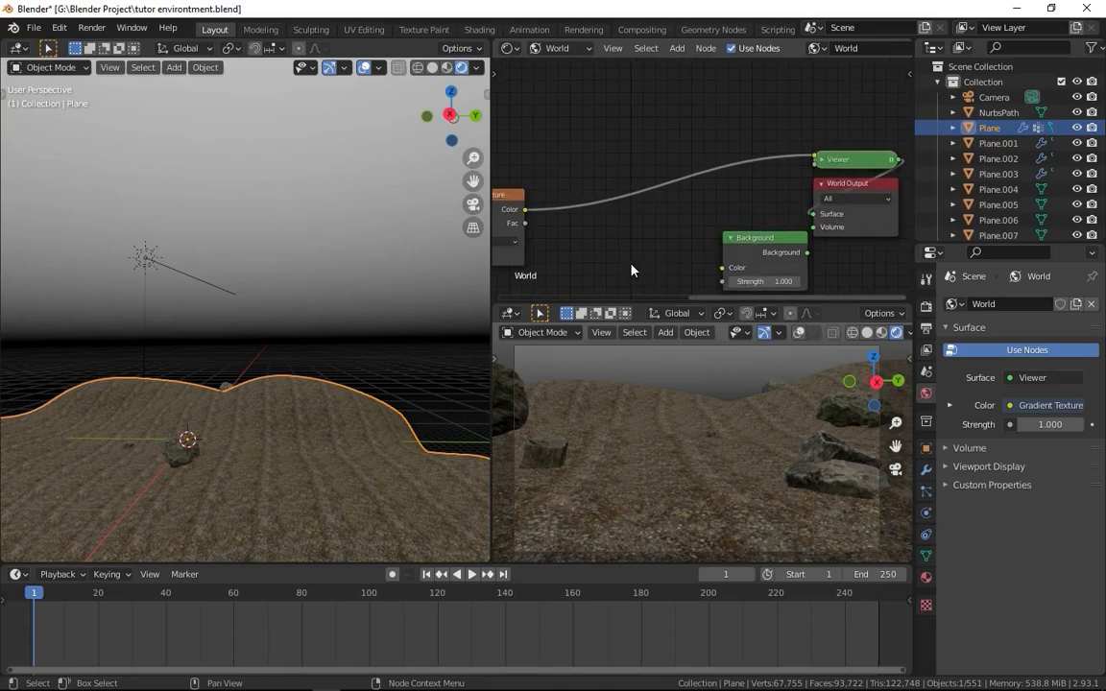
middle_click_drag(639, 266, 708, 199)
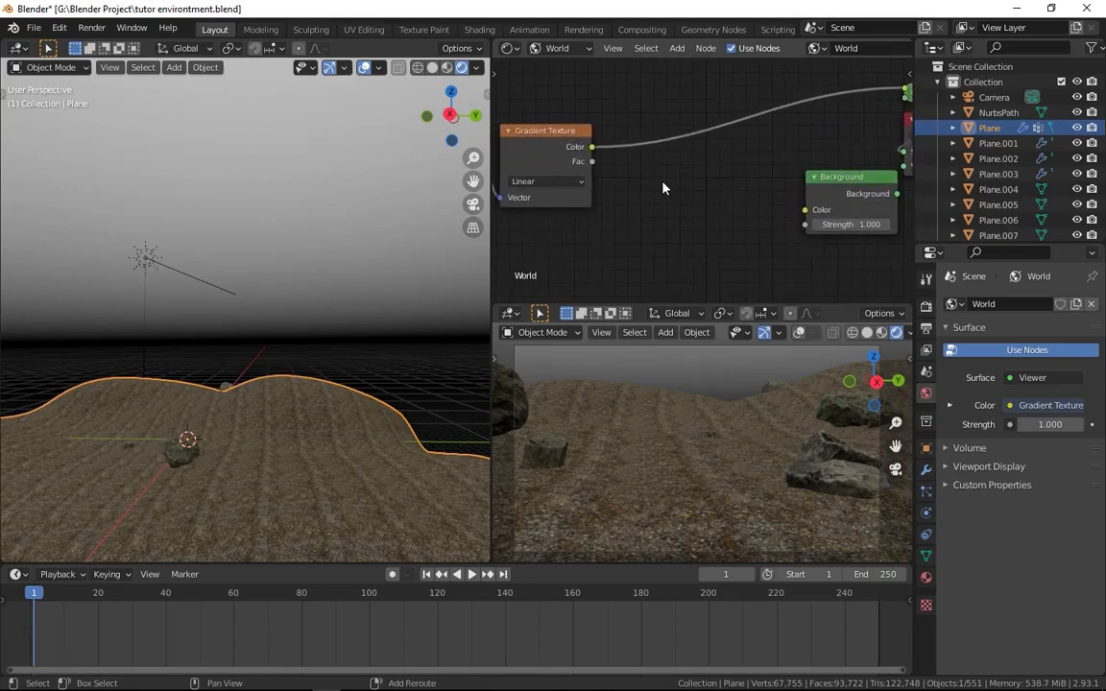
key("shift+a")
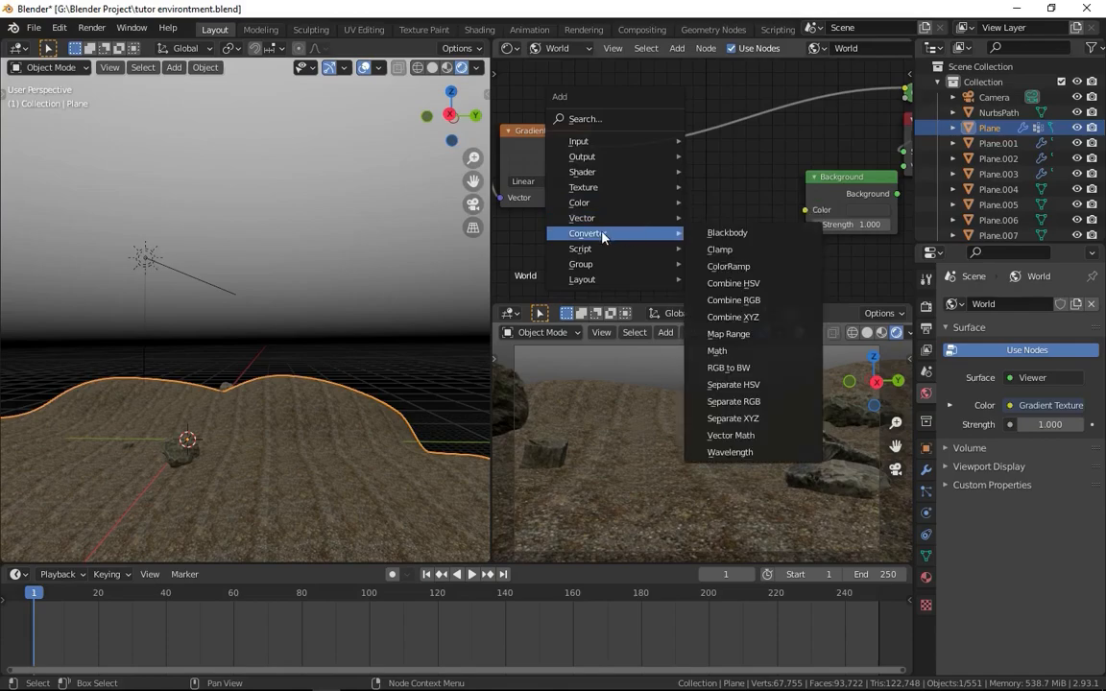
mouse_move(633, 233)
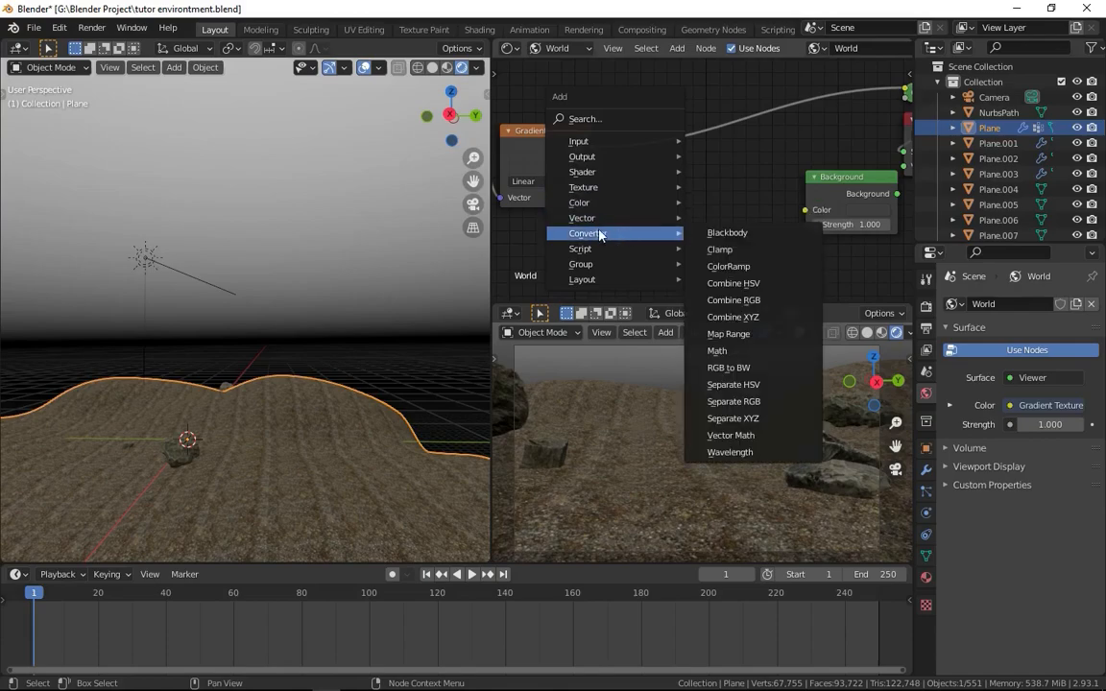
left_click(727, 266)
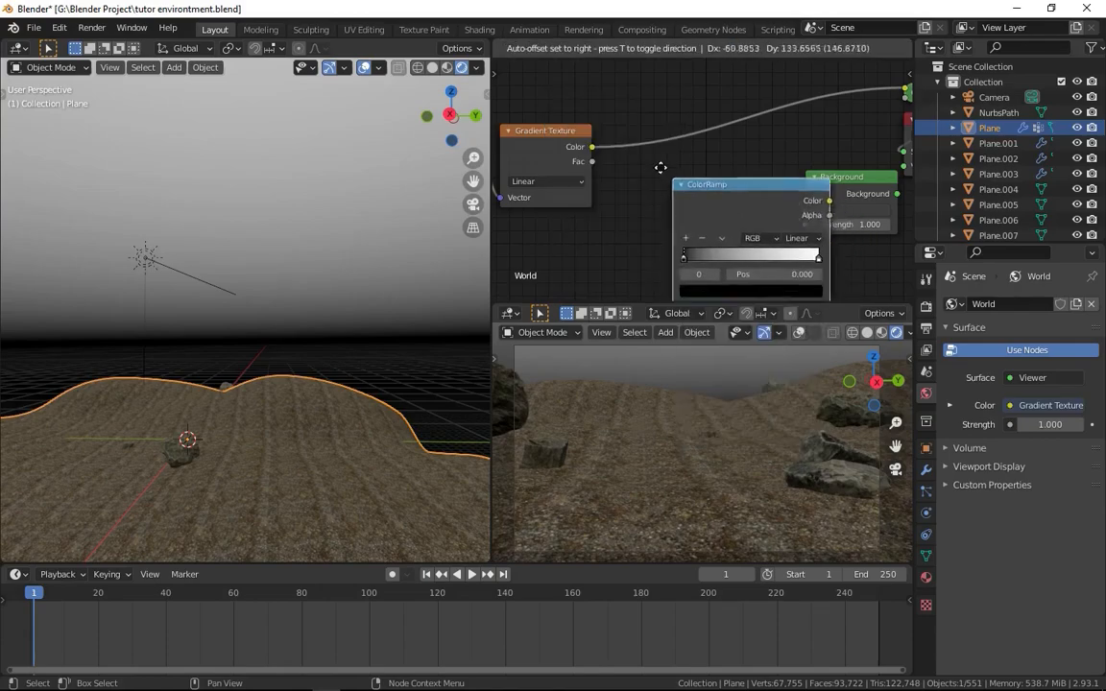
left_click(644, 90)
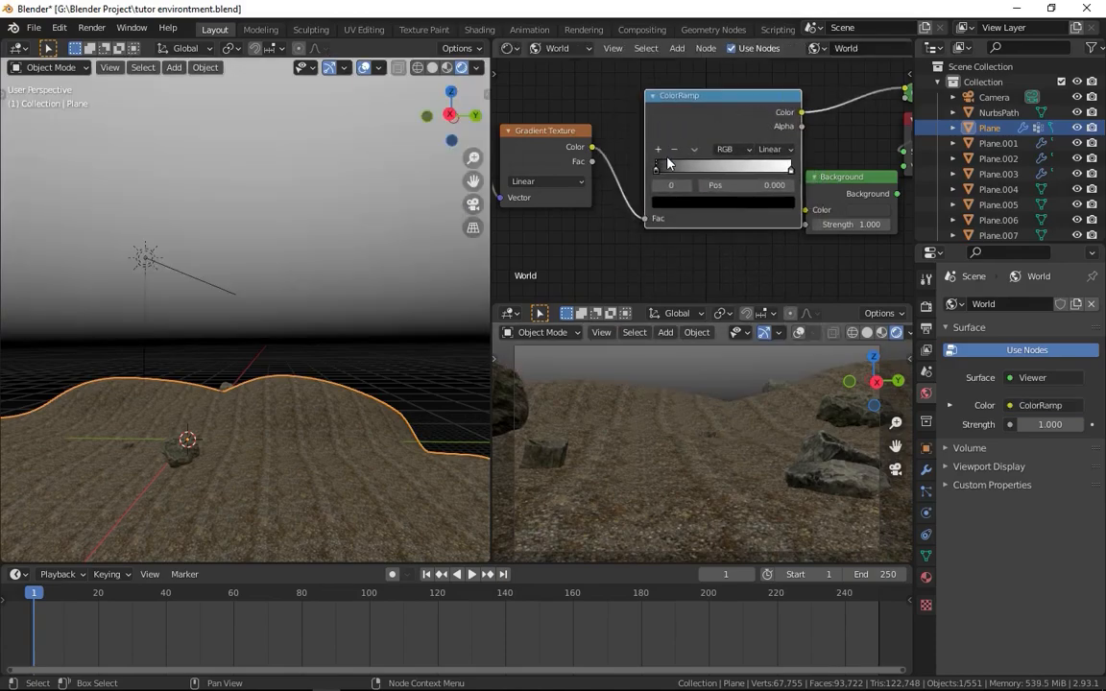
Set the ColorRamp interpolation to B-Spline, move the black stop to 0.318 and bring the white stop inward
left_click(773, 148)
left_click(773, 207)
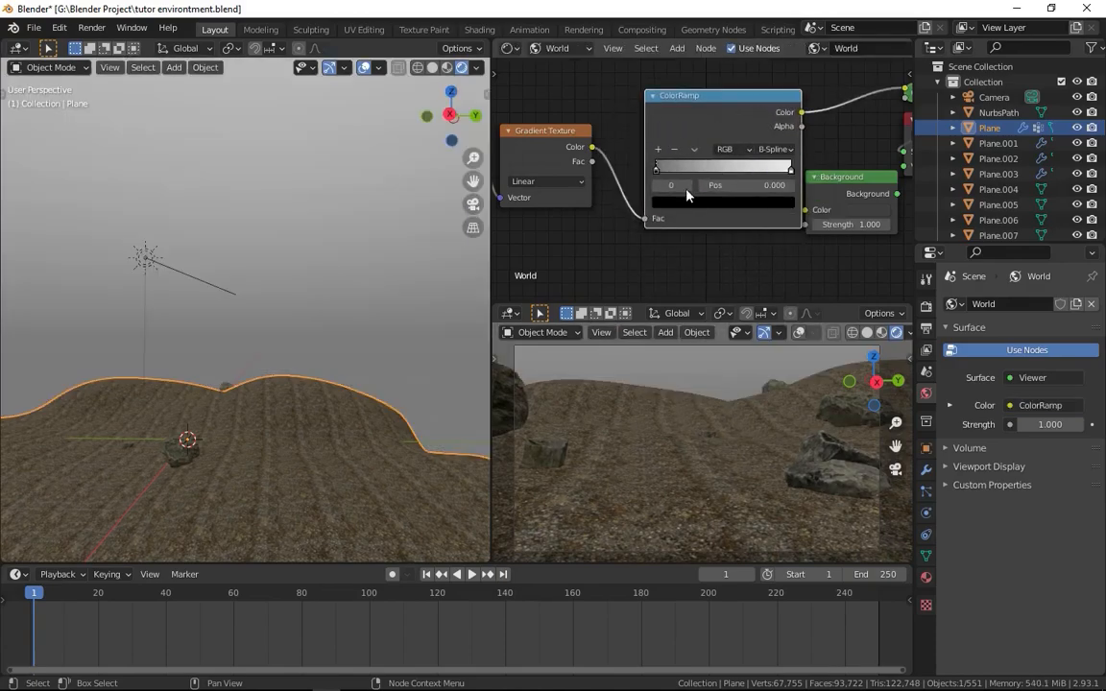
left_click_drag(665, 173, 695, 181)
left_click_drag(790, 170, 751, 170)
left_click_drag(682, 170, 691, 173)
middle_click_drag(597, 217, 651, 220)
left_click_drag(749, 173, 754, 173)
Set the Mapping node's X location to 0.1 m
middle_click_drag(550, 227, 673, 257)
scroll(540, 203, "down", 1)
left_click_drag(529, 193, 547, 193)
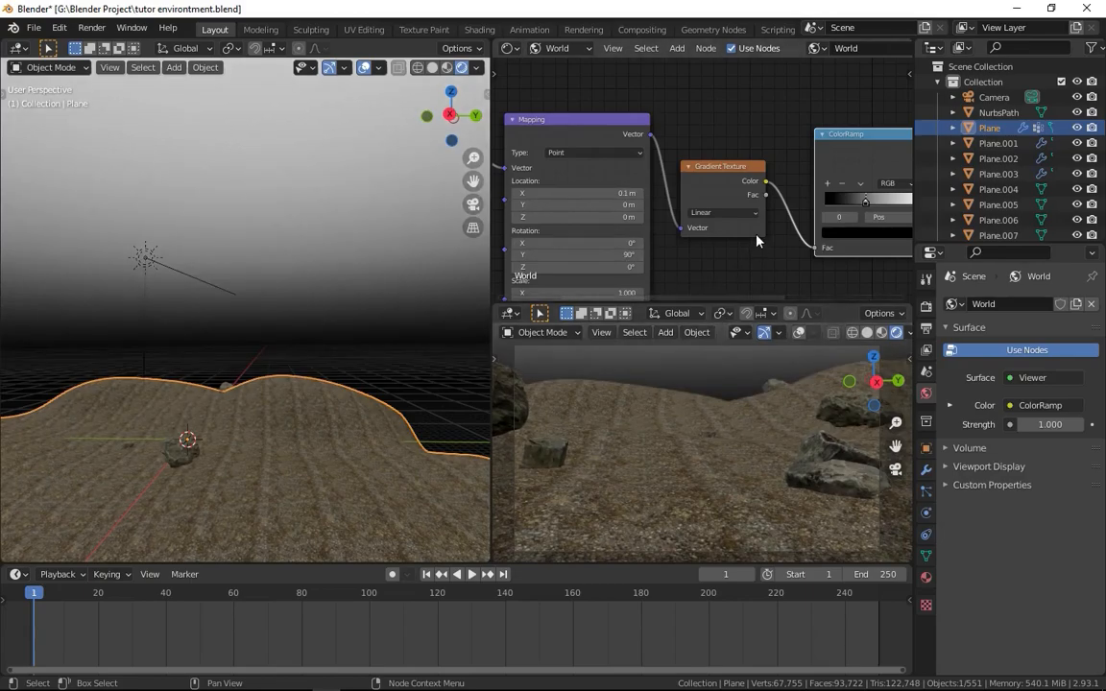
Move the Background and World Output nodes farther from the ColorRamp and delete the Viewer node
middle_click_drag(680, 210, 508, 186)
left_click(853, 187, "shift")
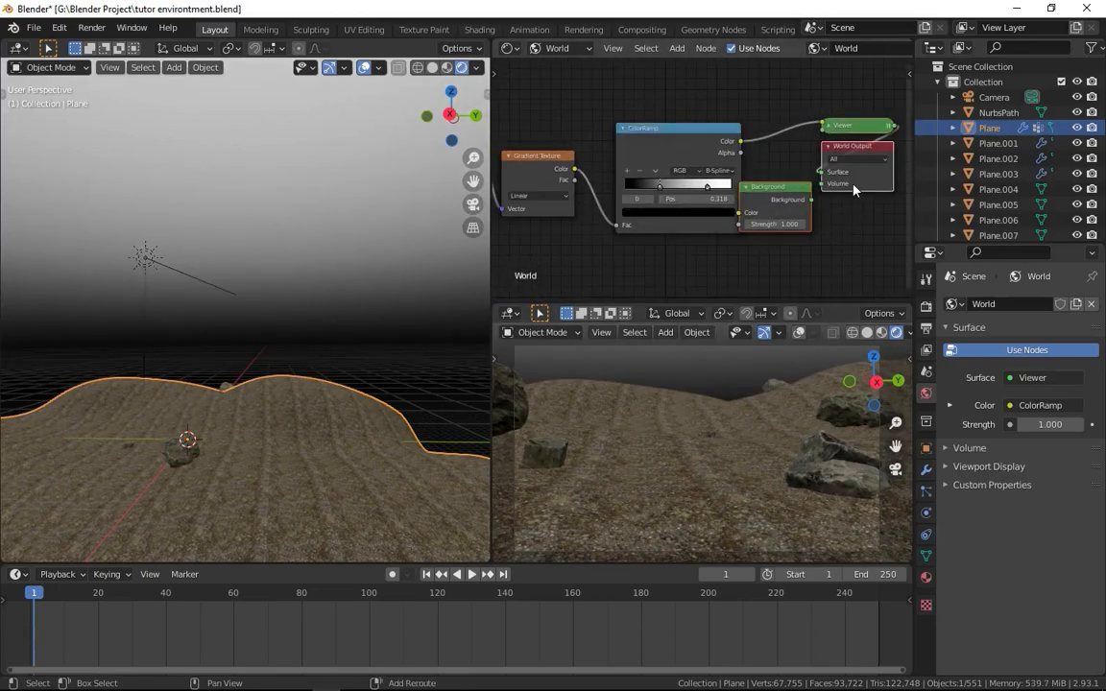
key("g")
left_click(675, 175)
middle_click_drag(743, 176, 717, 183)
scroll(709, 186, "down", 4)
left_click_drag(677, 159, 707, 107)
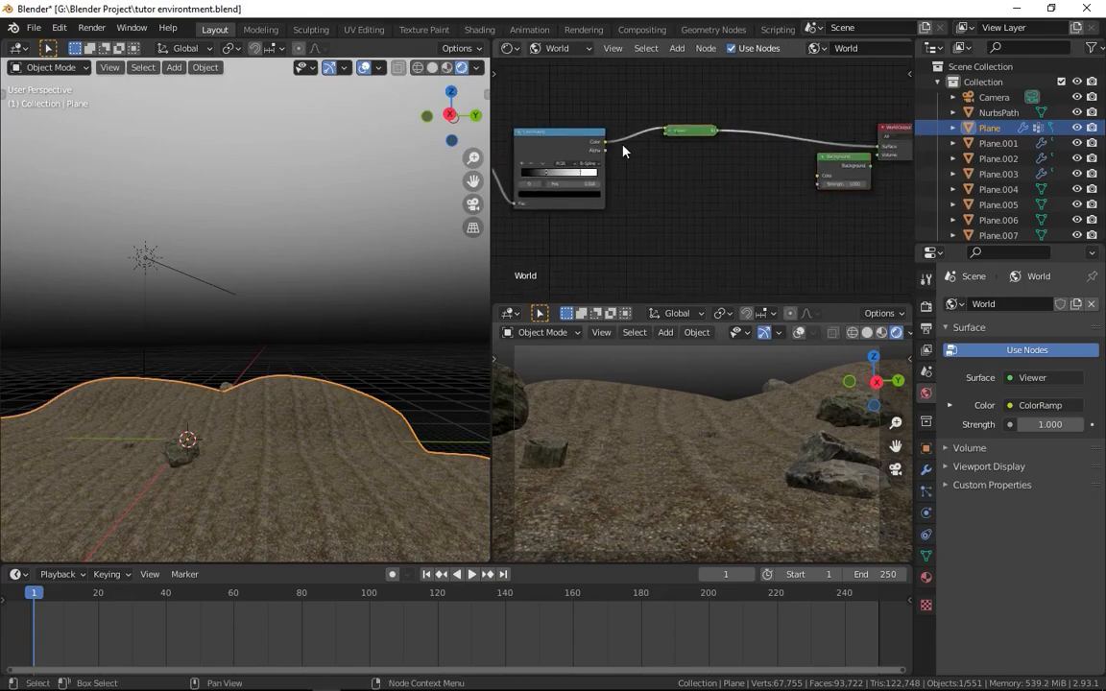
scroll(630, 139, "up", 2)
middle_click_drag(630, 139, 696, 175)
key("x")
Add a MixRGB node, link the ColorRamp's Color to its Fac input and preview the Mix as the world surface
key("shift+a")
mouse_move(691, 152)
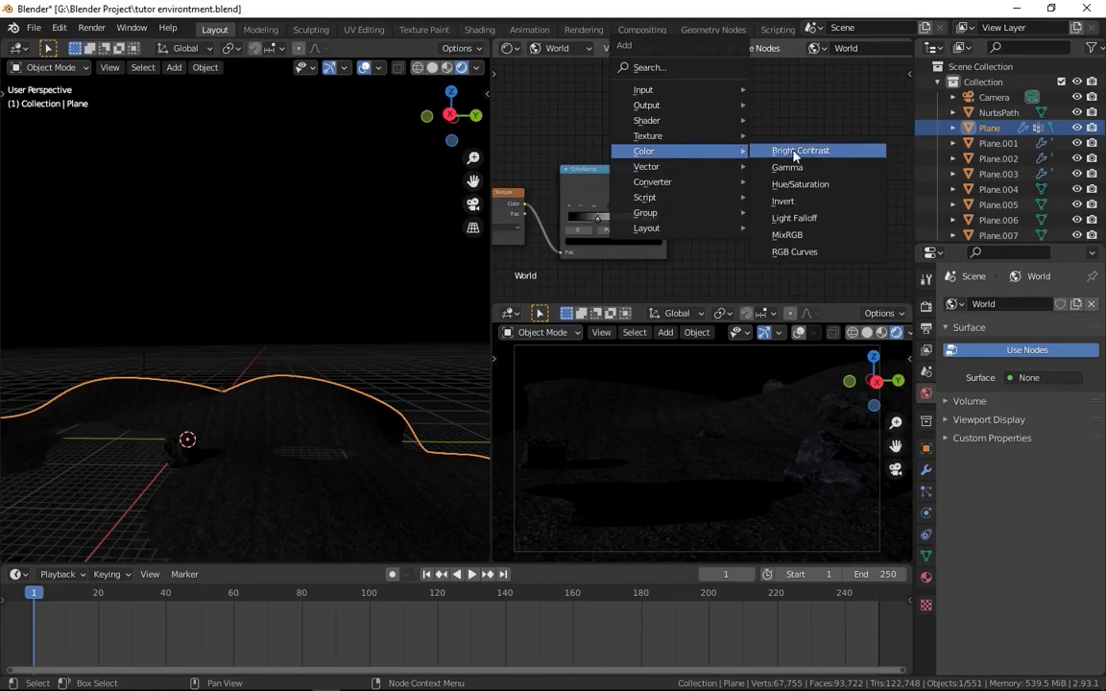
left_click(800, 237)
left_click_drag(660, 192, 677, 185)
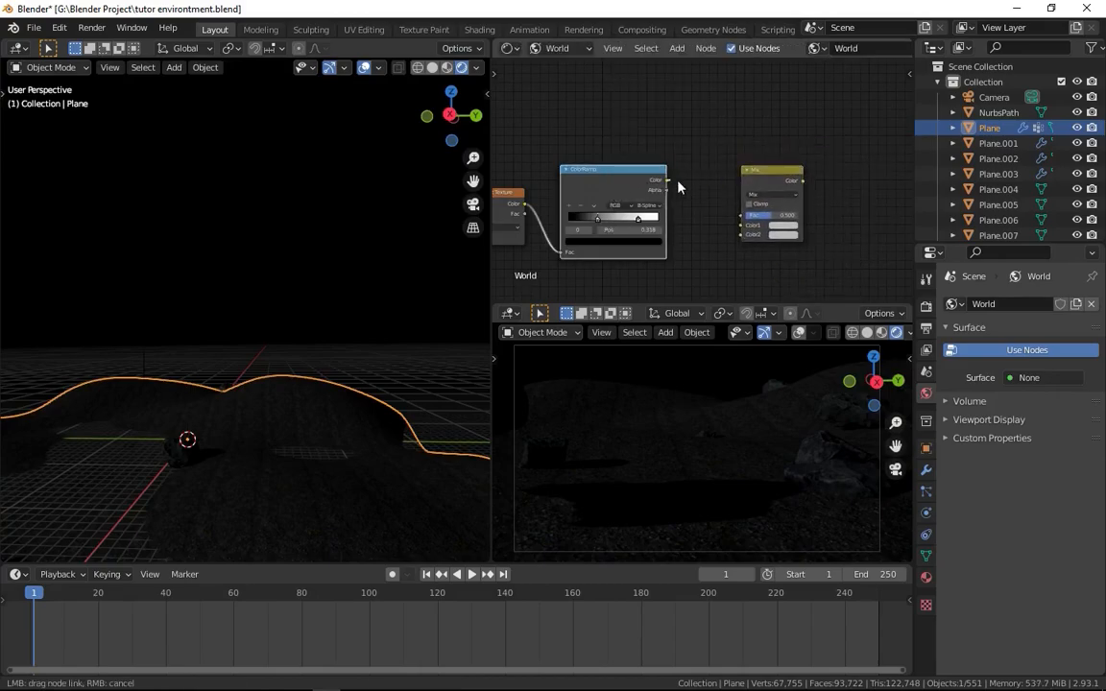
left_click_drag(741, 215, 742, 216)
scroll(807, 220, "up", 5)
middle_click_drag(806, 226, 692, 199)
left_click(674, 160)
left_click(674, 161, "ctrl+shift")
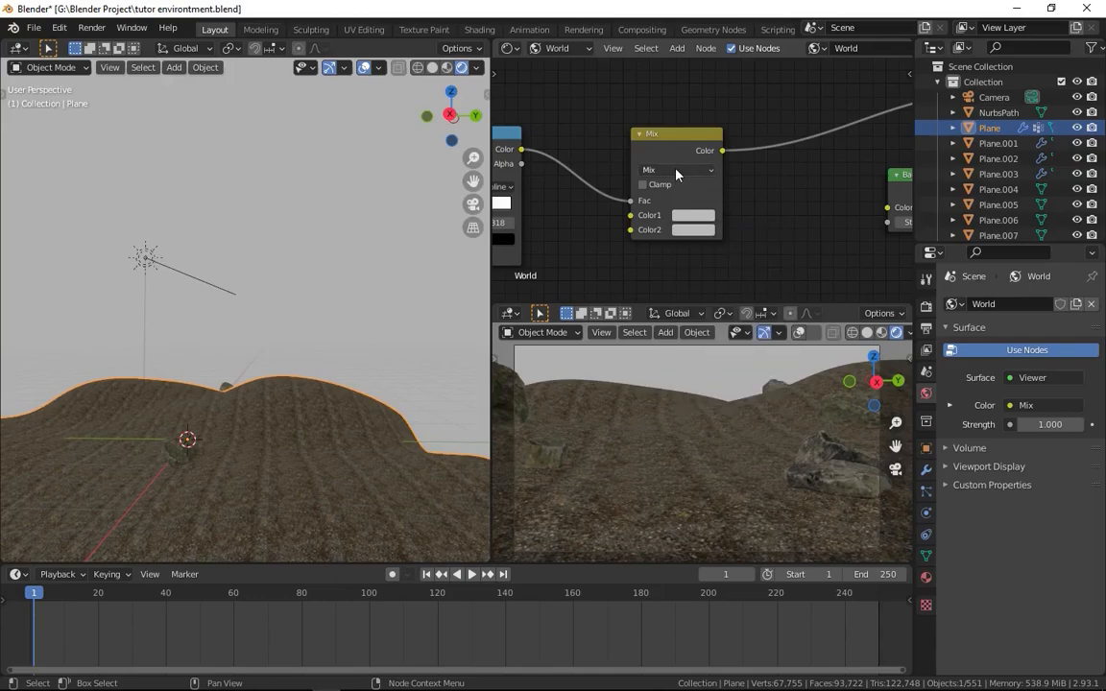
Set the Mix node's Color1 to a dark navy blue and Color2 to an almost black blue
left_click(693, 215)
left_click(752, 239)
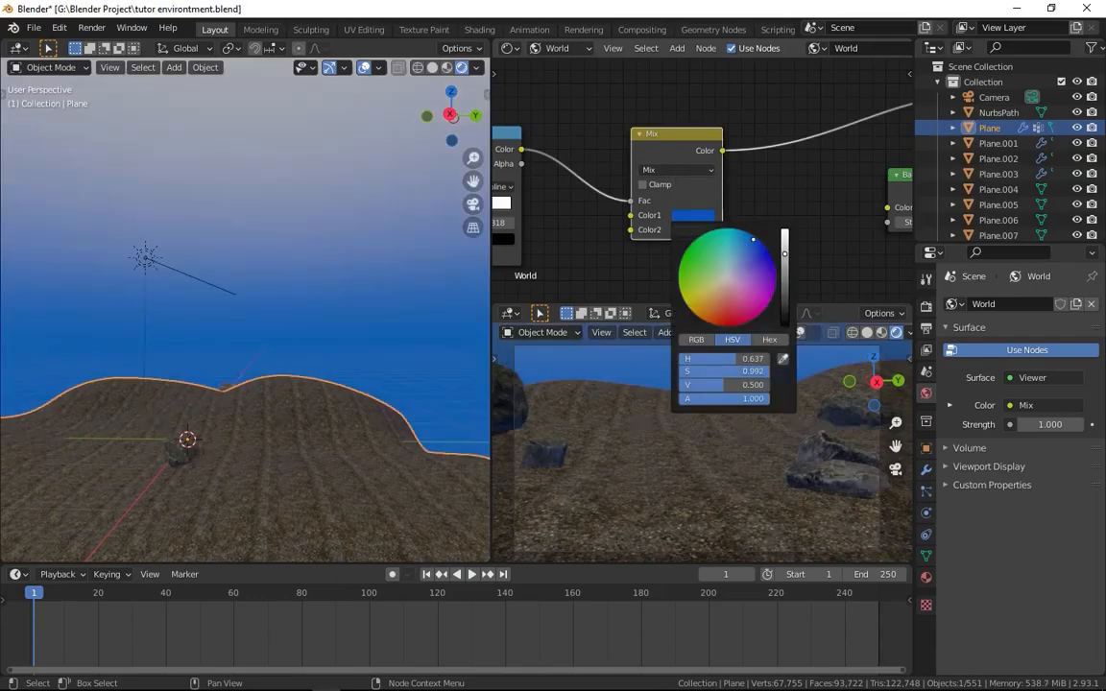
mouse_move(752, 239)
left_mouse_down()
mouse_move(741, 259)
mouse_move(784, 280)
mouse_move(784, 298)
left_mouse_up()
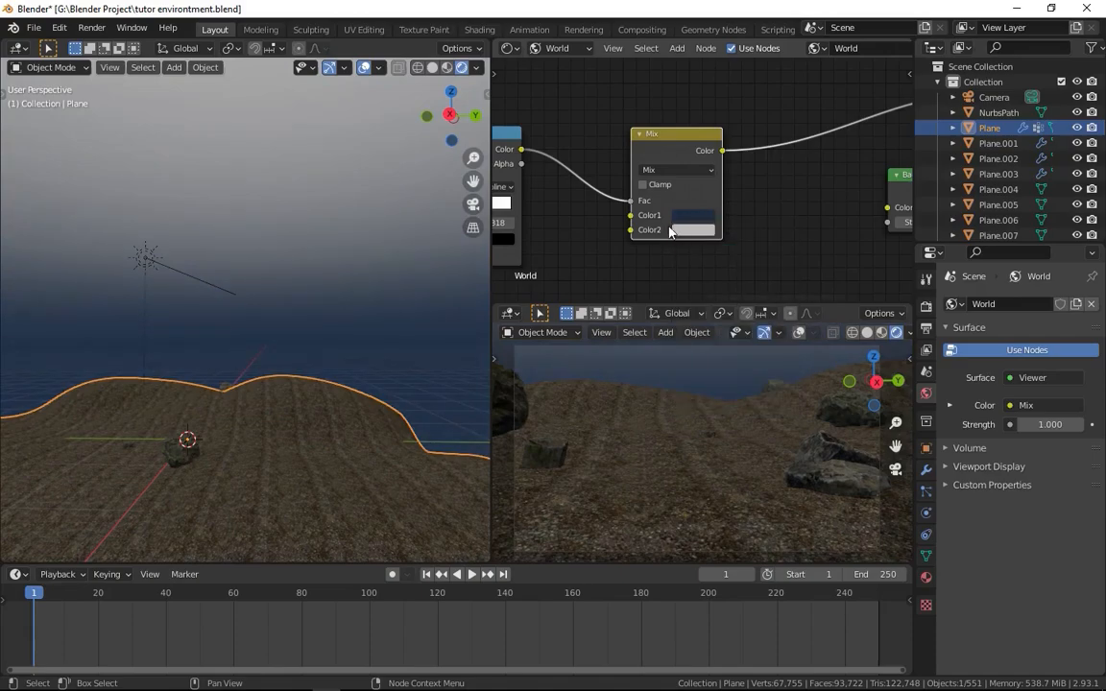
left_click(693, 230)
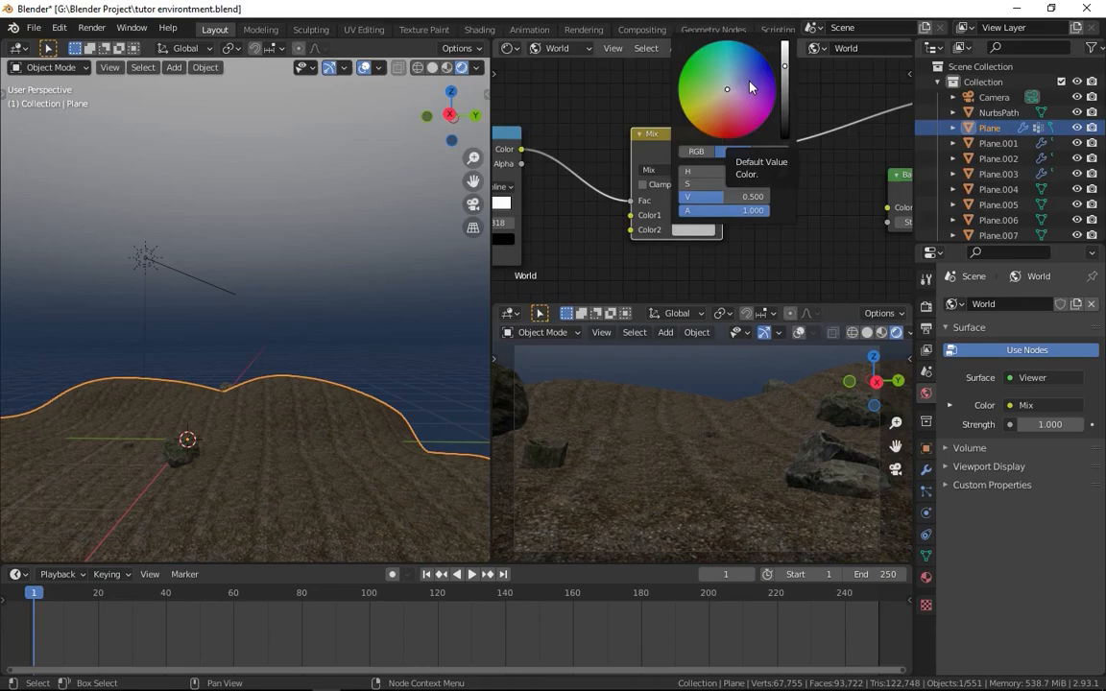
left_click_drag(739, 80, 784, 131)
Move the ColorRamp's white stop inward and black stop to 0.273, and set the Mapping node's X location to 0.2 m
scroll(576, 152, "down", 4)
middle_click_drag(563, 146, 757, 130)
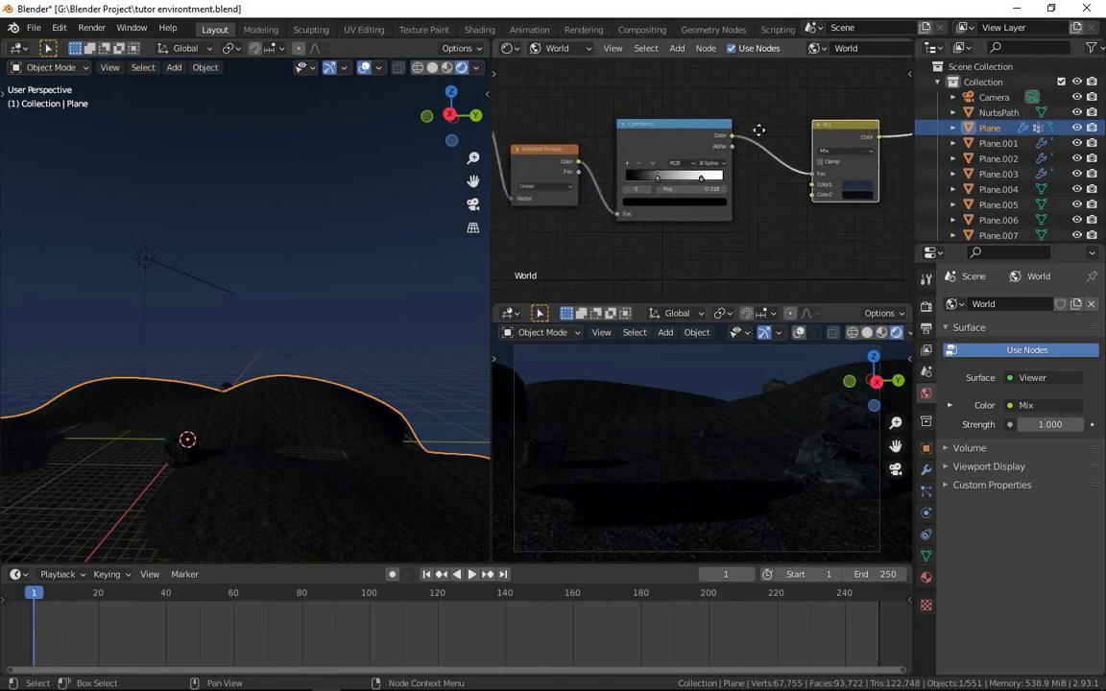
scroll(701, 167, "up", 3)
left_click_drag(700, 179, 638, 180)
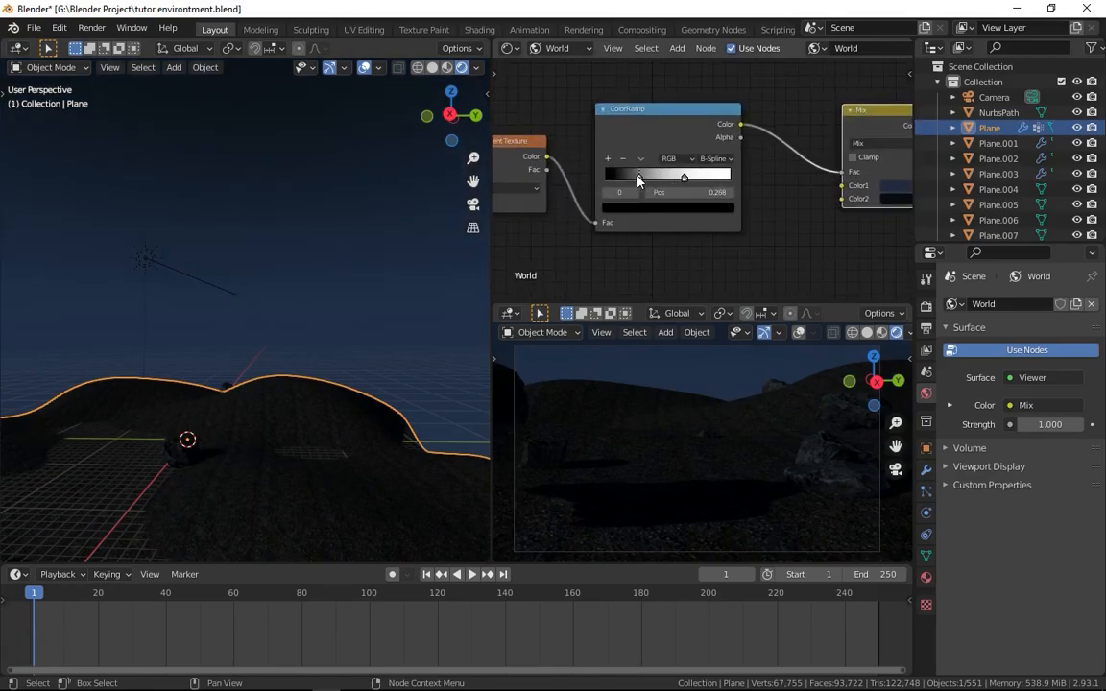
middle_click_drag(637, 179, 808, 163)
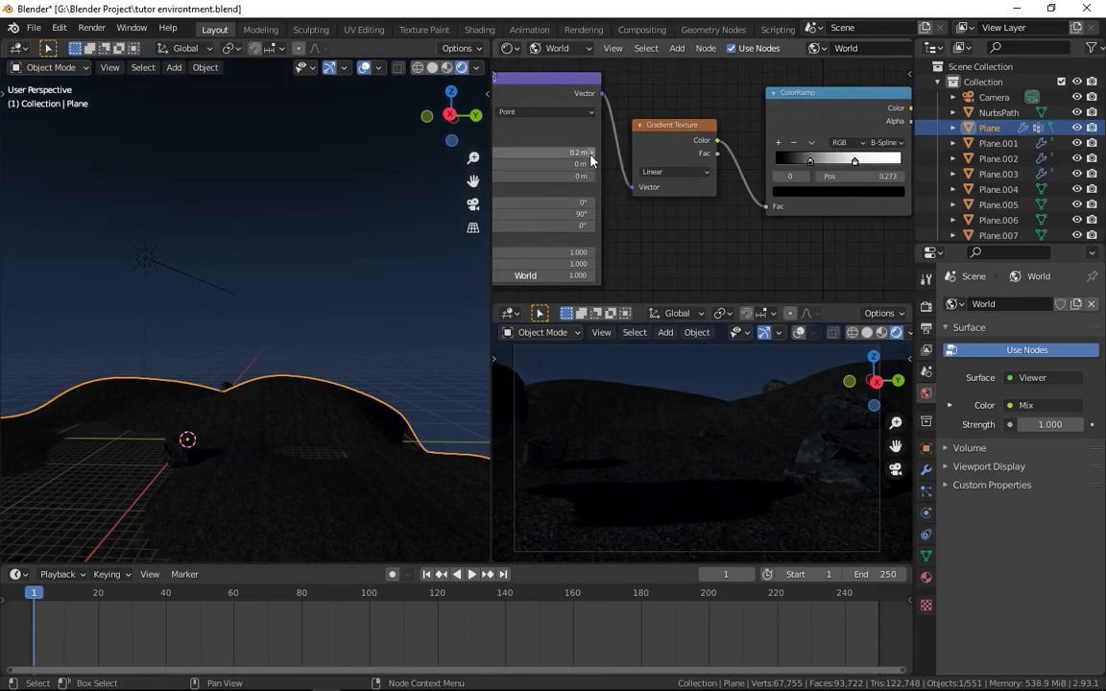
middle_click_drag(576, 153, 775, 144)
Brighten the Mix node's Color2 slightly to a dark blue
scroll(775, 144, "up", 1)
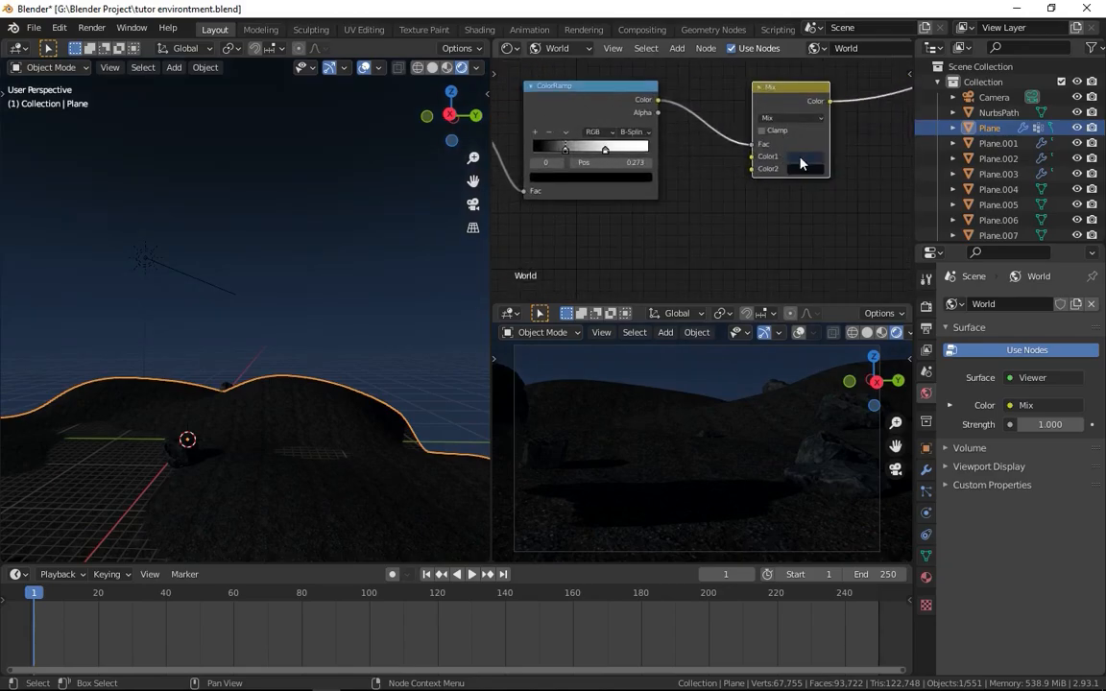
left_click(804, 169)
left_click_drag(886, 253, 885, 248)
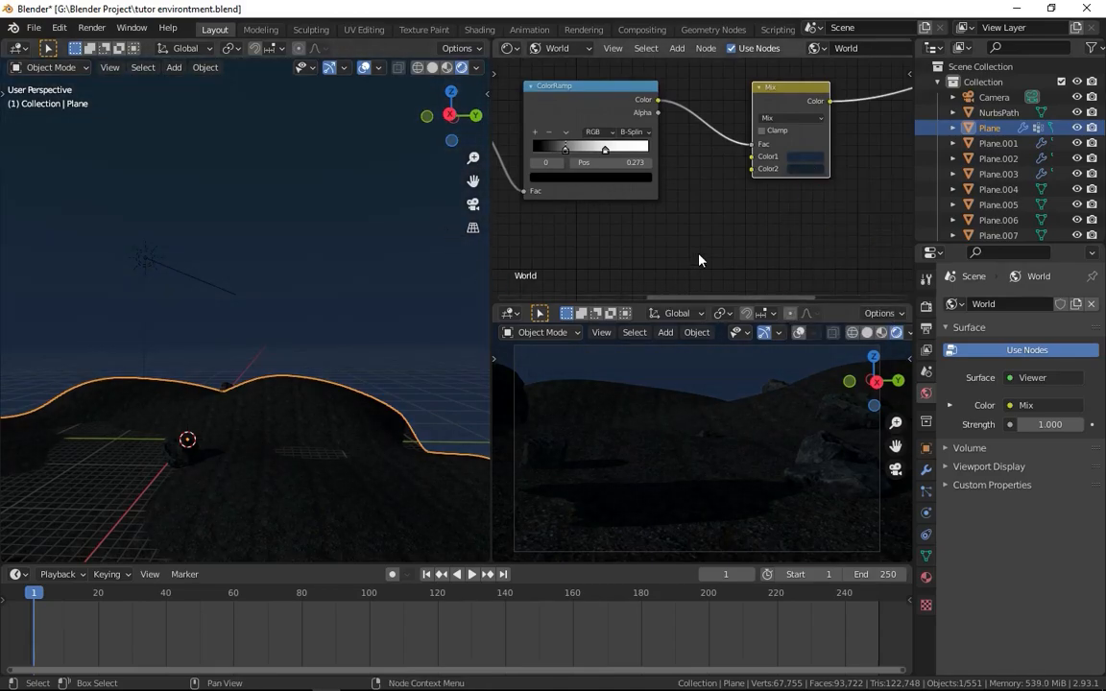
Move the Background node into the gap between the Mix and World Output nodes
scroll(781, 182, "down", 2)
middle_click_drag(780, 183, 662, 153)
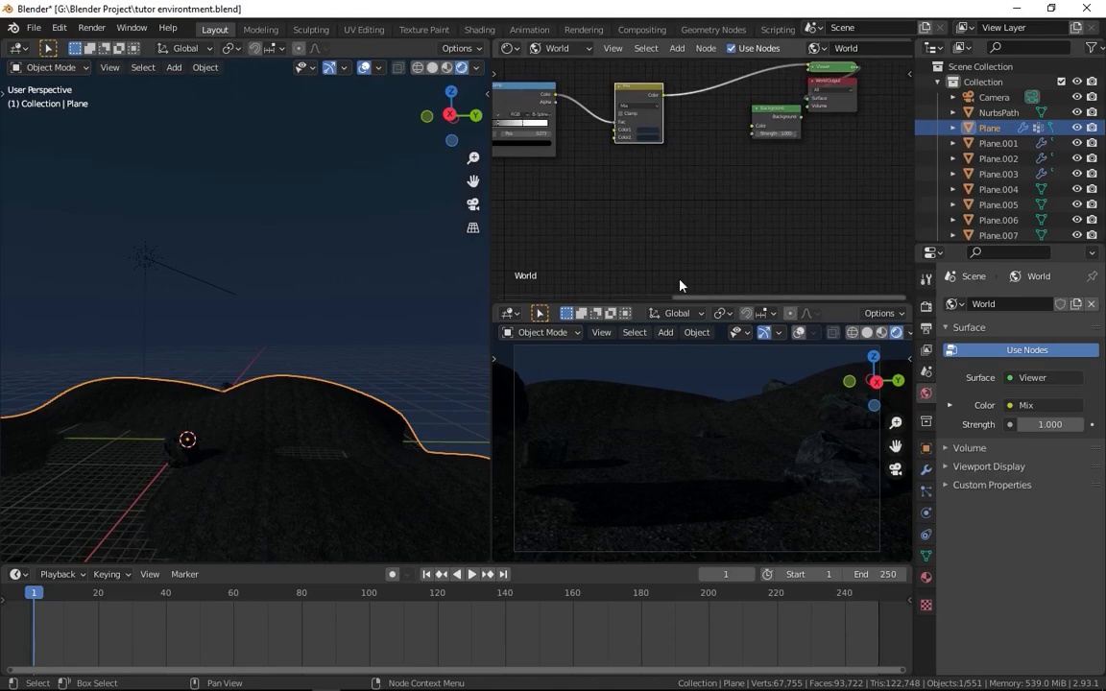
scroll(679, 285, "up", 1)
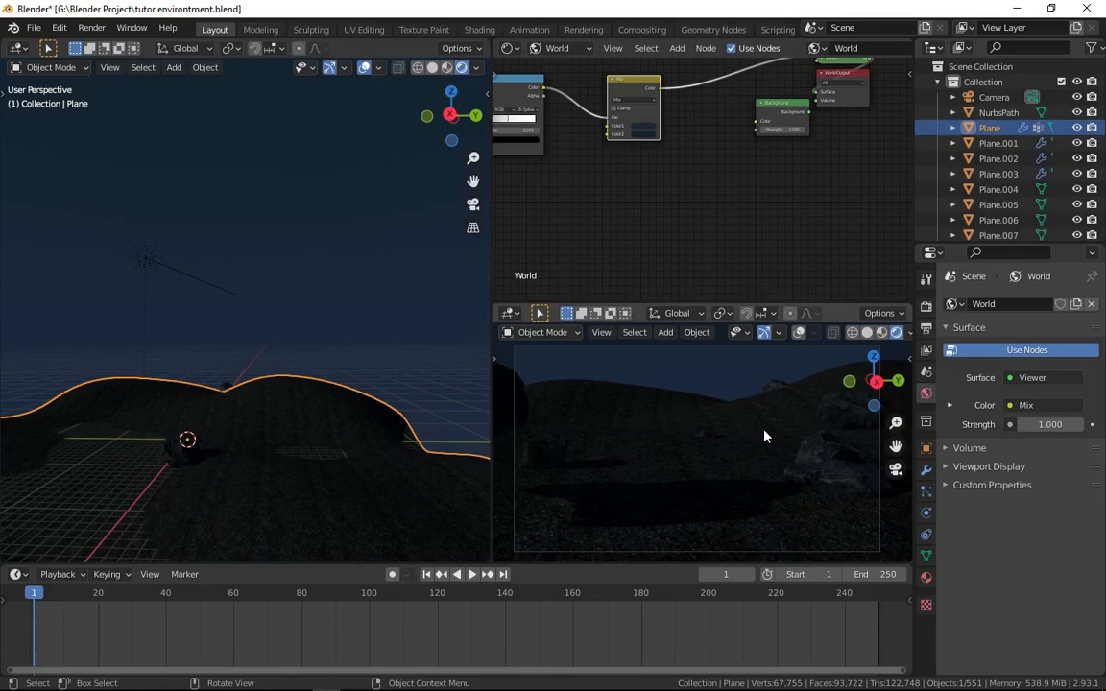
middle_click_drag(635, 100, 658, 174)
left_click_drag(810, 177, 776, 167)
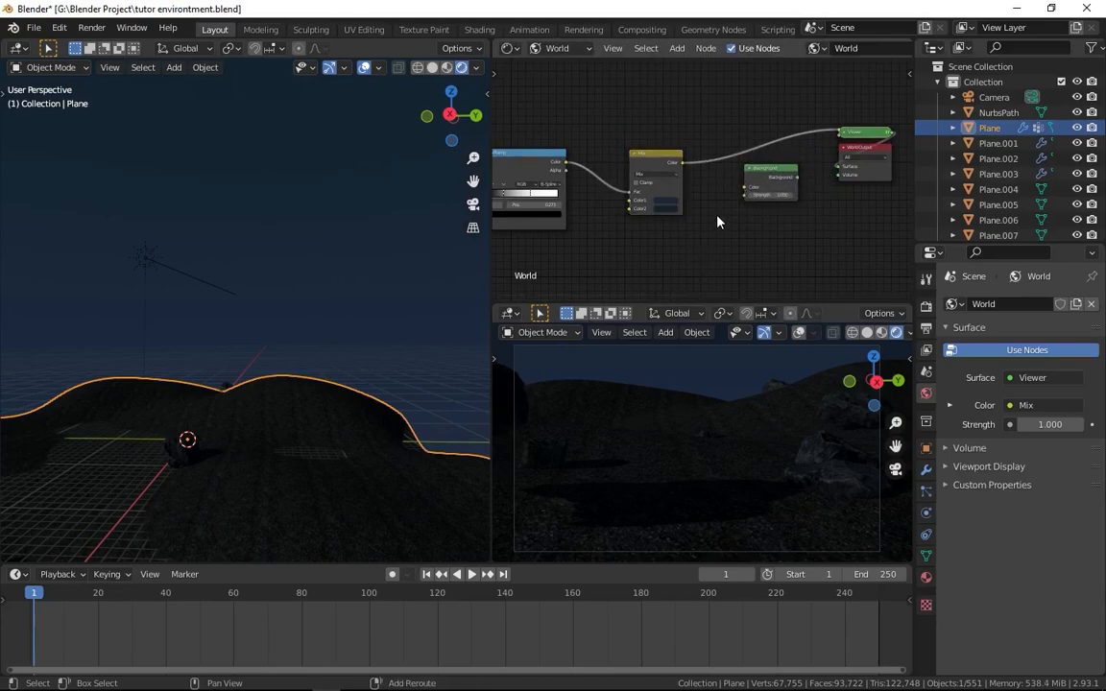
Add a Light Path node below the Mix node
key("shift+a")
left_click(664, 128)
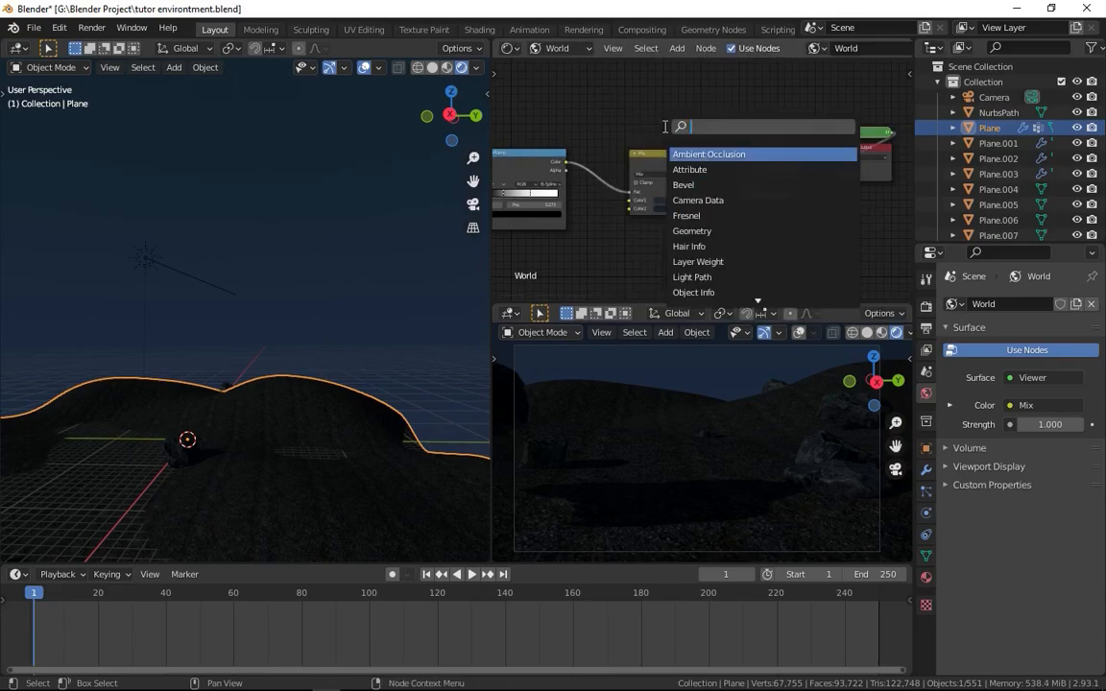
type("ligh")
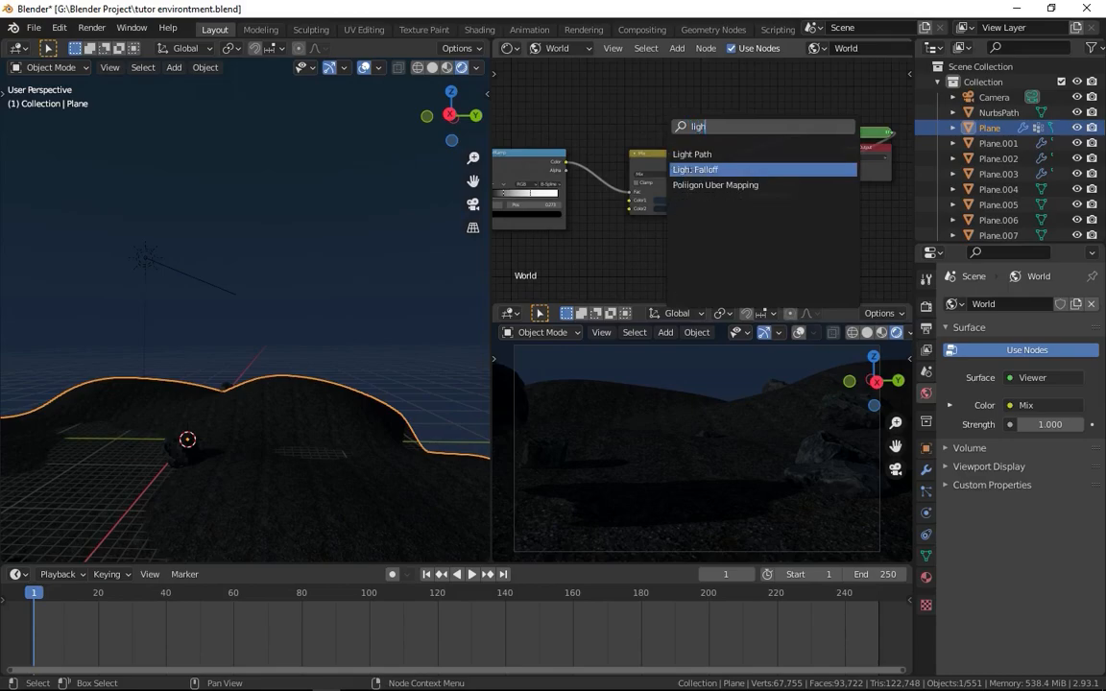
left_click(685, 154)
left_click(710, 245)
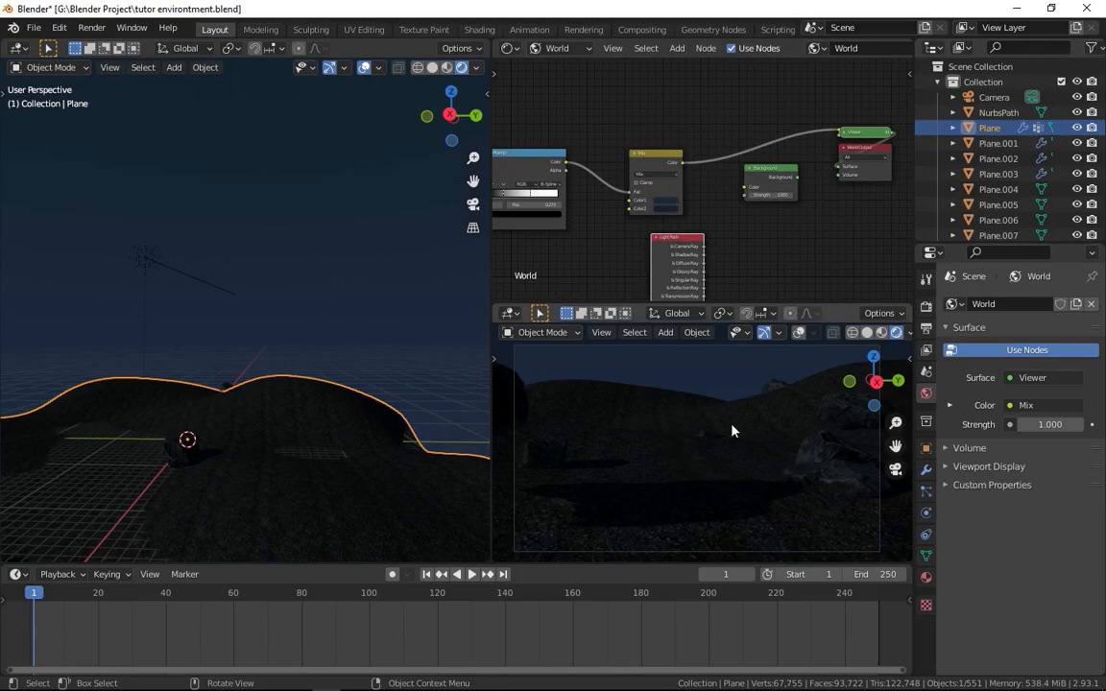
middle_click_drag(709, 248, 674, 185)
scroll(672, 185, "up", 2)
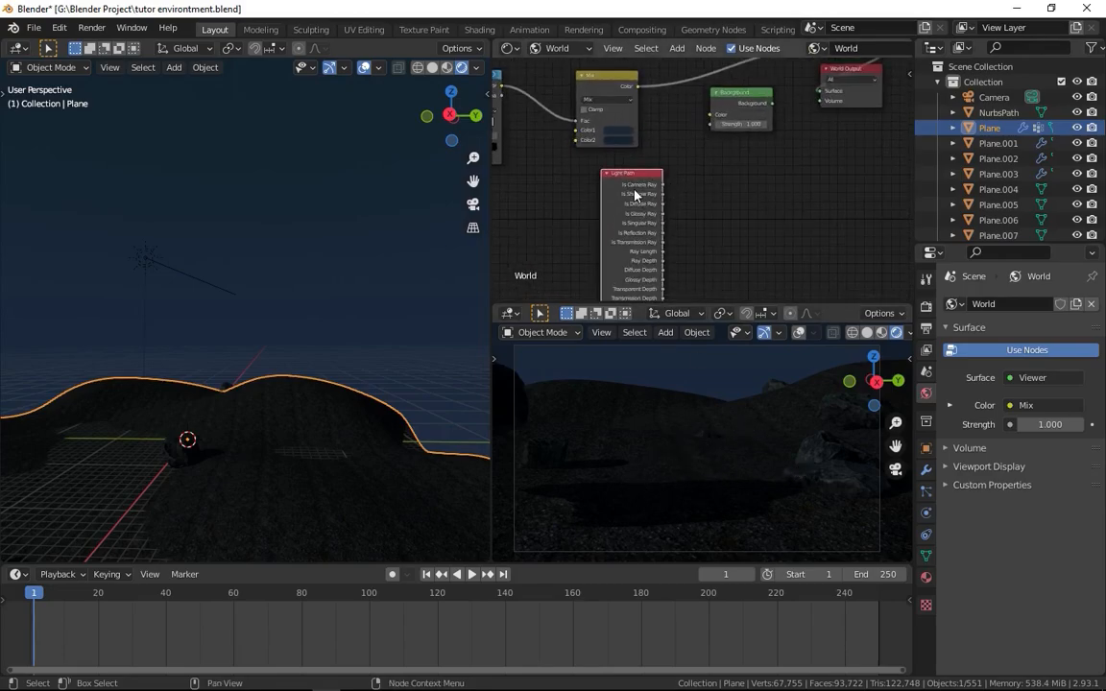
Connect Light Path's Is Camera Ray to the Background Strength, the Mix Color to its Color, and the Background to World Output's Surface
left_click_drag(661, 185, 710, 124)
middle_click_drag(611, 99, 608, 135)
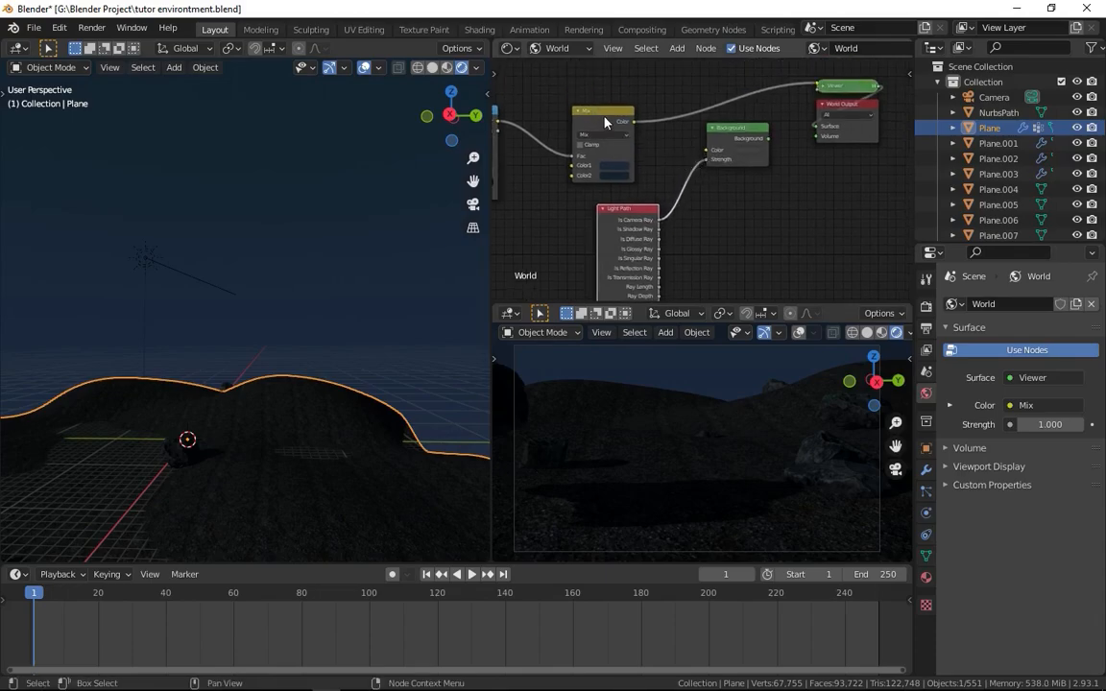
left_click_drag(633, 122, 816, 125)
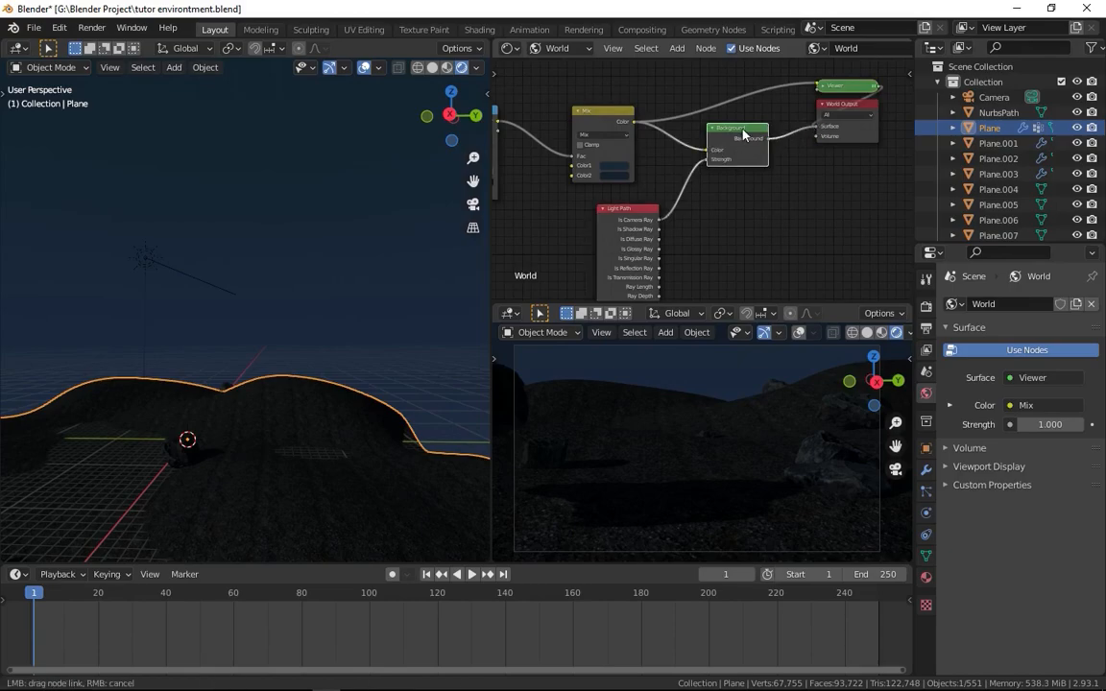
middle_click_drag(729, 135, 708, 136)
scroll(708, 135, "up", 2)
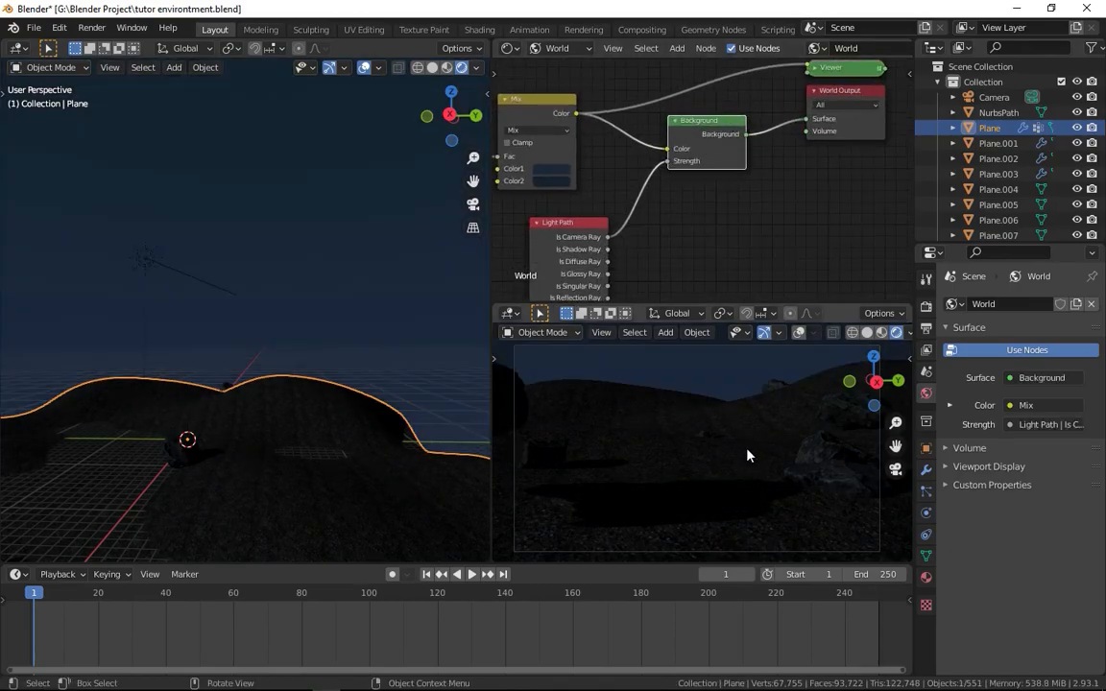
Duplicate the sun light and place the copy about 15.5 m higher and 7 m along Y
left_click(144, 257)
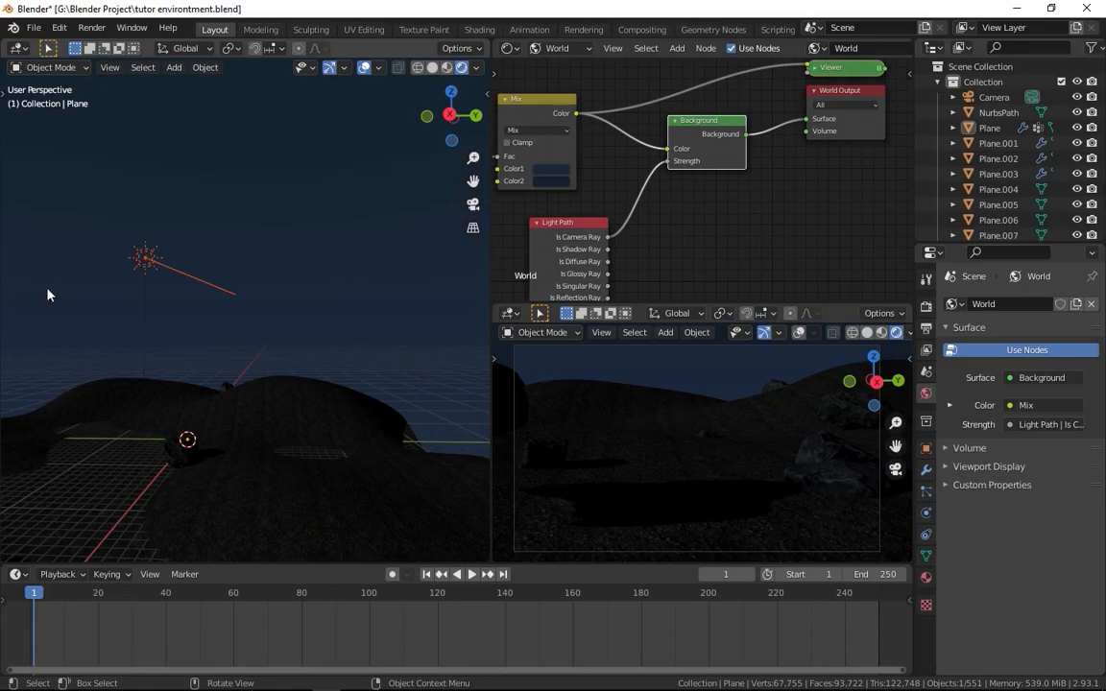
left_click(138, 268)
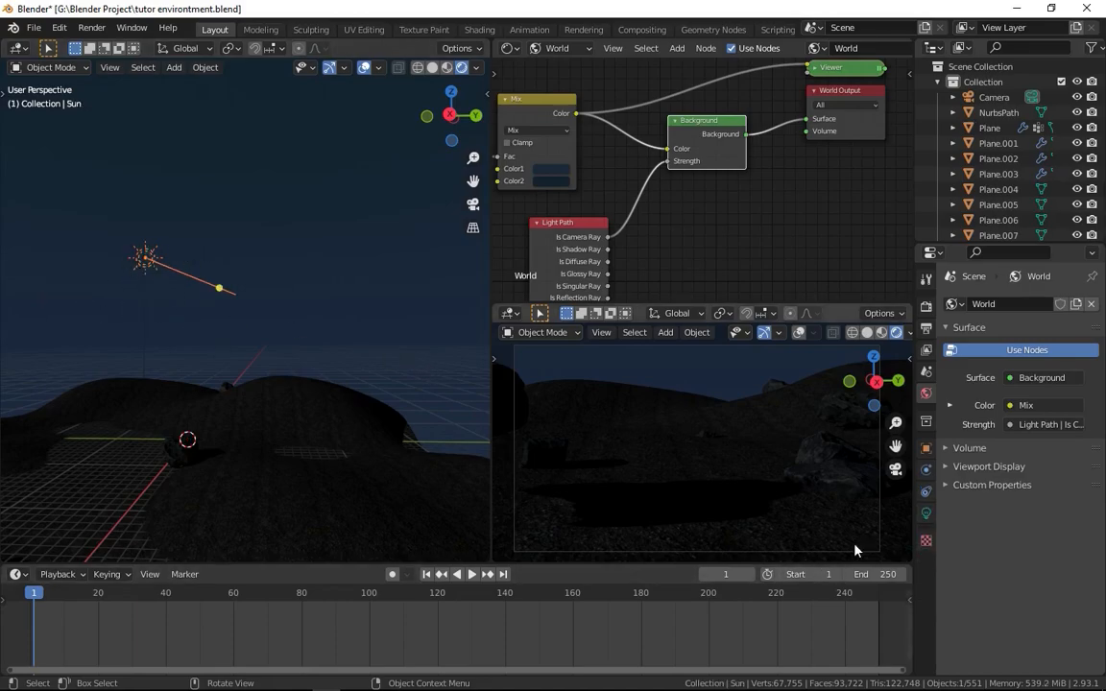
left_click(925, 513)
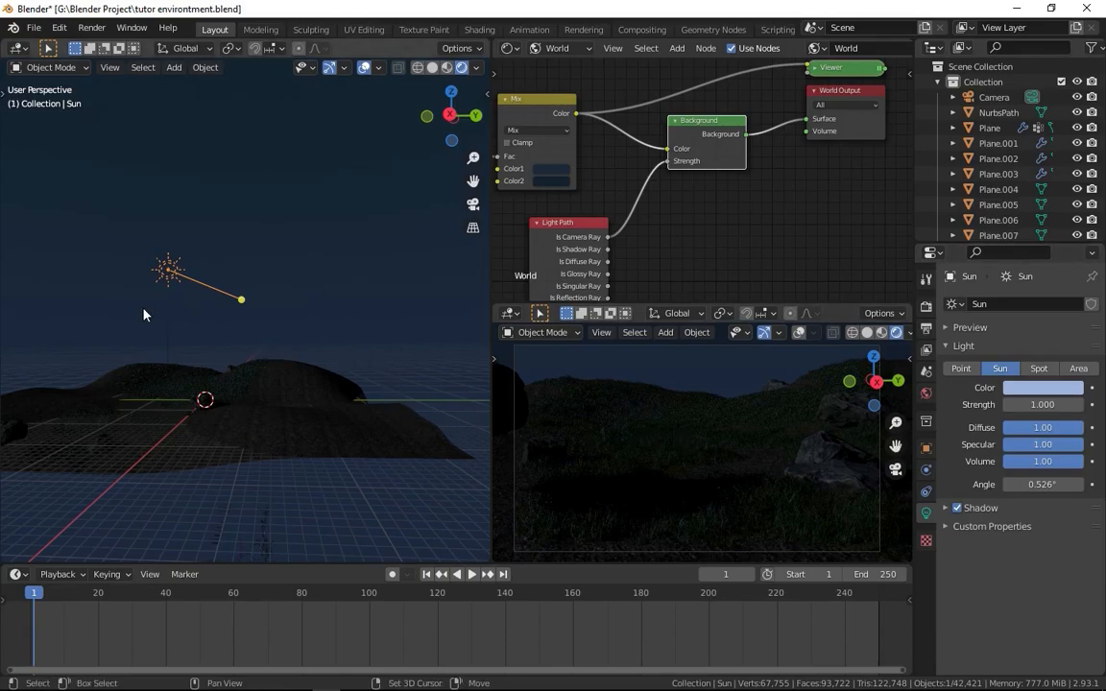
key("shift+d")
left_click(193, 253)
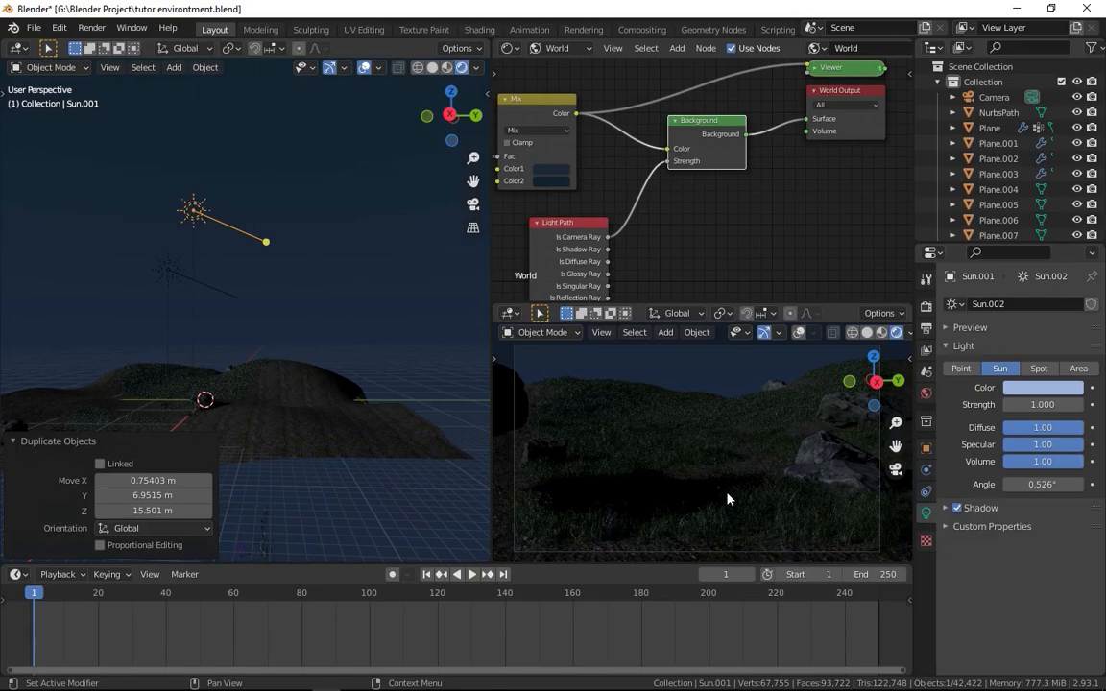
Select the ground plane, show its grass particle system settings, and save the file
left_click(781, 508)
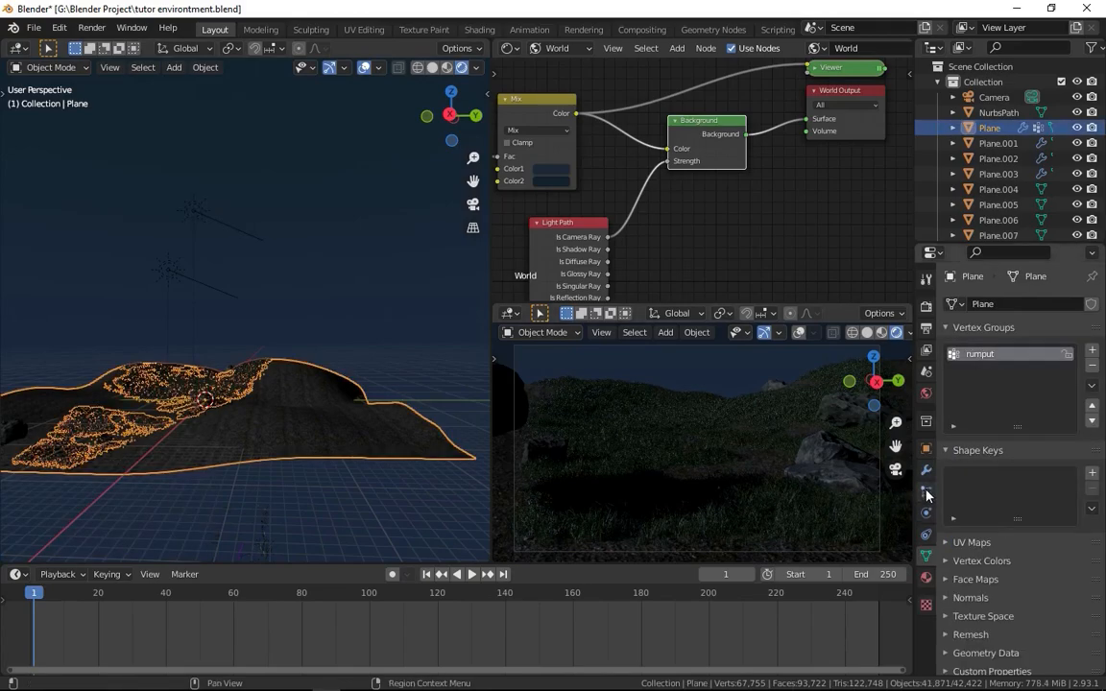
left_click(926, 492)
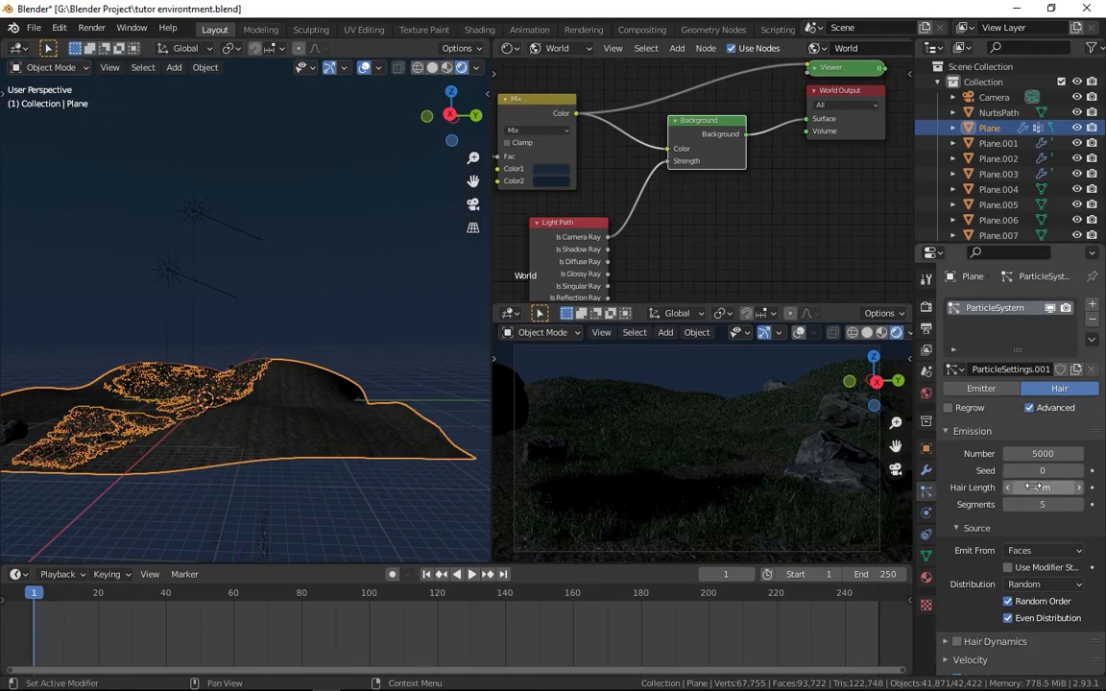
key("ctrl+s")
Collapse the expanded Rotation, Render and Children settings and set the grass particles' viewport display amount to 50%
scroll(1036, 480, "down", 8)
scroll(1046, 464, "down", 3)
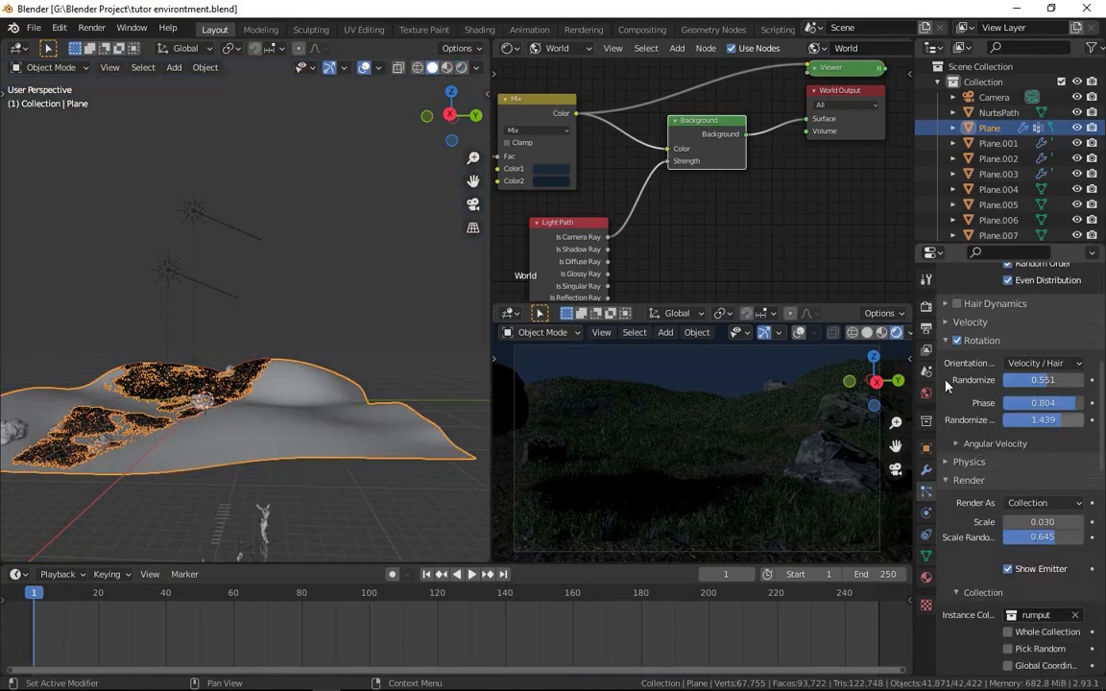
left_click(983, 311)
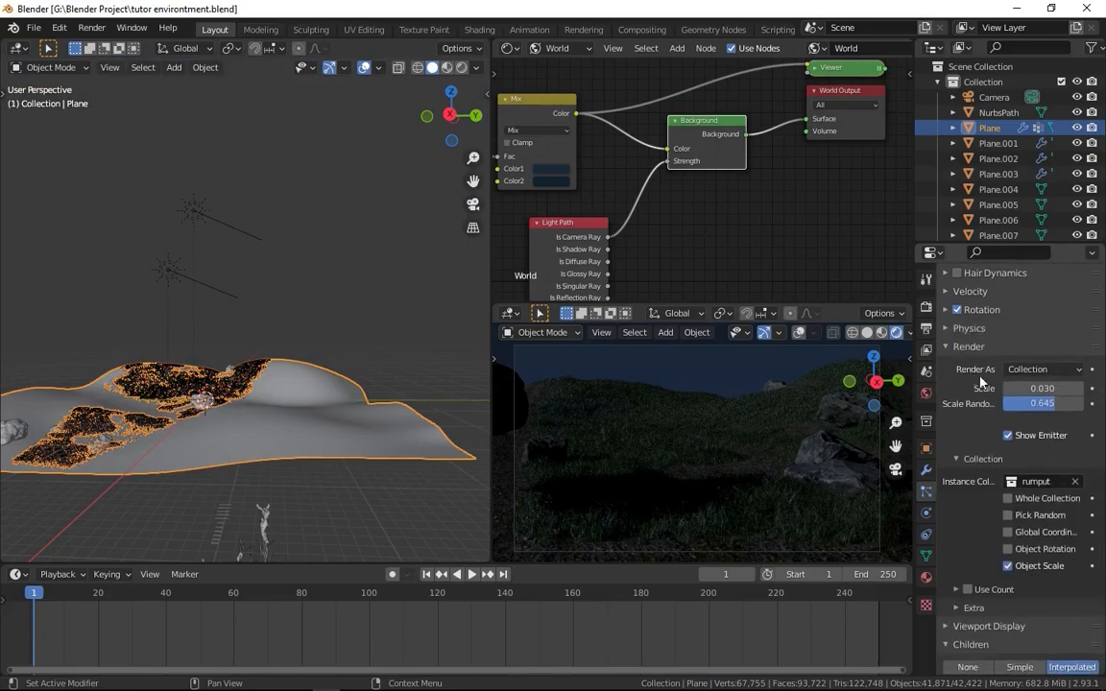
left_click(984, 347)
left_click(983, 347)
left_click(983, 348)
left_click(980, 384)
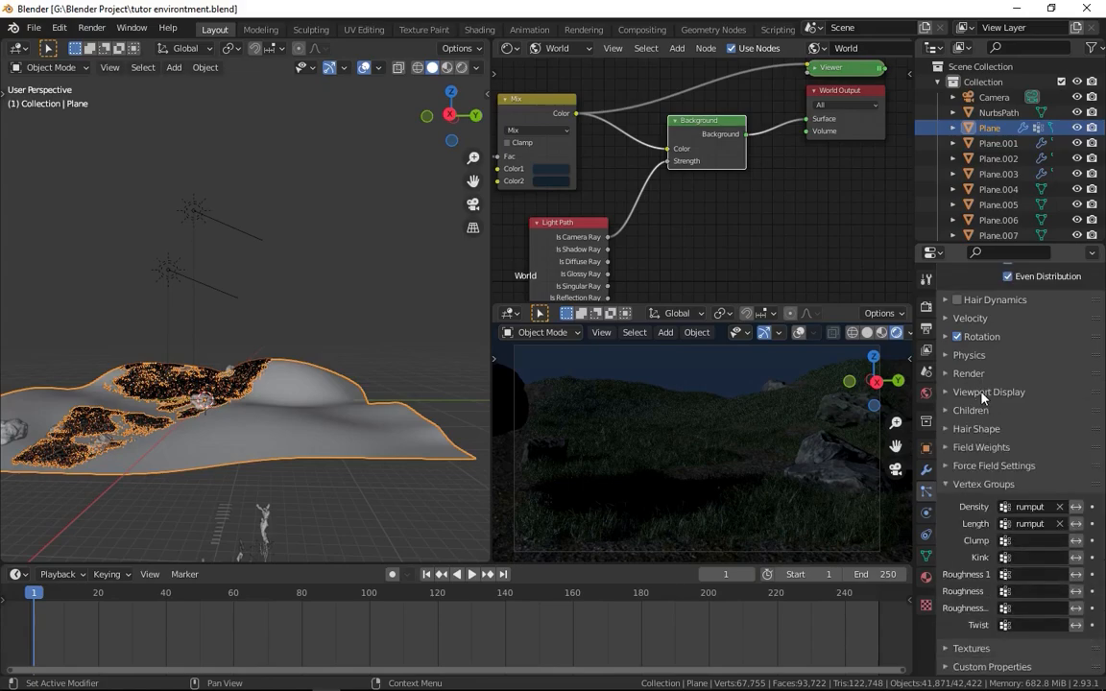
left_click(982, 394)
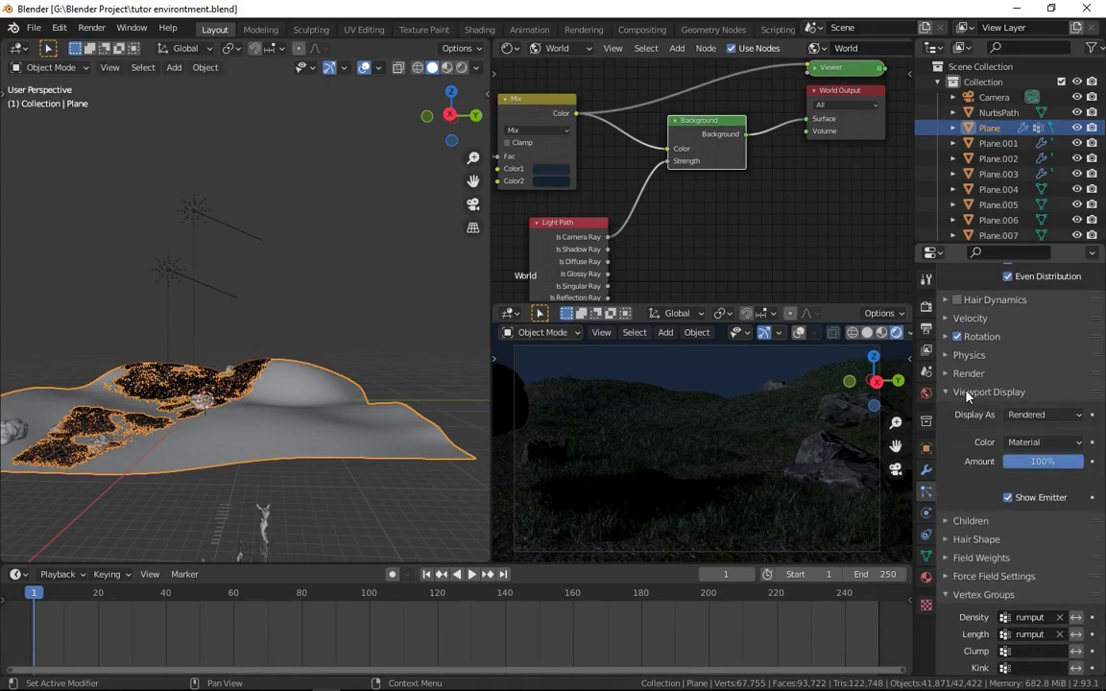
left_click(1041, 463)
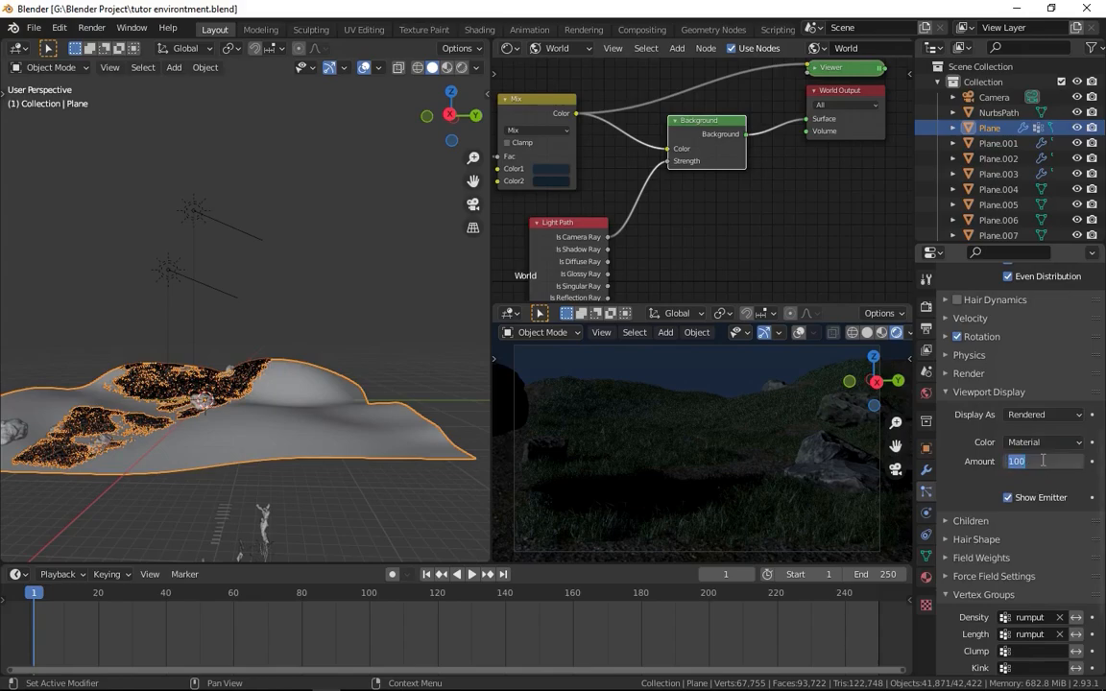
type("50")
key("Return")
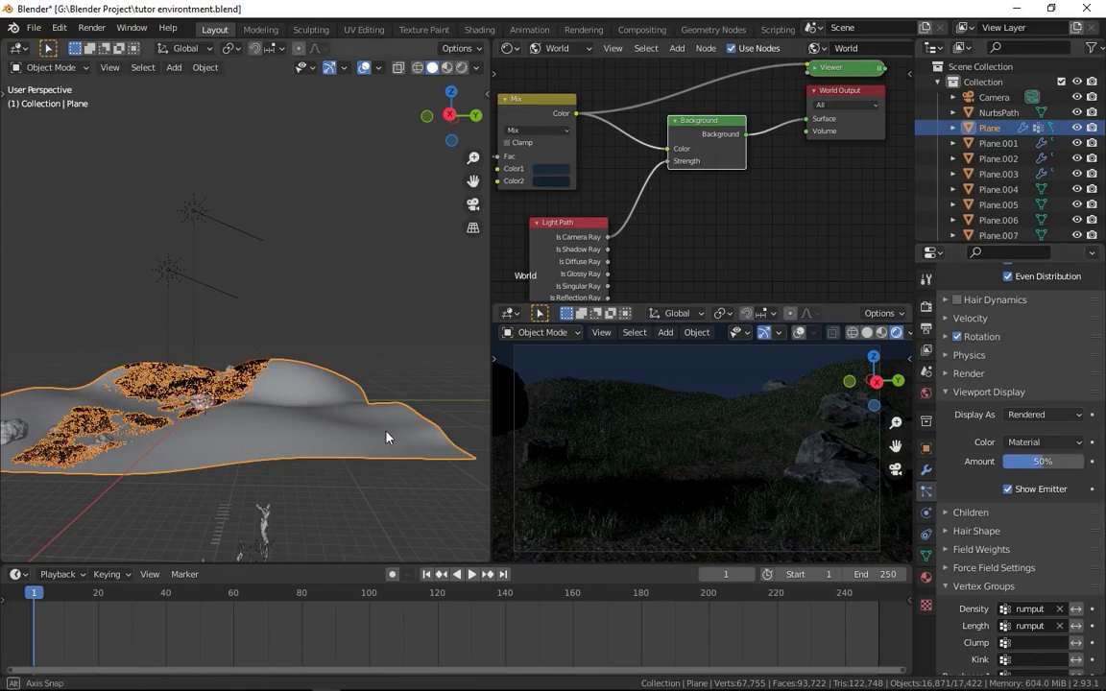
Set the viewport display amount of the plane's grass particles to 20%, and raise it again for denser grass
scroll(387, 437, "up", 4)
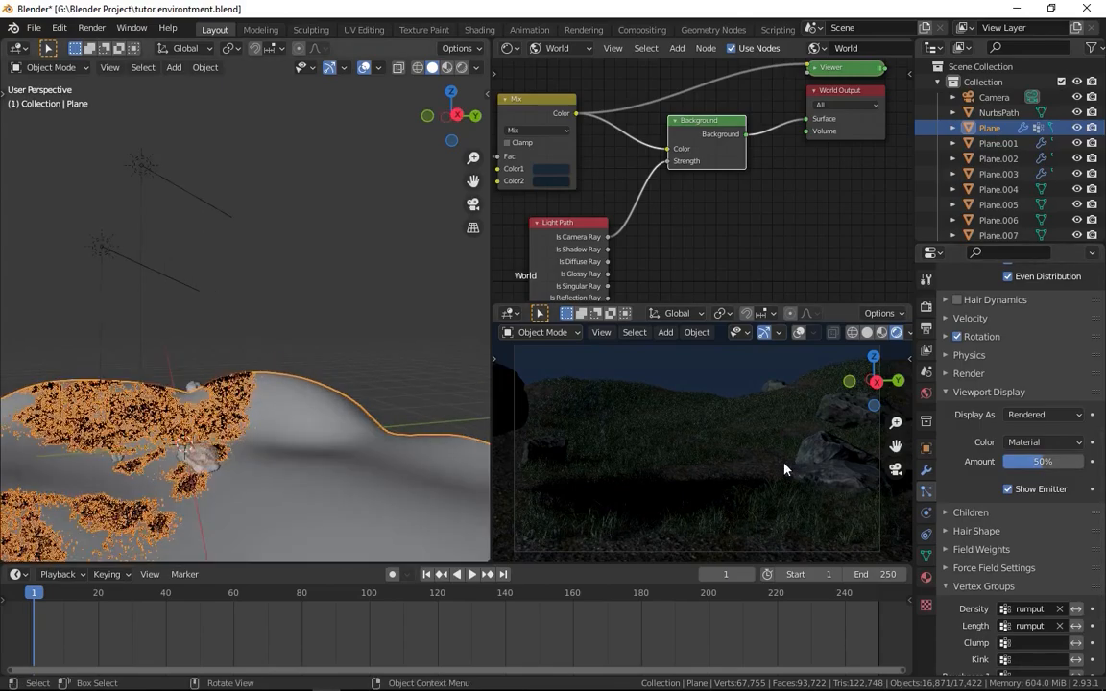
left_click(1053, 459)
type("20")
key("Return")
middle_click_drag(413, 364, 288, 344)
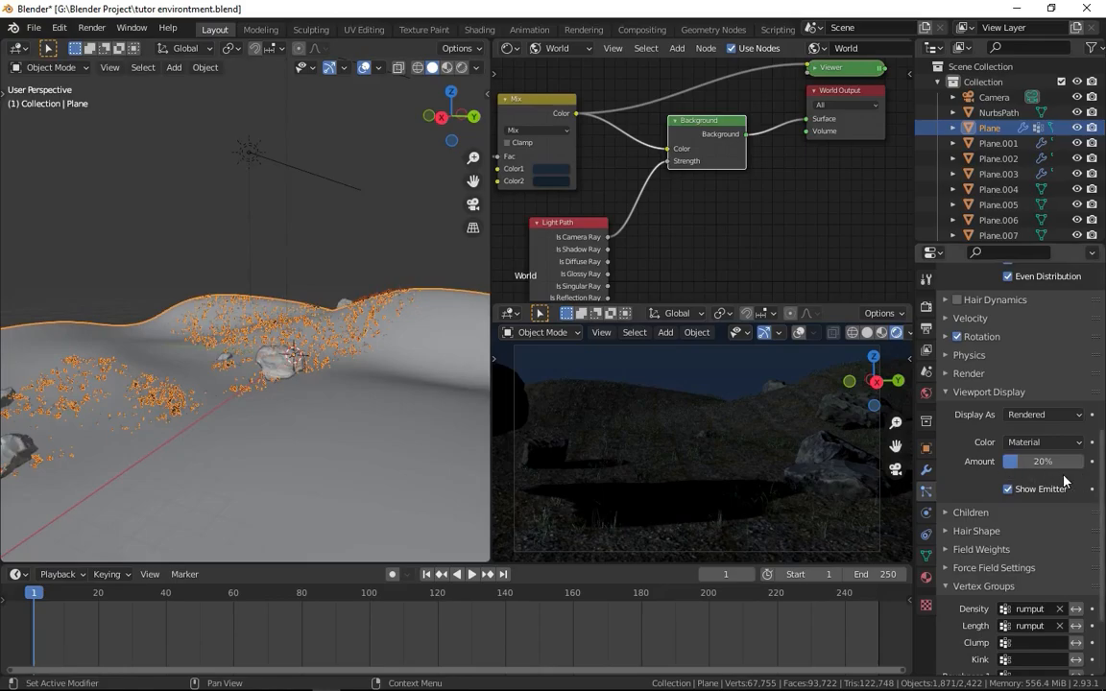
left_click_drag(1025, 462, 1042, 462)
Select the higher sun light above the landscape and set its angle to 10°, trying 5° first
middle_click_drag(195, 428, 273, 105)
scroll(238, 423, "down", 4)
left_click(274, 101)
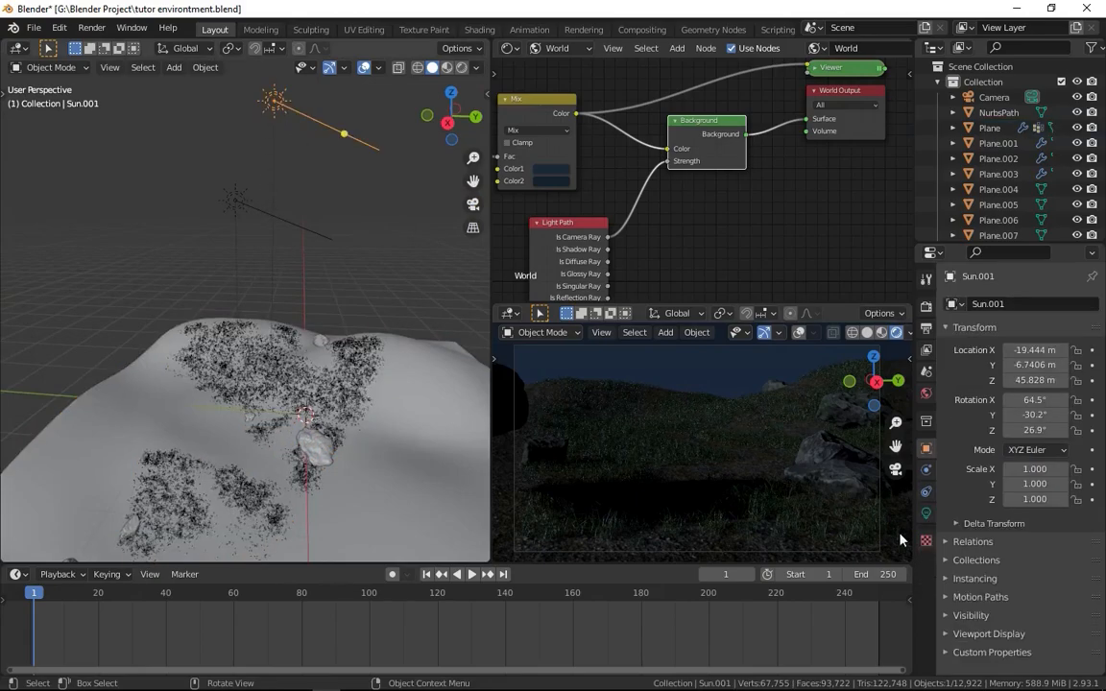
left_click(925, 515)
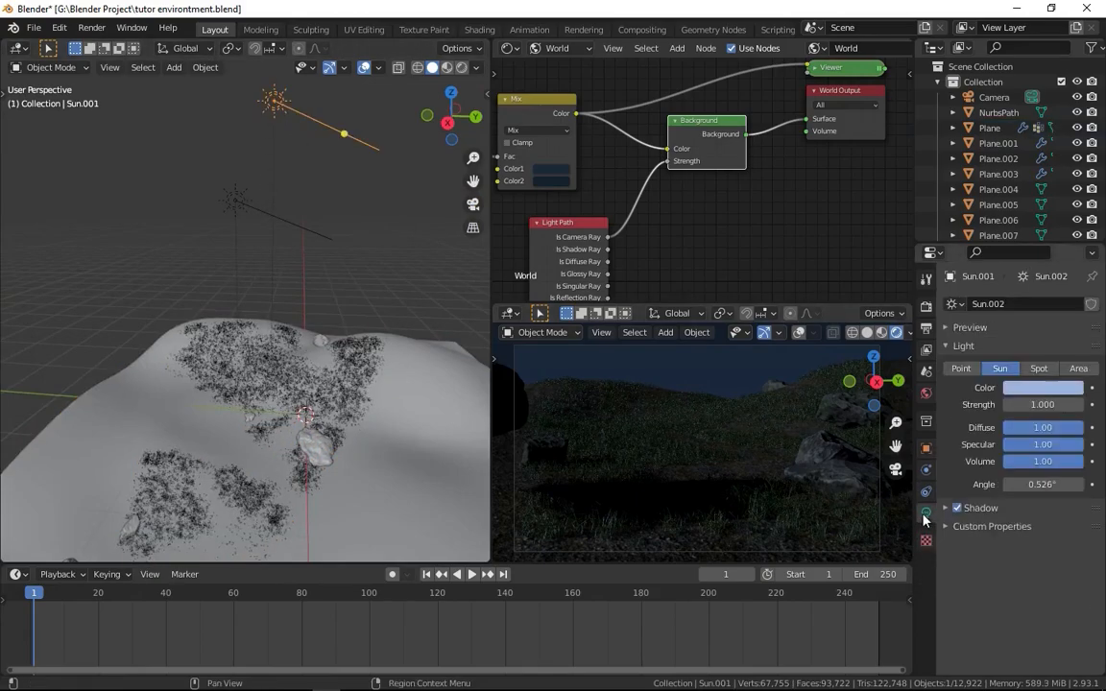
left_click(1033, 484)
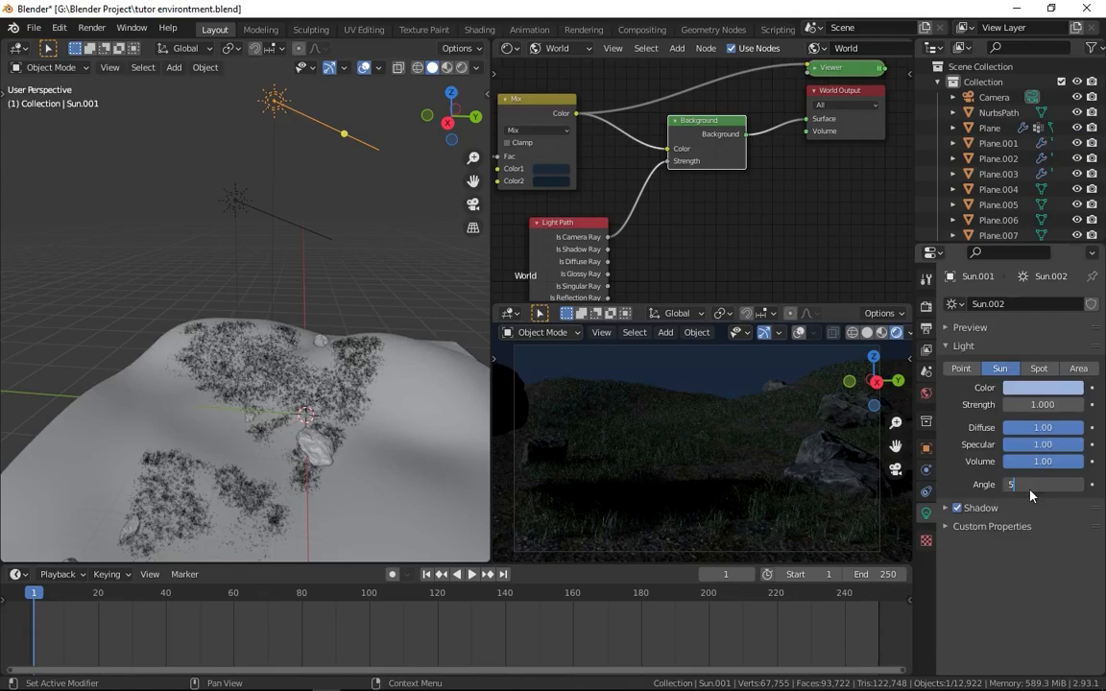
type("5")
key("Return")
left_click(1030, 490)
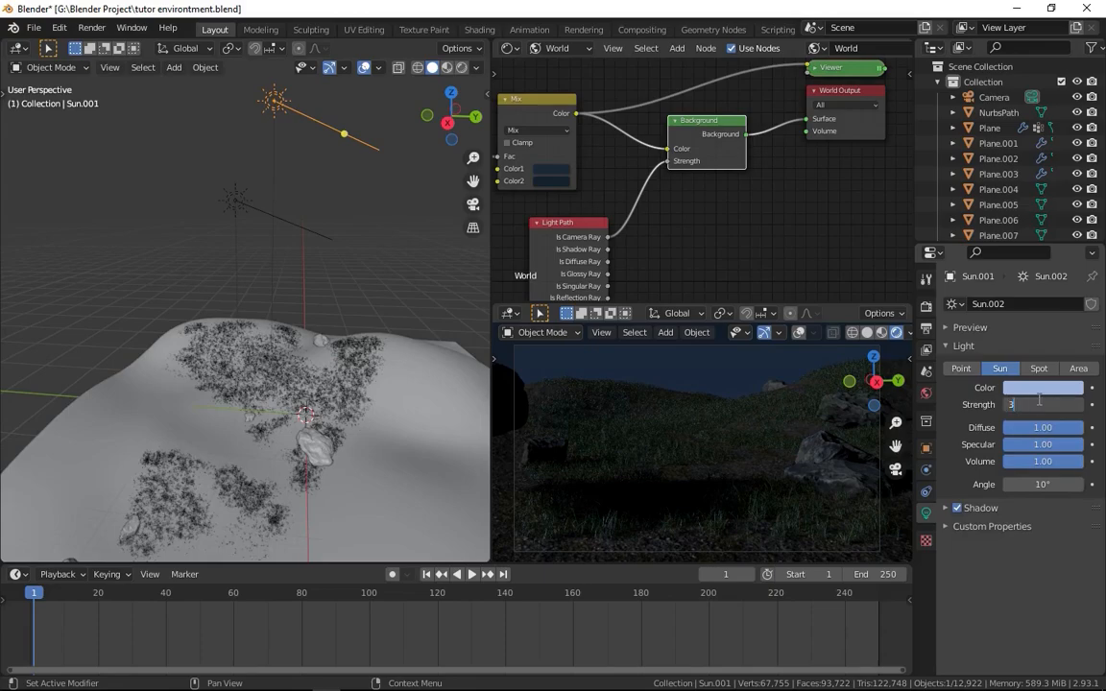
Try a strength of 3 for the selected sun light and reduce it to 0.8
left_click(1039, 400)
type("3")
key("Return")
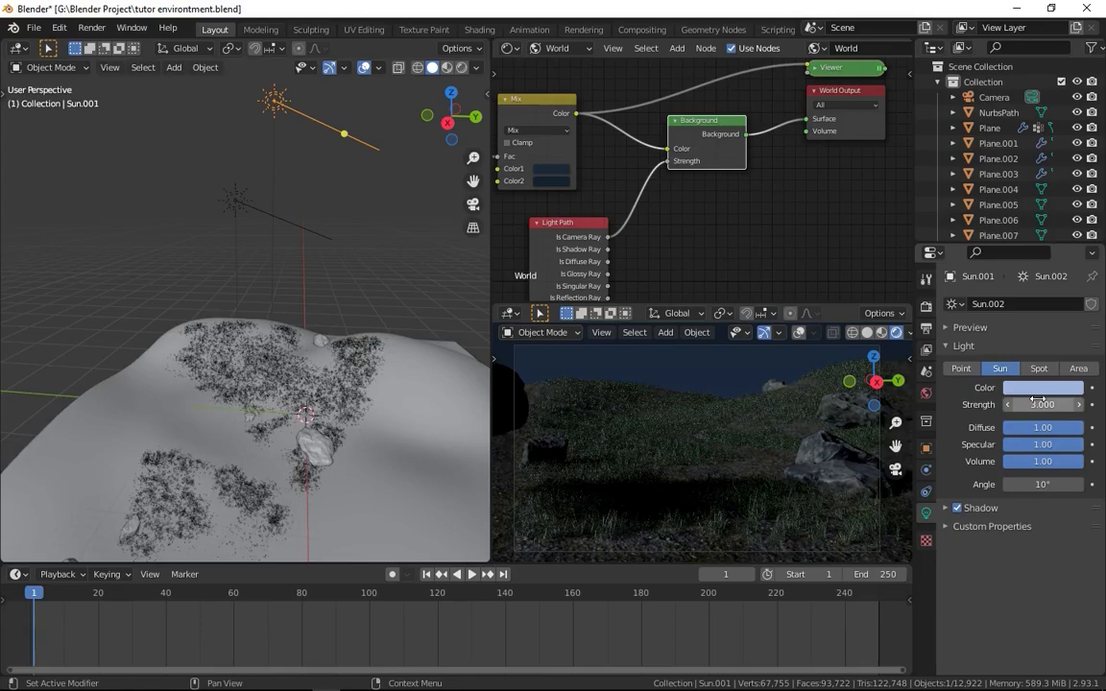
left_click_drag(1038, 400, 809, 419)
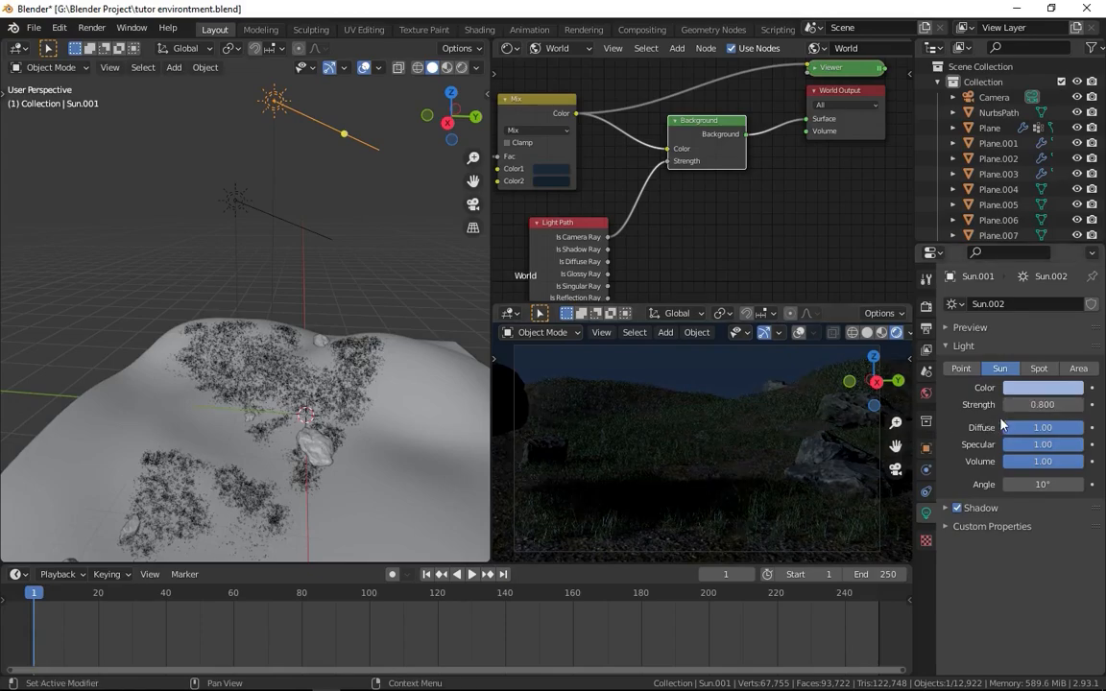
Switch the camera view from rendered to solid shading
mouse_move(358, 314)
middle_mouse_down()
mouse_move(286, 338)
mouse_move(276, 320)
mouse_move(606, 459)
mouse_move(271, 394)
middle_mouse_up()
key("z")
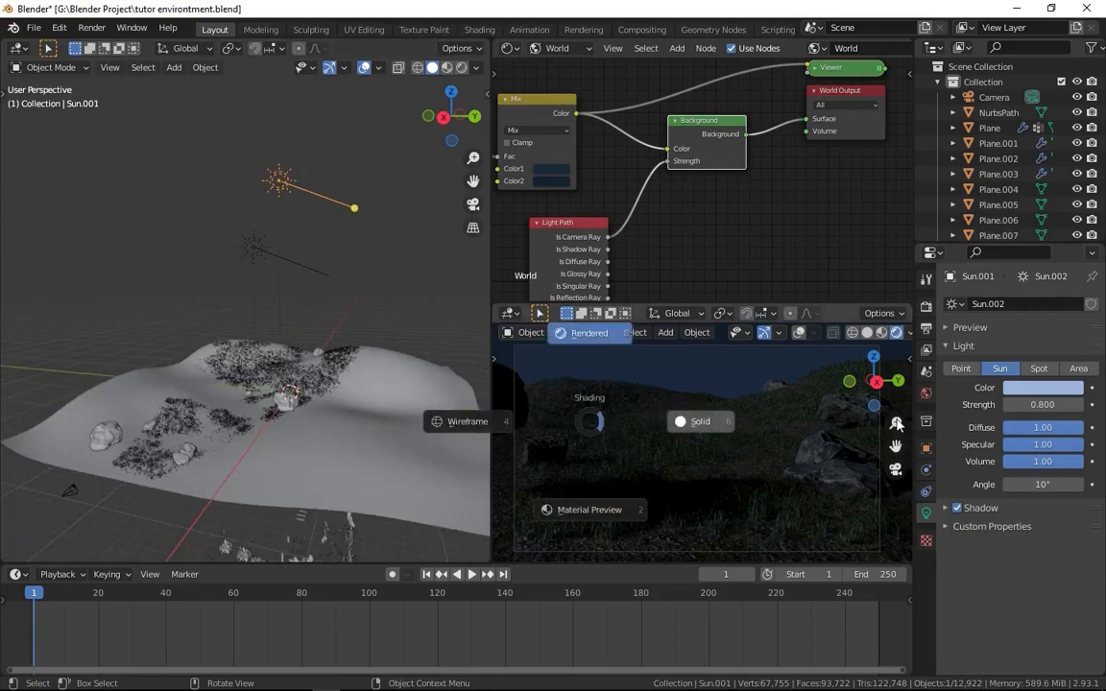
left_click(885, 420)
Add a UV sphere and move it above the hills by about 3.5 m in X, -14.5 m in Y and 21.1 m in Z
key("shift+a")
mouse_move(321, 303)
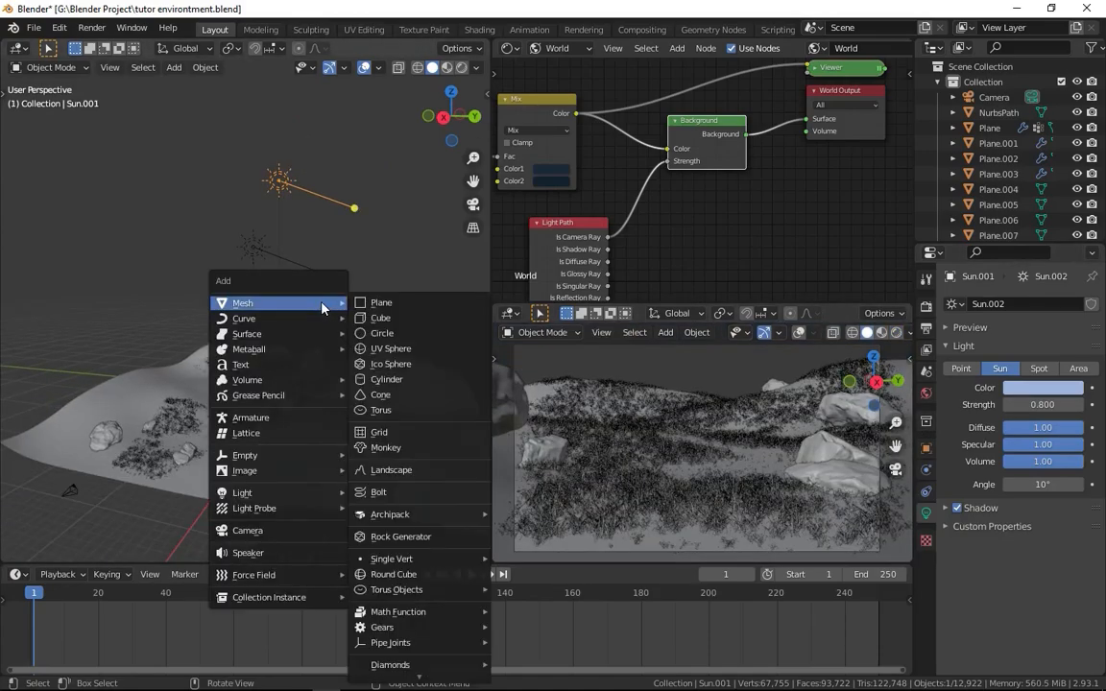
left_click(386, 351)
key("g")
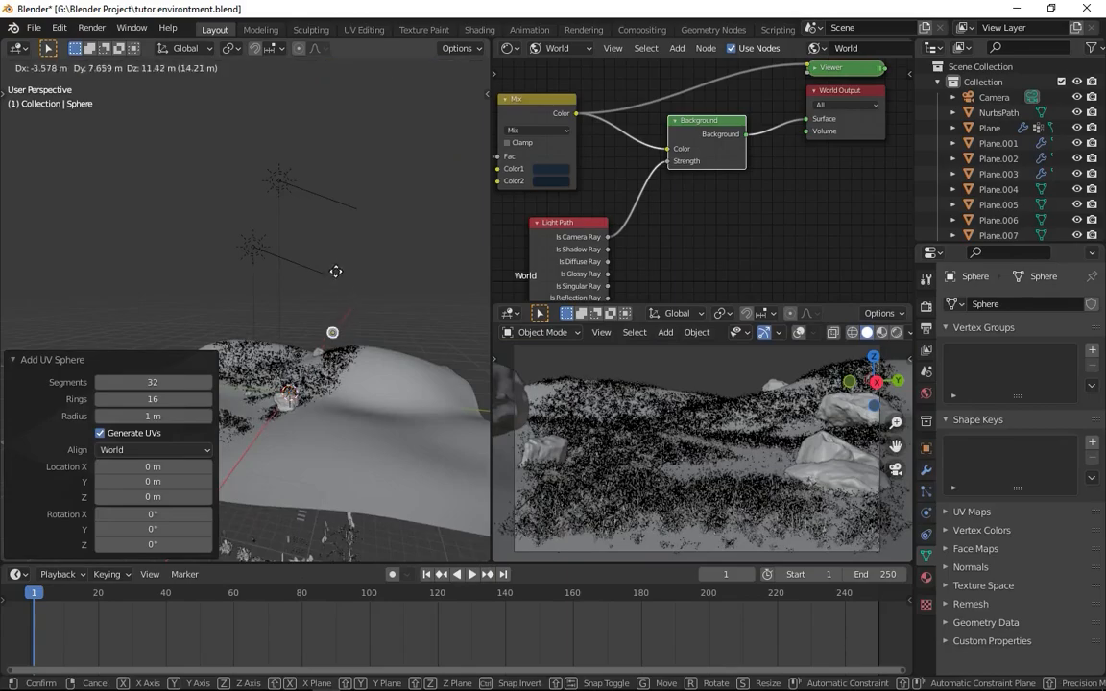
left_click(218, 289)
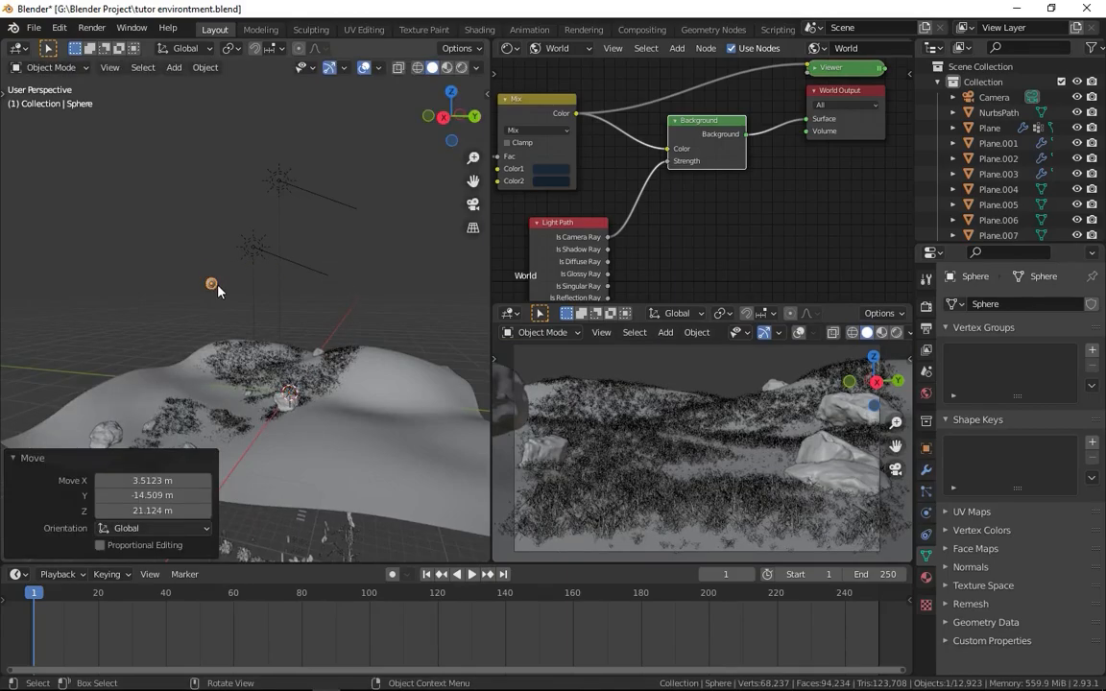
Create a new object material for the sphere and bring the 2k_moon.jpg image texture into its shader nodes
scroll(218, 290, "up", 3)
middle_click_drag(218, 287, 269, 335, "shift")
scroll(269, 335, "up", 5)
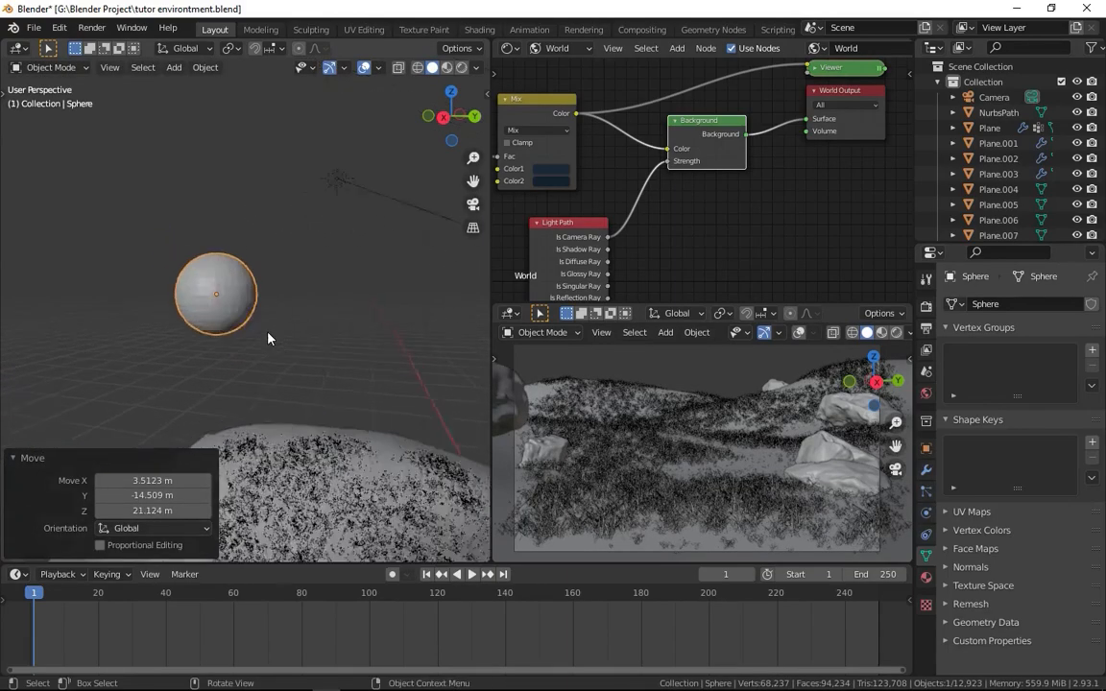
scroll(269, 335, "down", 1)
left_click(574, 48)
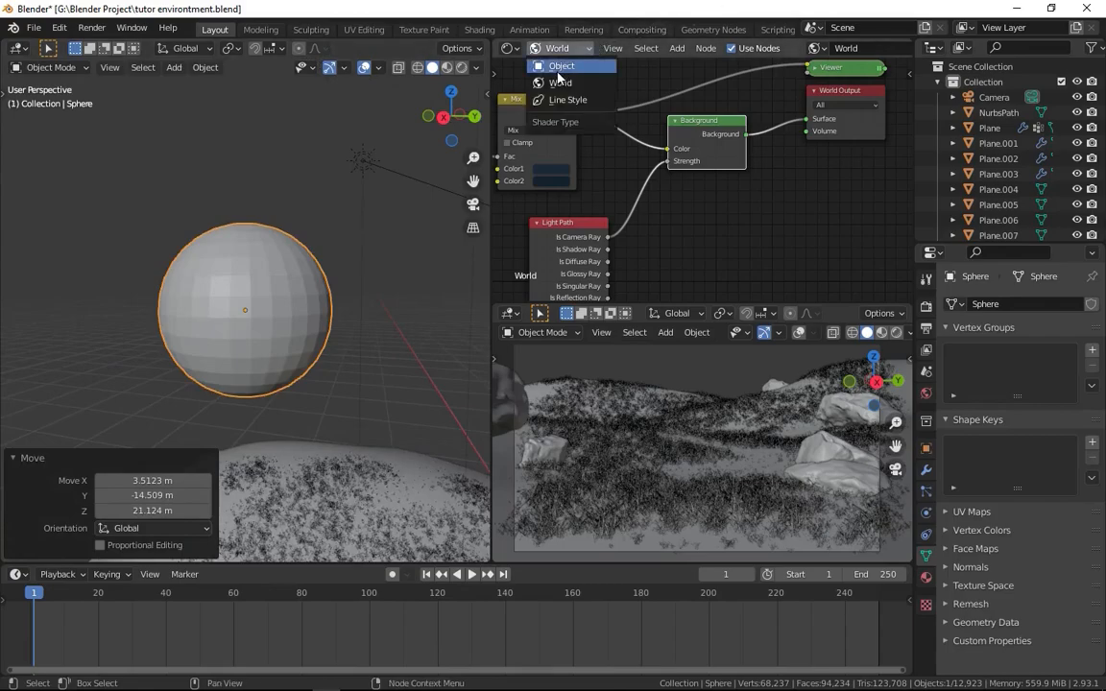
left_click(558, 68)
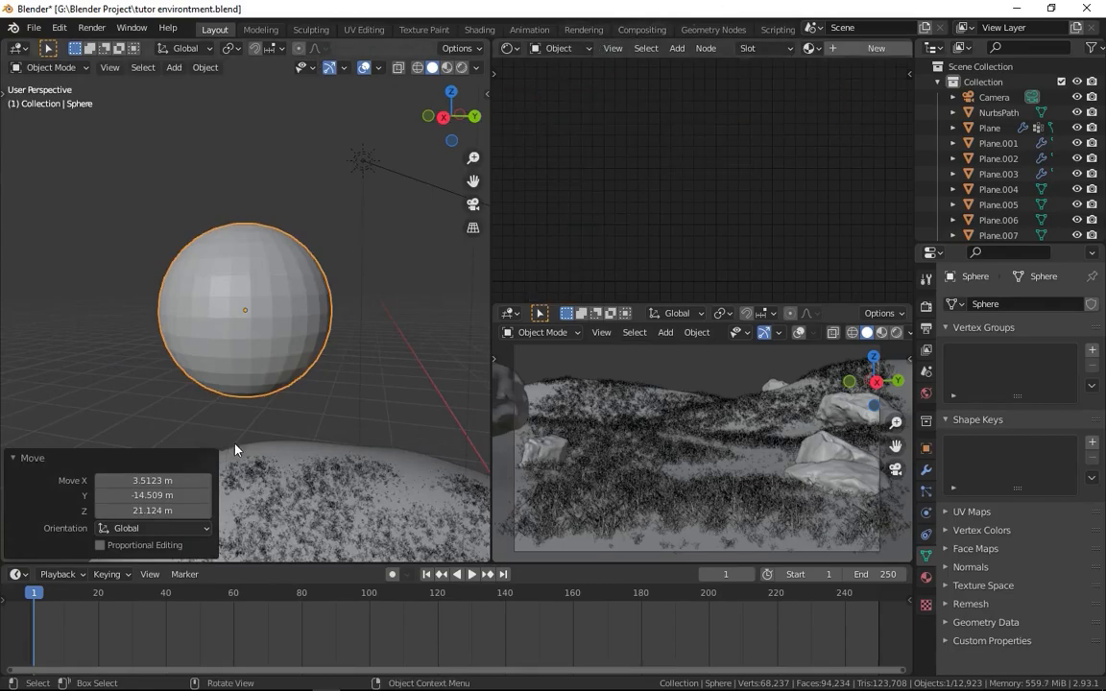
left_click(855, 49)
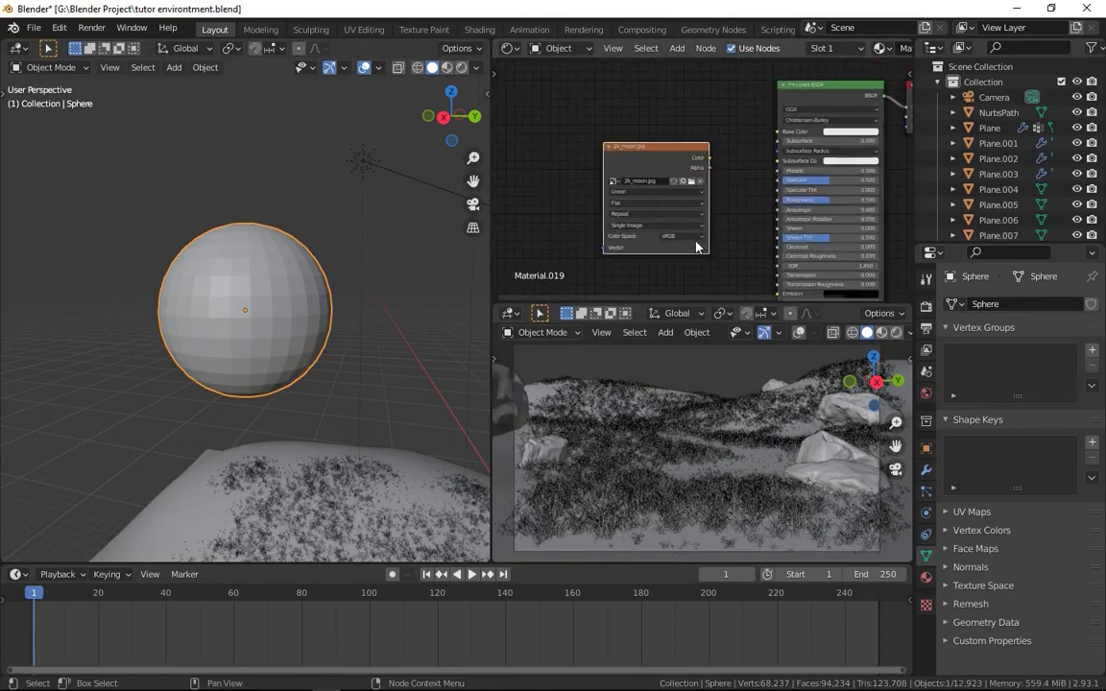
Connect the moon image's color to the Principled BSDF base color and show the sphere in material preview
left_click_drag(706, 158, 778, 132)
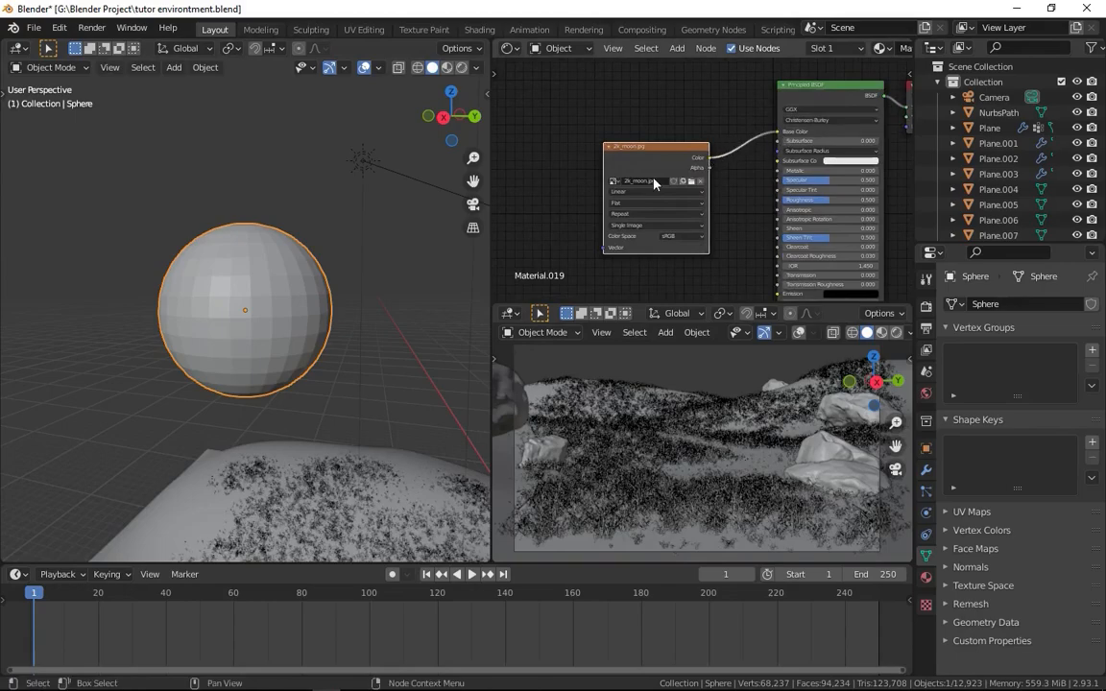
key("z")
left_click(209, 382)
middle_click_drag(596, 264, 574, 232)
right_click(277, 285)
left_click(276, 285)
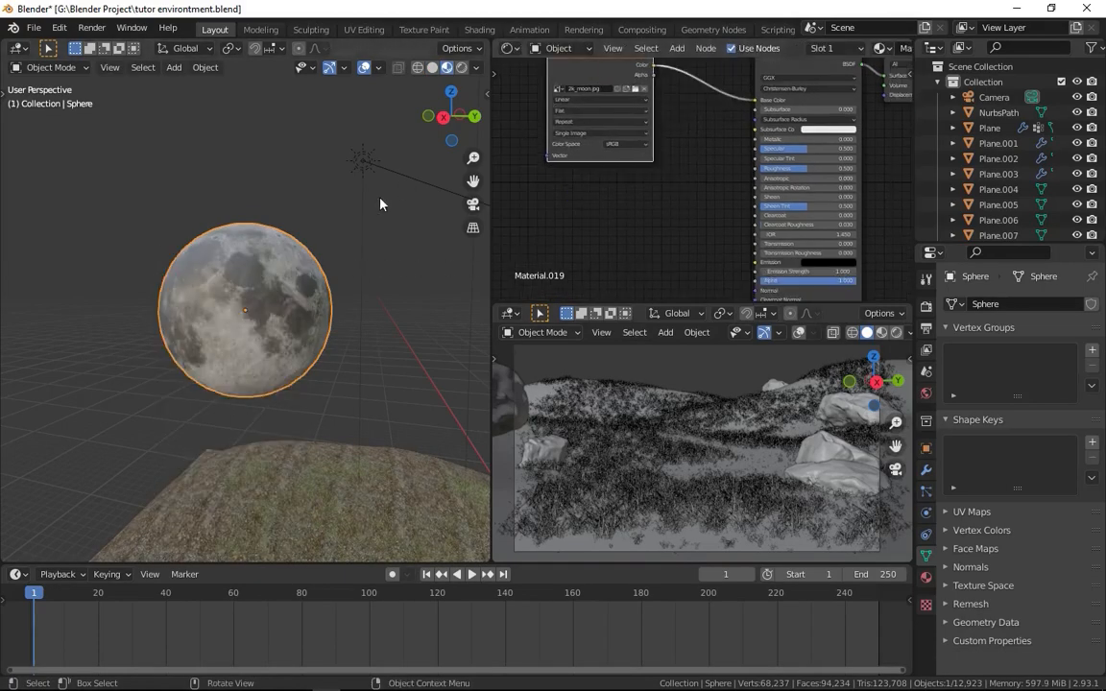
middle_click_drag(270, 290, 315, 269)
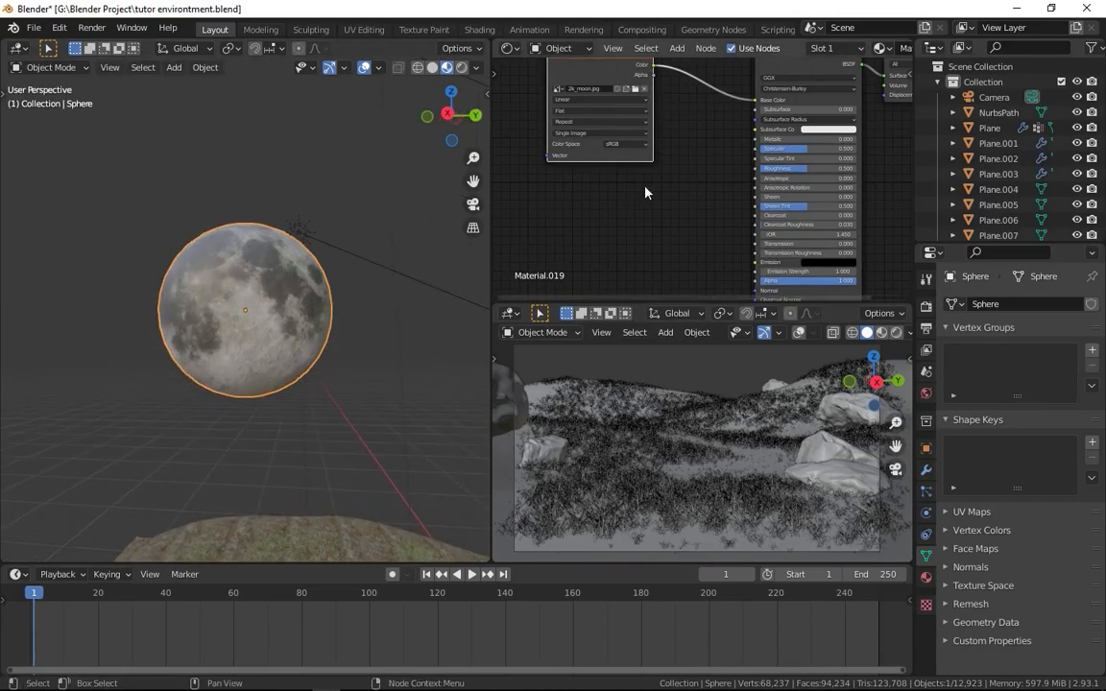
Duplicate the moon image node below the original, make its image a single-user copy, and set its color space to Non-Color
key("shift+d")
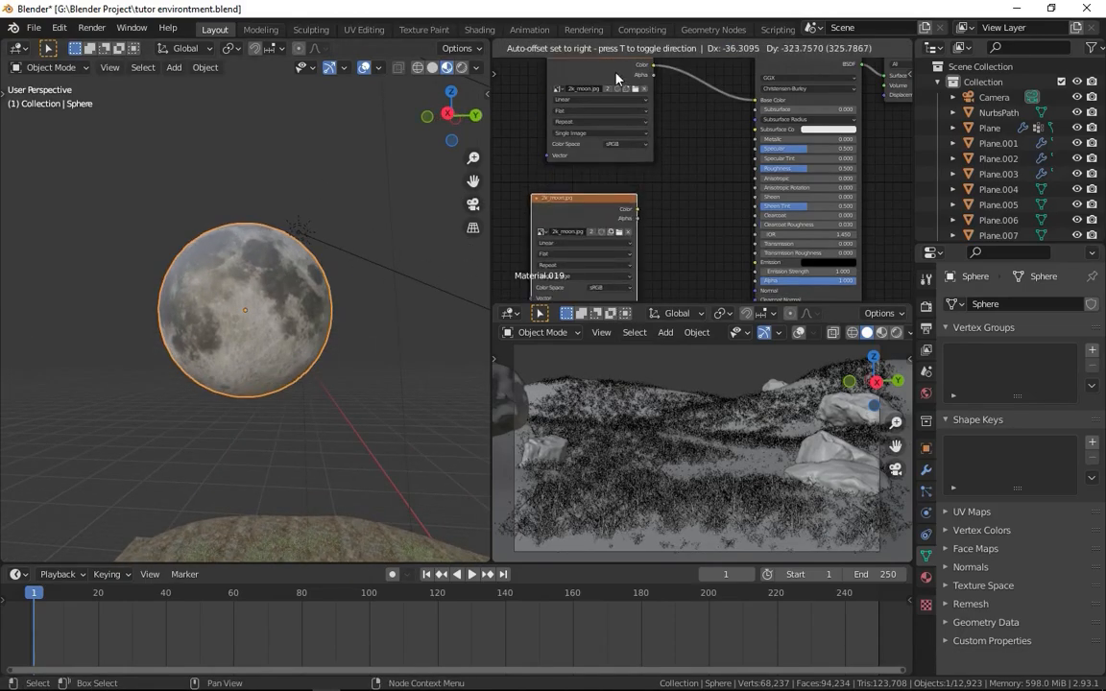
middle_click_drag(636, 136, 641, 73)
scroll(636, 149, "up", 4)
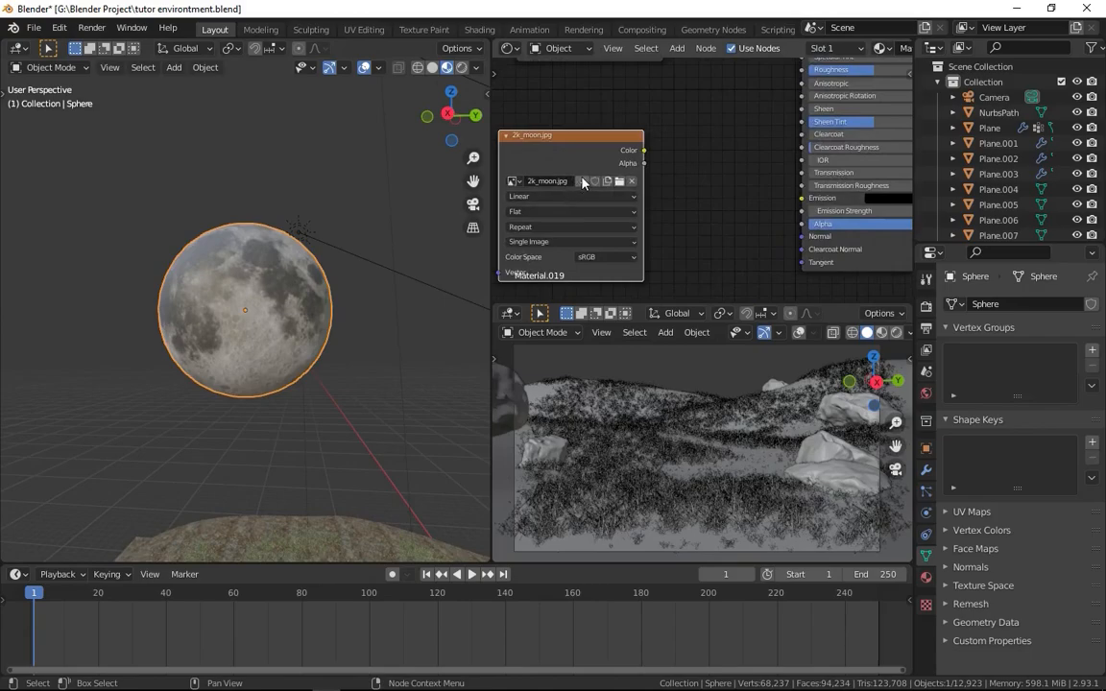
left_click(580, 181)
left_click(603, 257)
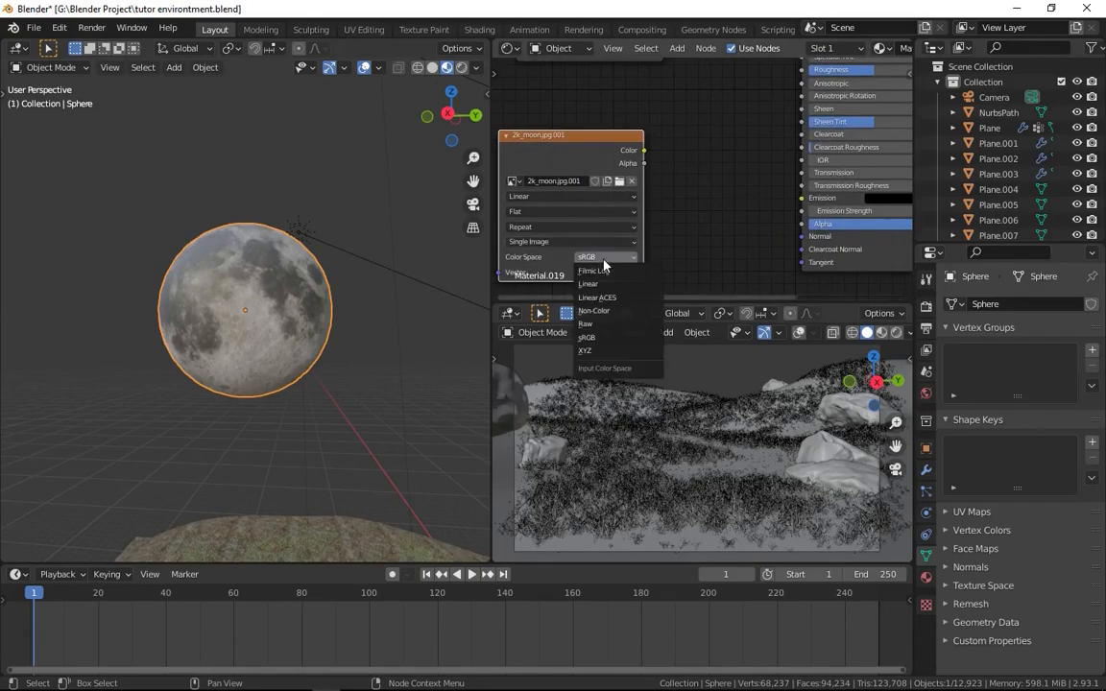
left_click(610, 315)
Link the Non-Color moon image's color to the shader's Normal input through a new Bump node, using its Height input
left_click_drag(643, 151, 802, 236)
key("shift+a")
mouse_move(619, 342)
left_click(740, 271)
left_click(718, 222)
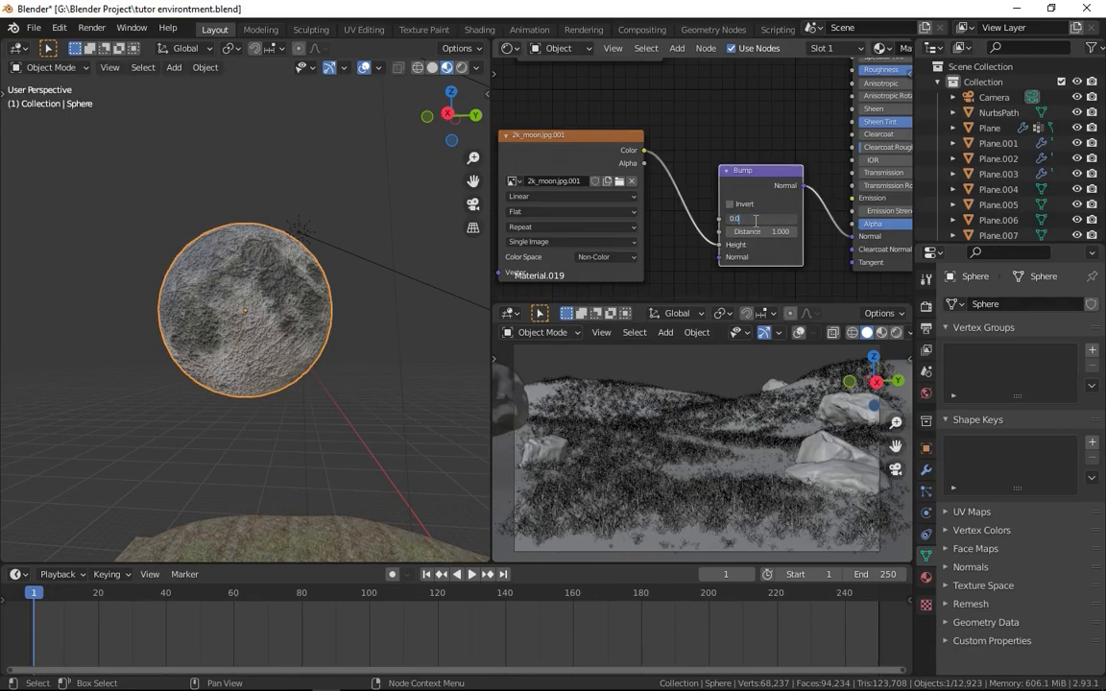
Set the Bump node's strength to 0.1 and check the moon surface up close
key("Return")
double_click(756, 222)
type("0.1")
key("Return")
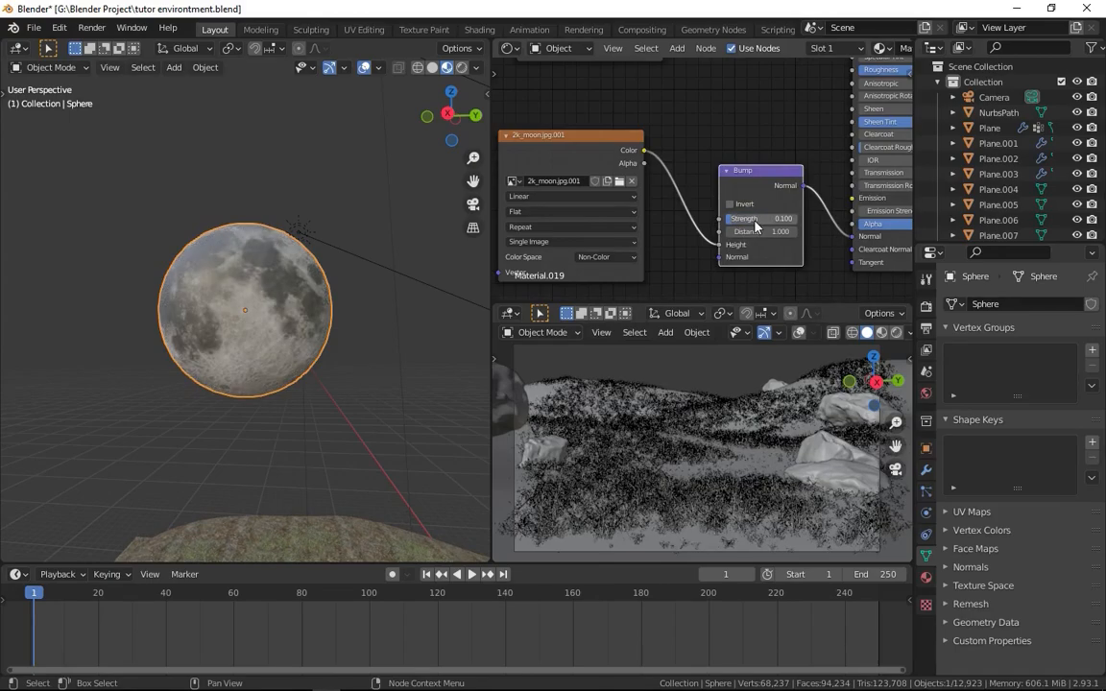
scroll(547, 231, "up", 1)
scroll(338, 268, "up", 3)
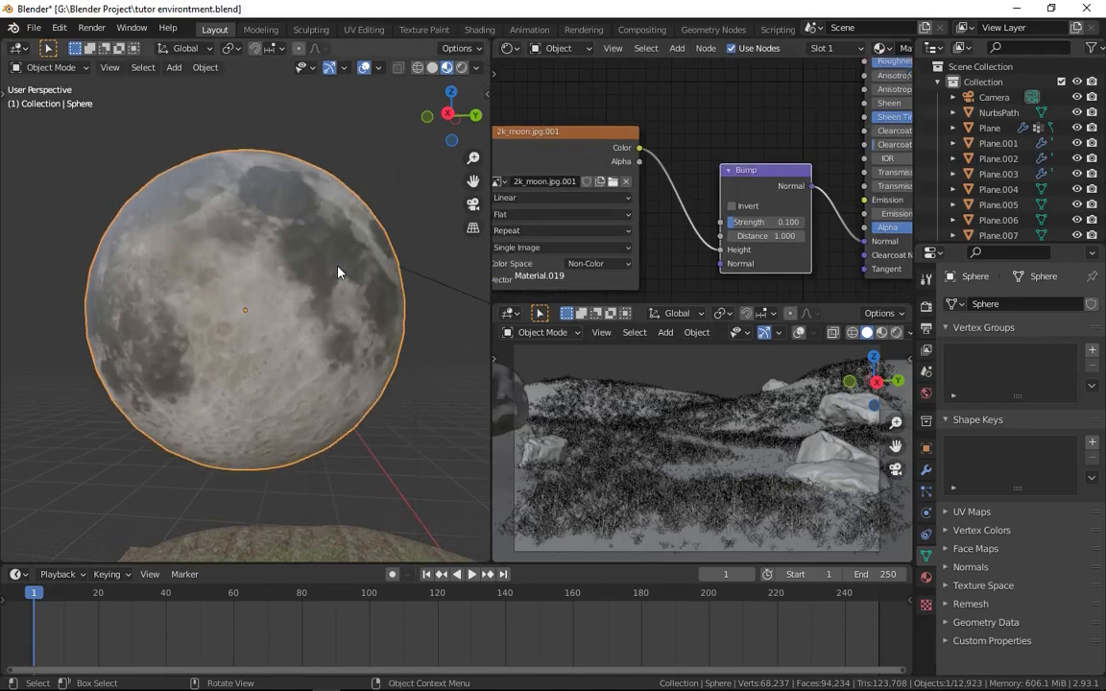
Connect the original sRGB moon image's color to the Emission input of the Principled BSDF
scroll(735, 216, "down", 4)
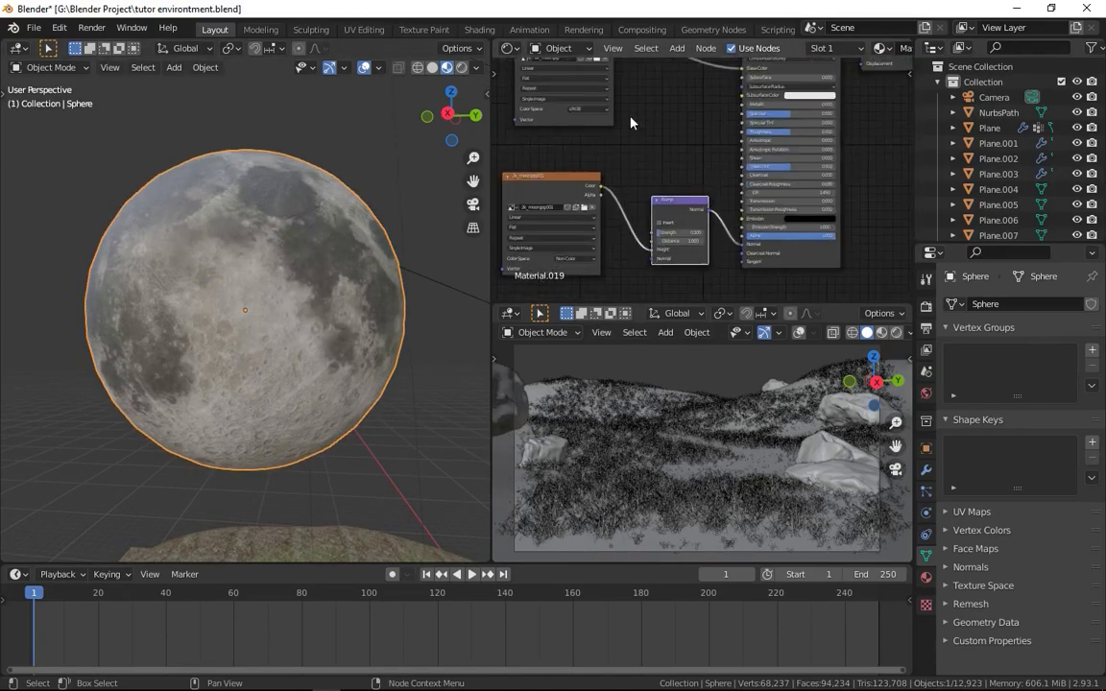
scroll(611, 133, "up", 1)
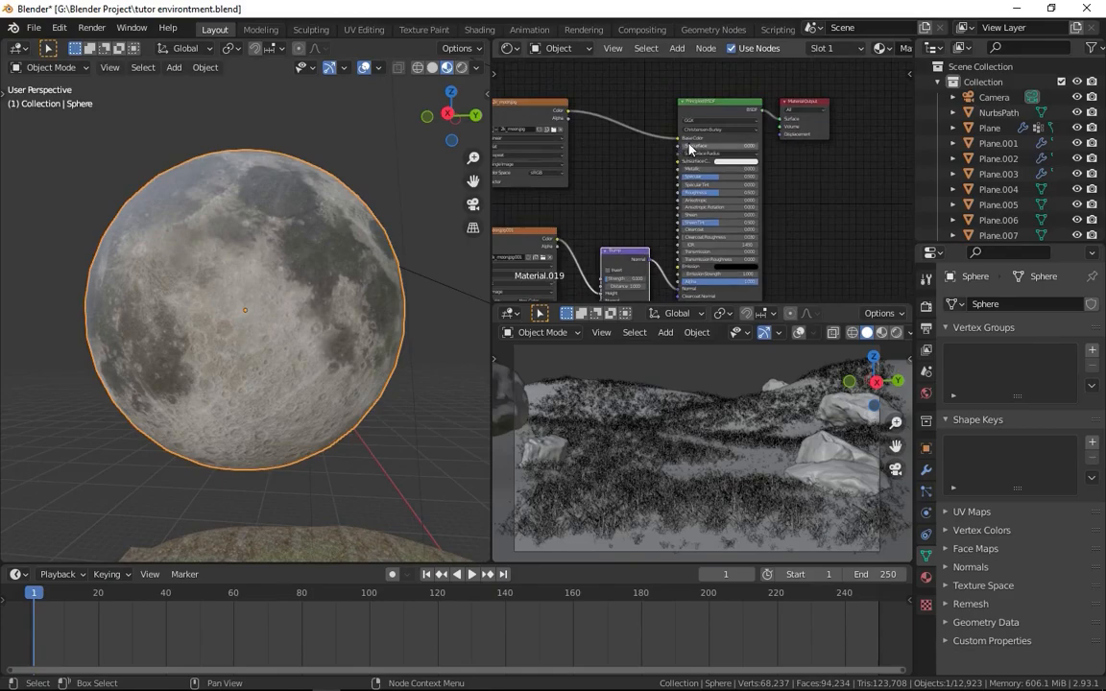
left_click_drag(569, 112, 678, 267)
middle_click_drag(641, 239, 721, 203)
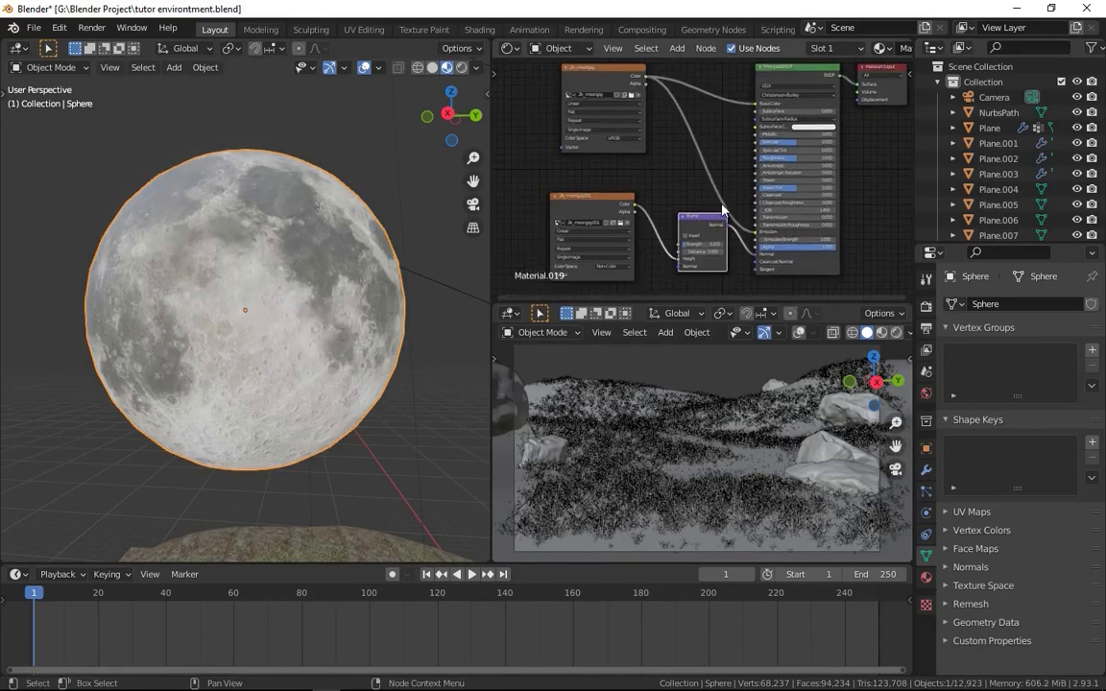
Connect the Non-Color moon image's color to the shader's Roughness input and raise the emission strength to about 1.8
scroll(720, 206, "up", 3)
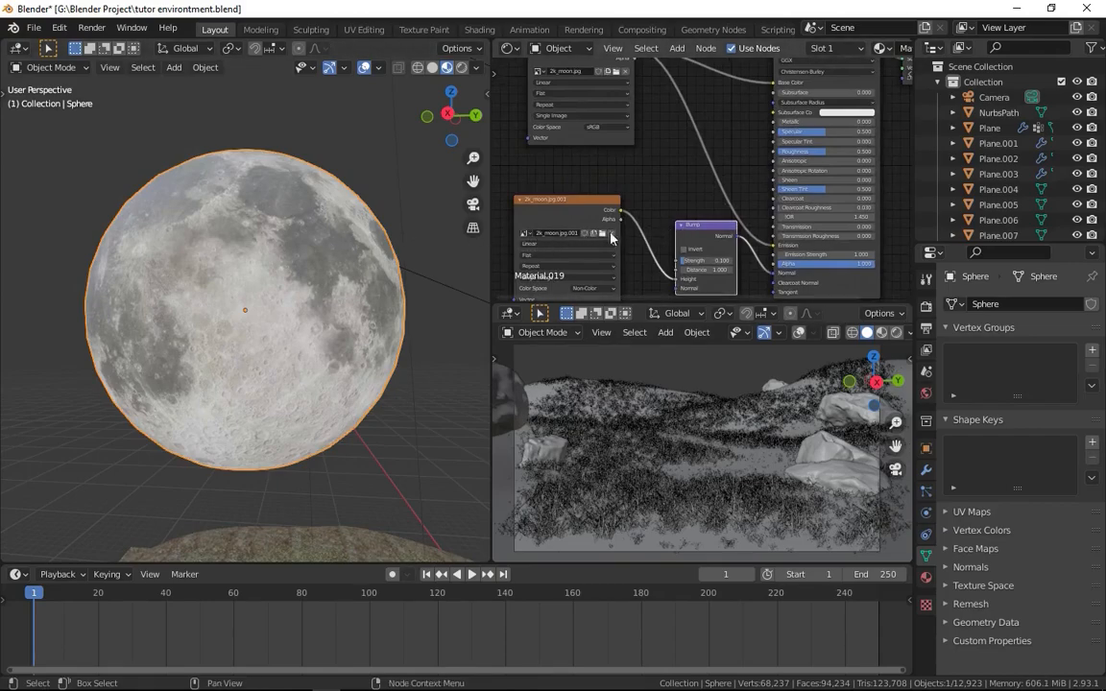
middle_click_drag(629, 210, 585, 212)
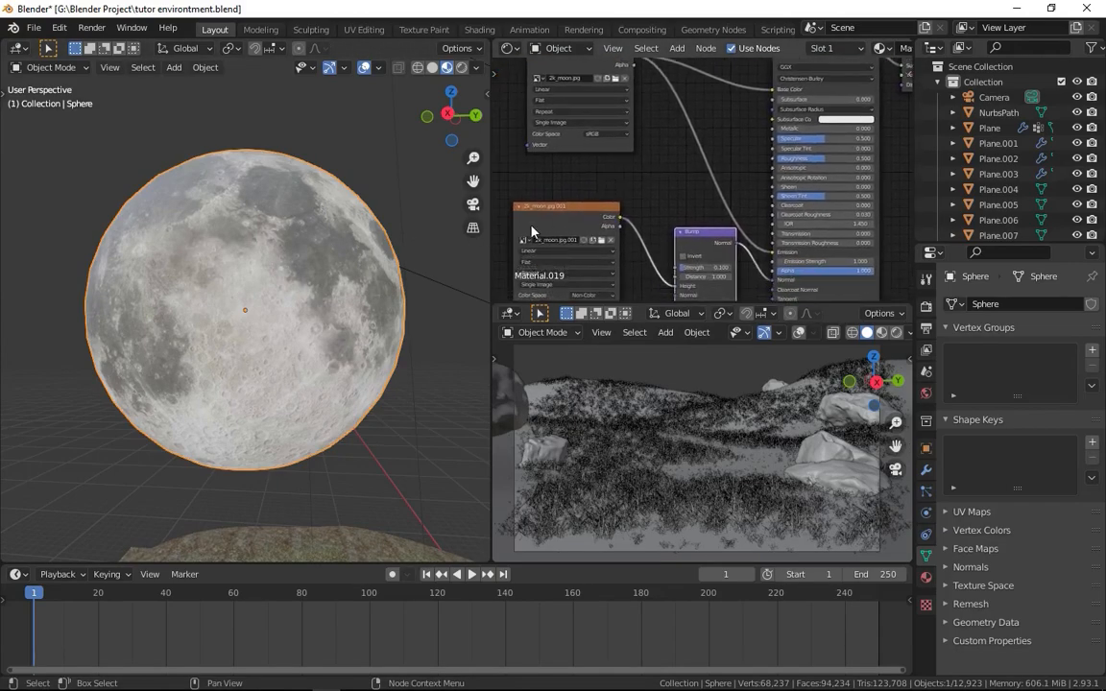
left_click_drag(620, 217, 649, 215)
left_click_drag(750, 160, 771, 160)
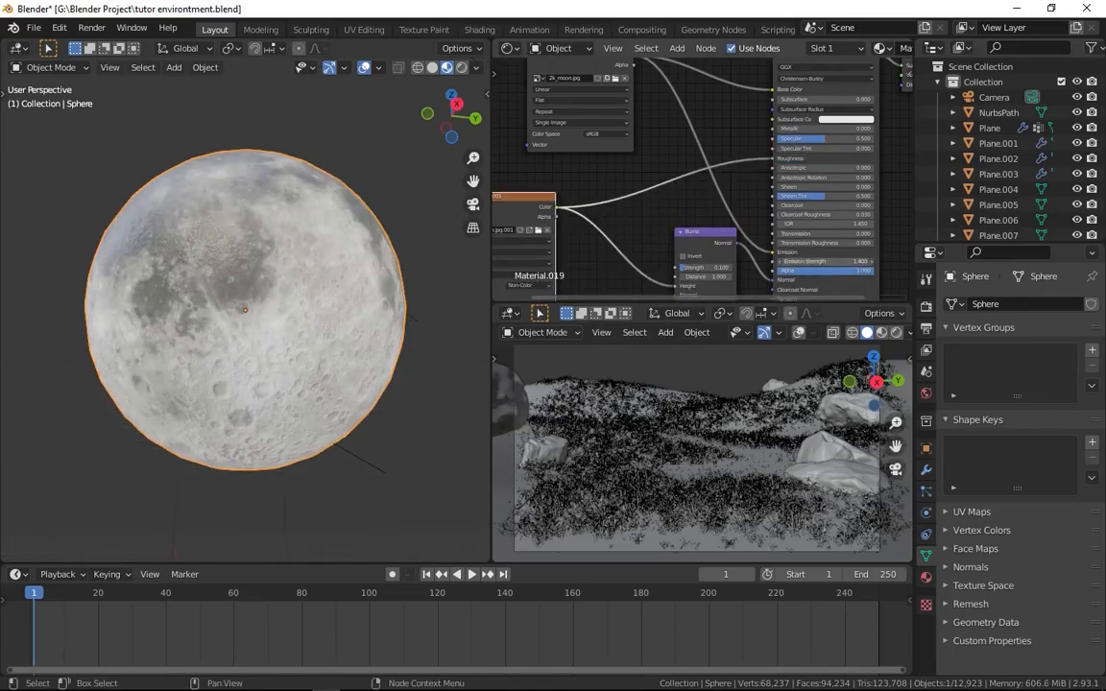
left_click_drag(826, 261, 860, 261)
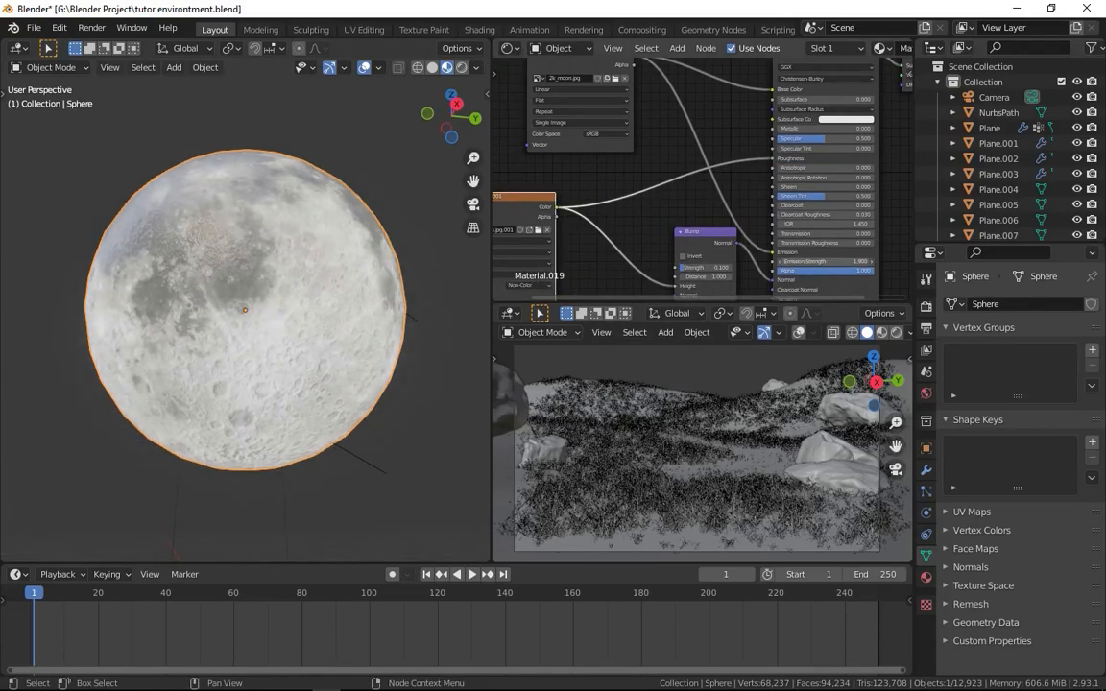
Preview the Non-Color moon image and insert an RGB Curves node between its color and the shader's Roughness input
left_click(519, 219, "ctrl+shift")
middle_click_drag(633, 234, 692, 231)
left_click_drag(541, 210, 442, 214)
key("shift+a")
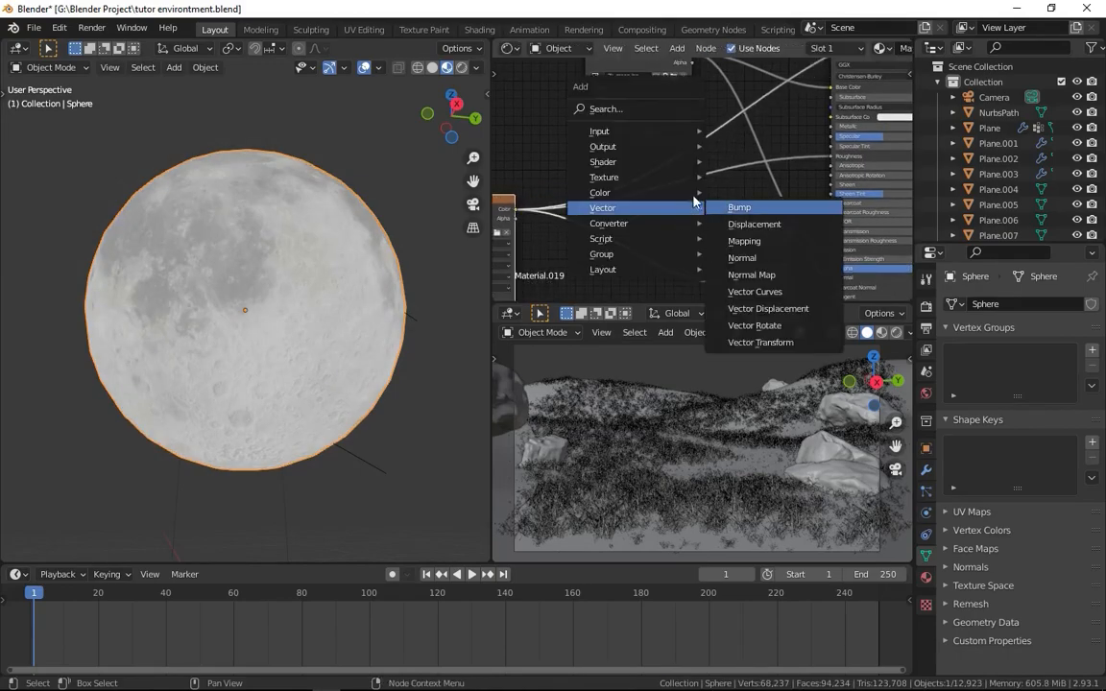
mouse_move(652, 193)
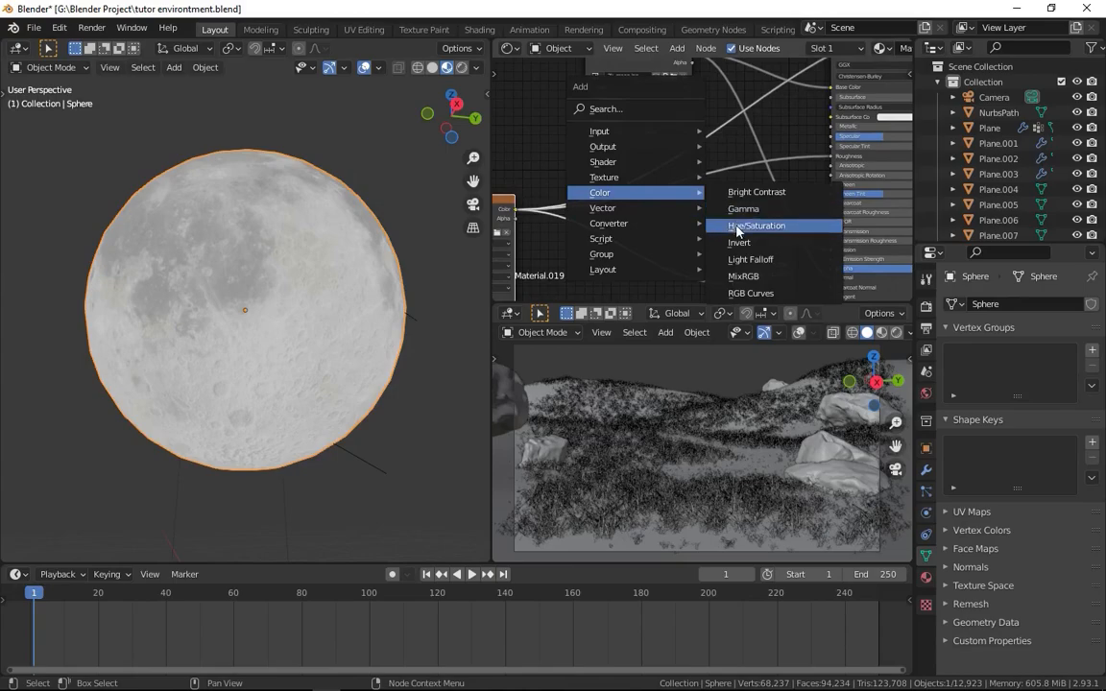
left_click(753, 293)
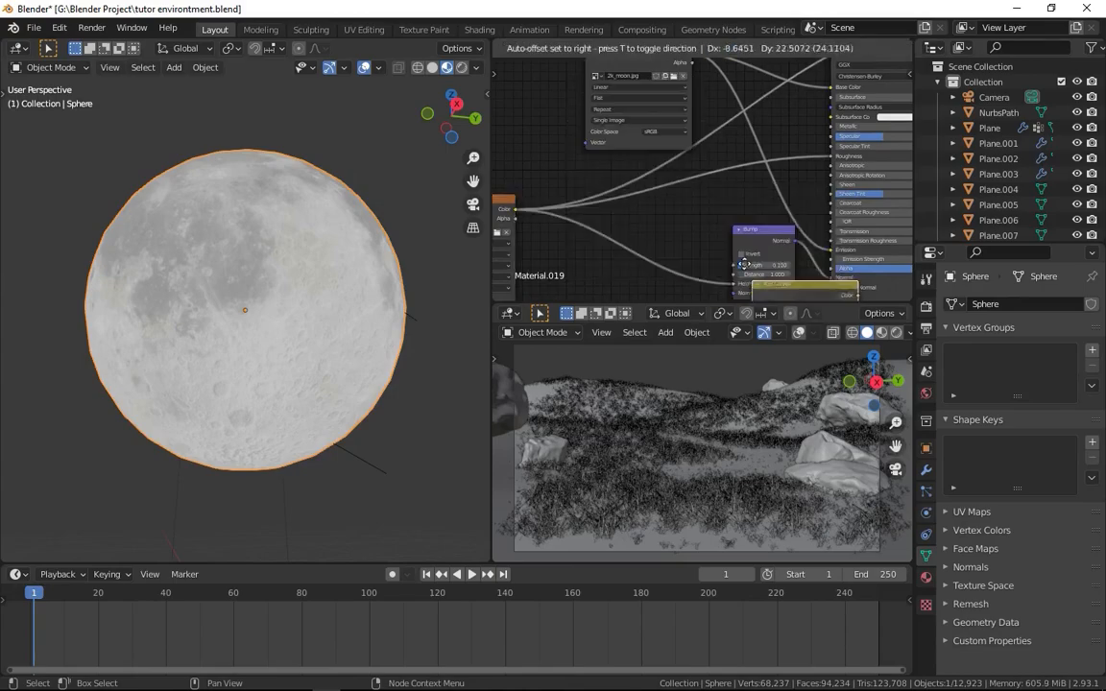
left_click(690, 168)
left_click_drag(716, 182, 705, 141)
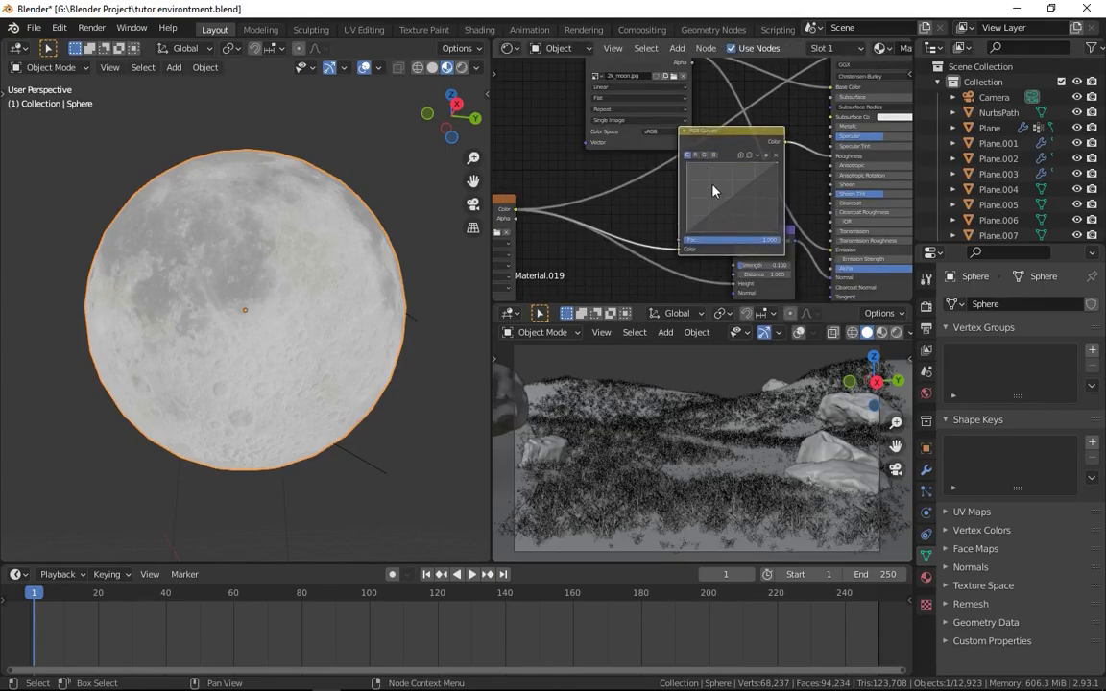
Raise the middle of the RGB curve to about 0.69 and reconnect the Principled BSDF to the Material Output
left_click_drag(728, 204, 742, 181)
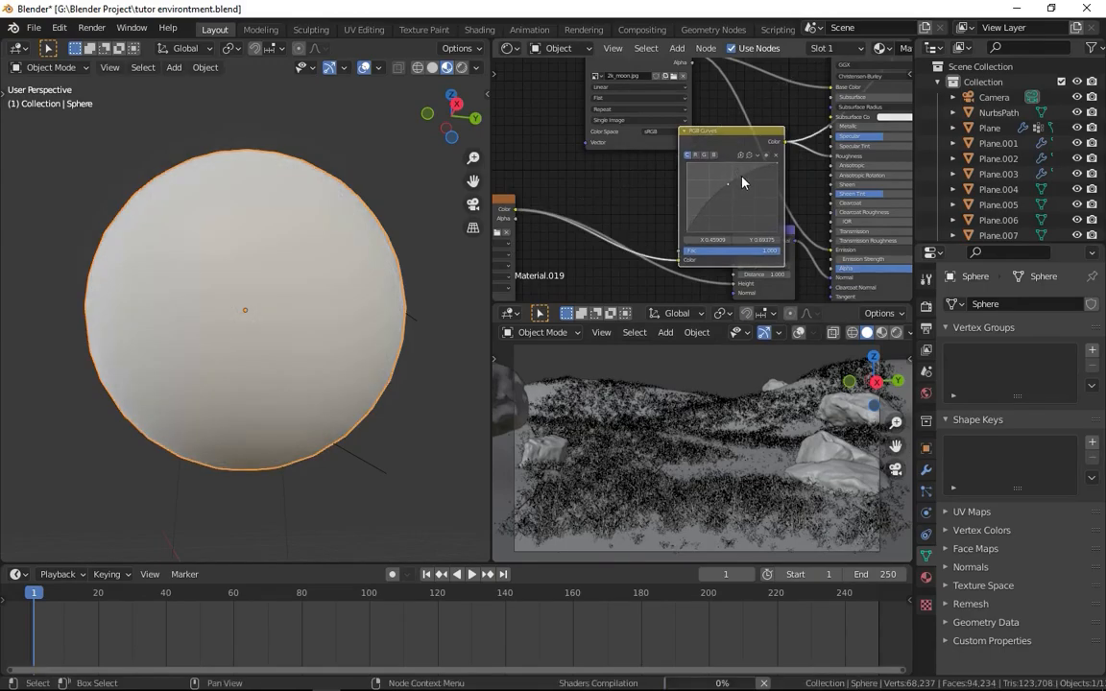
middle_click_drag(697, 202, 619, 242)
scroll(714, 191, "down", 4)
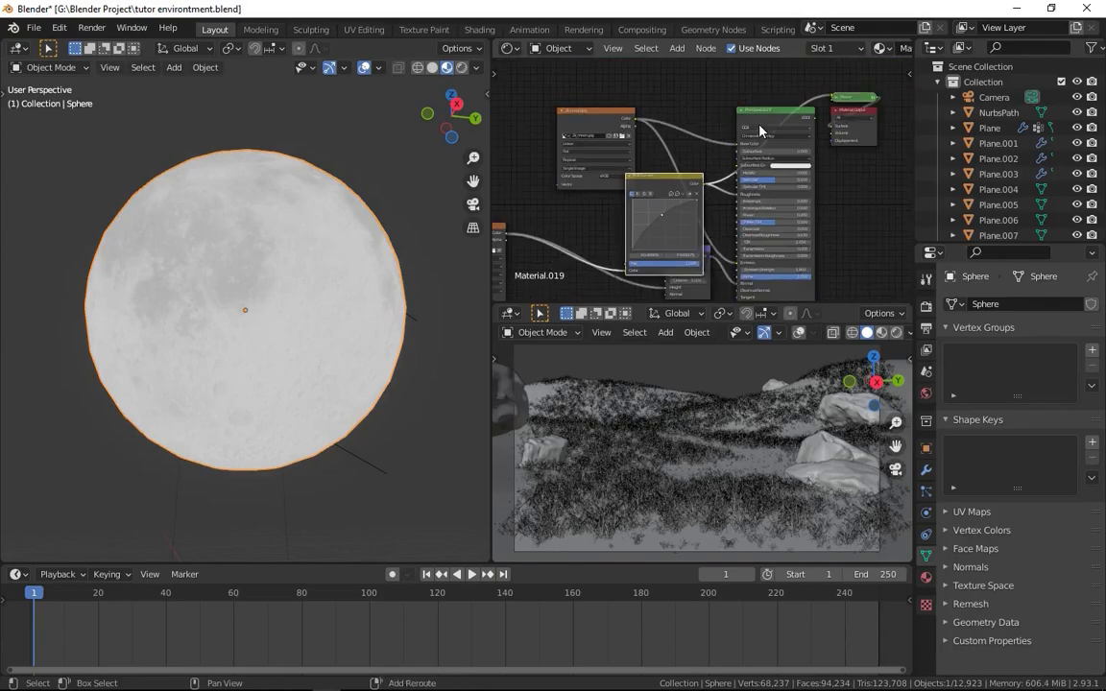
left_click(759, 126, "ctrl+shift")
mouse_move(863, 132)
left_mouse_down()
mouse_move(906, 126)
mouse_move(519, 126)
left_mouse_up()
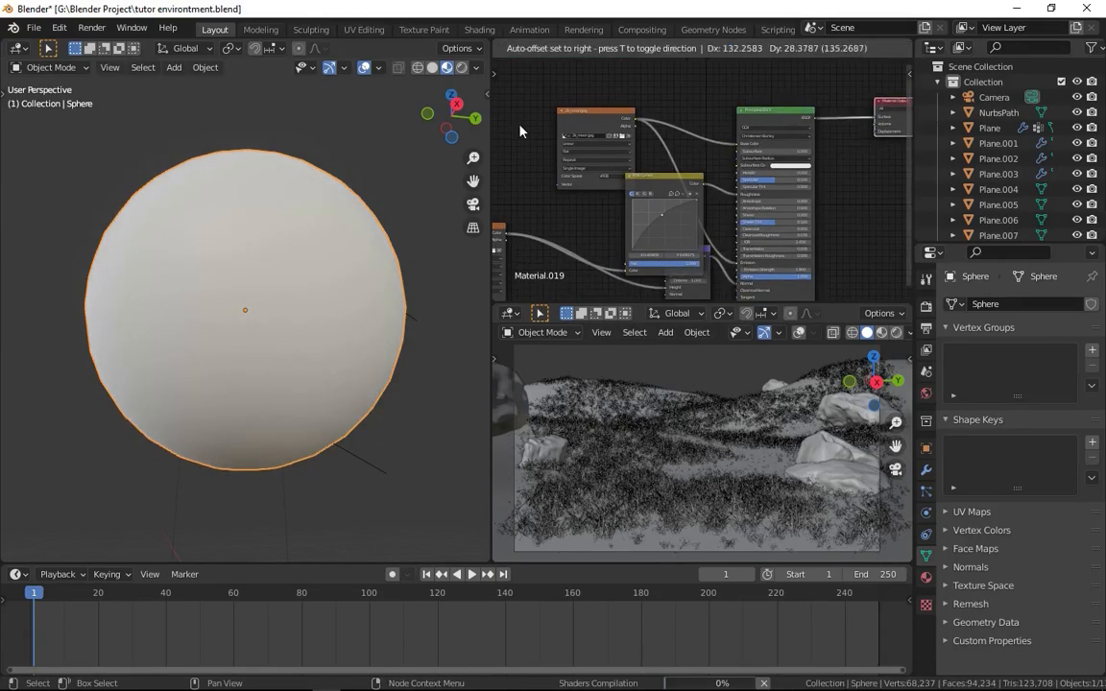
Check the finished moon through the scene camera with the moon deselected, and save the scene
middle_click_drag(372, 305, 356, 333)
scroll(356, 334, "down", 2)
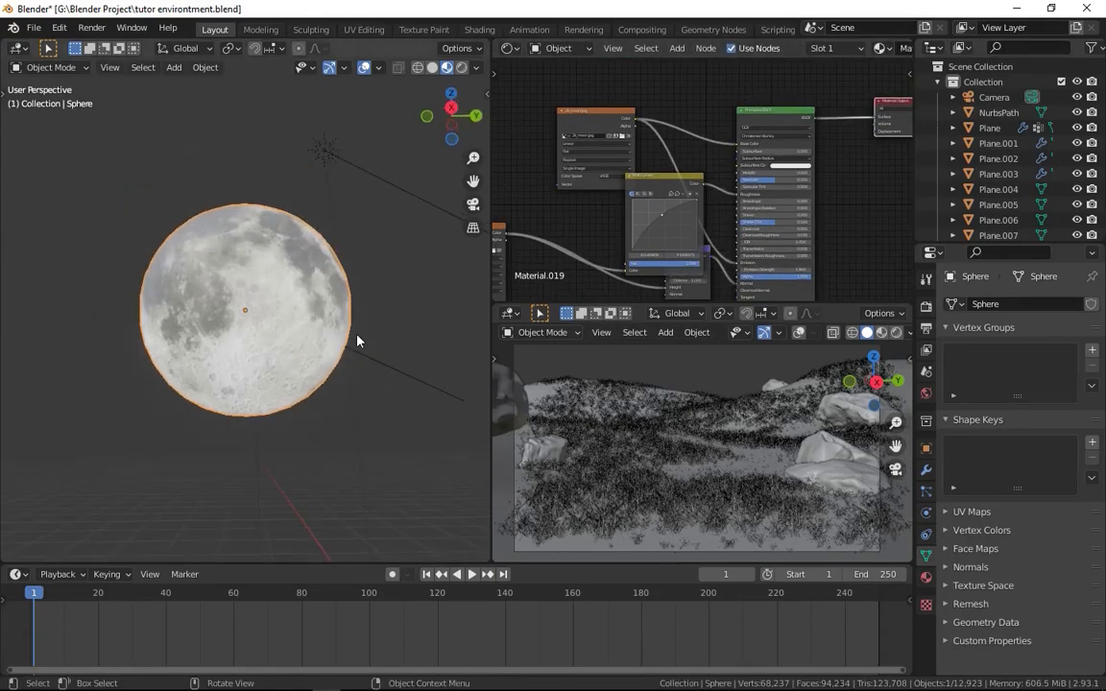
key("KP_0")
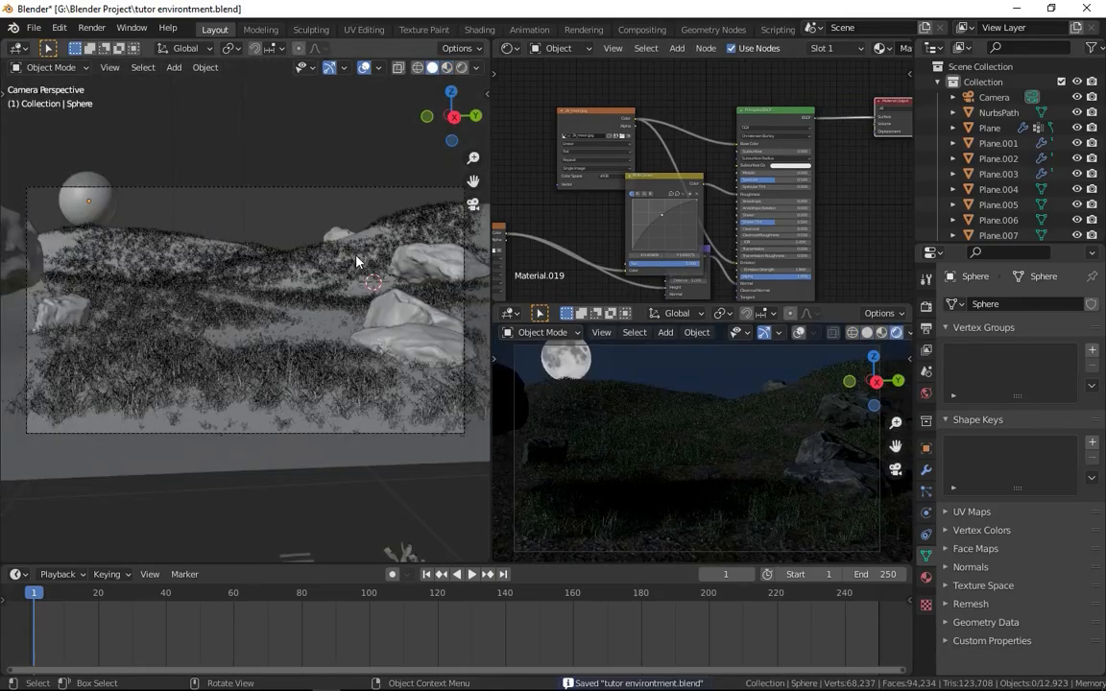
key("alt+a")
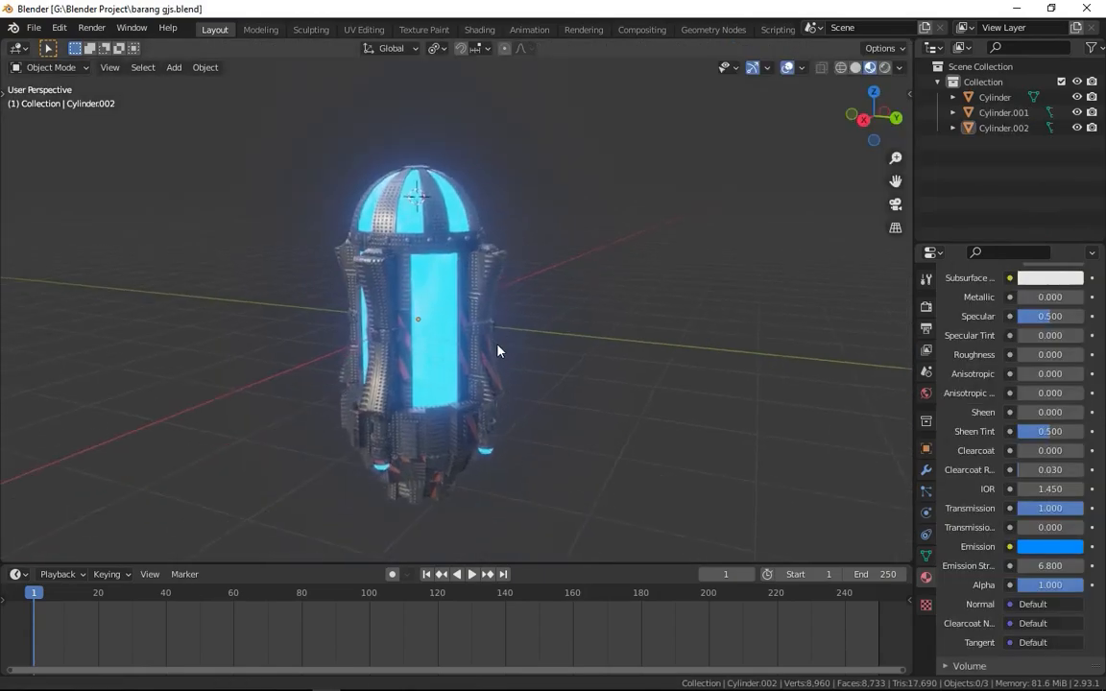
Examine the glowing sci-fi capsule in barang gjs.blend from above, below and the side
scroll(497, 350, "up", 4)
middle_click_drag(514, 345, 480, 315)
left_click(481, 305)
middle_click_drag(482, 213, 434, 311)
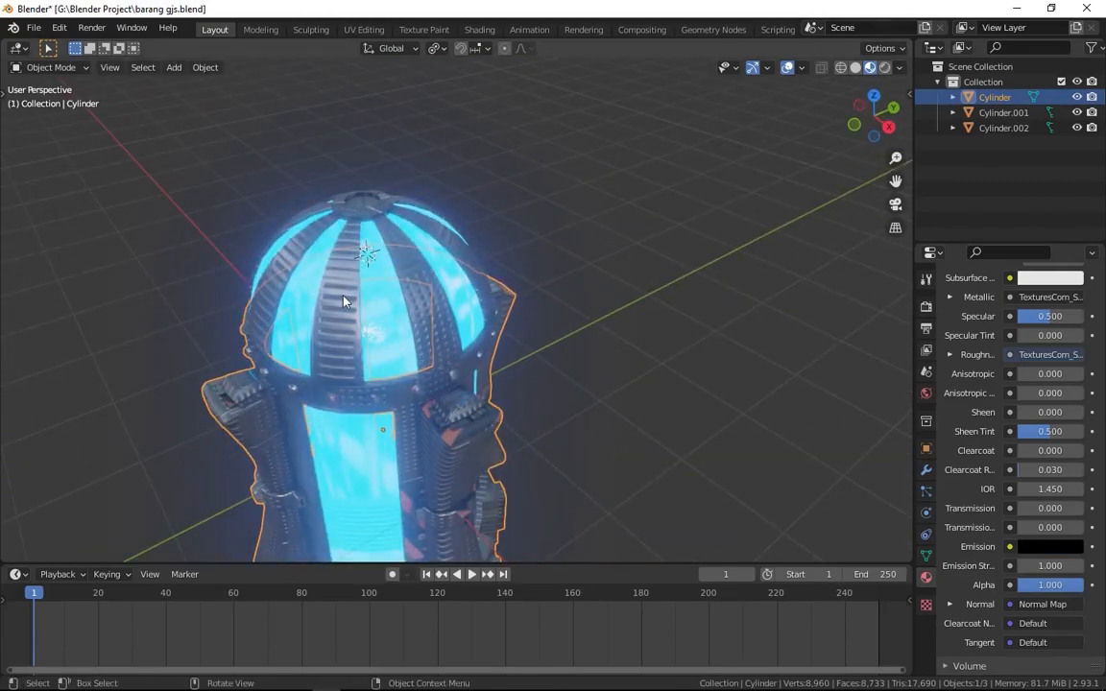
scroll(345, 296, "down", 4)
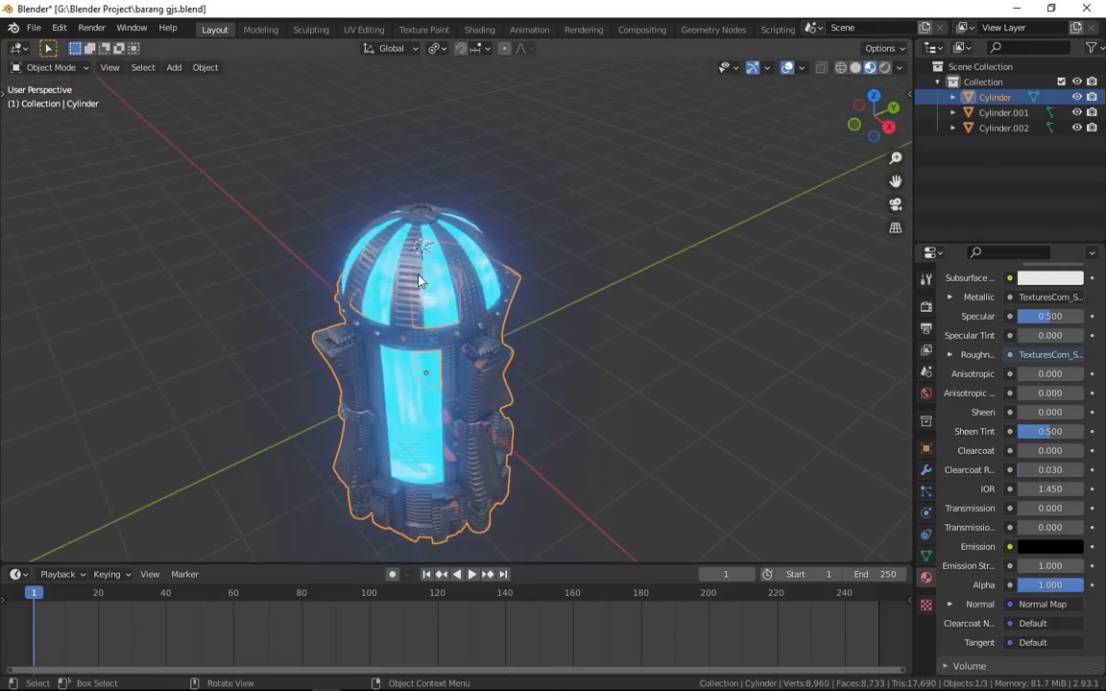
middle_click_drag(420, 290, 599, 182)
scroll(600, 192, "up", 4)
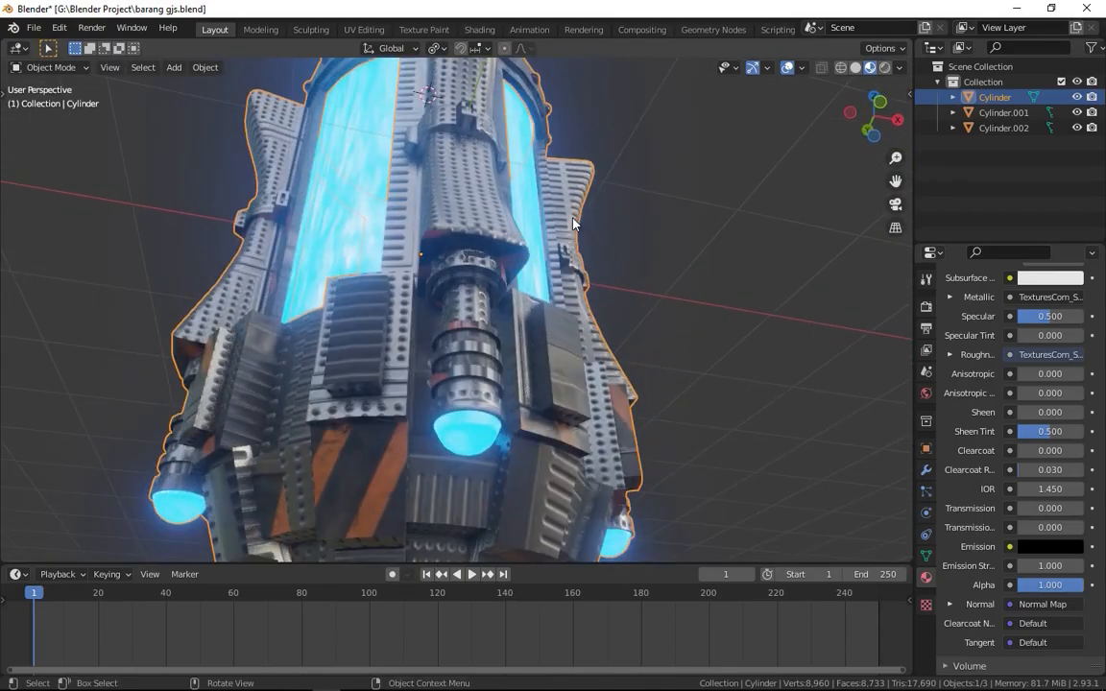
middle_click_drag(575, 223, 607, 302)
scroll(608, 301, "down", 6)
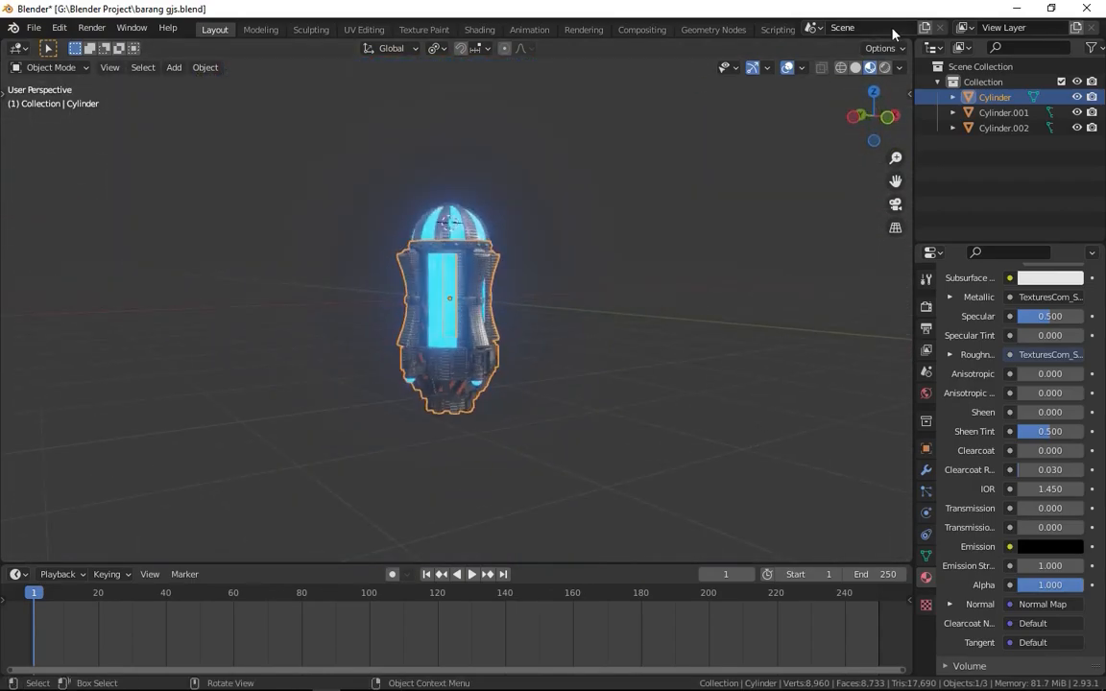
Split the 3D viewport, turn the new area into a Shader Editor and show the nodes of Material.002
left_click_drag(910, 35, 543, 44)
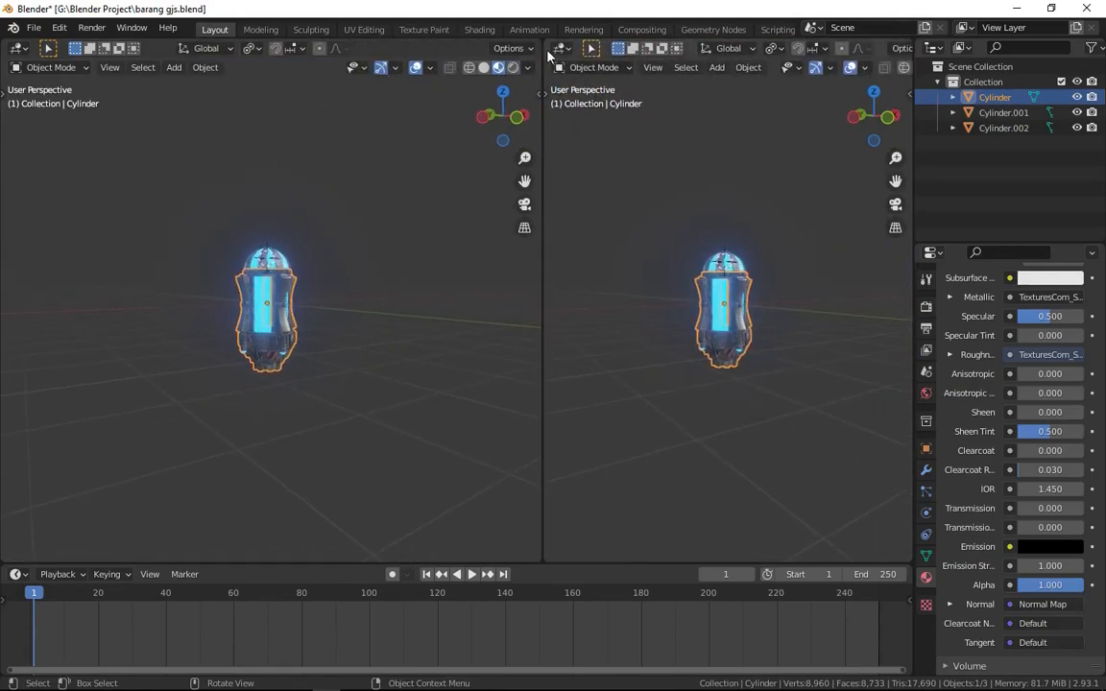
left_click(559, 47)
left_click(64, 195)
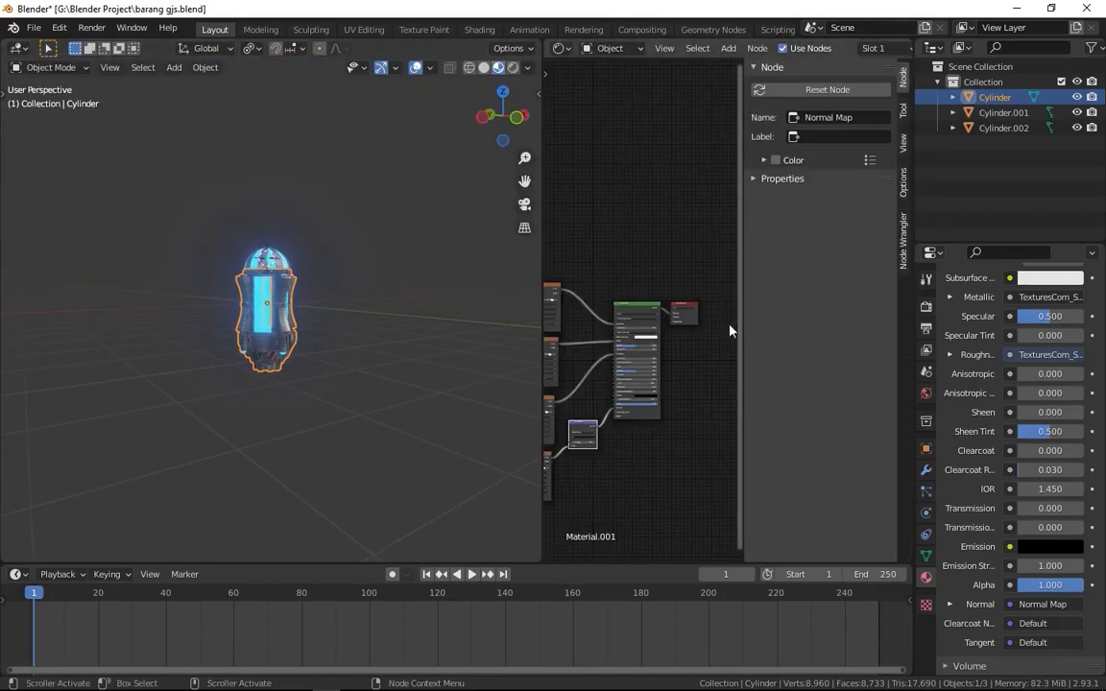
key("n")
key("Home")
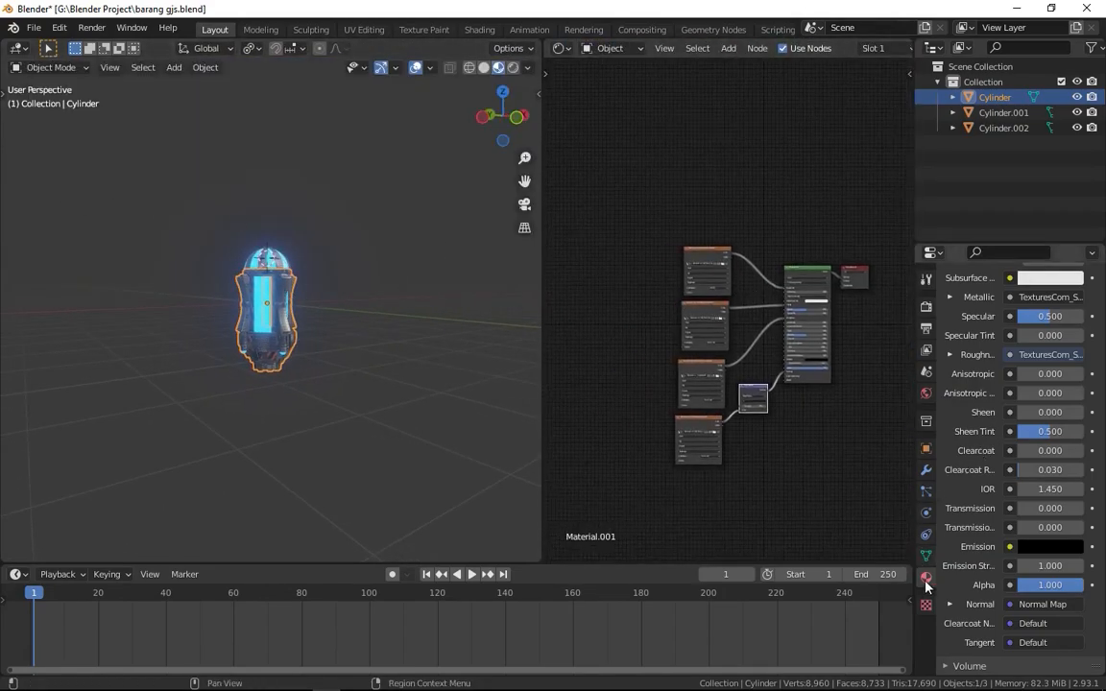
scroll(986, 377, "up", 10)
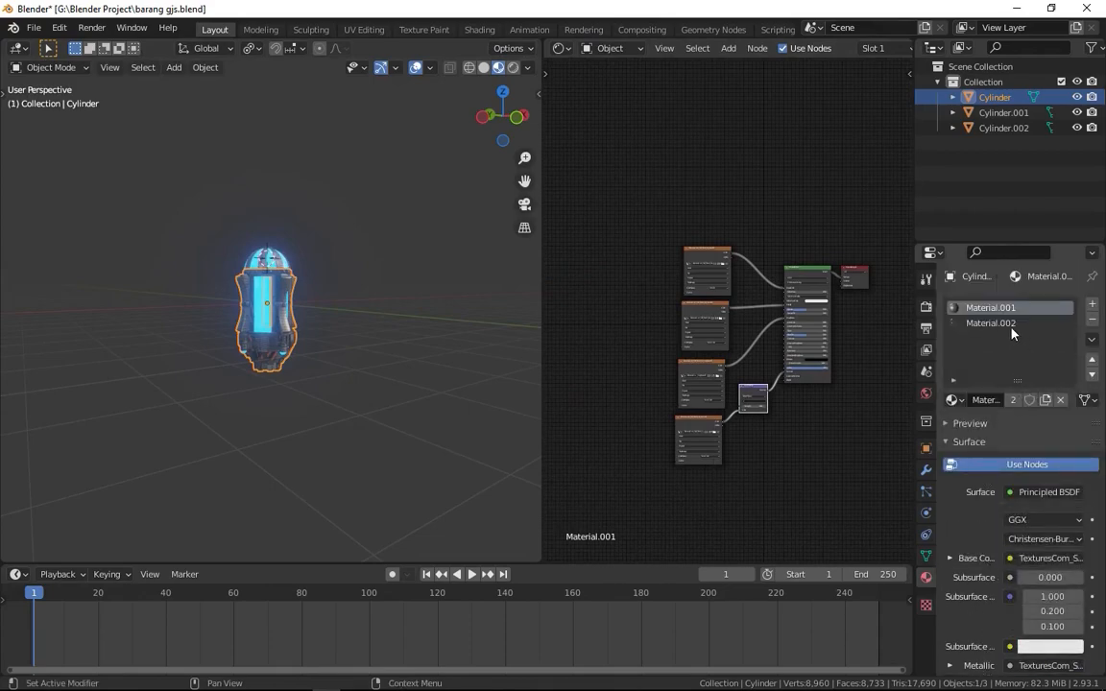
left_click(998, 324)
scroll(606, 340, "up", 4)
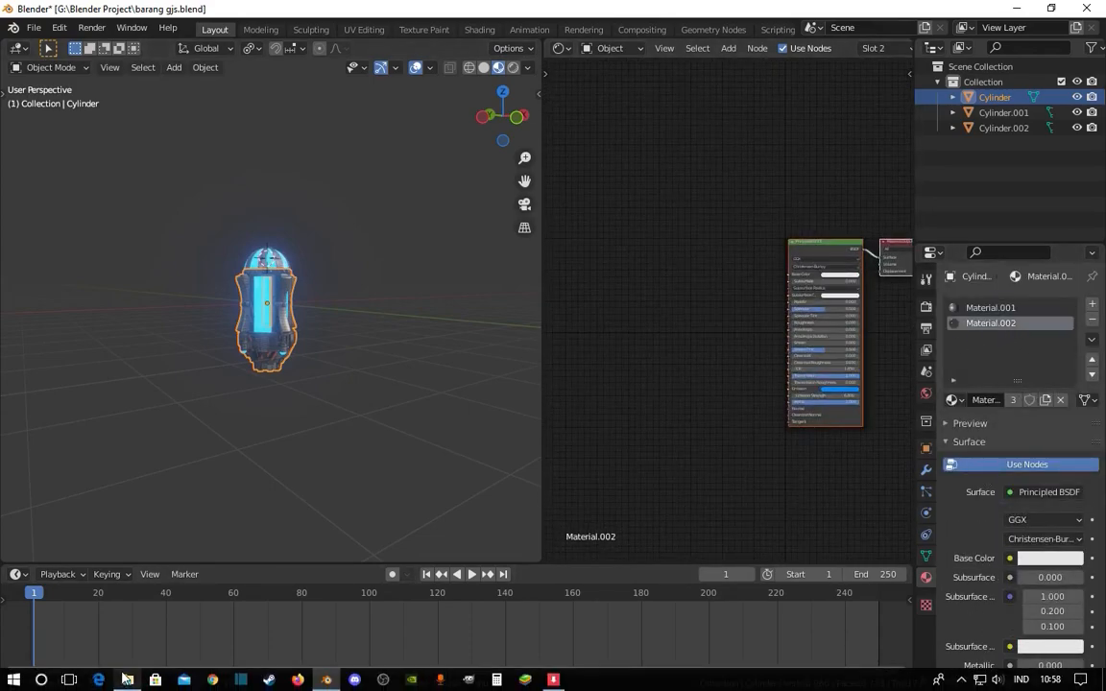
Bring the Chip005_2K_Displacement.jpg image from the Texture folder into the node tree of Material.002
left_click(124, 679)
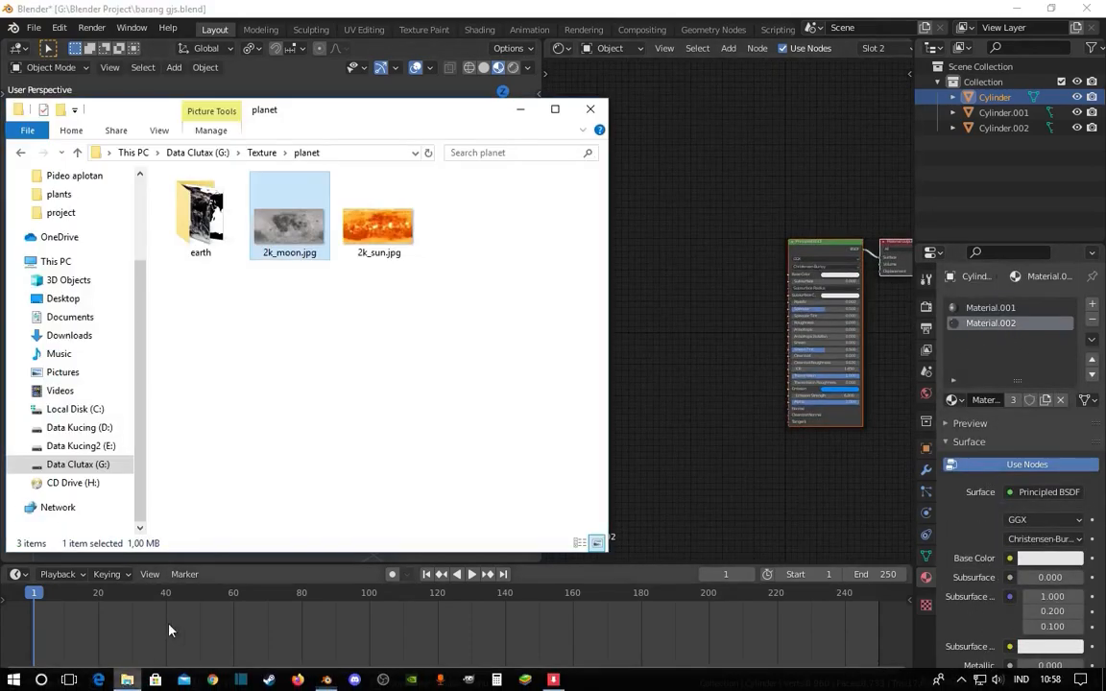
left_click(261, 153)
scroll(365, 238, "up", 15)
left_click_drag(364, 238, 480, 365)
Insert a ColorRamp on the link into Emission Strength and move its black stop to about 0.205
key("shift+a")
mouse_move(699, 341)
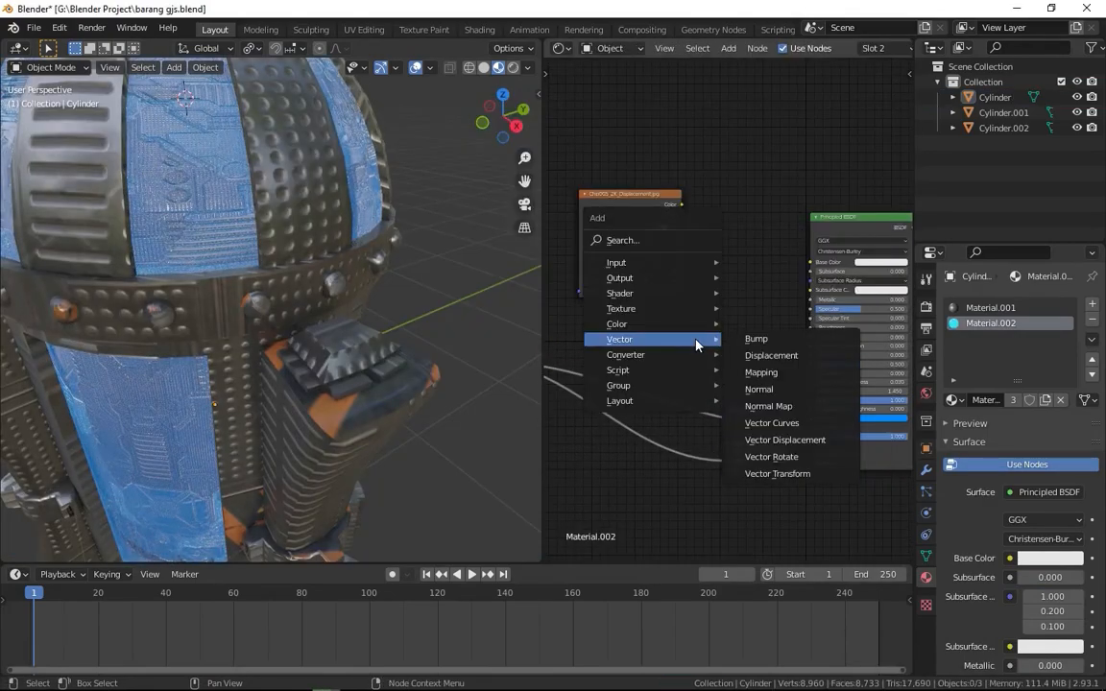
mouse_move(672, 354)
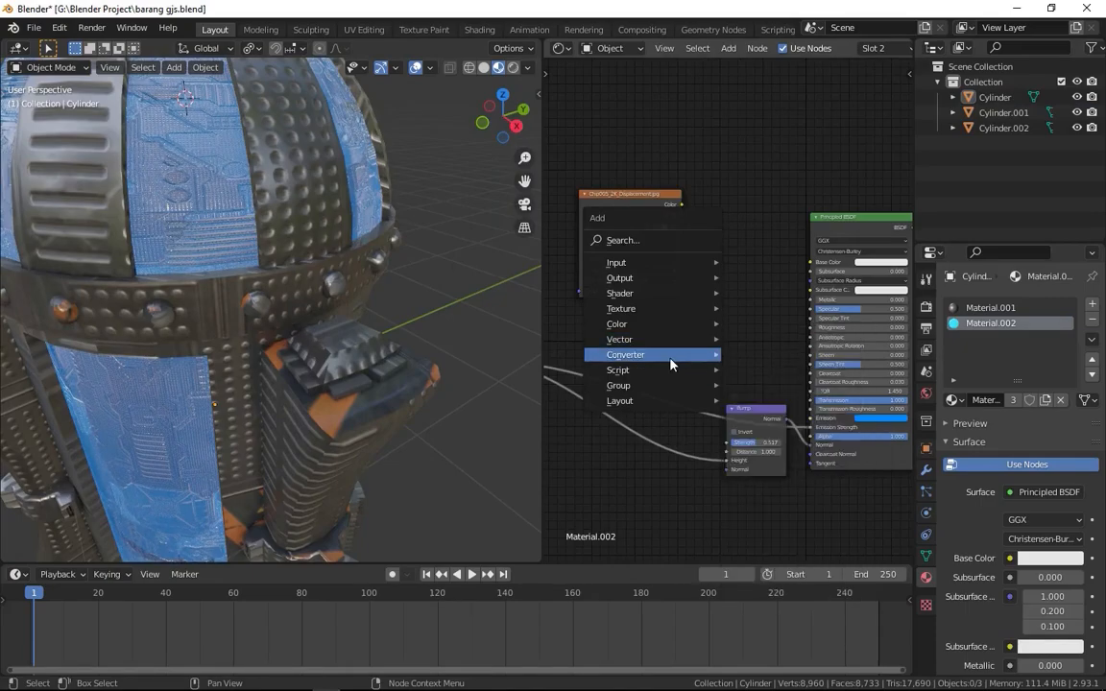
left_click(778, 395)
left_click(677, 329)
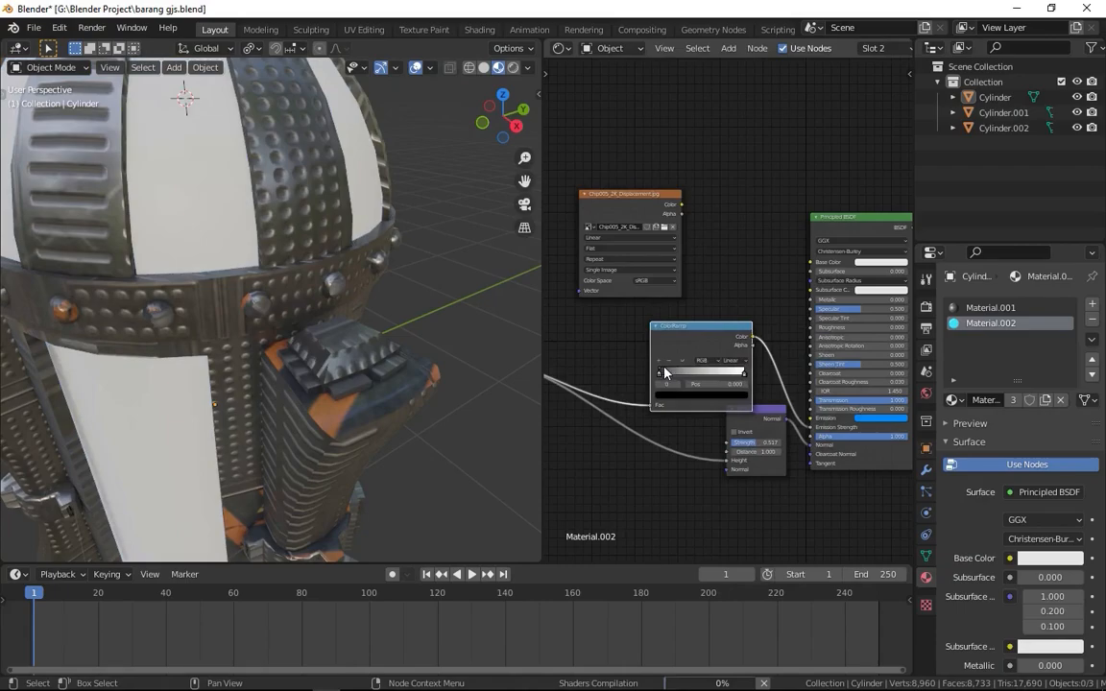
left_click_drag(664, 372, 532, 351)
Insert a Math node set to Multiply by about 24.9 before Emission Strength and make the emission color a lighter blue
key("shift+a")
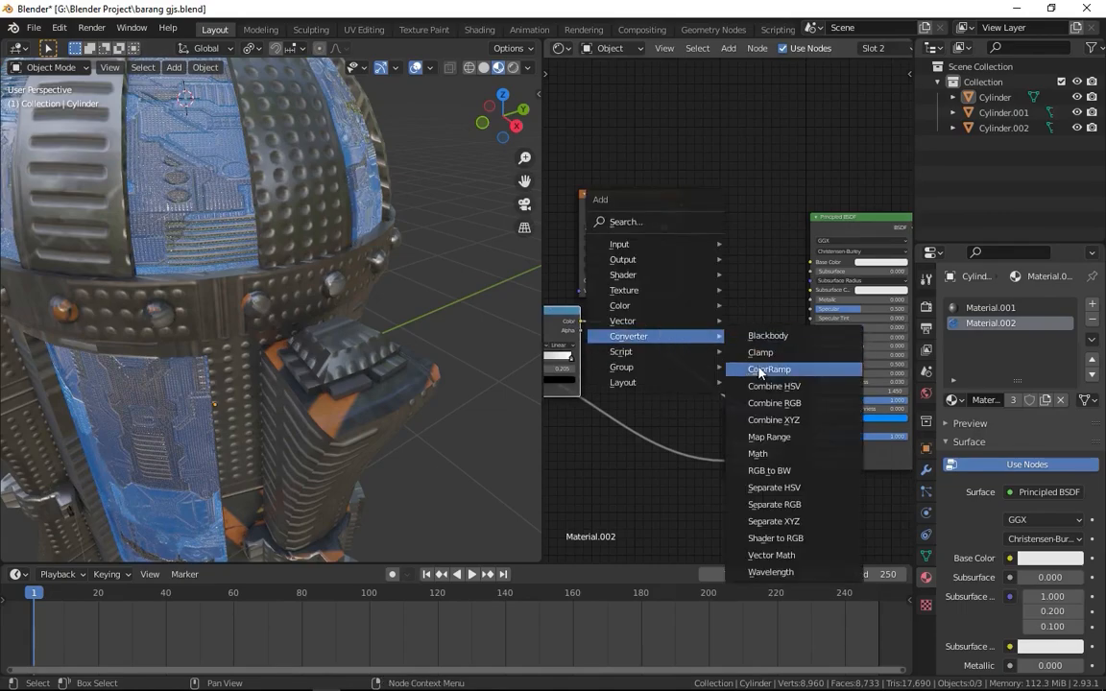
left_click(789, 440)
left_click(658, 345)
left_click(675, 365)
left_click(676, 409)
left_click_drag(708, 398, 1066, 427)
left_click(879, 418)
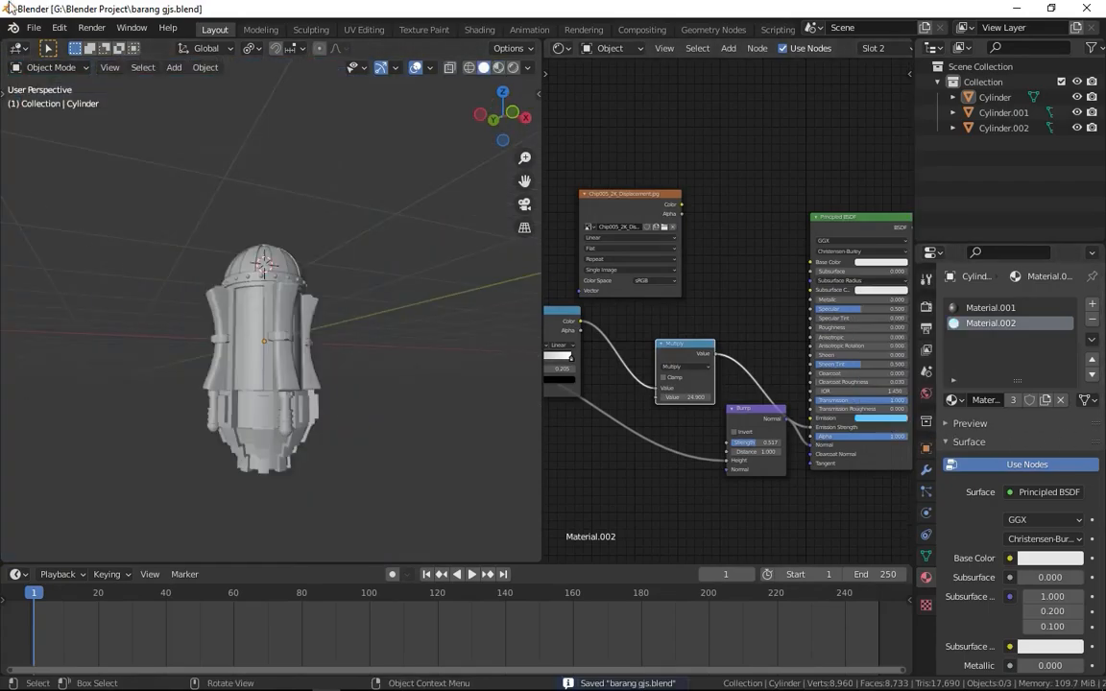
Reopen tutor environtment.blend and append the capsule's three Cylinder objects from barang gjs.blend
left_click(42, 29)
mouse_move(69, 76)
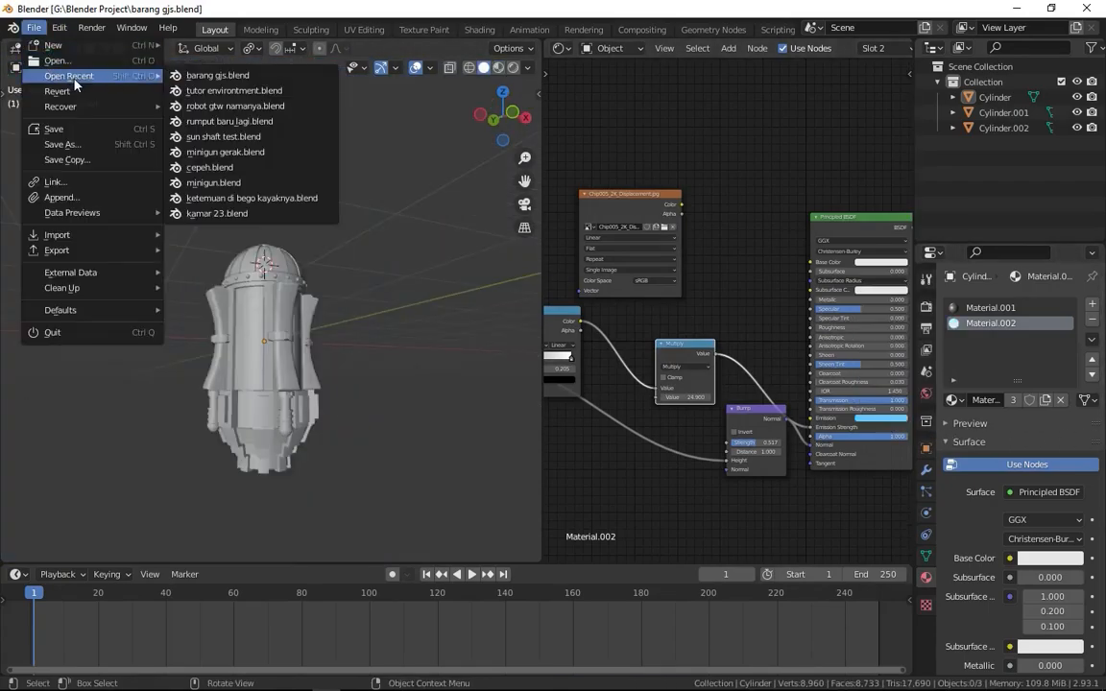
left_click(206, 86)
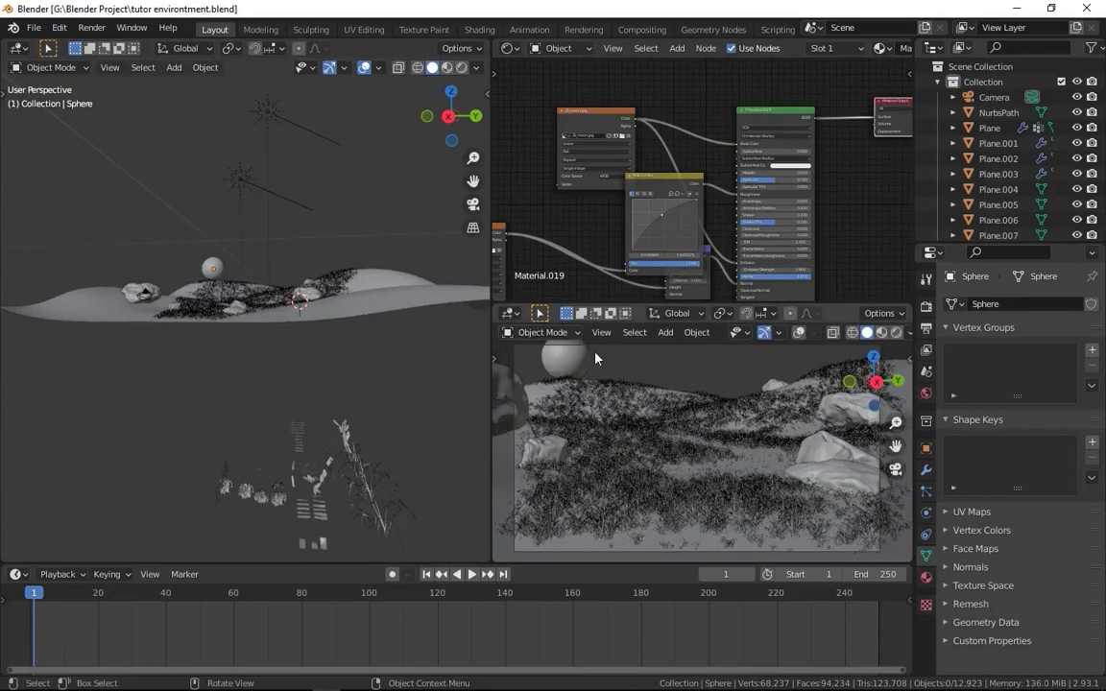
left_click(398, 299)
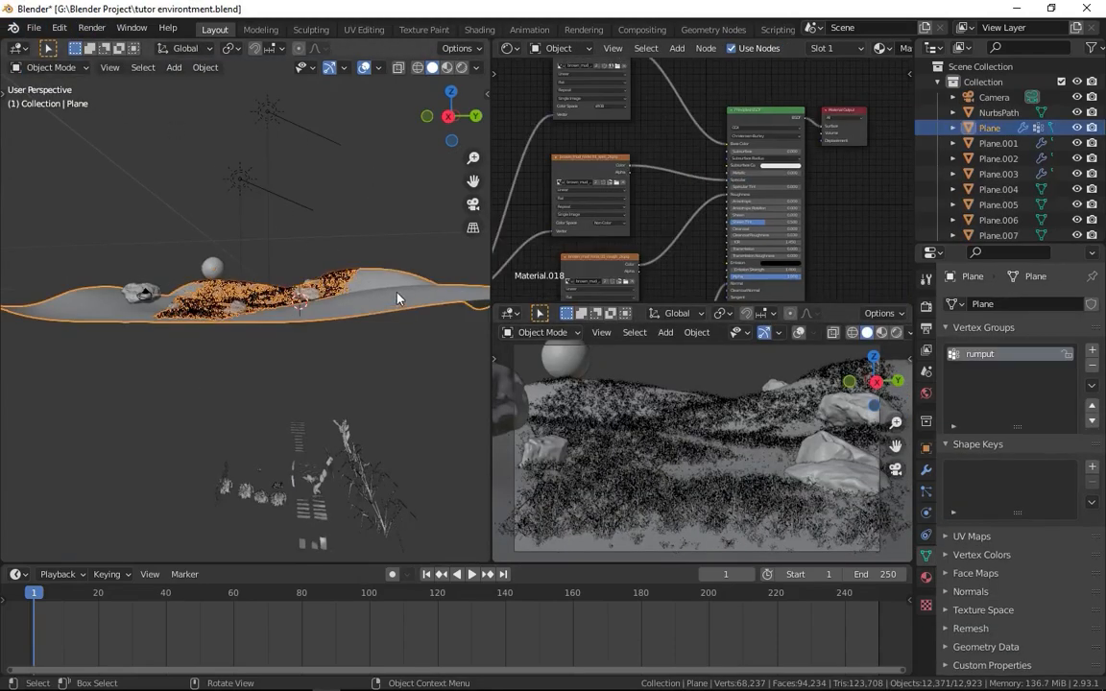
left_click(34, 28)
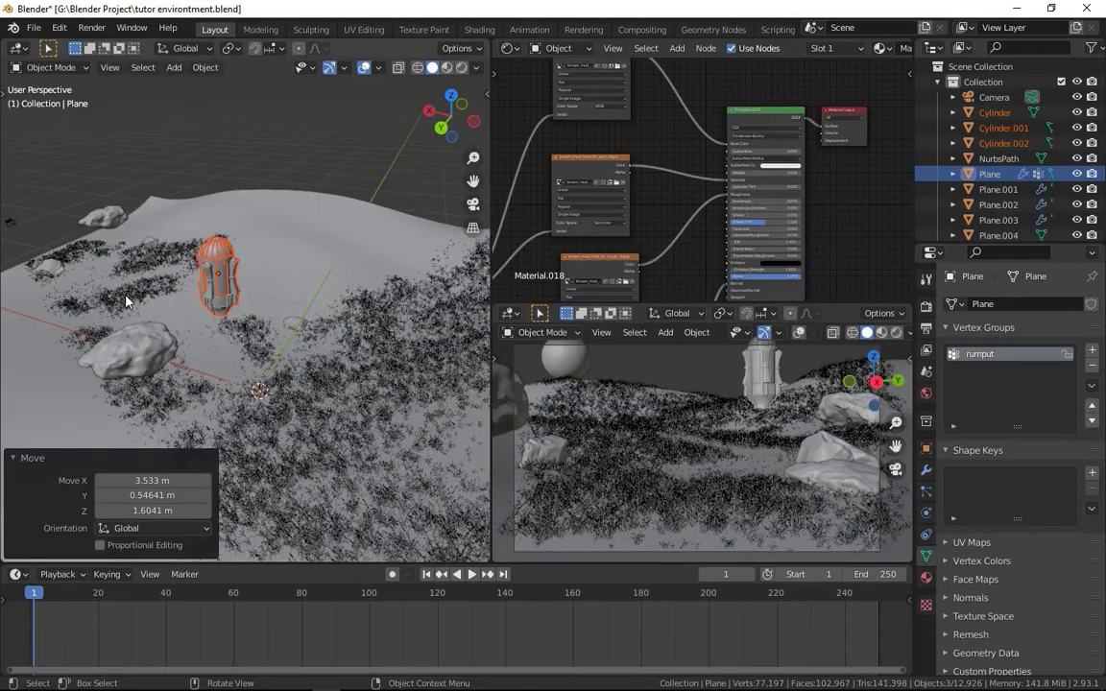
Move the appended capsule parts together to hover over the grassy ground, behind and beside the large rocks in the camera view
middle_click_drag(126, 301, 278, 264)
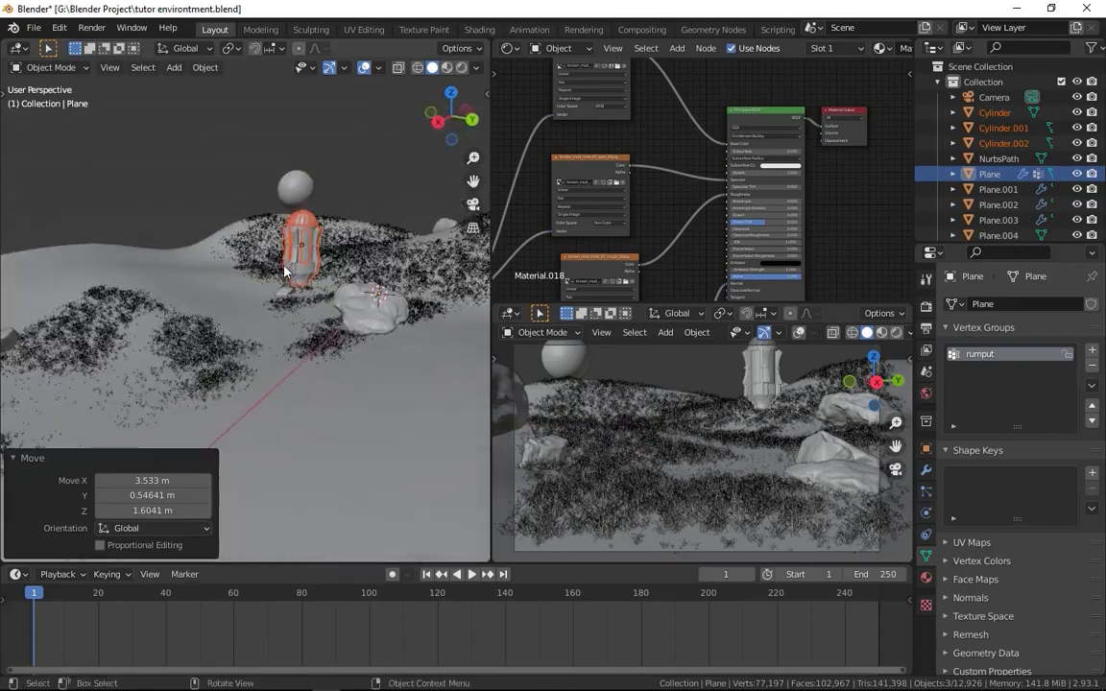
key("g")
key("KP_Decimal")
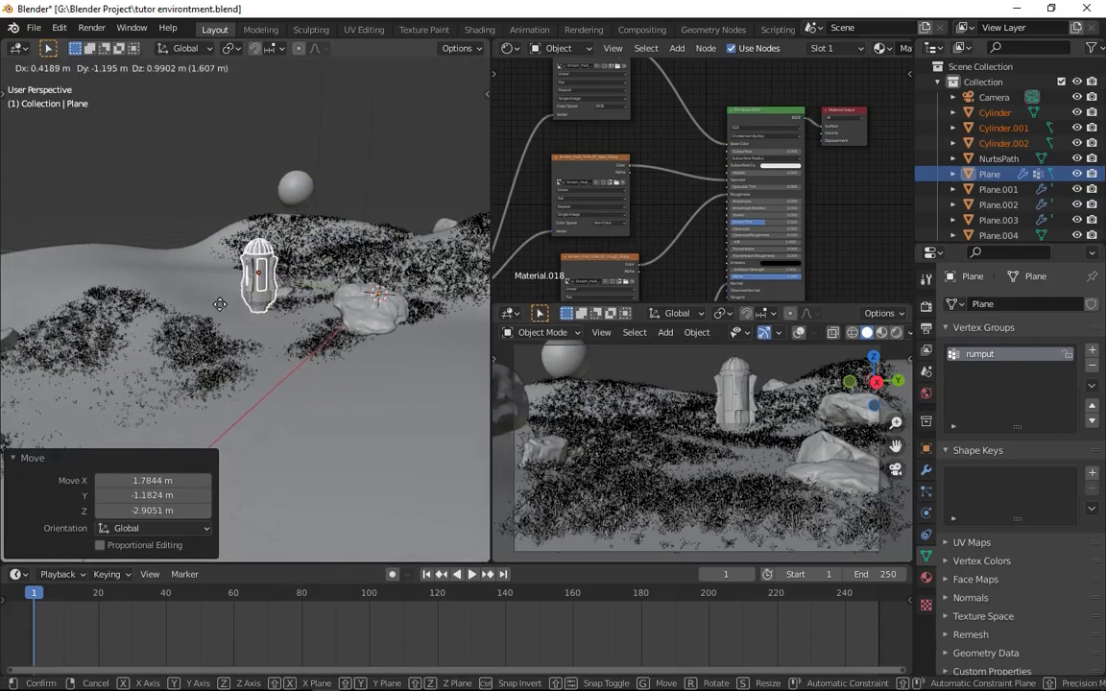
left_click(377, 201)
middle_click_drag(278, 294, 303, 285)
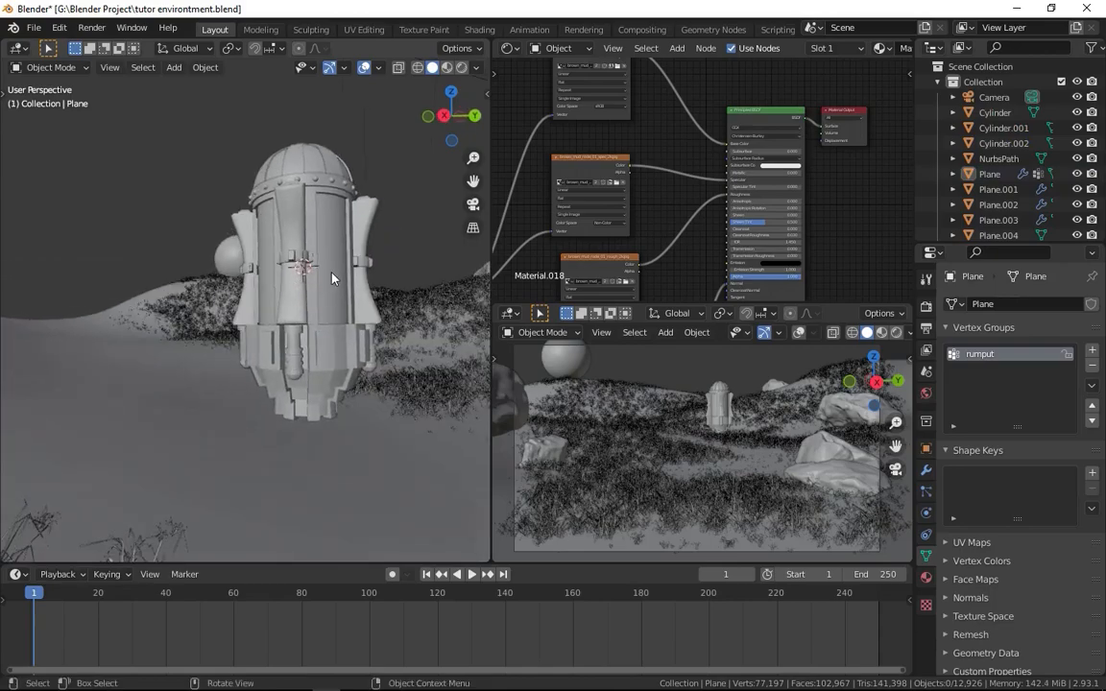
Select the capsule's body, panels and dome and join them into one object
left_click(331, 277)
left_click(293, 352, "shift")
key("ctrl+z")
left_click(320, 165, "shift")
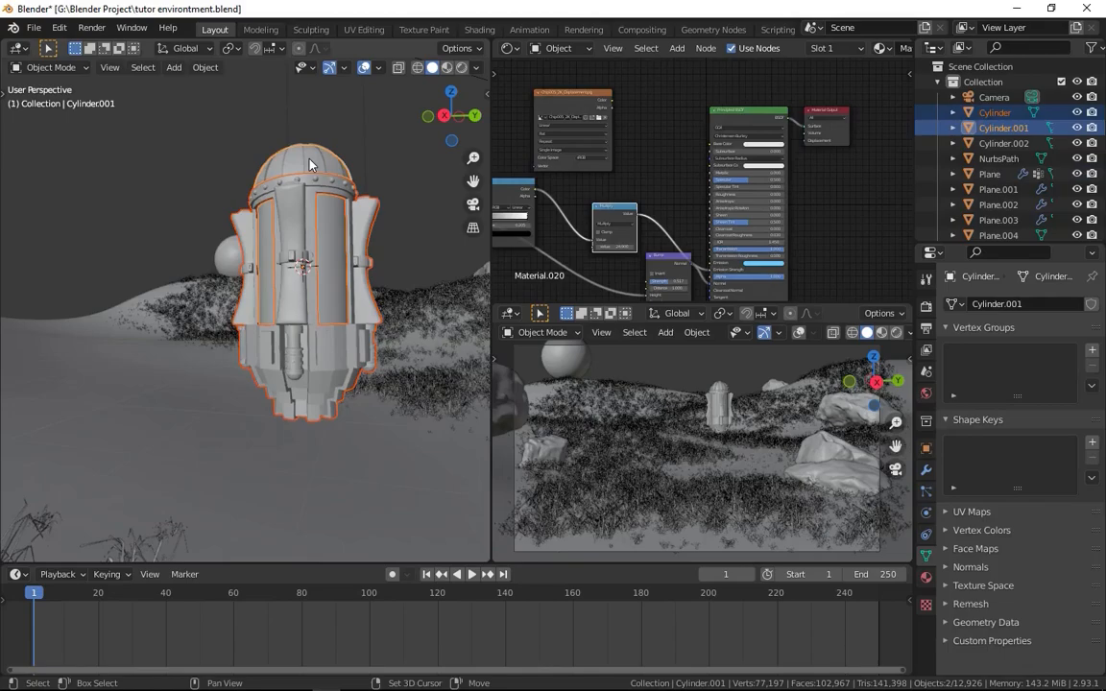
left_click(309, 168, "shift")
middle_click_drag(296, 212, 333, 251)
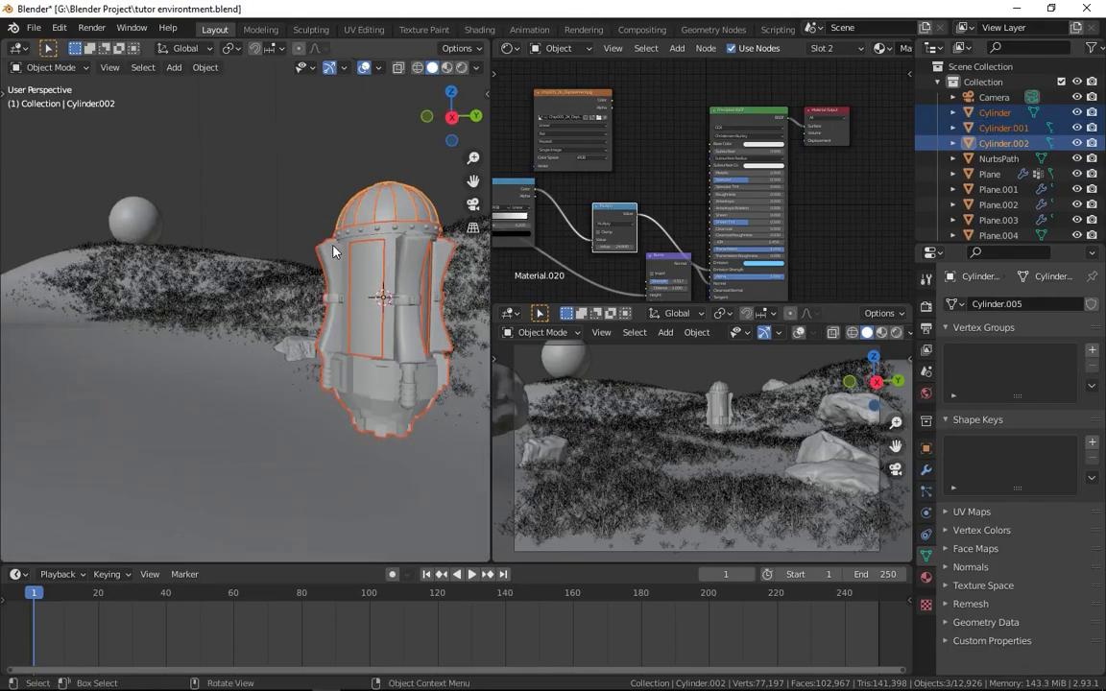
key("ctrl+j")
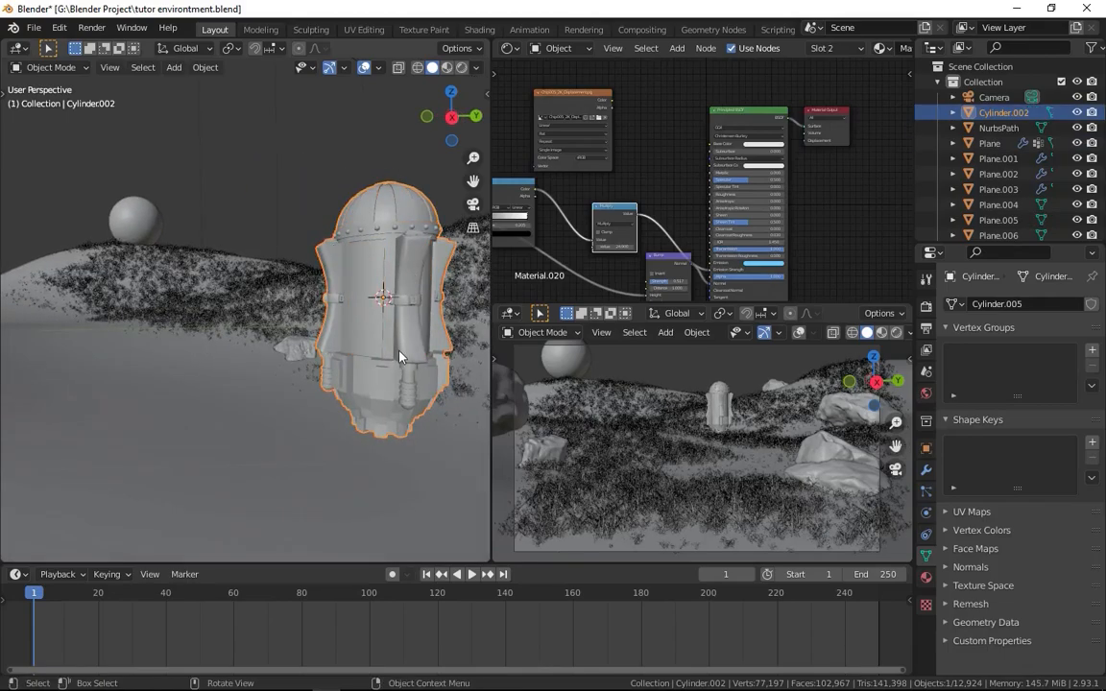
Preview the camera view in rendered shading and move the capsule slightly closer to the moon and above the grass
key("z")
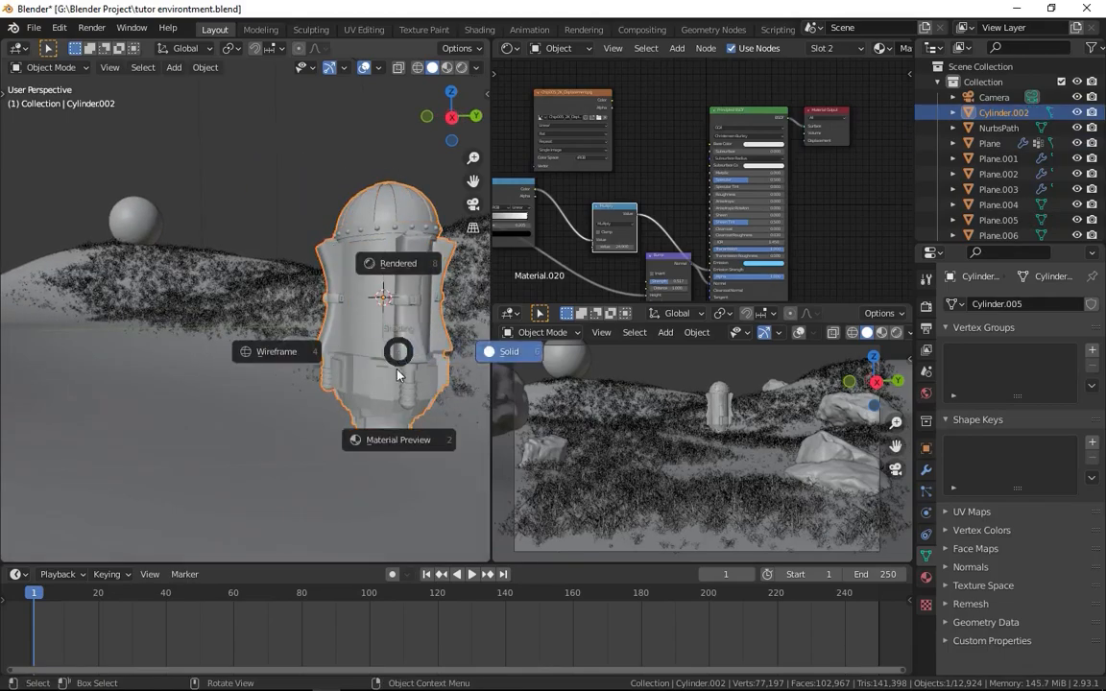
left_click(431, 223)
scroll(372, 186, "down", 5)
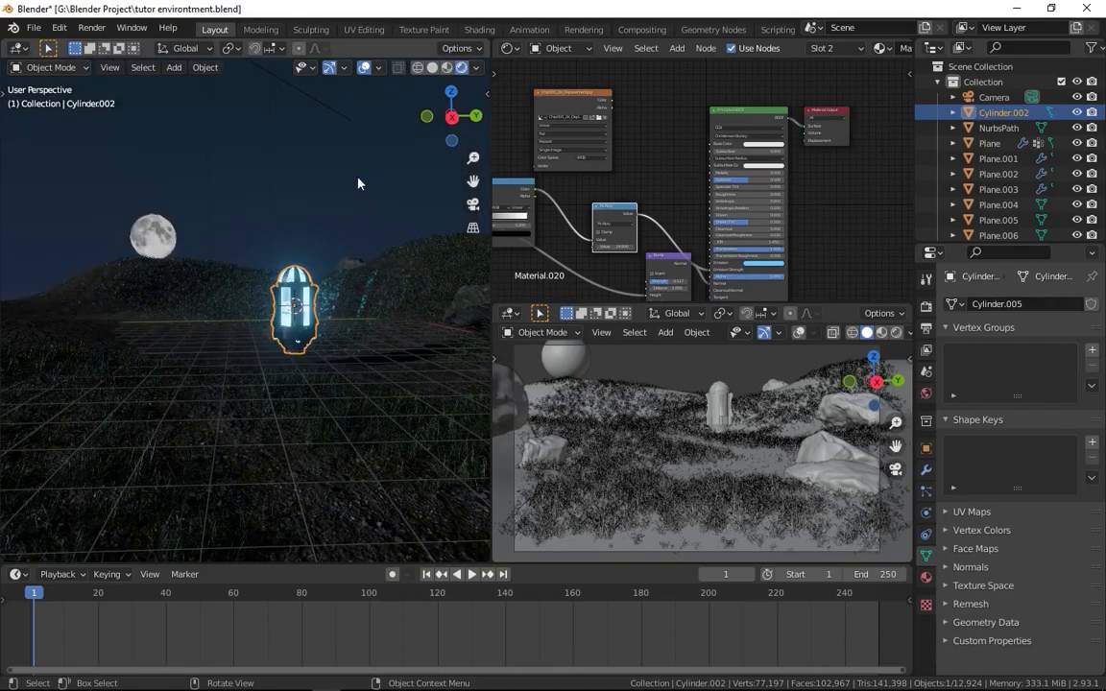
key("KP_0")
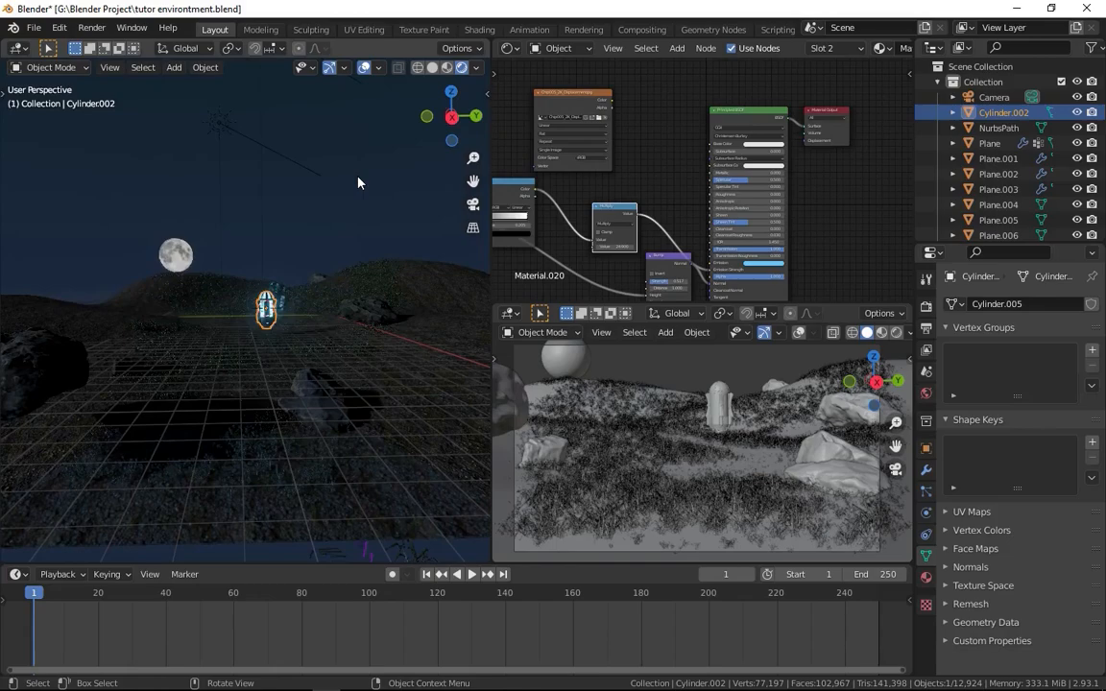
scroll(348, 192, "up", 2)
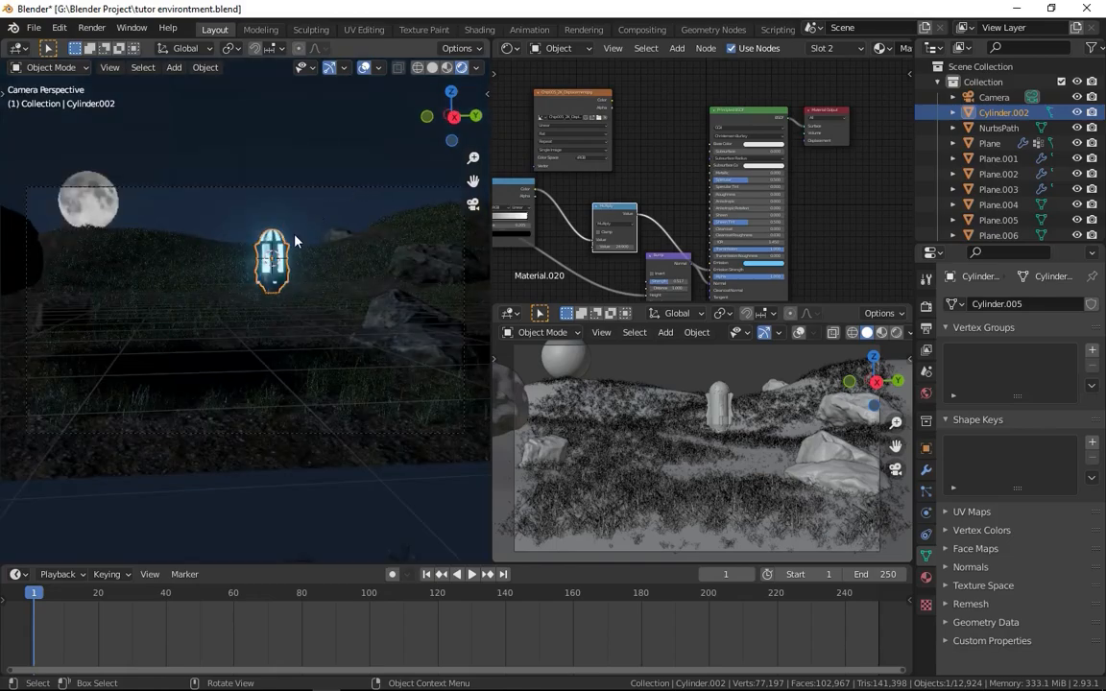
key("g")
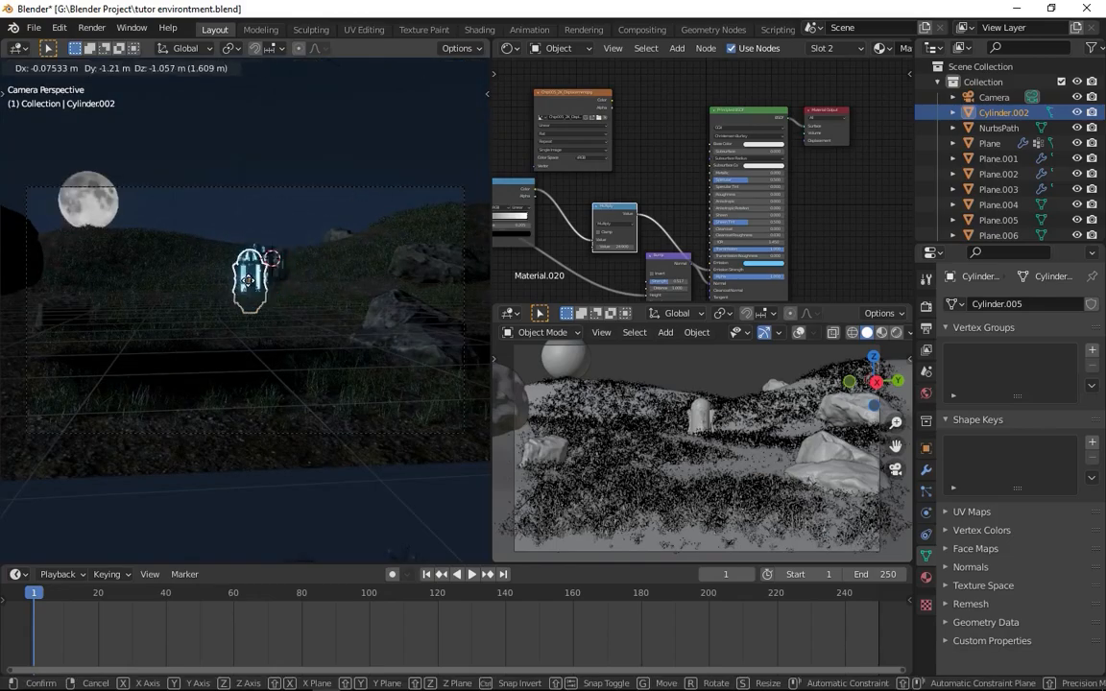
left_click(246, 286)
key("g")
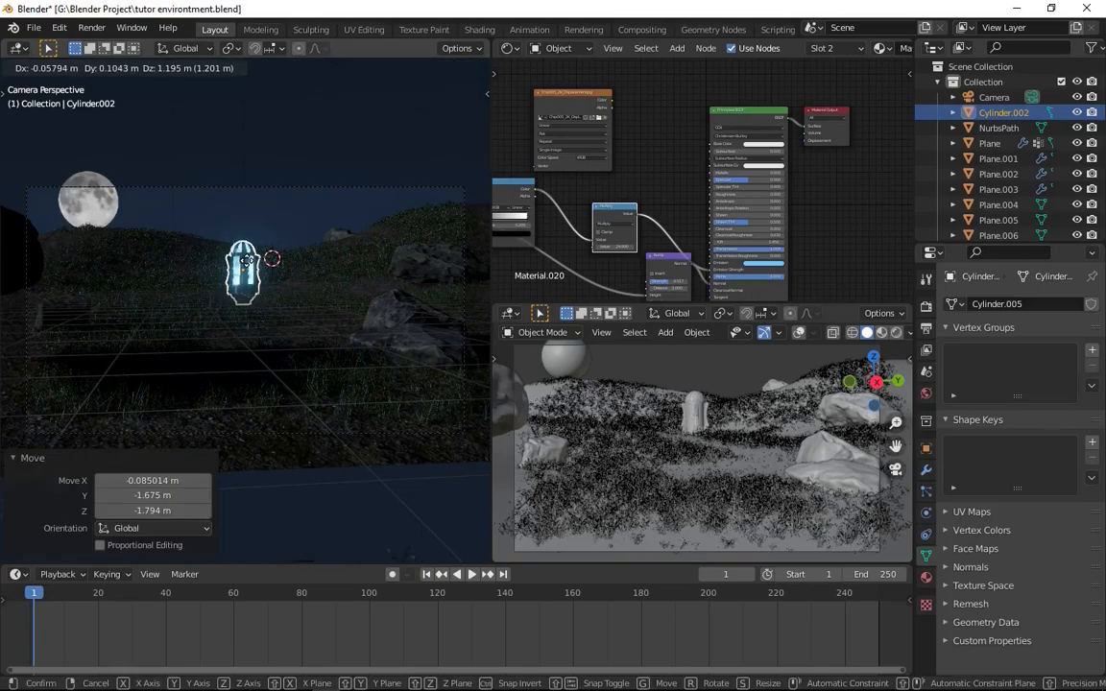
left_click(248, 258)
left_click(280, 238)
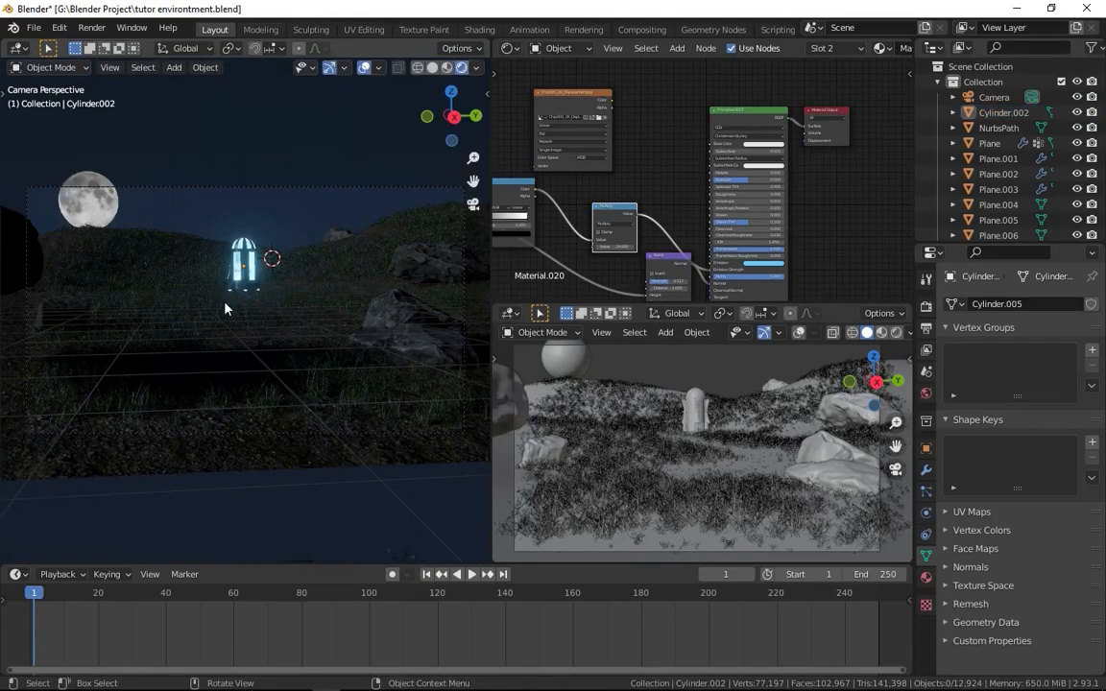
Set the camera viewport to rendered shading and the working viewport to solid shading, framed closely on the capsule
left_click(258, 271)
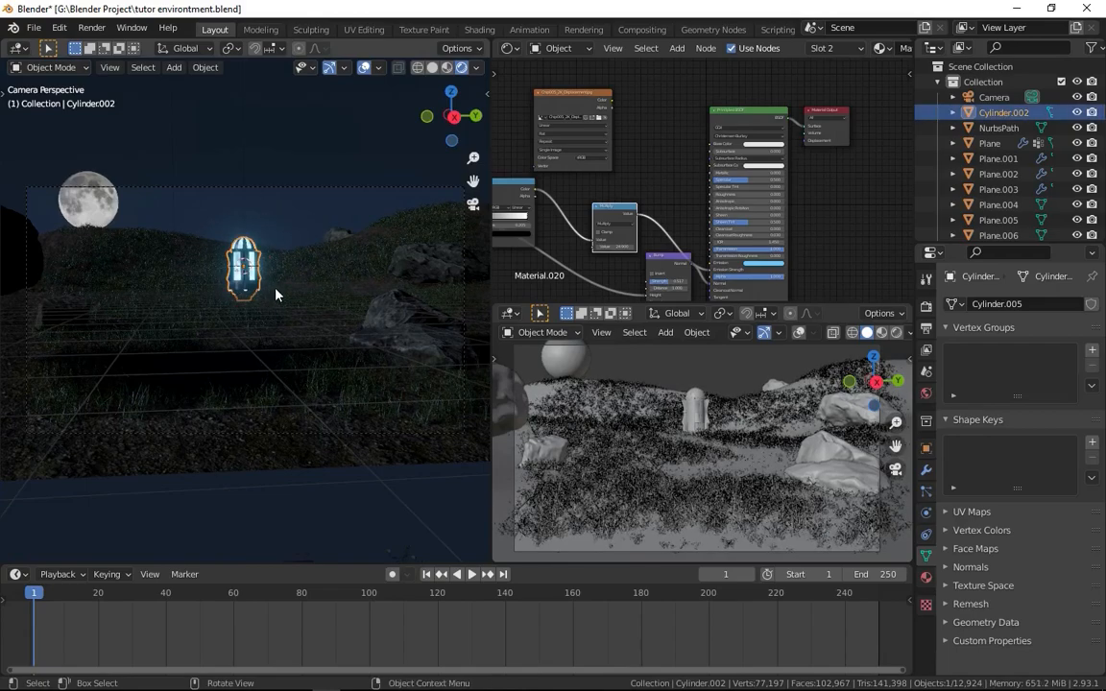
middle_click_drag(274, 287, 280, 314)
scroll(280, 315, "up", 6)
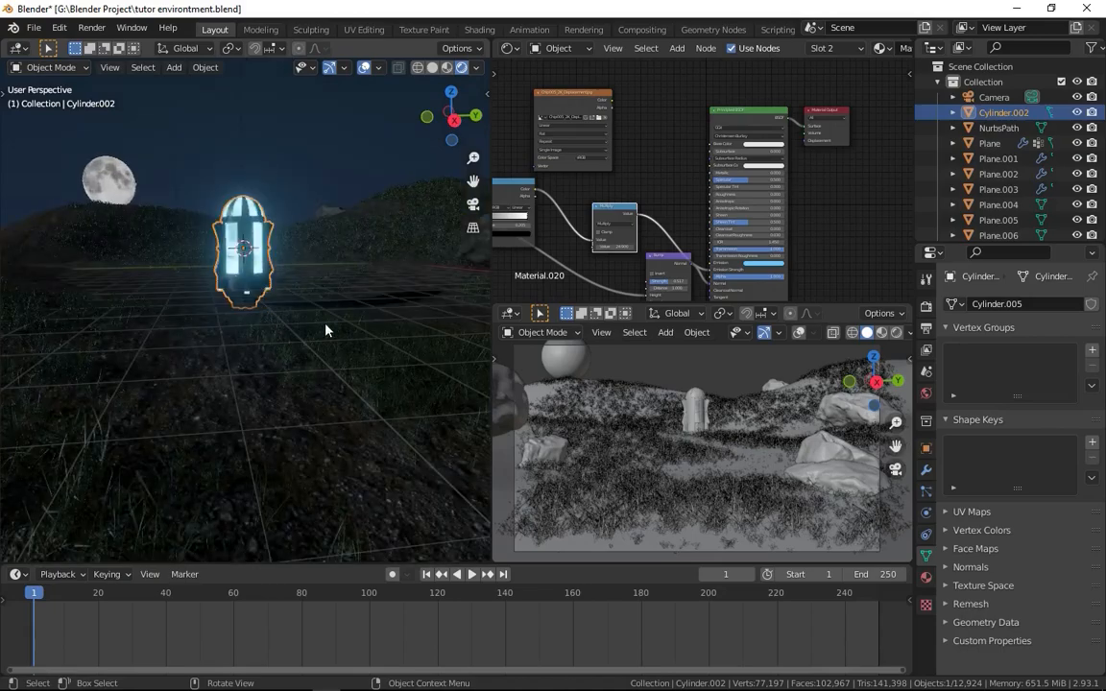
key("shift+z")
key("z")
left_click(720, 405)
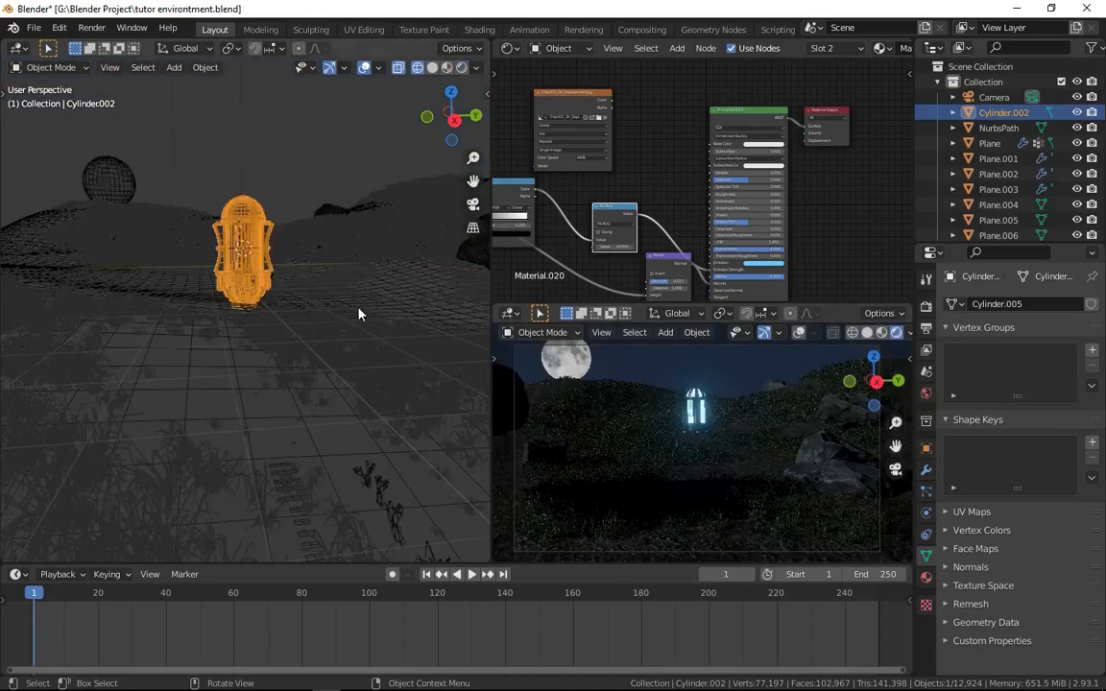
key("shift+a")
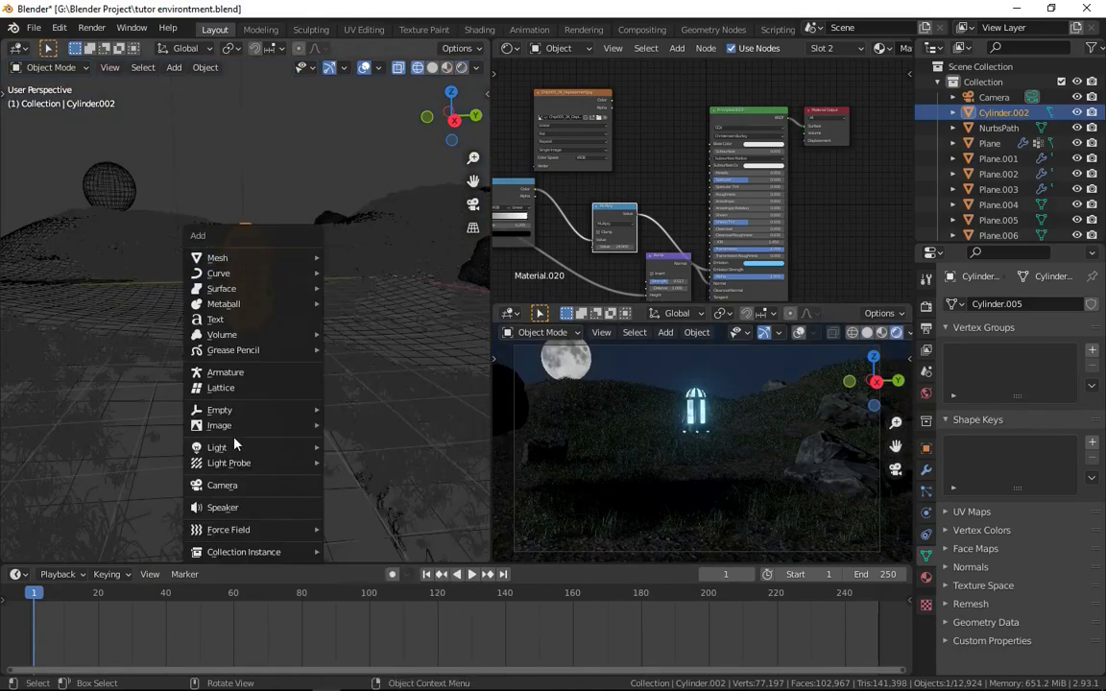
key("z")
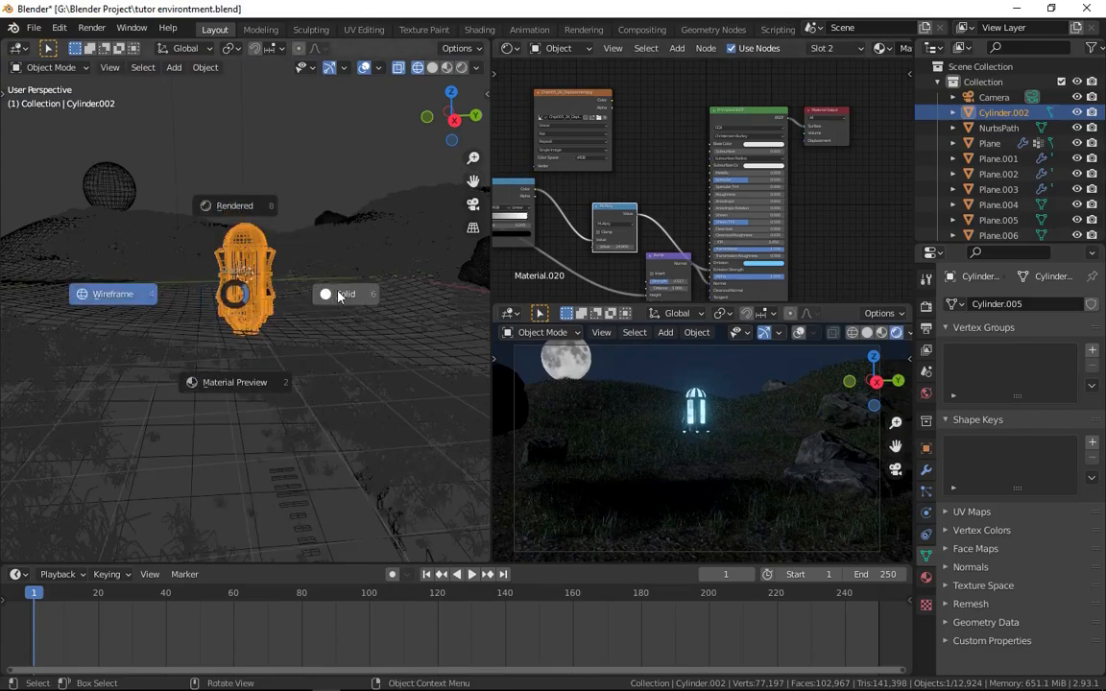
left_click(334, 294)
scroll(271, 262, "up", 5)
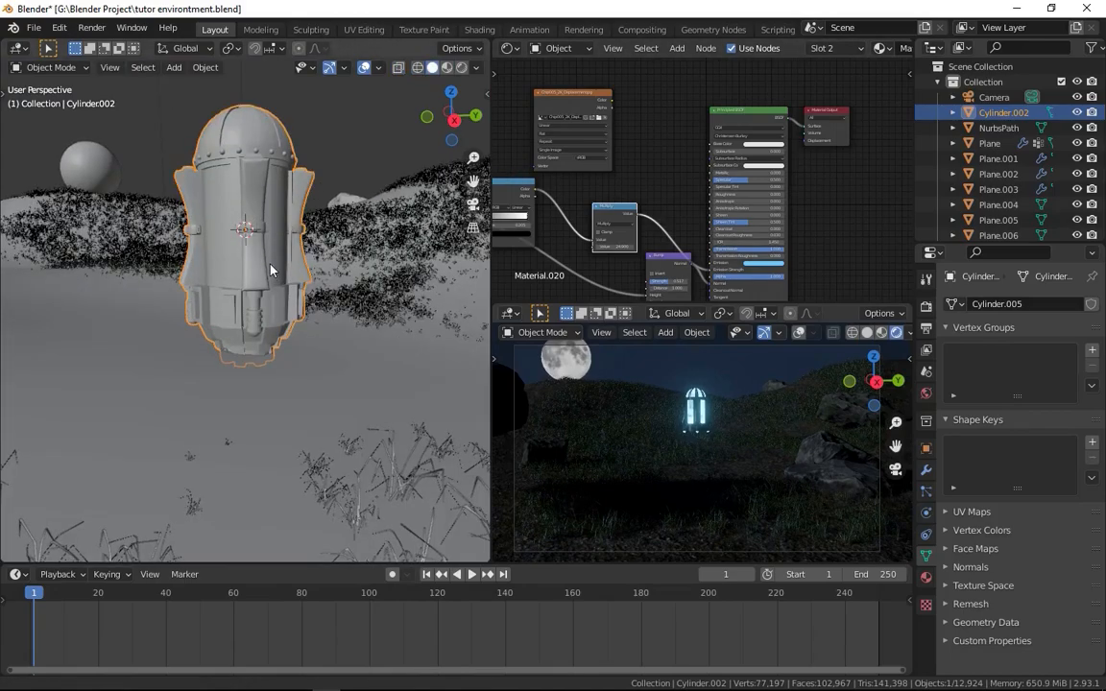
Select the capsule and snap the 3D cursor to it
scroll(243, 238, "down", 1)
left_click(246, 240)
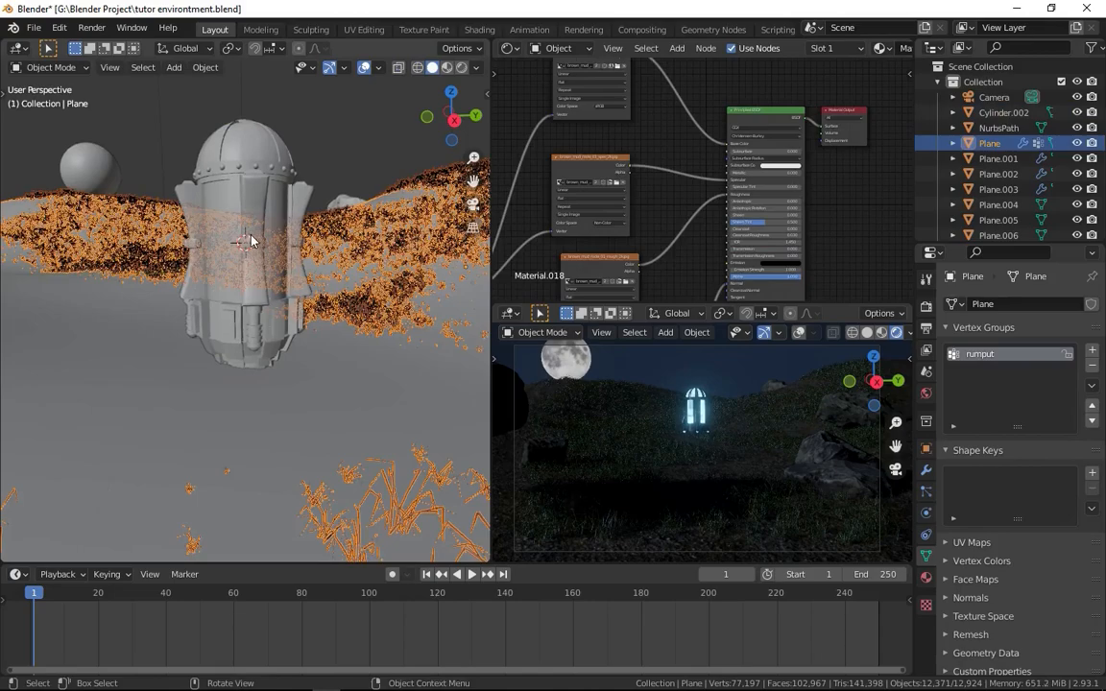
left_click(250, 239)
key("shift+s")
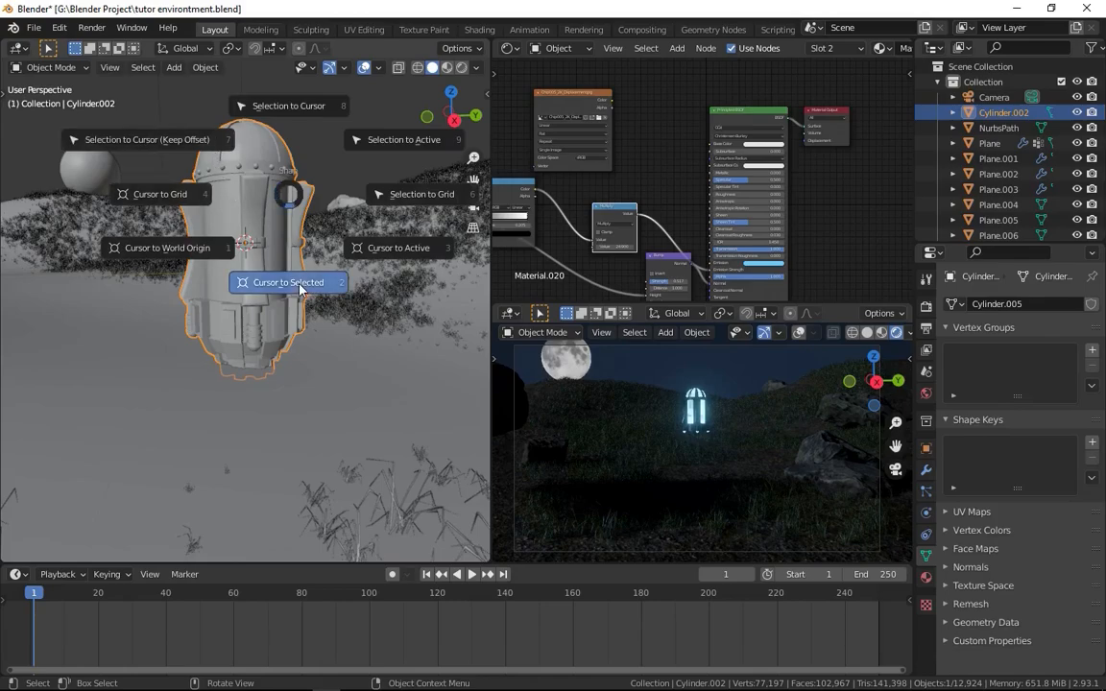
left_click(240, 228)
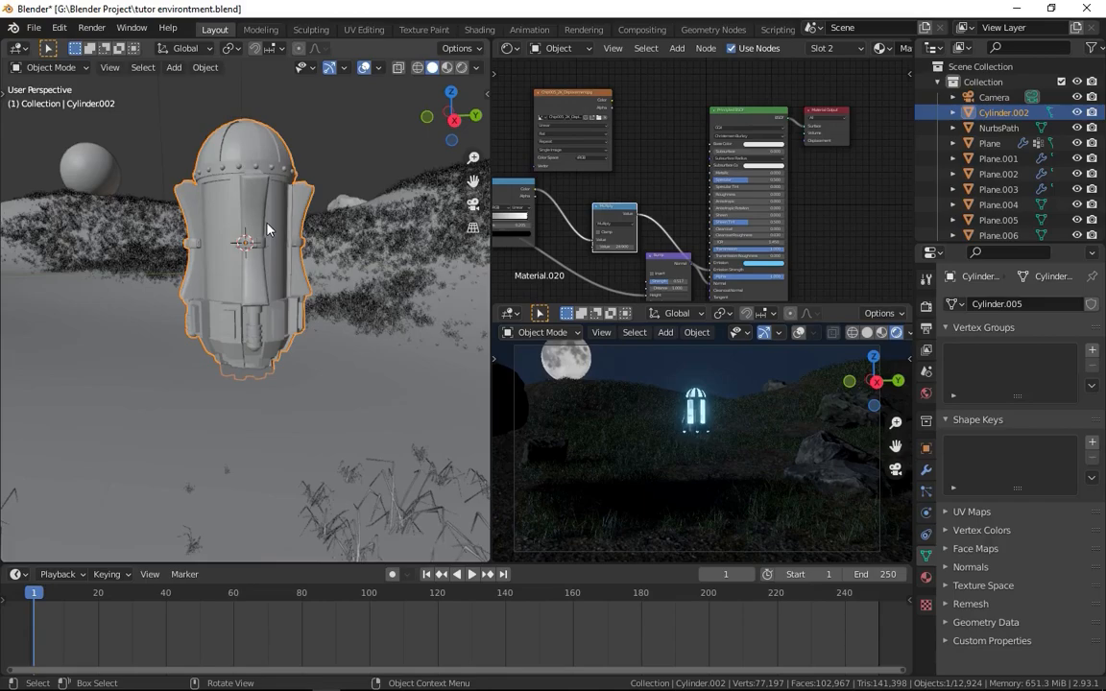
Add a point light at the 3D cursor, lower it into the capsule's base and set its radius to 1.18 m
key("shift+a")
mouse_move(210, 414)
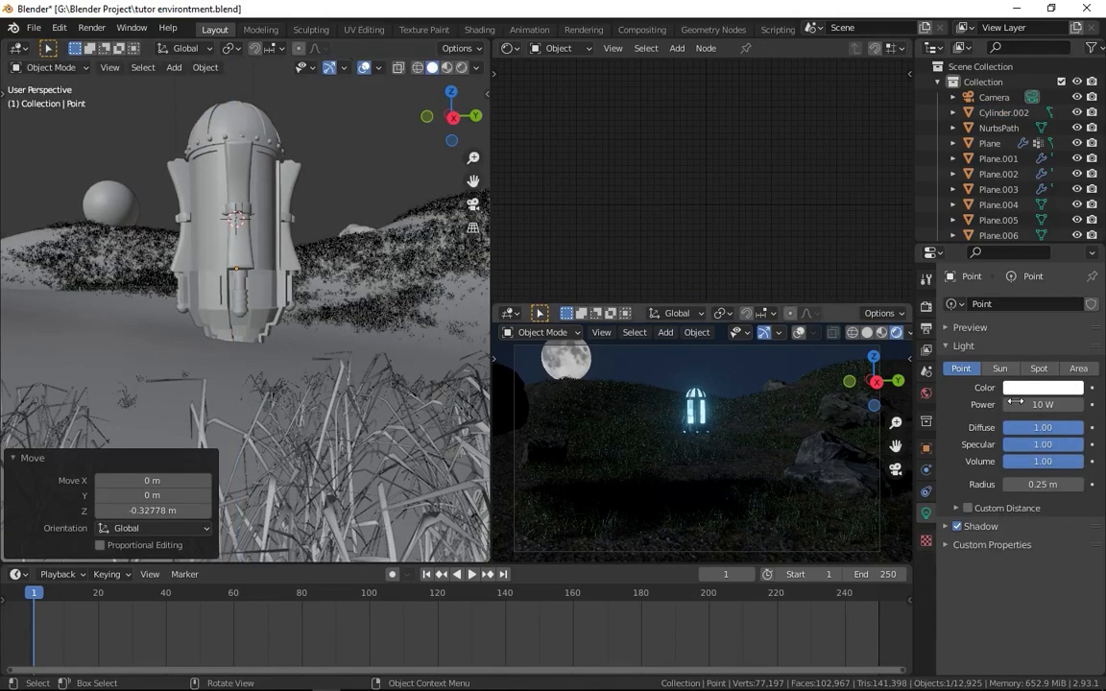
mouse_move(1042, 486)
left_mouse_down()
mouse_move(1075, 487)
mouse_move(1046, 487)
left_mouse_up()
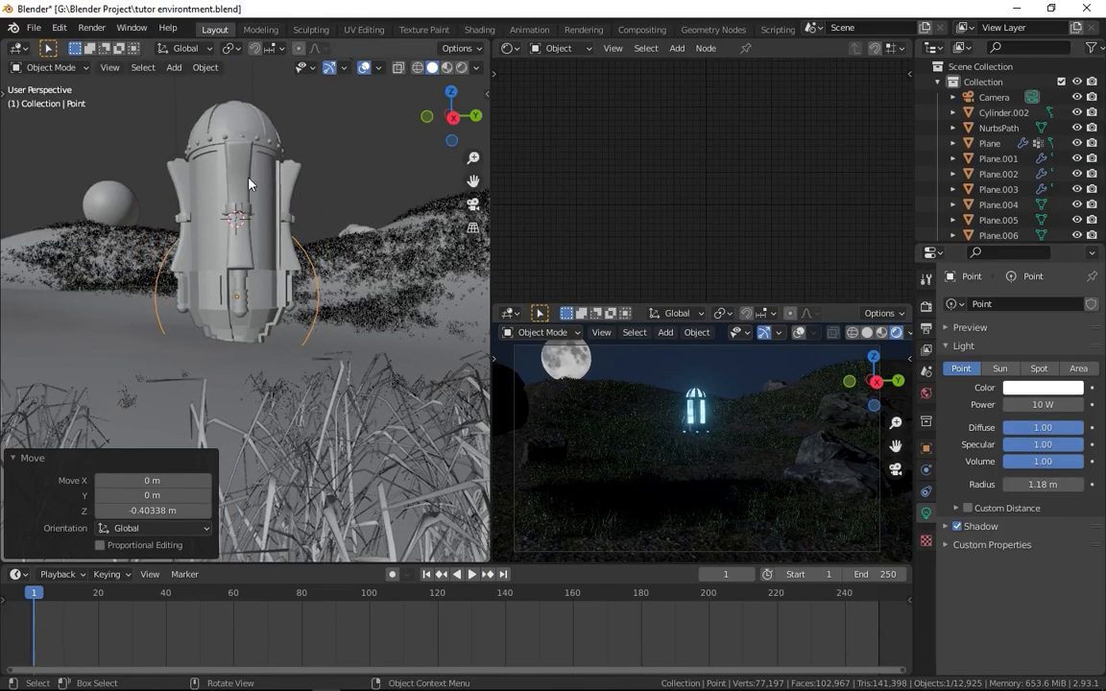
Parent the point light to the capsule using the Object option
left_click(248, 184)
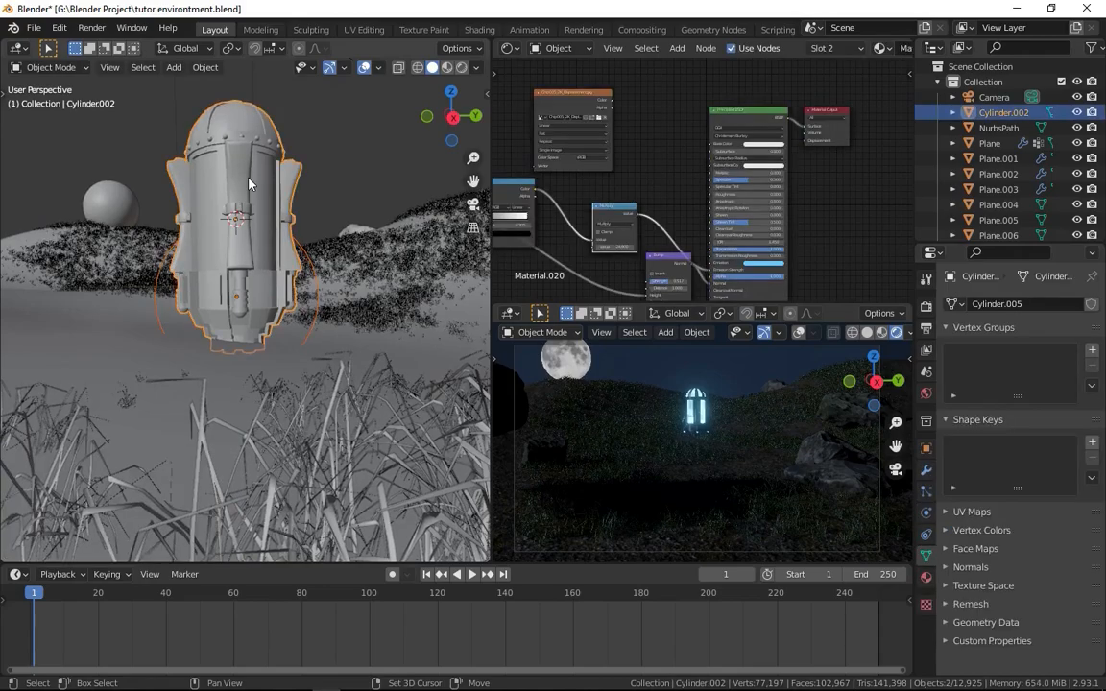
key("ctrl+p")
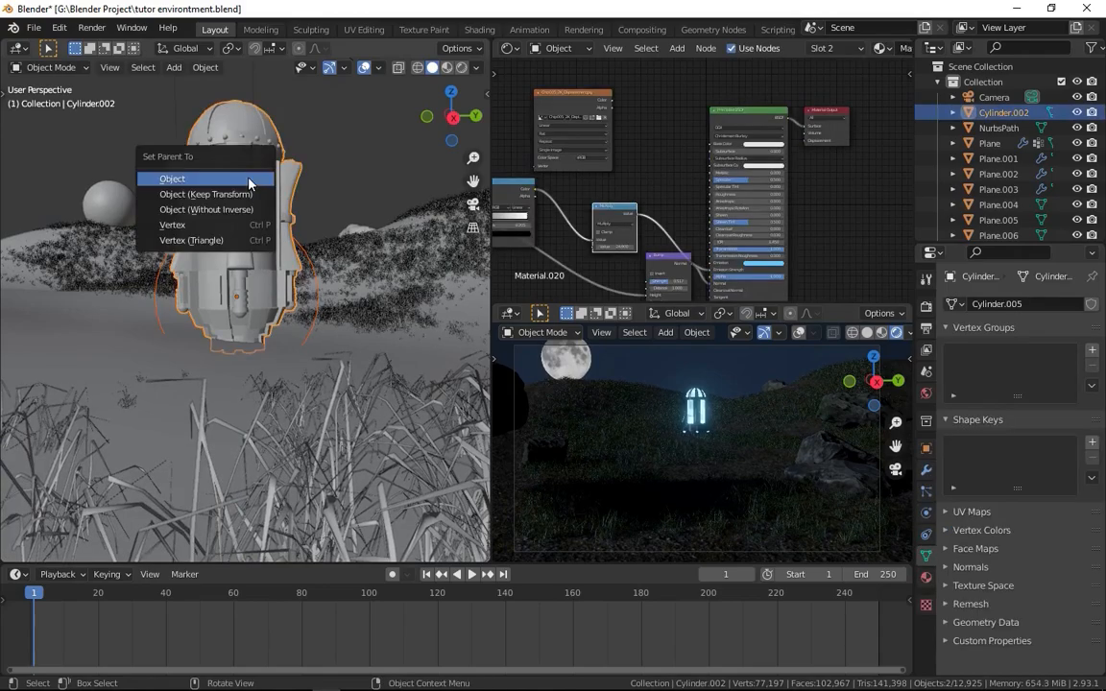
left_click(249, 181)
Color the point light pale blue (HSV 0.574, 0.559, 1.000) and raise its power to 5000 W
left_click(316, 278)
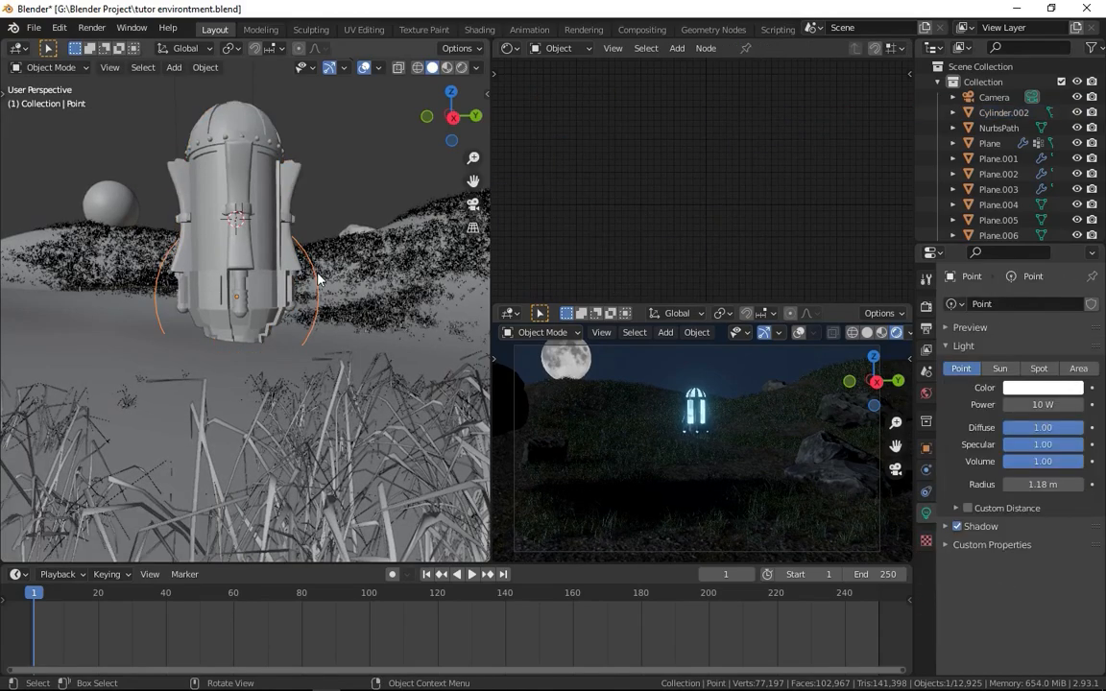
left_click(1008, 387)
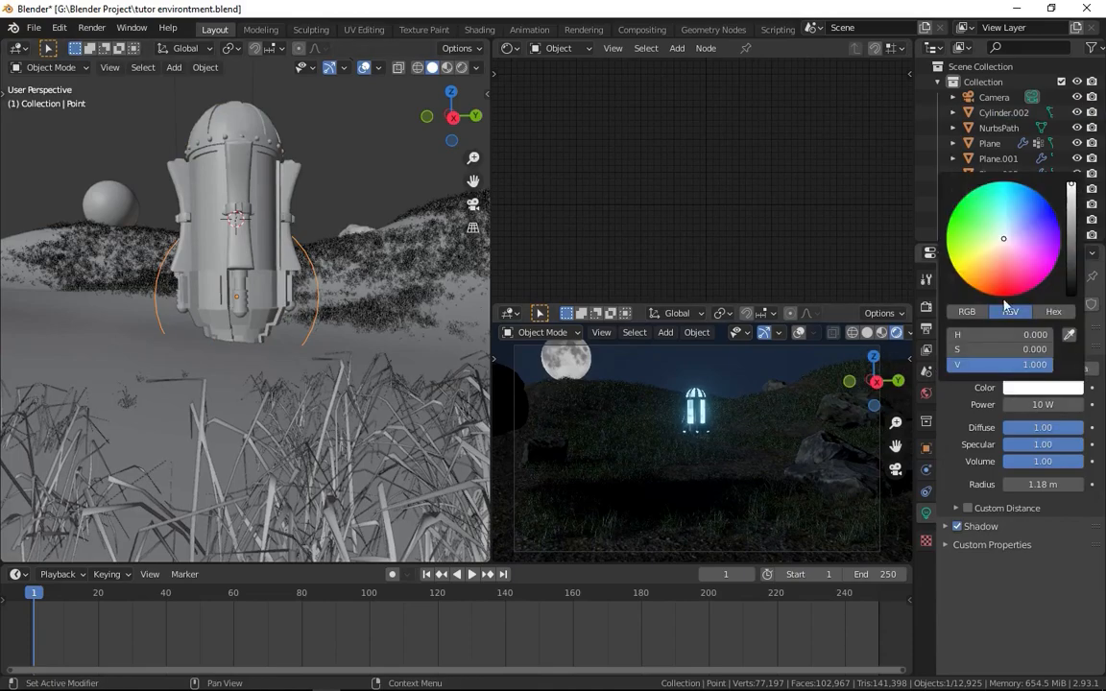
left_click_drag(1004, 238, 1007, 230)
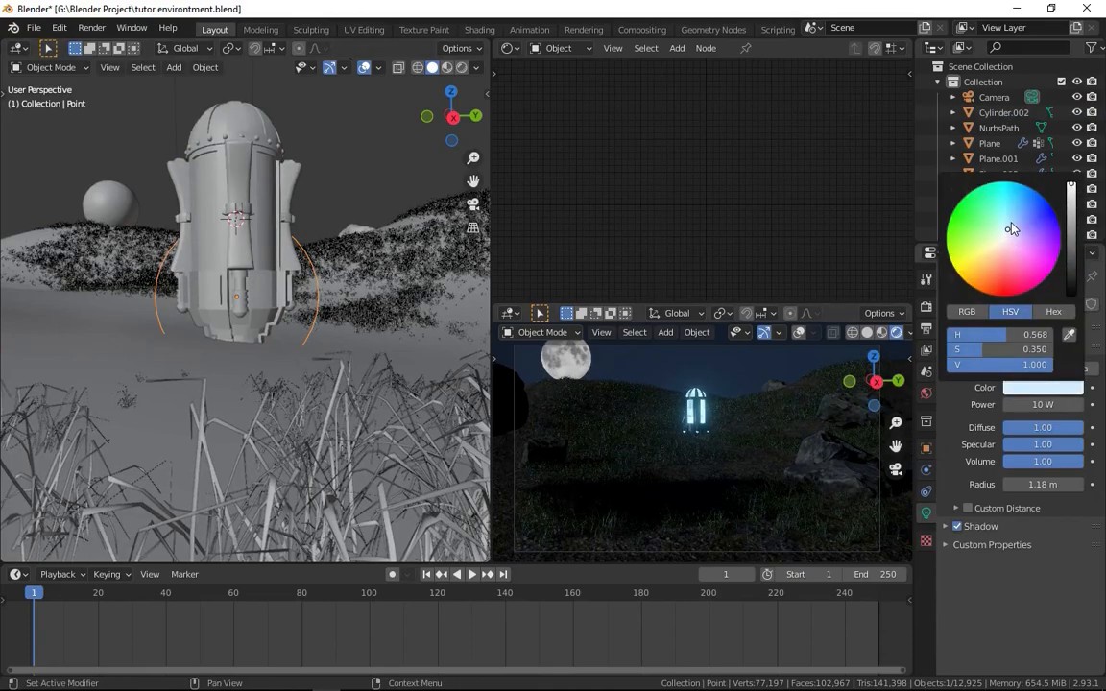
left_click(1009, 223)
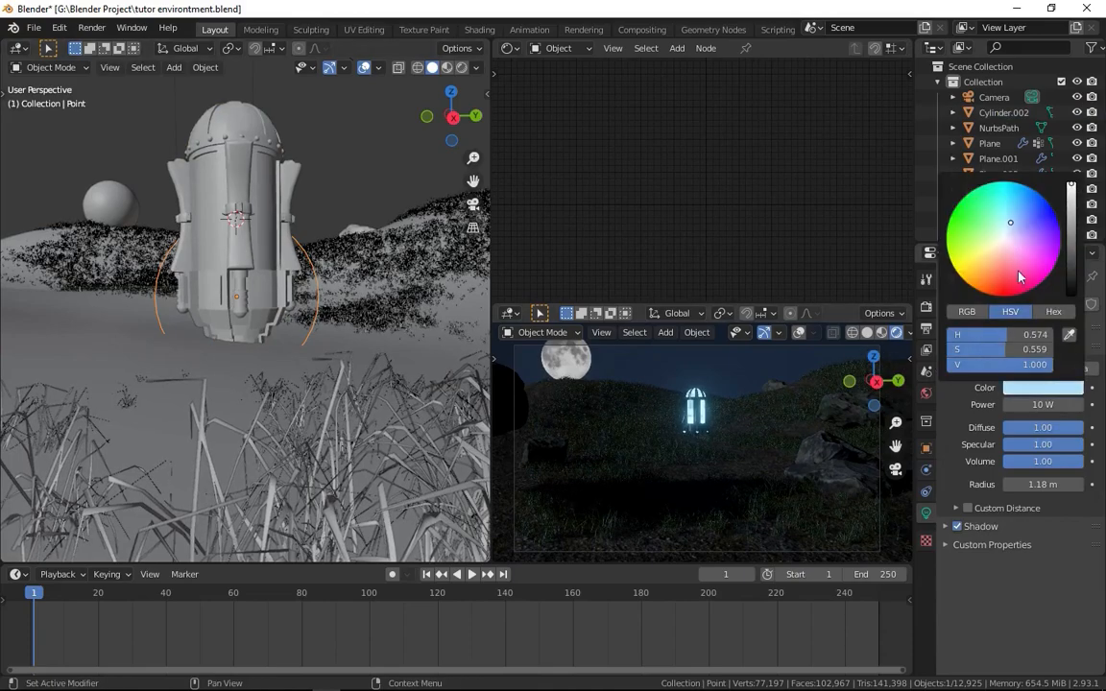
left_click(1027, 404)
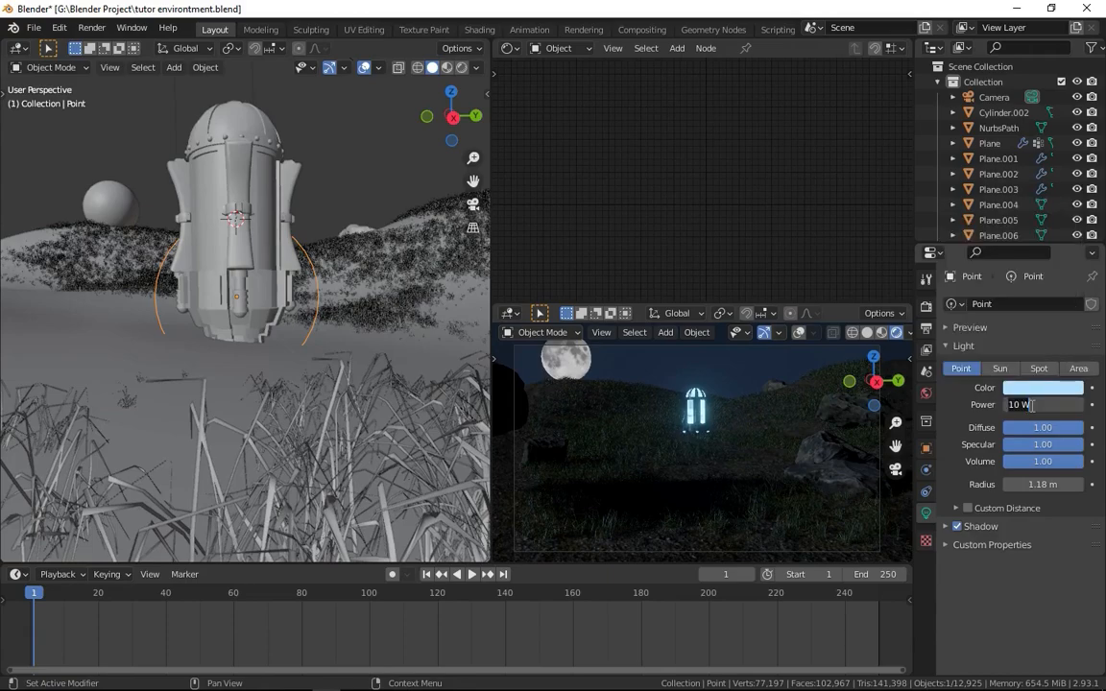
type("200")
key("Return")
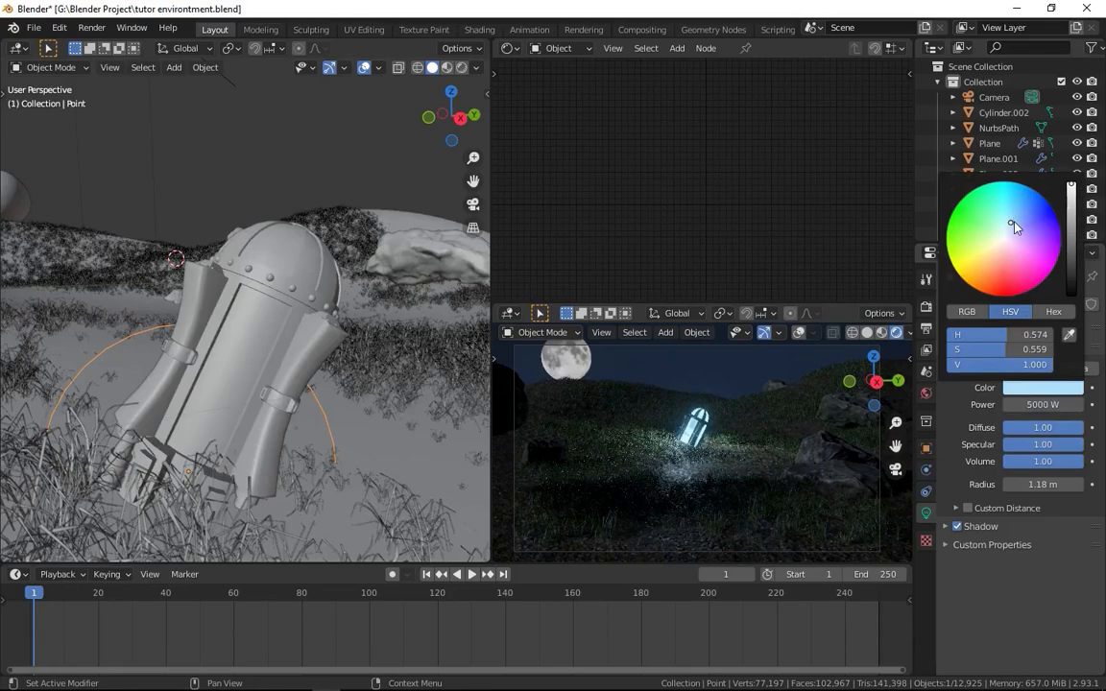
left_click(1030, 404)
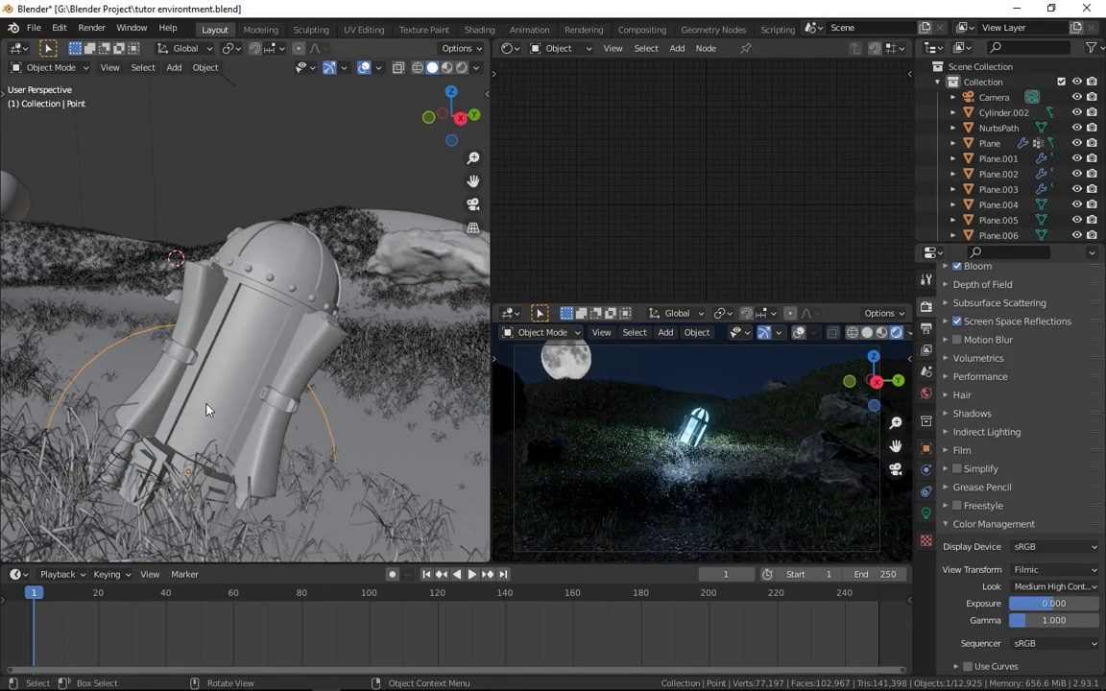
Return the camera viewport to solid shading, add a cube and scale it up over the landscape, about 3.93 times in X and Y
key("z")
left_click(316, 397)
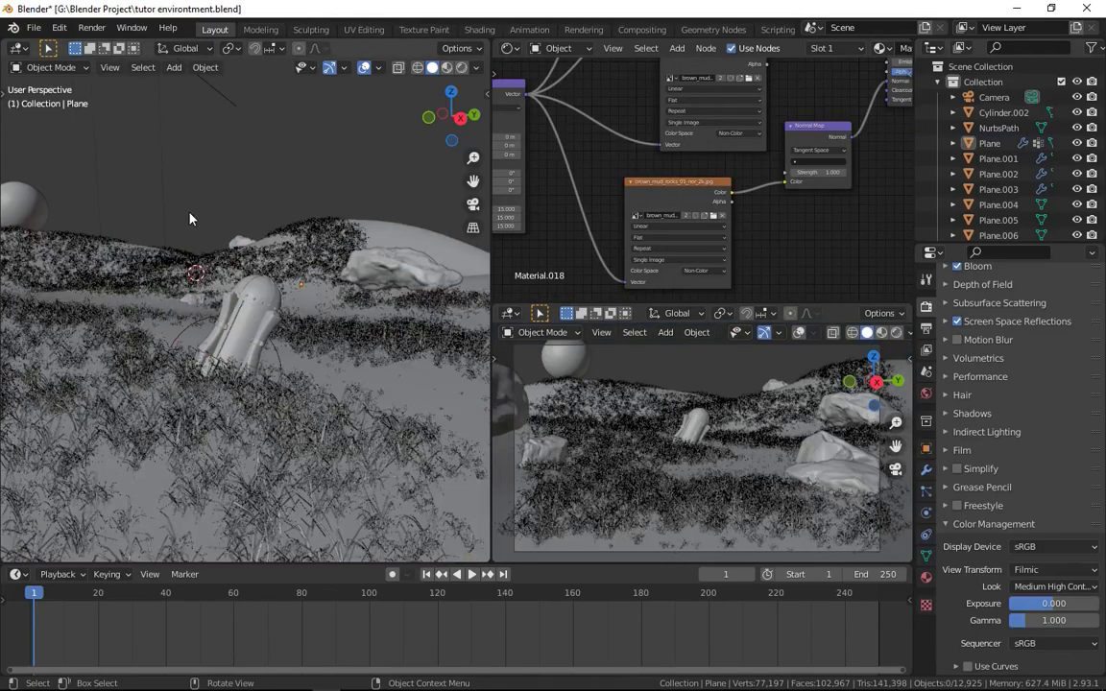
middle_click_drag(190, 219, 225, 335)
key("shift+a")
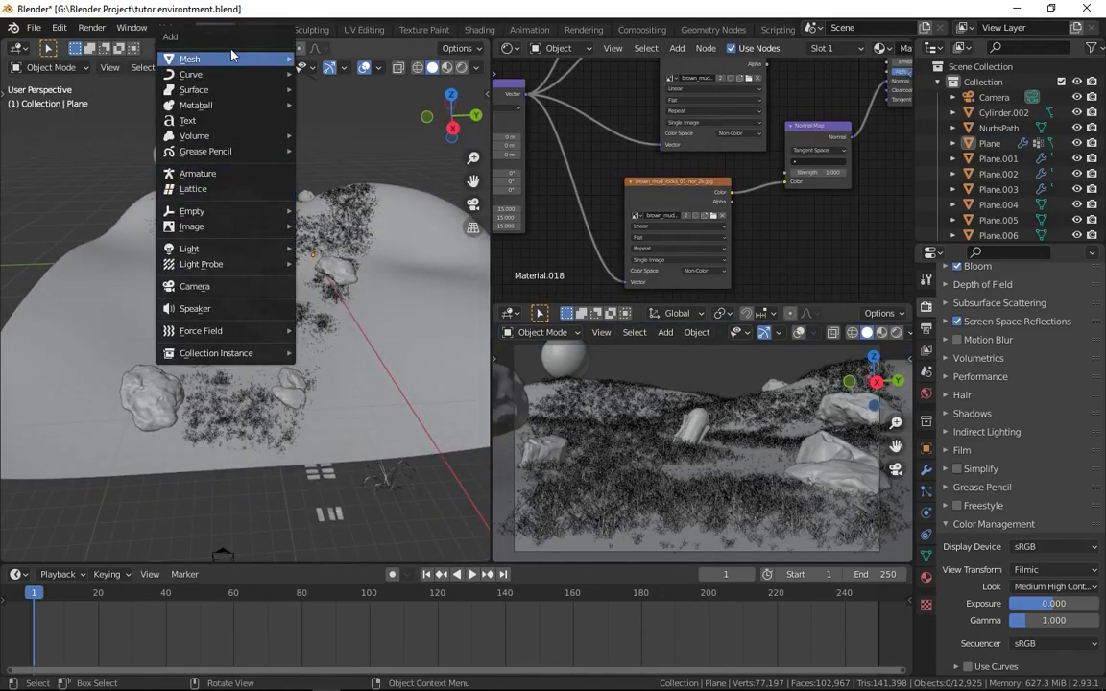
mouse_move(232, 58)
left_click(315, 75)
key("s")
scroll(317, 255, "down", 4)
key("s")
key("shift+z")
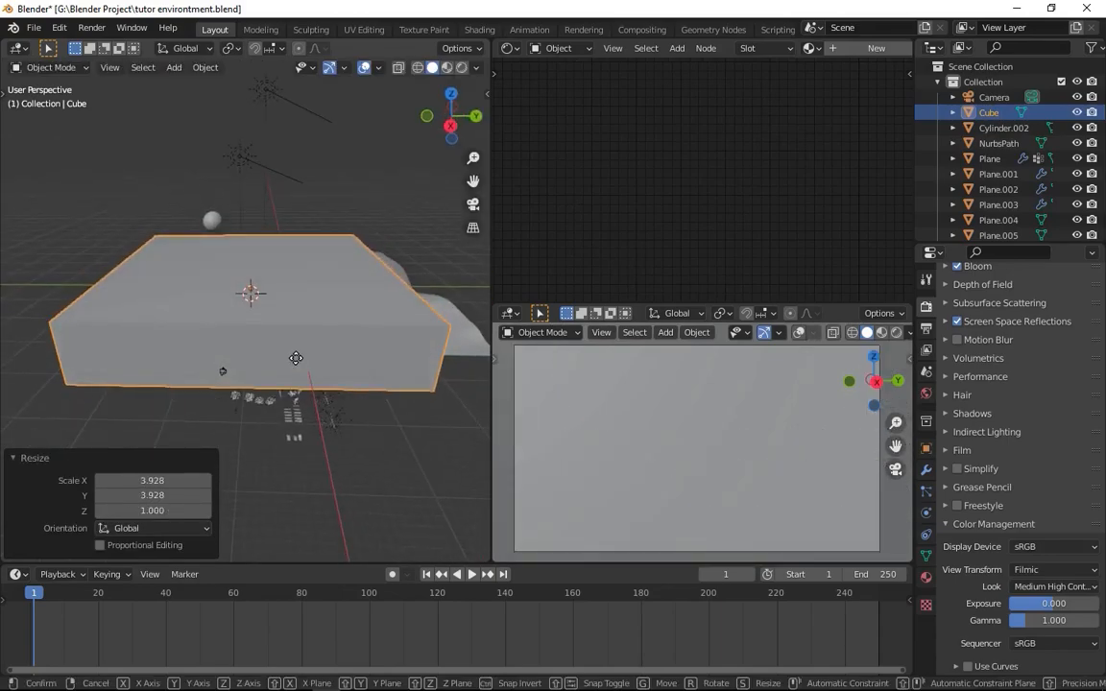
Shift the cube along Y and stretch it horizontally and vertically so that it encloses the whole landscape
key("g")
key("y")
left_click(351, 357)
key("s")
key("shift+z")
left_click(374, 363)
key("s")
key("z")
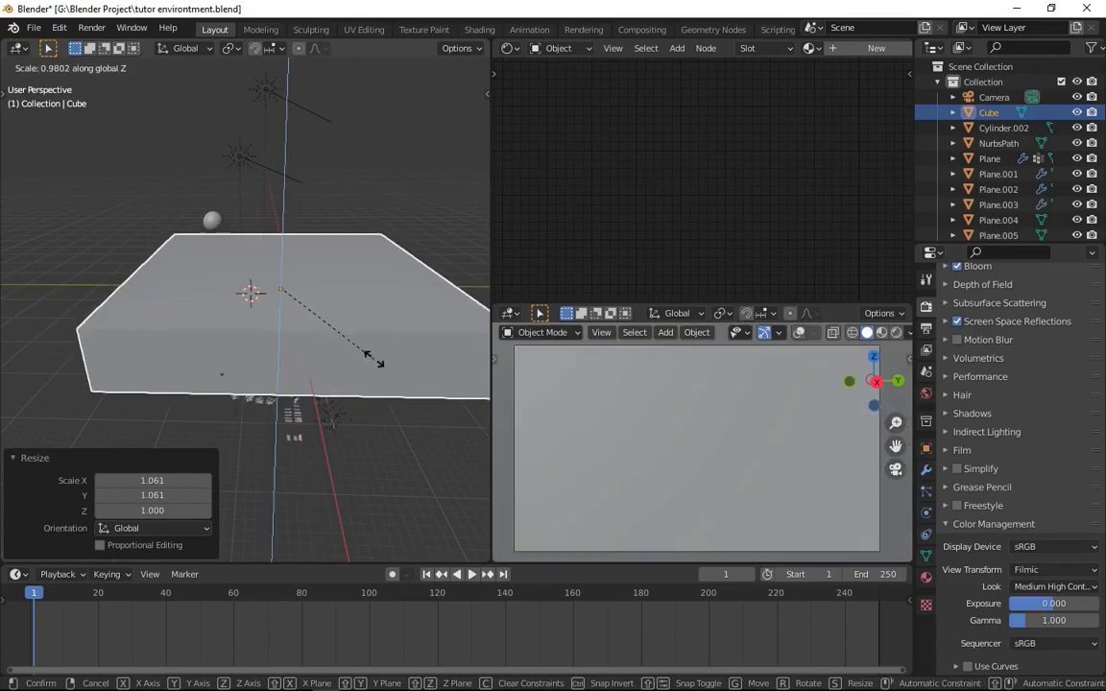
left_click(398, 375)
key("s")
key("shift+z")
left_click(23, 383)
Raise the enclosing cube about 1.33 m along Z
scroll(288, 369, "up", 3)
middle_click_drag(317, 370, 346, 337)
scroll(334, 339, "up", 4)
key("g")
key("z")
left_click(331, 338)
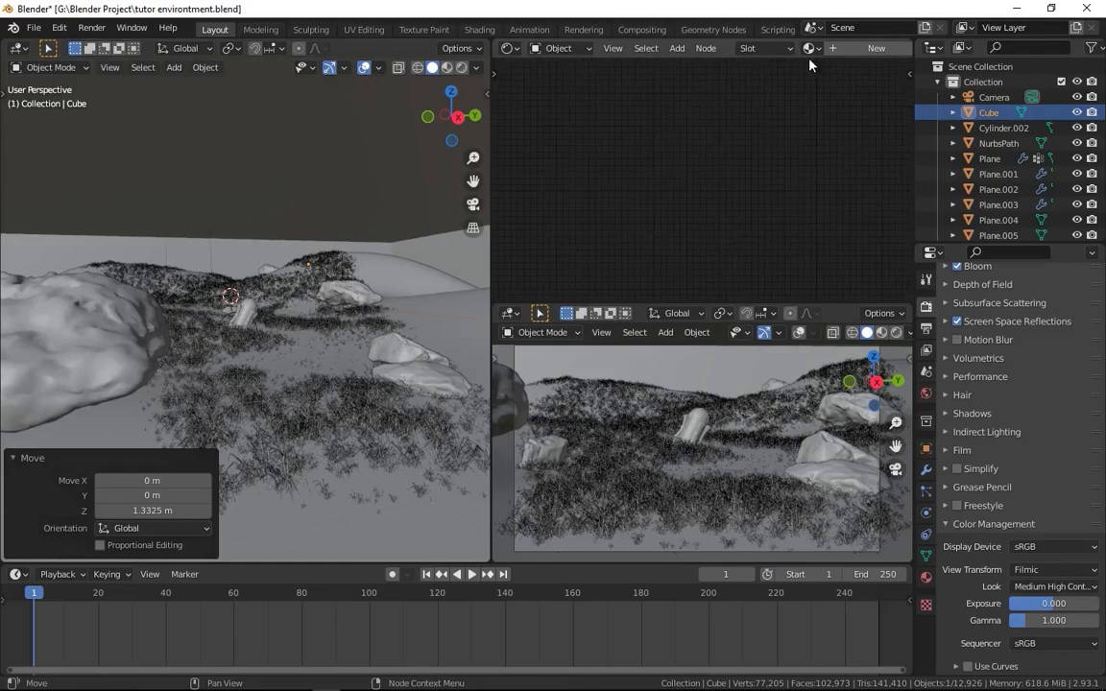
Create a new material for the enclosing cube and switch the camera viewport to rendered shading
left_click(869, 48)
key("z")
left_click(707, 394)
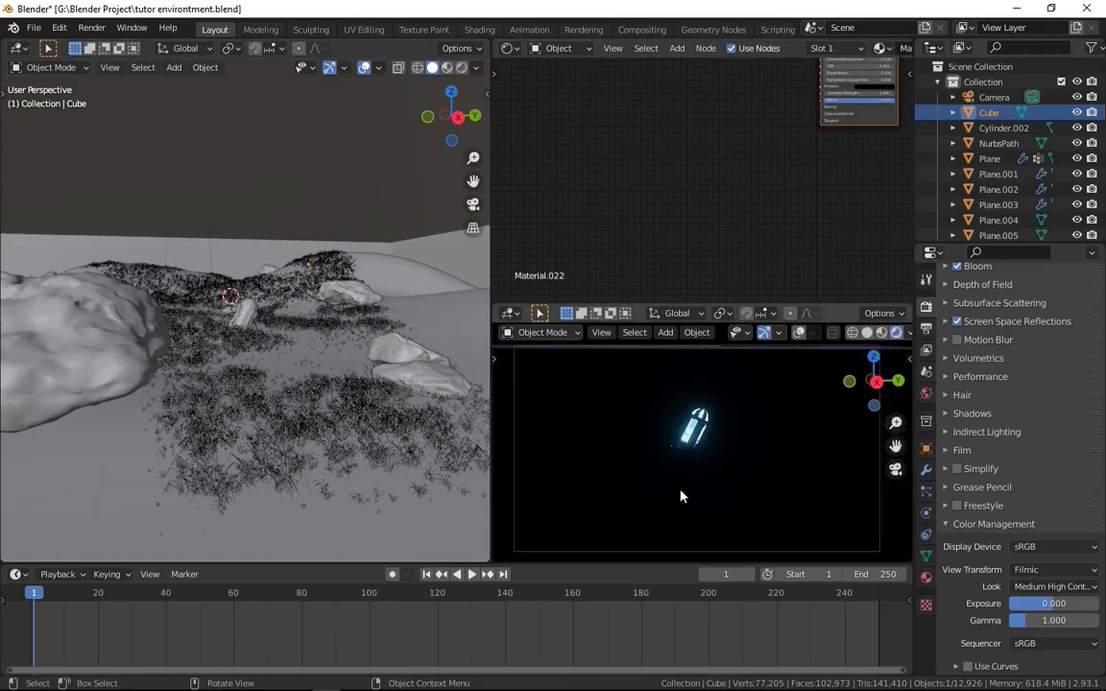
Add a Principled Volume node to the enclosing cube's material, beside the Principled BSDF
middle_click_drag(784, 104, 787, 262)
scroll(787, 262, "down", 2)
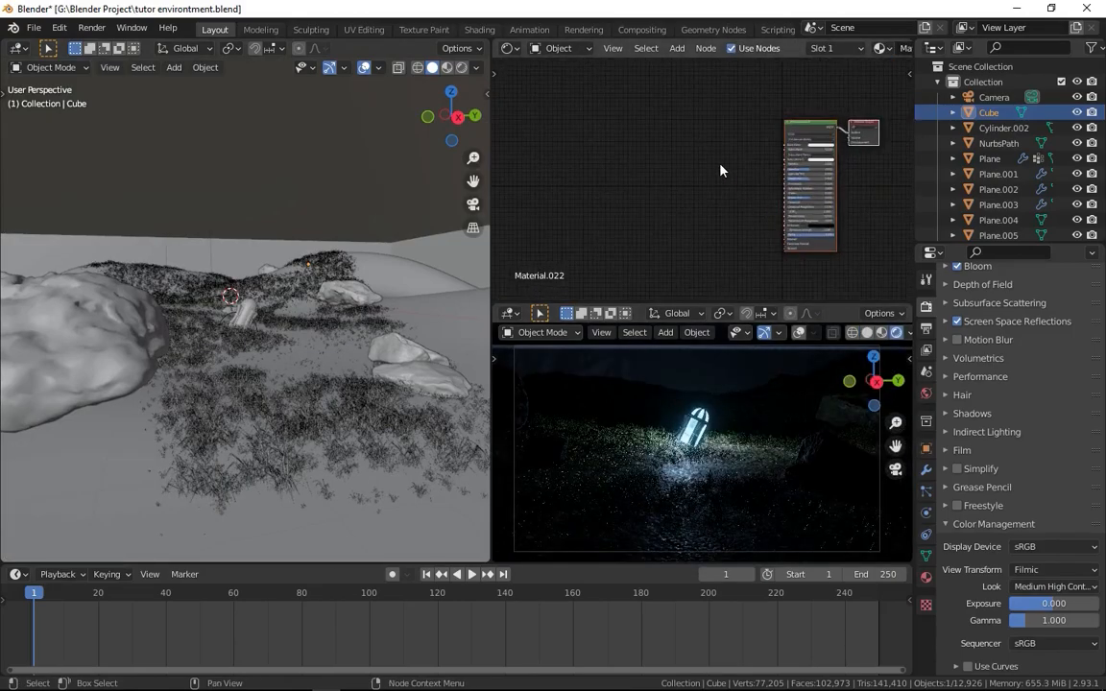
key("shift+a")
mouse_move(562, 210)
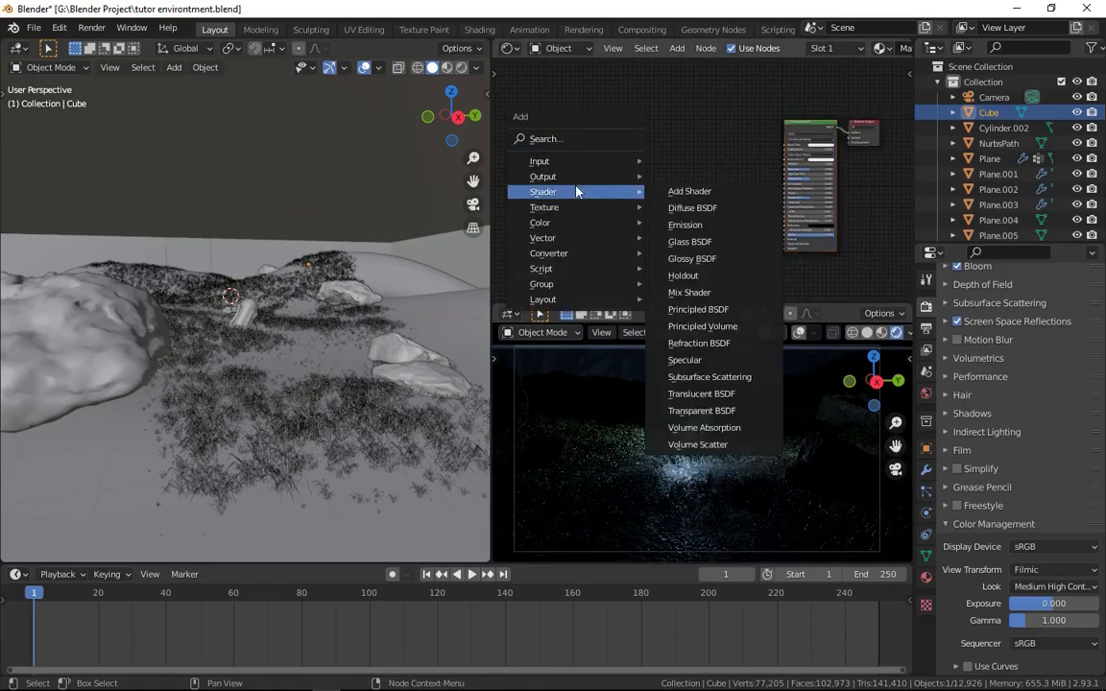
left_click(691, 324)
left_click(682, 142)
scroll(731, 159, "up", 3)
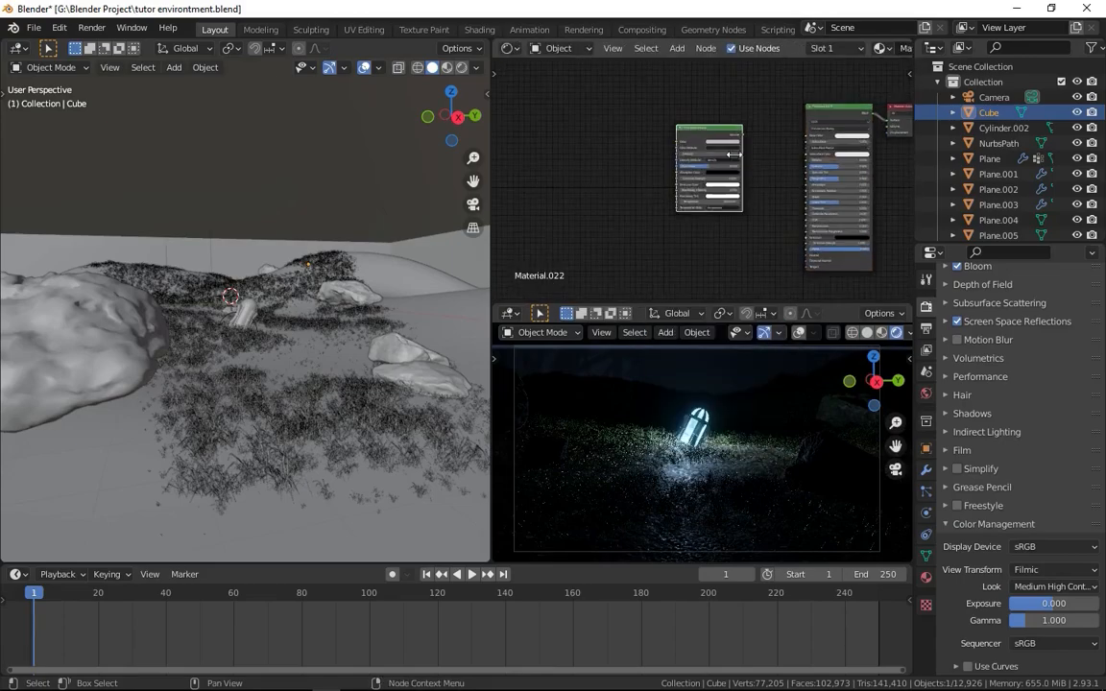
Delete the Principled BSDF and connect the Principled Volume to the Volume input of the Material Output
middle_click_drag(732, 160, 676, 168)
left_click(766, 122)
key("x")
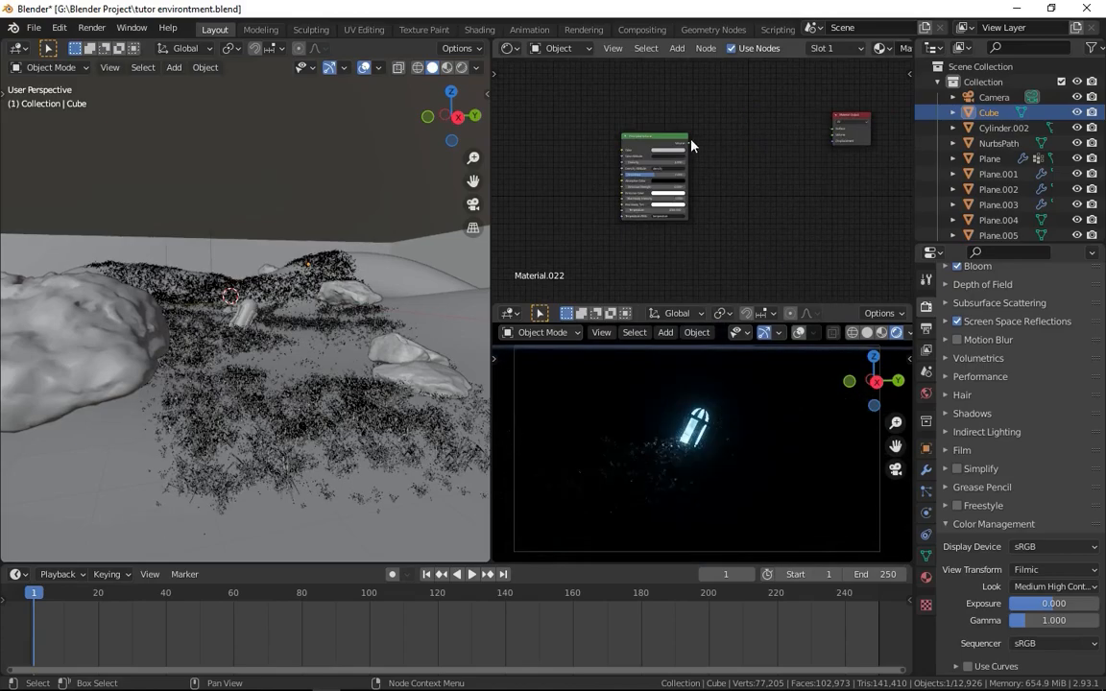
left_click_drag(687, 142, 832, 136)
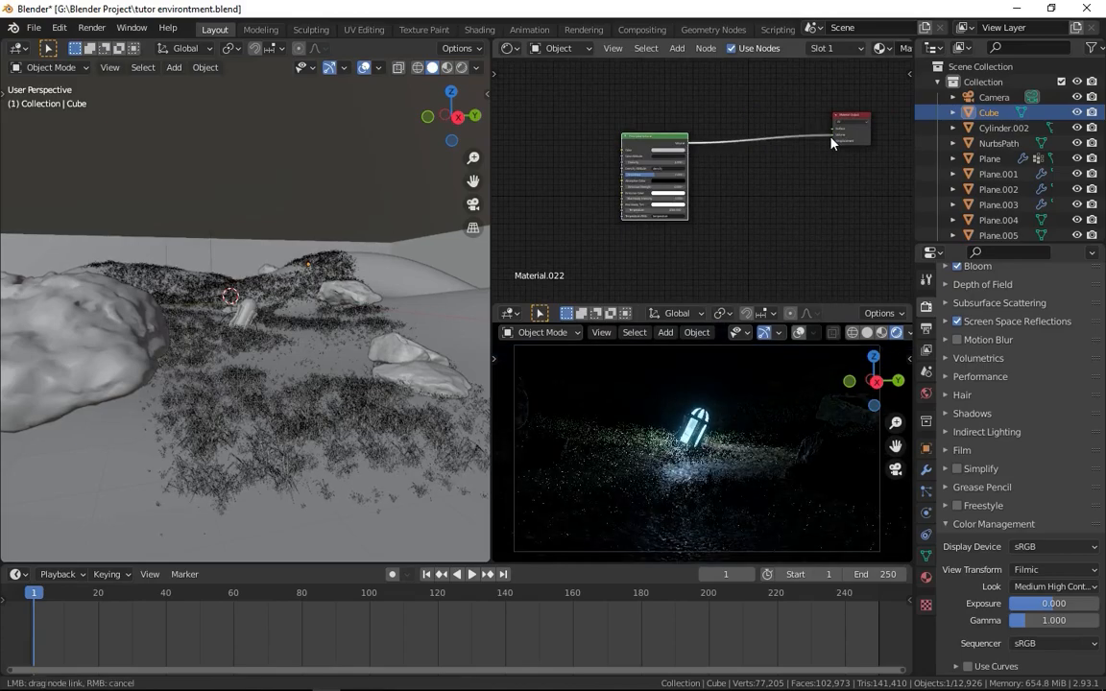
middle_click_drag(717, 163, 787, 154)
scroll(748, 128, "down", 3)
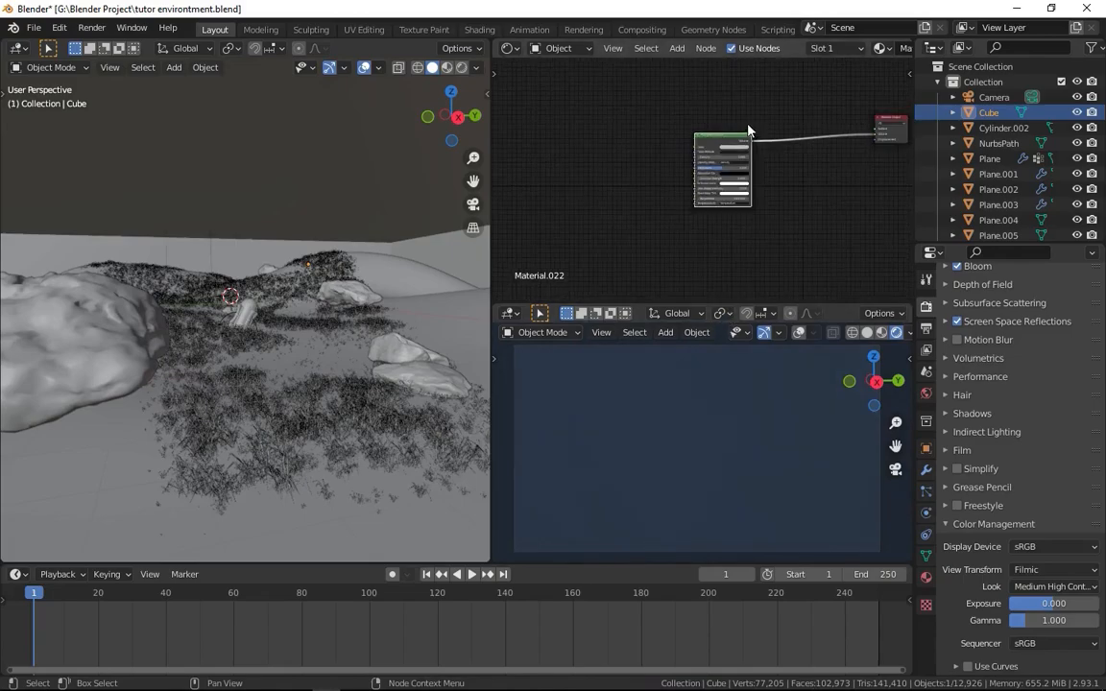
Make room before the Principled Volume and add a Gradient Texture with its own Mapping and Texture Coordinate nodes
left_click_drag(708, 151, 794, 129)
middle_click_drag(735, 148, 736, 167)
scroll(673, 175, "up", 3)
key("shift+a")
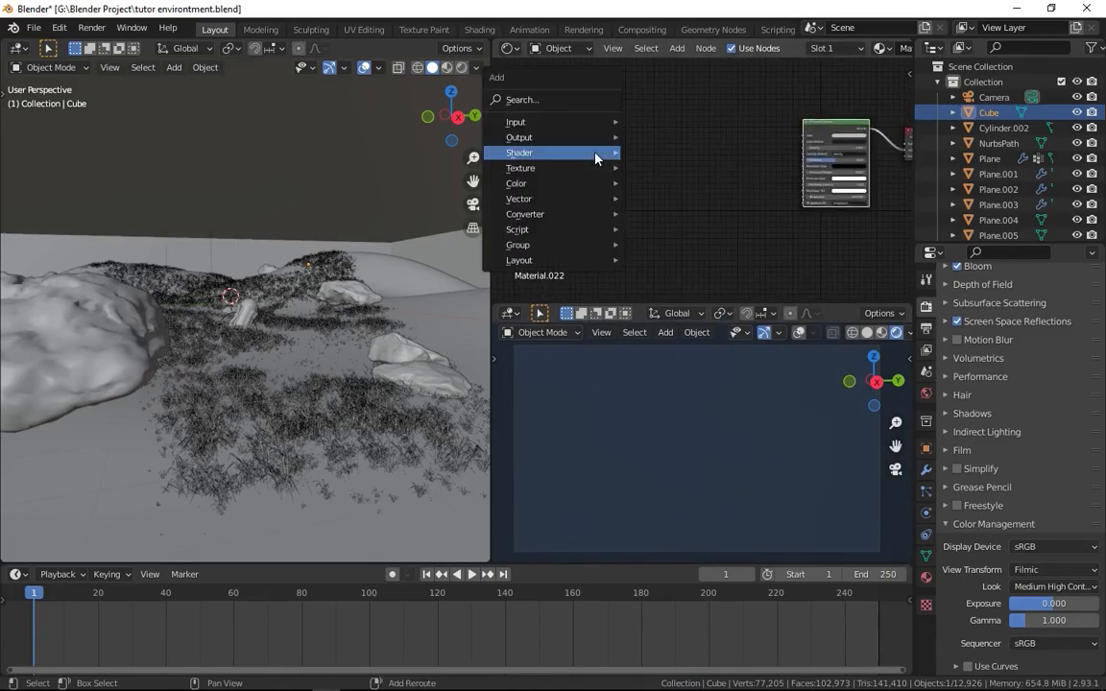
mouse_move(544, 169)
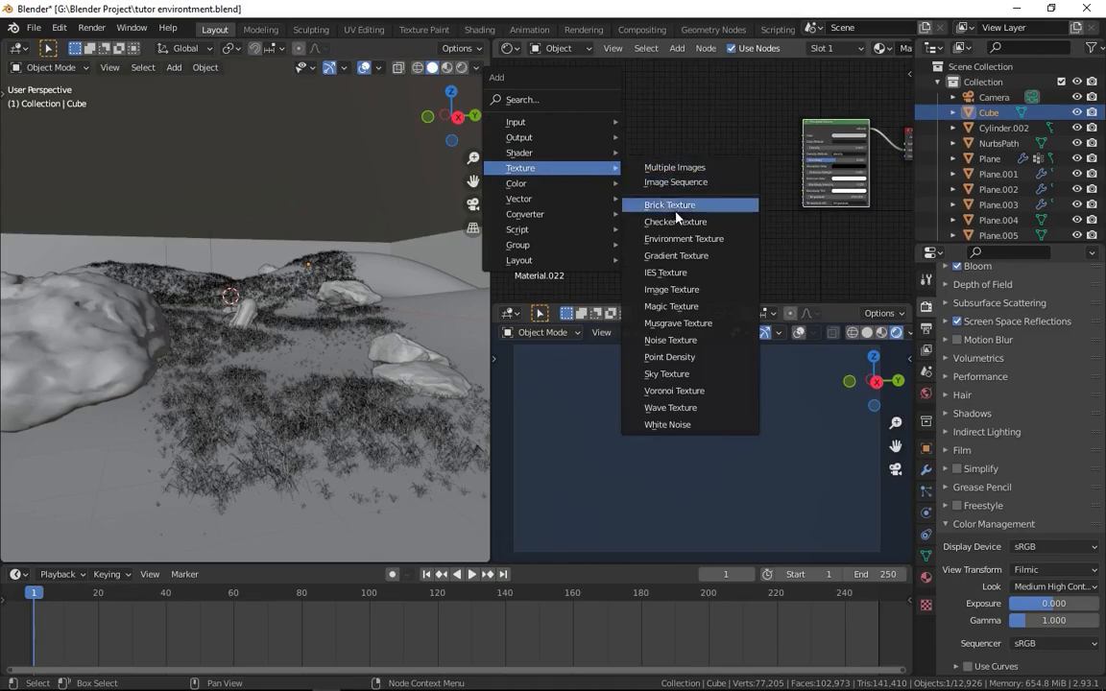
left_click(677, 256)
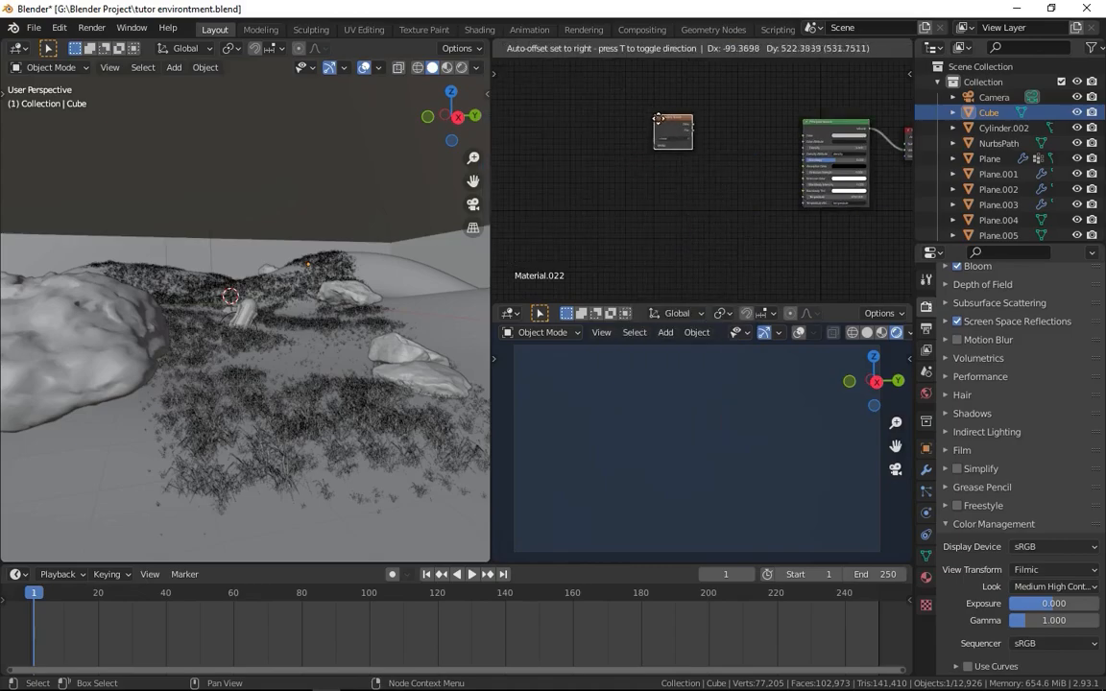
left_click(686, 140)
key("ctrl+t")
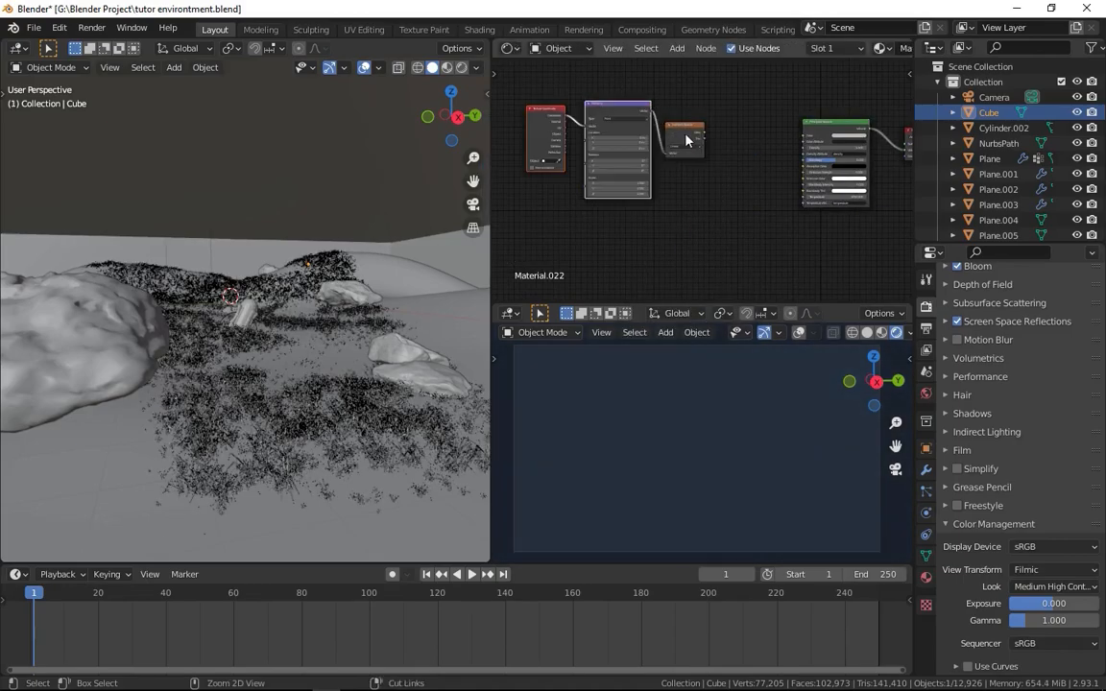
Preview the gradient on the cube from outside the camera view and set the mapping's Y rotation to -90°
scroll(672, 165, "up", 2)
left_click(674, 140, "ctrl+shift")
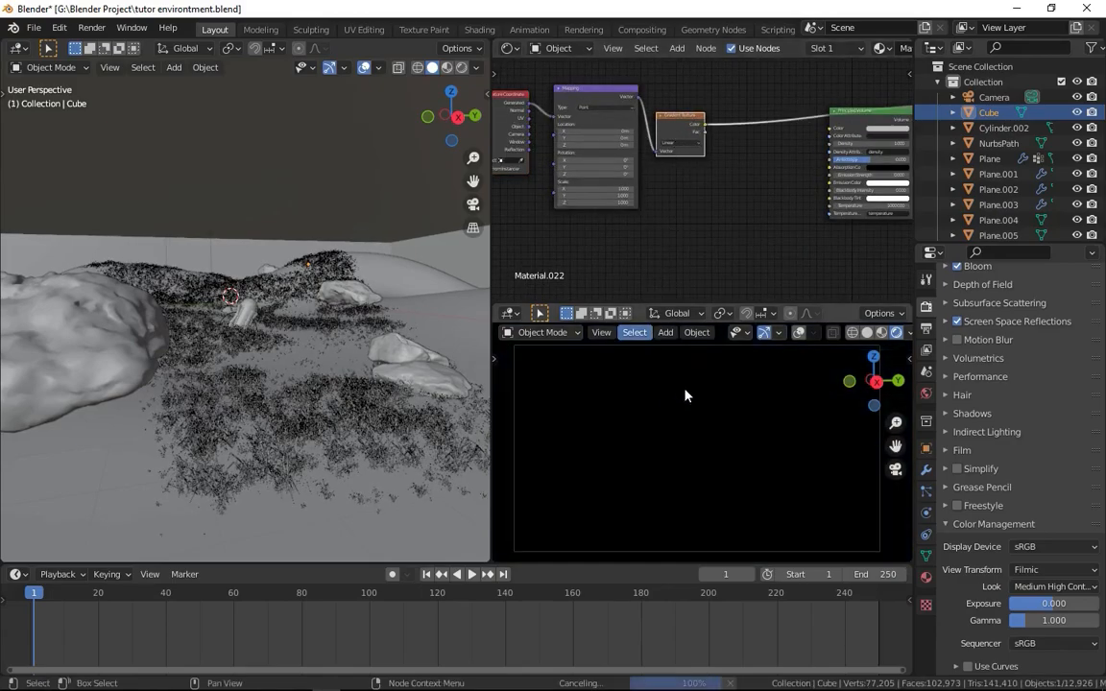
key("KP_0")
middle_click_drag(677, 397, 621, 427)
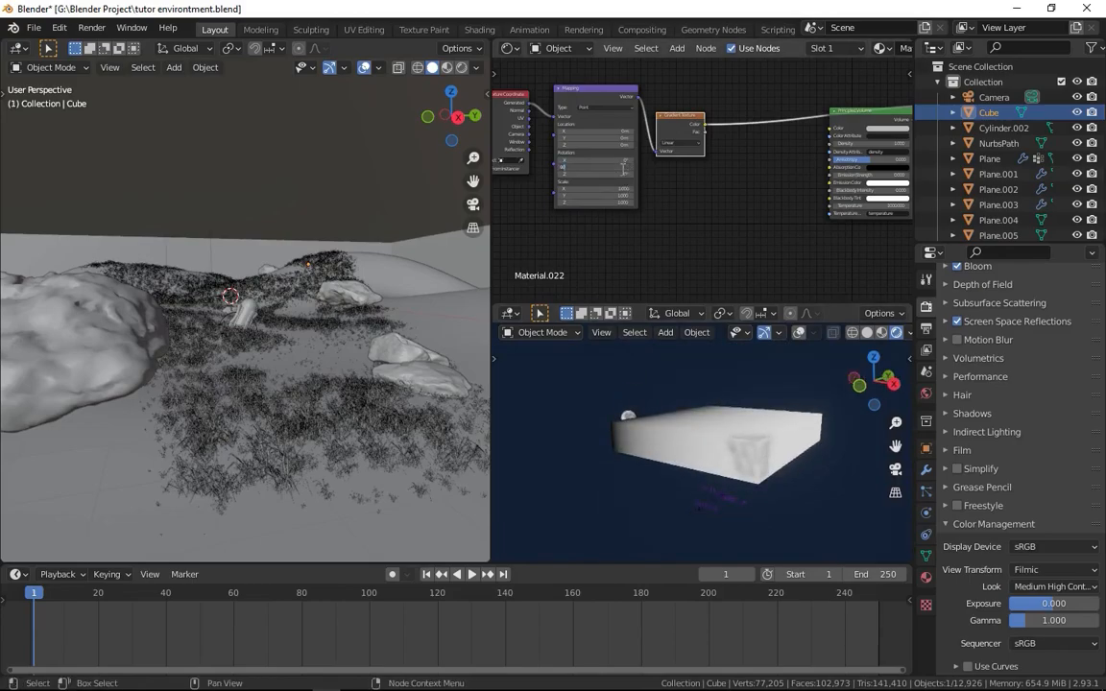
key("Return")
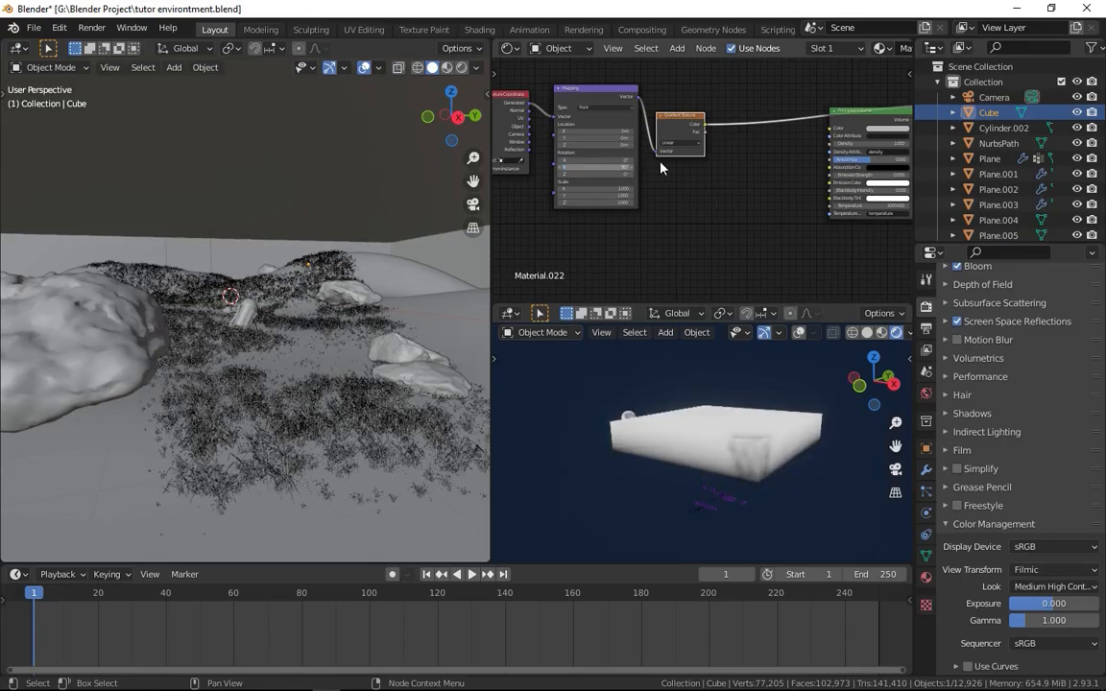
middle_click_drag(661, 160, 681, 177)
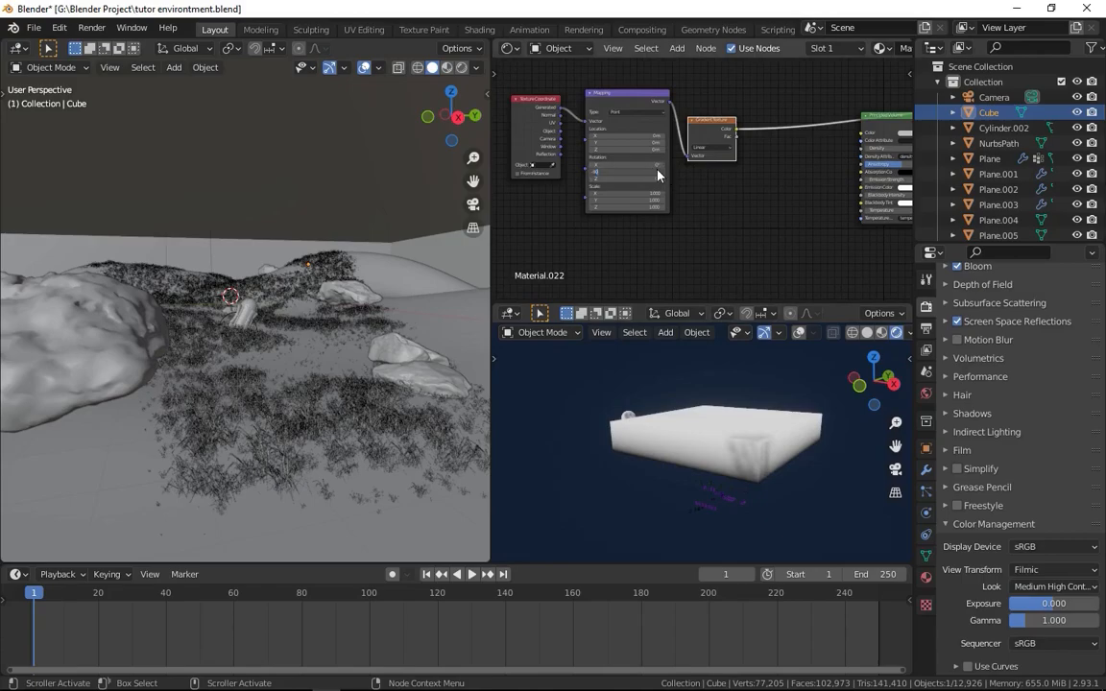
key("Return")
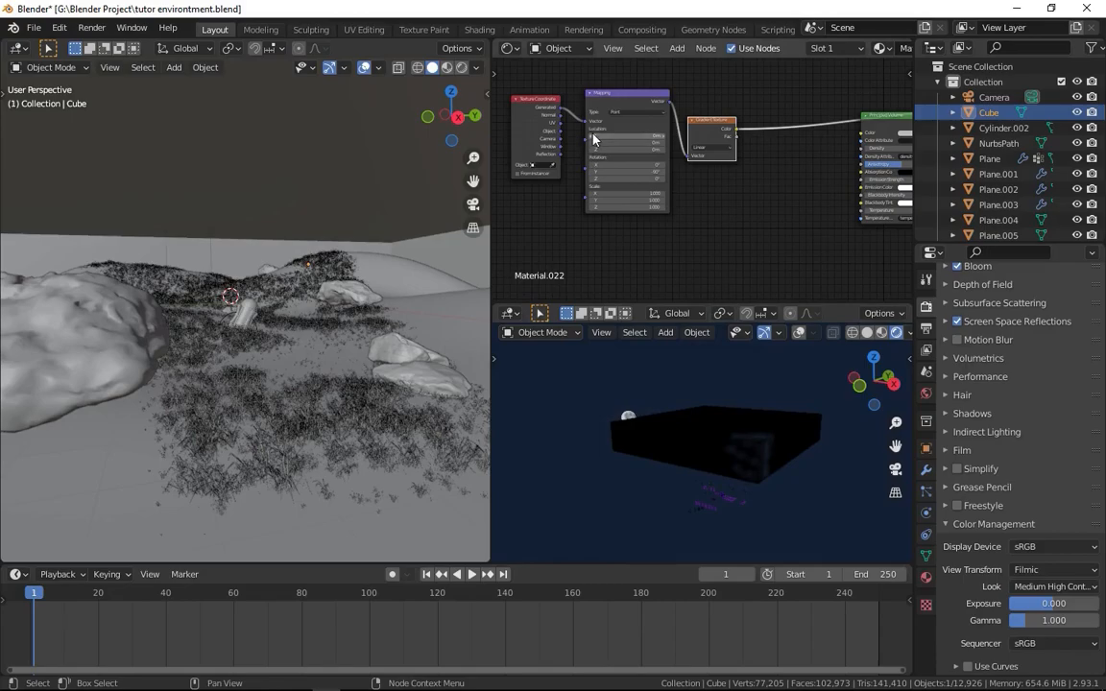
Adjust the gradient's mapping to an X location of 0.3 m and a Z scale of 0.5
left_click_drag(593, 139, 665, 141)
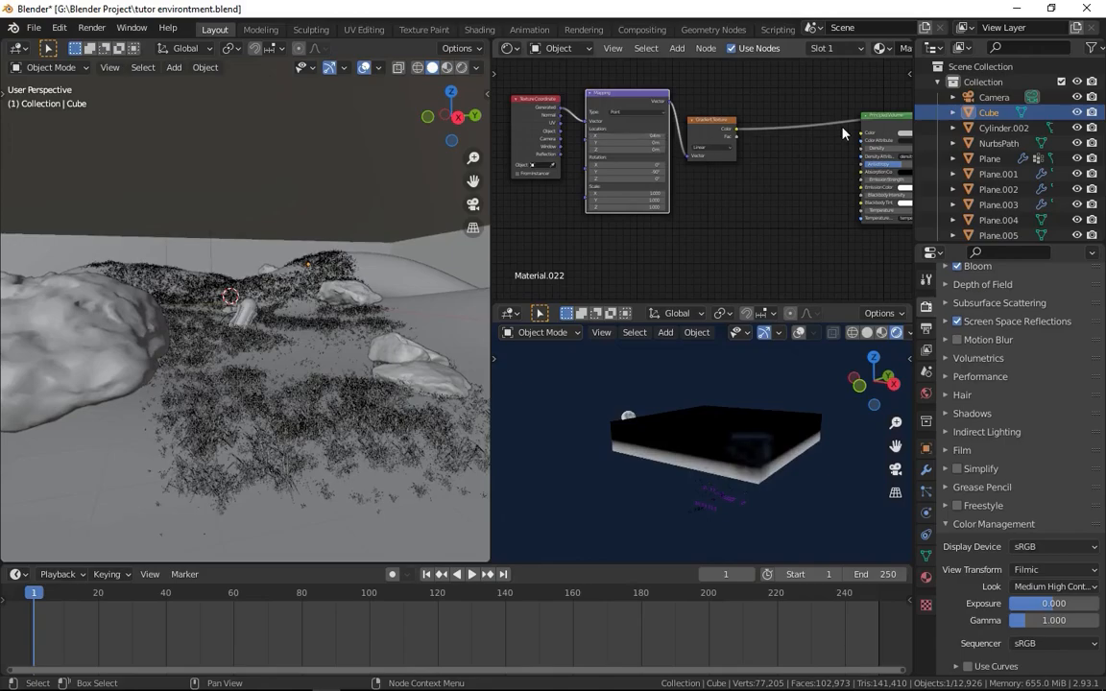
scroll(669, 123, "up", 5)
scroll(757, 417, "up", 1)
middle_click_drag(758, 417, 639, 415)
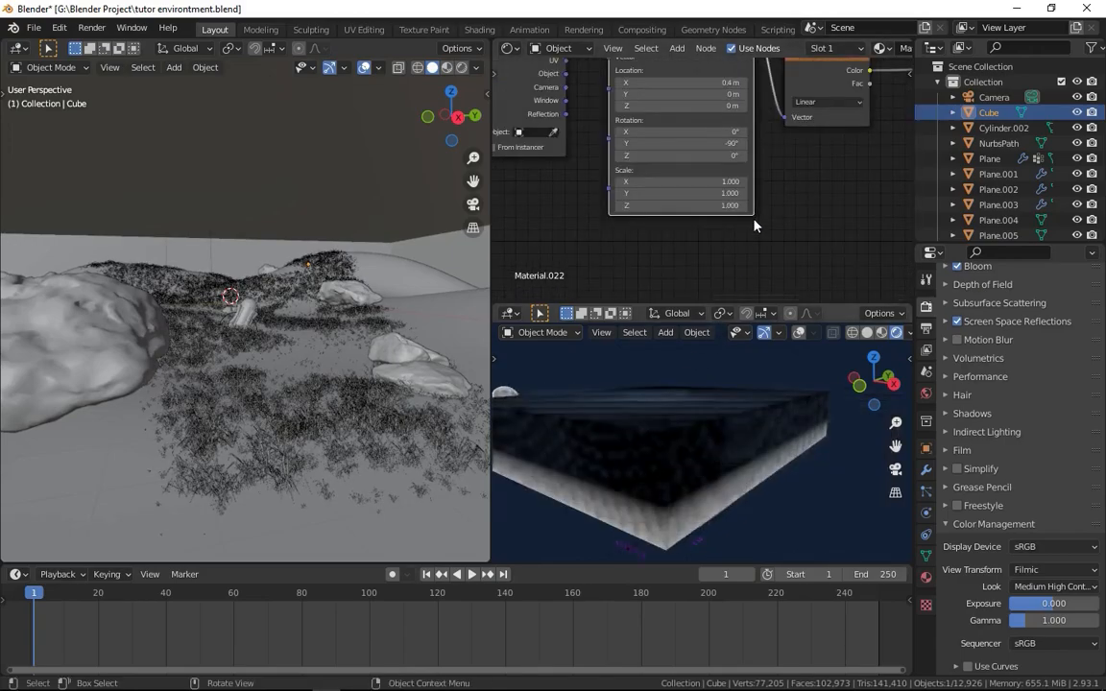
left_click_drag(699, 181, 787, 181)
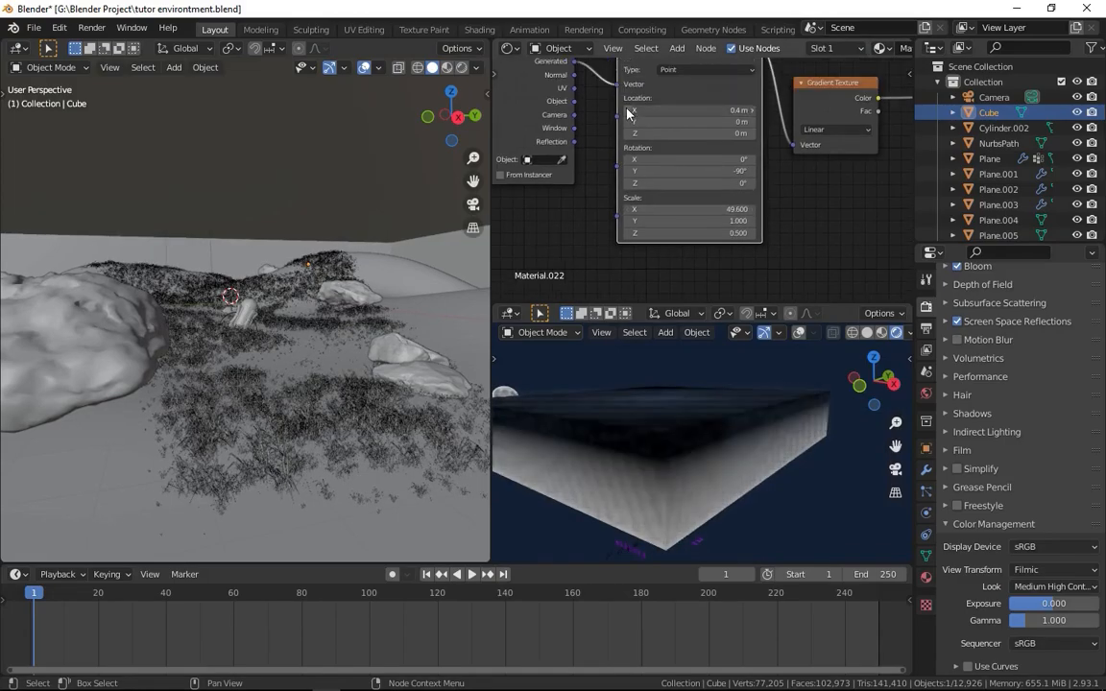
left_click(629, 112)
left_click(629, 113)
left_click(628, 112)
left_click(755, 112)
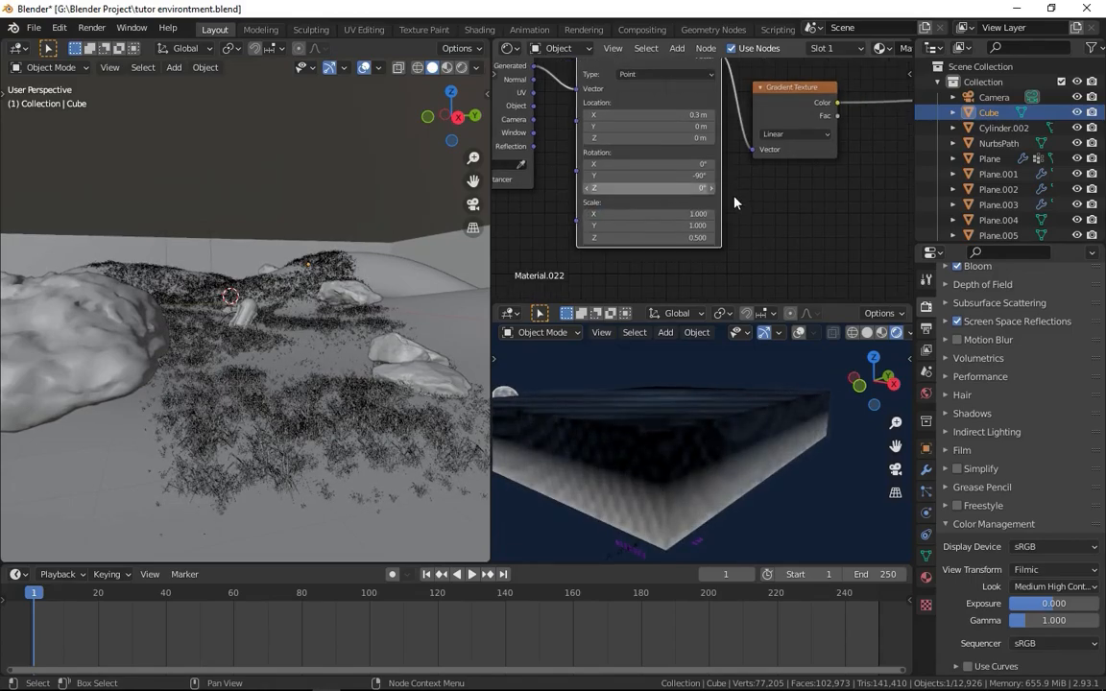
scroll(734, 202, "down", 2)
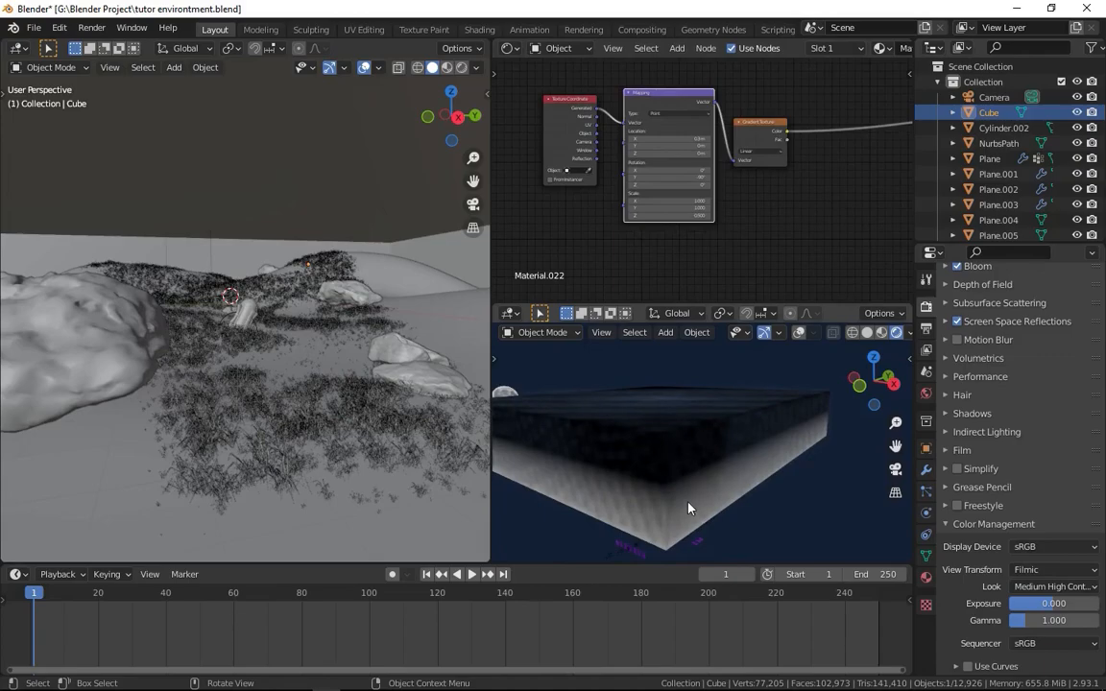
Connect the Gradient Texture's color to the Density of the Principled Volume and return to the camera view
middle_click_drag(728, 188, 653, 130)
left_click_drag(640, 113, 773, 135)
middle_click_drag(786, 135, 654, 161)
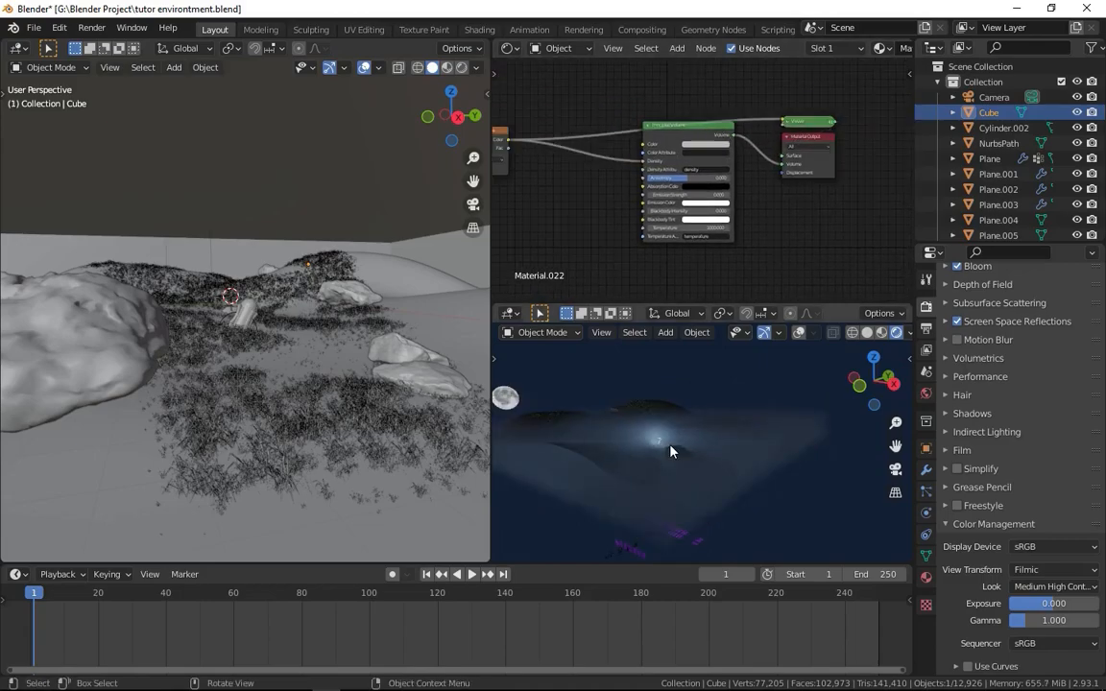
key("KP_0")
Insert a Math node between the Gradient Texture and the volume's Density and set it to Multiply
middle_click_drag(548, 200, 764, 196)
key("shift+a")
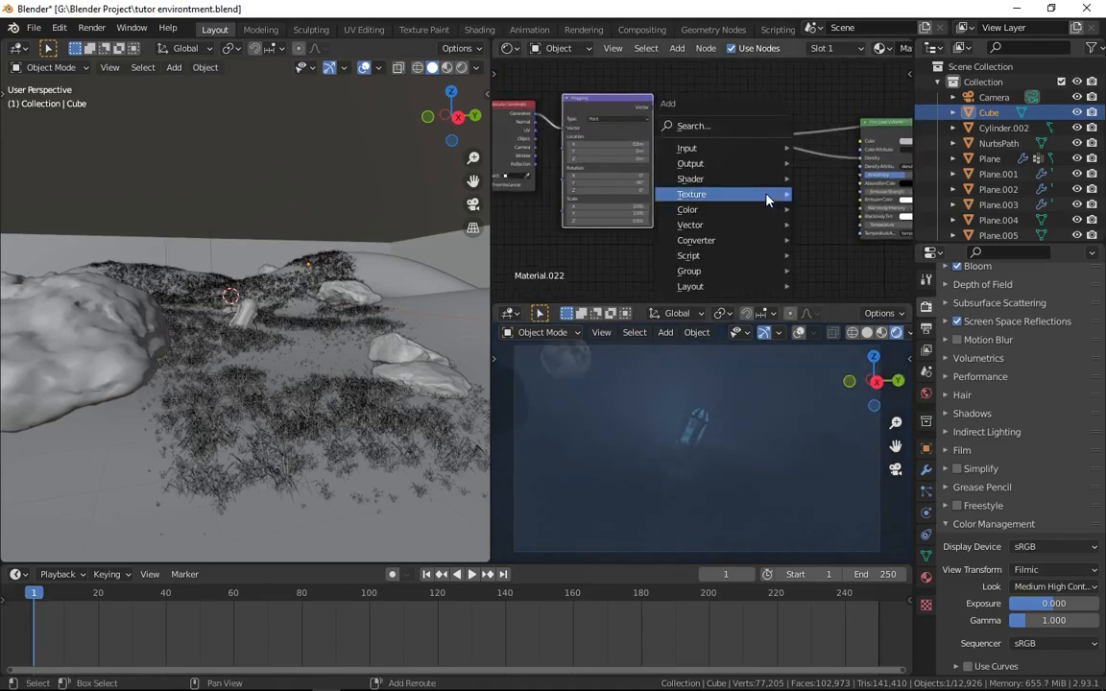
mouse_move(714, 246)
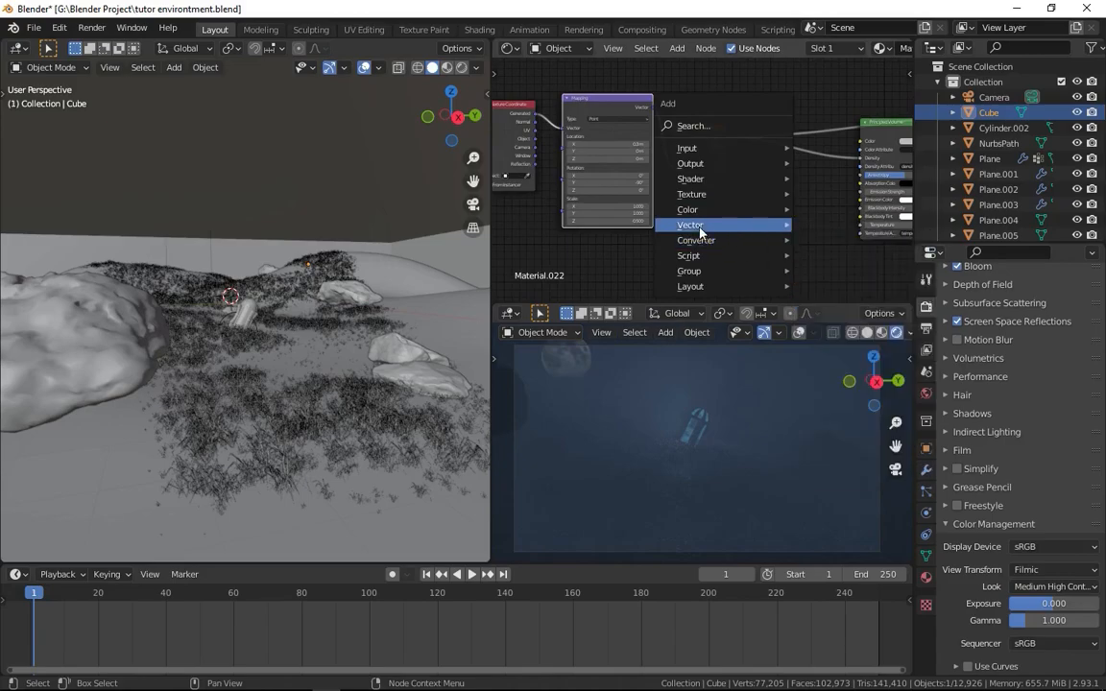
left_click(825, 357)
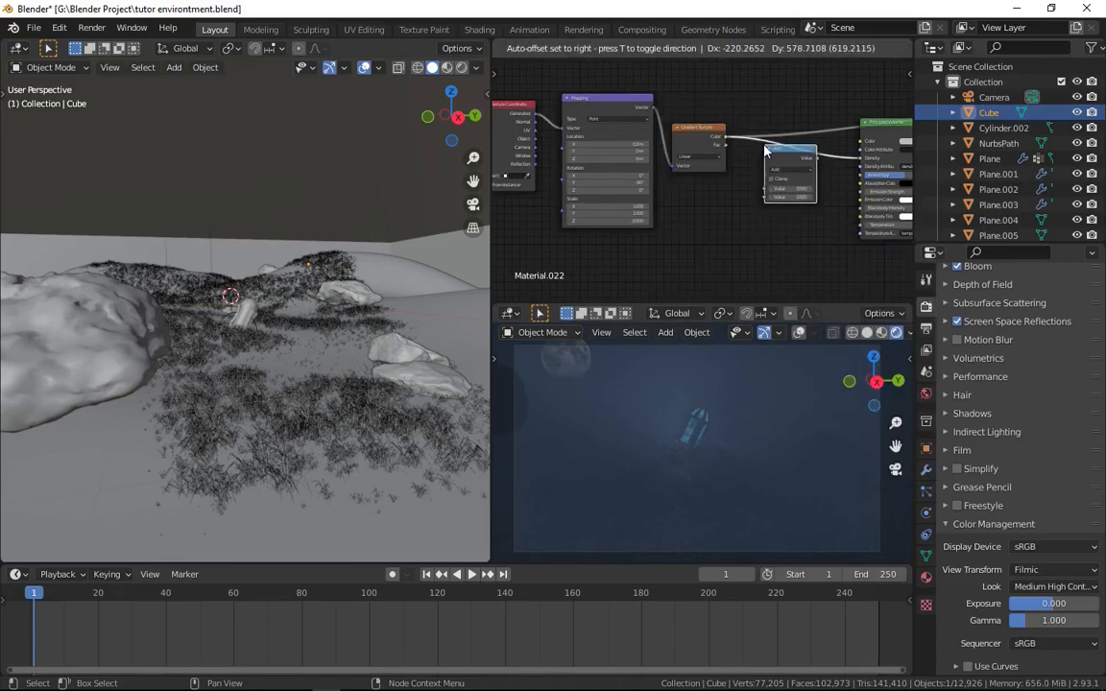
left_click(758, 144)
scroll(785, 190, "up", 2)
left_click(763, 185)
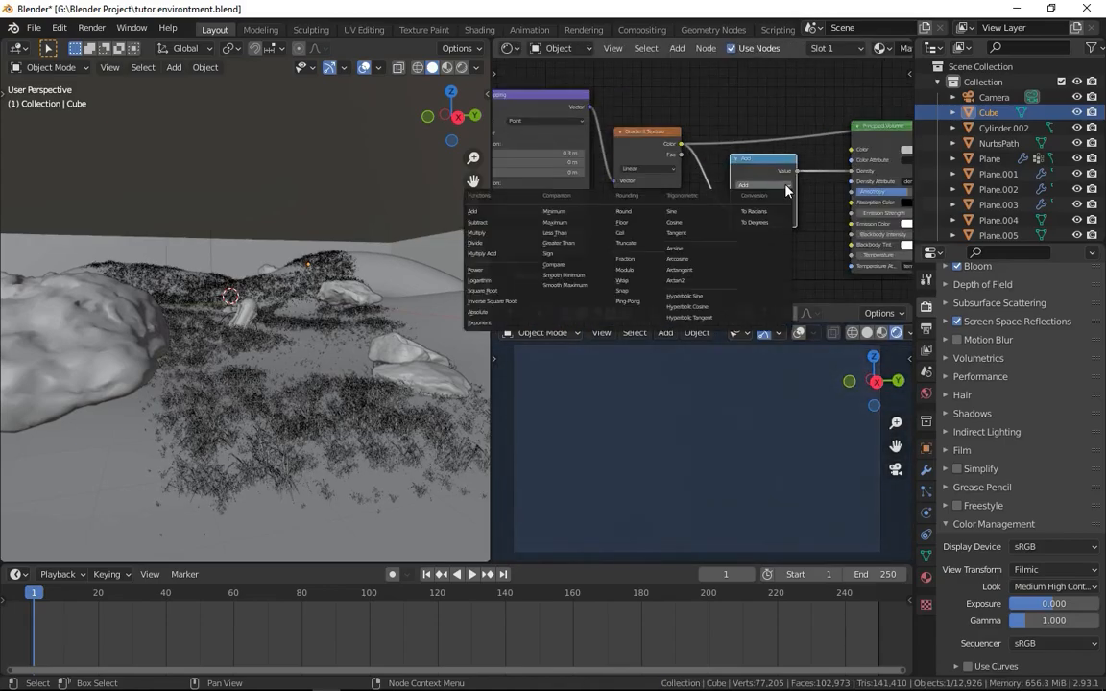
left_click(487, 233)
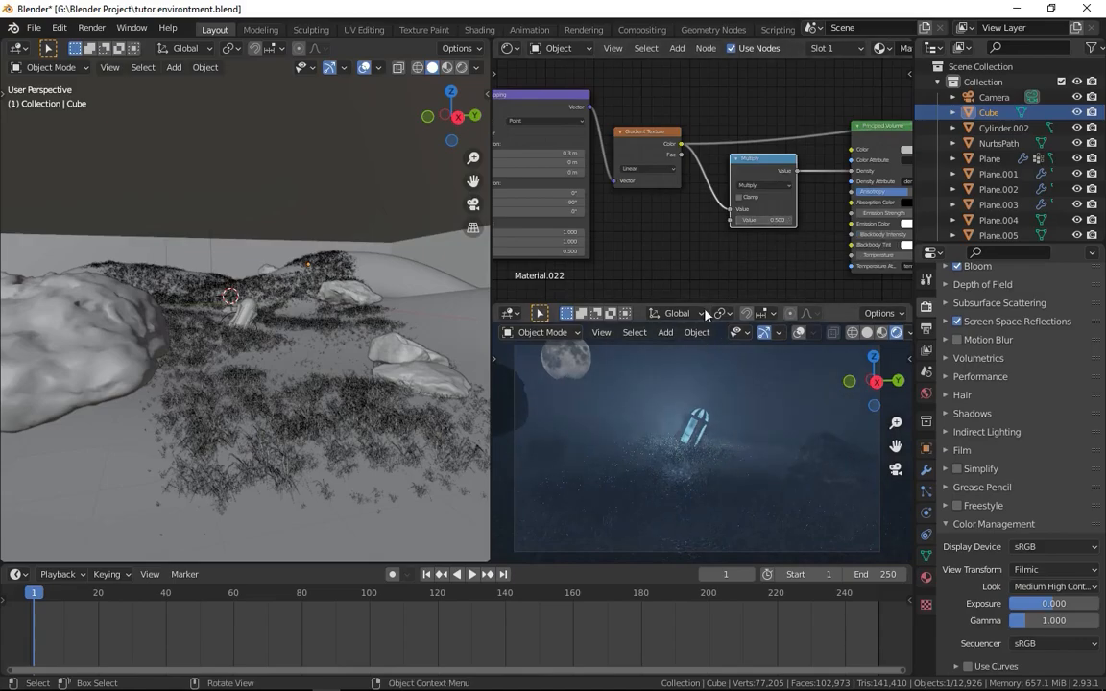
scroll(675, 181, "down", 4)
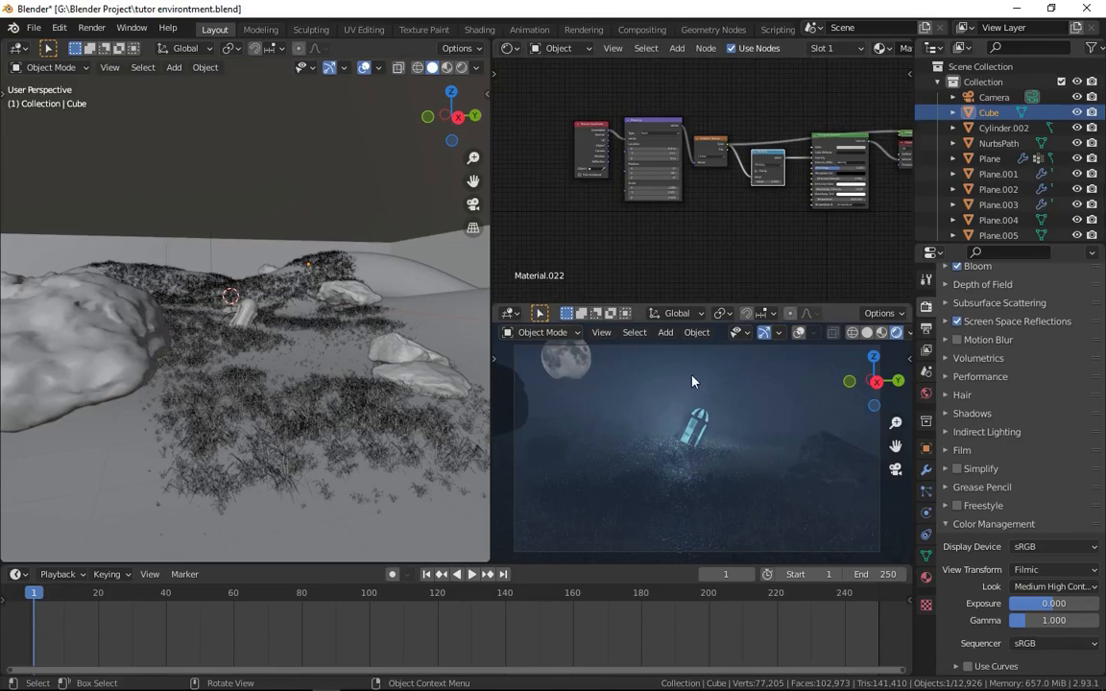
scroll(720, 183, "up", 3)
scroll(710, 181, "down", 2)
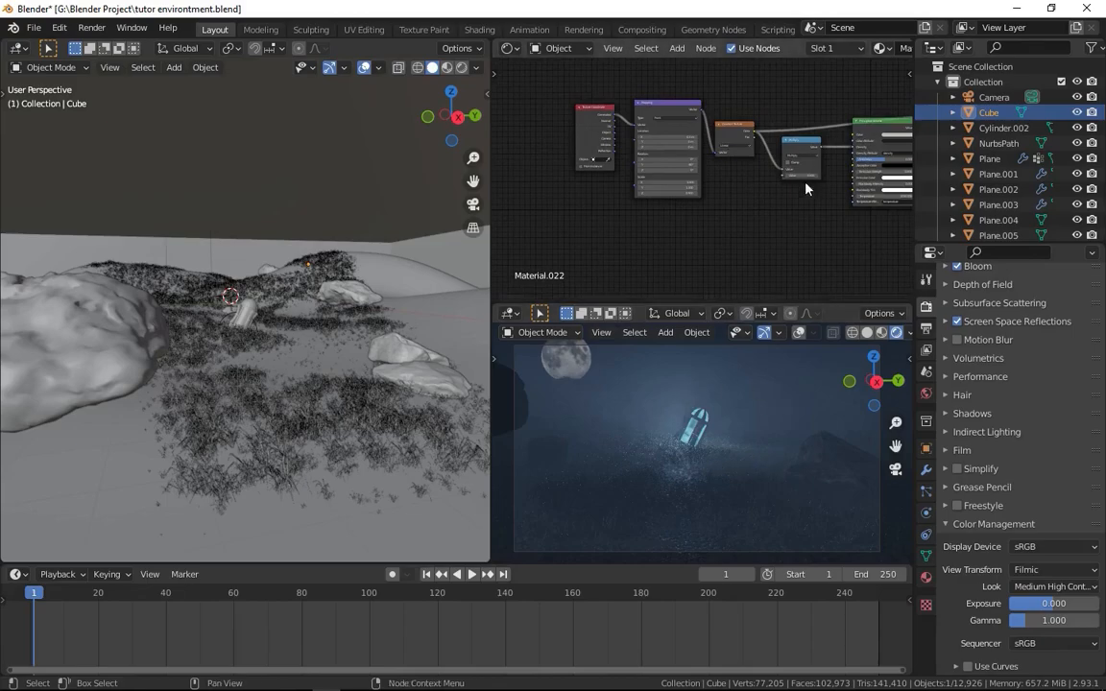
Add a Noise Texture node below the gradient and preview it on the cube from outside the camera view
scroll(744, 174, "up", 2)
key("shift+a")
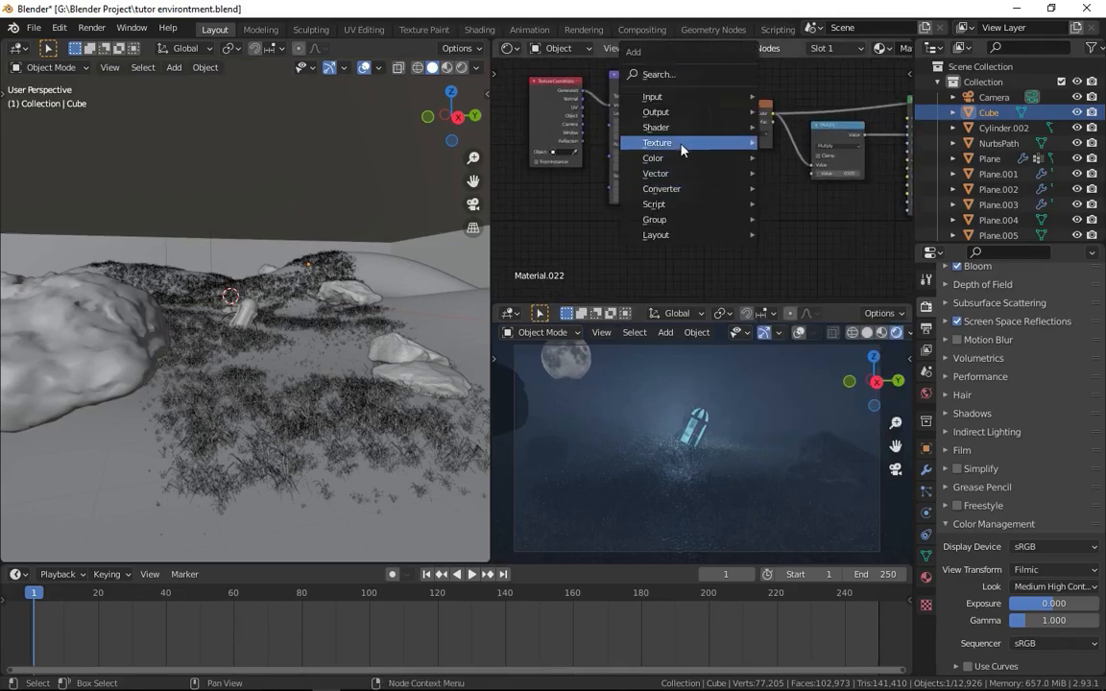
mouse_move(746, 142)
left_click(765, 217)
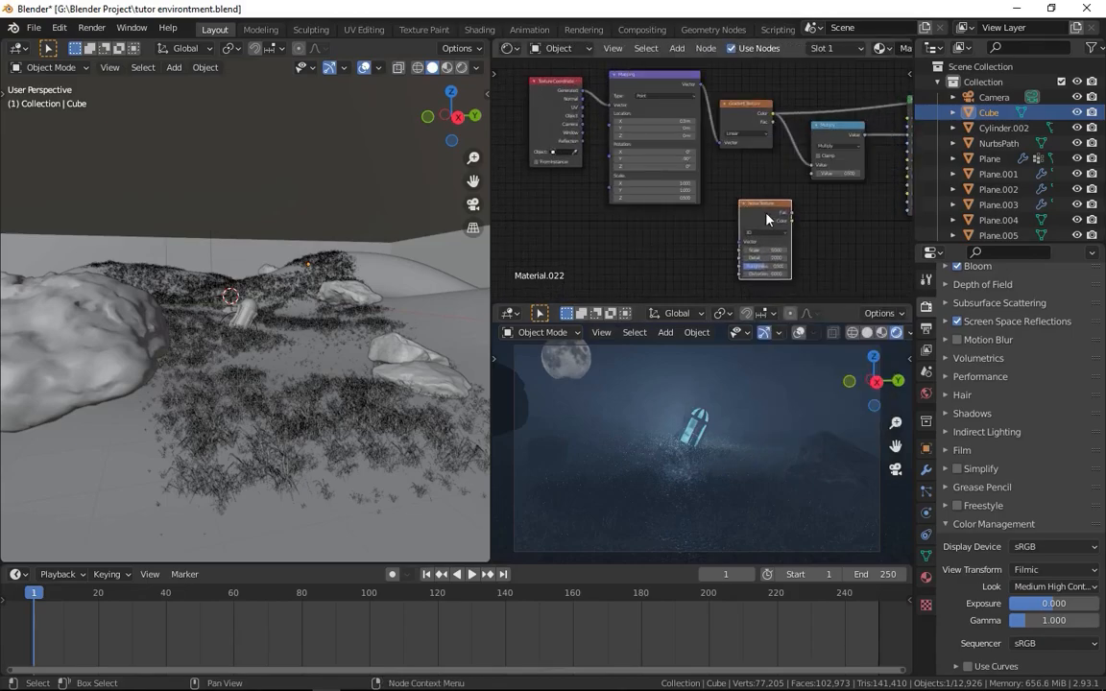
middle_click_drag(765, 216, 751, 209)
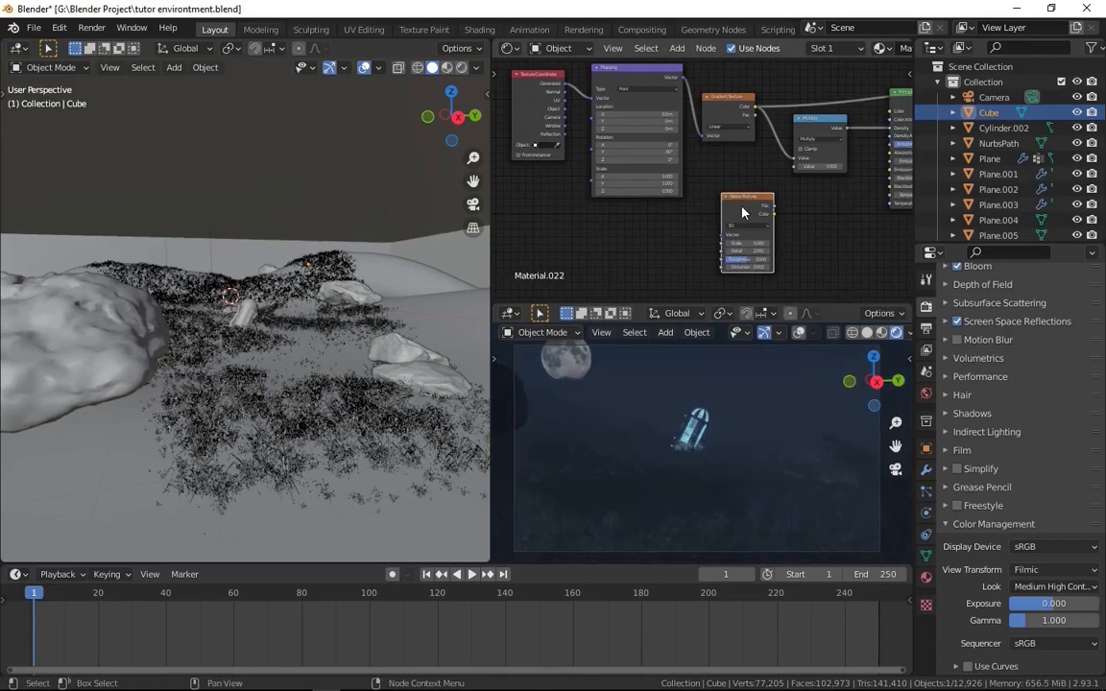
left_click(741, 208, "ctrl+shift")
middle_click_drag(668, 446, 696, 435)
scroll(695, 435, "down", 5)
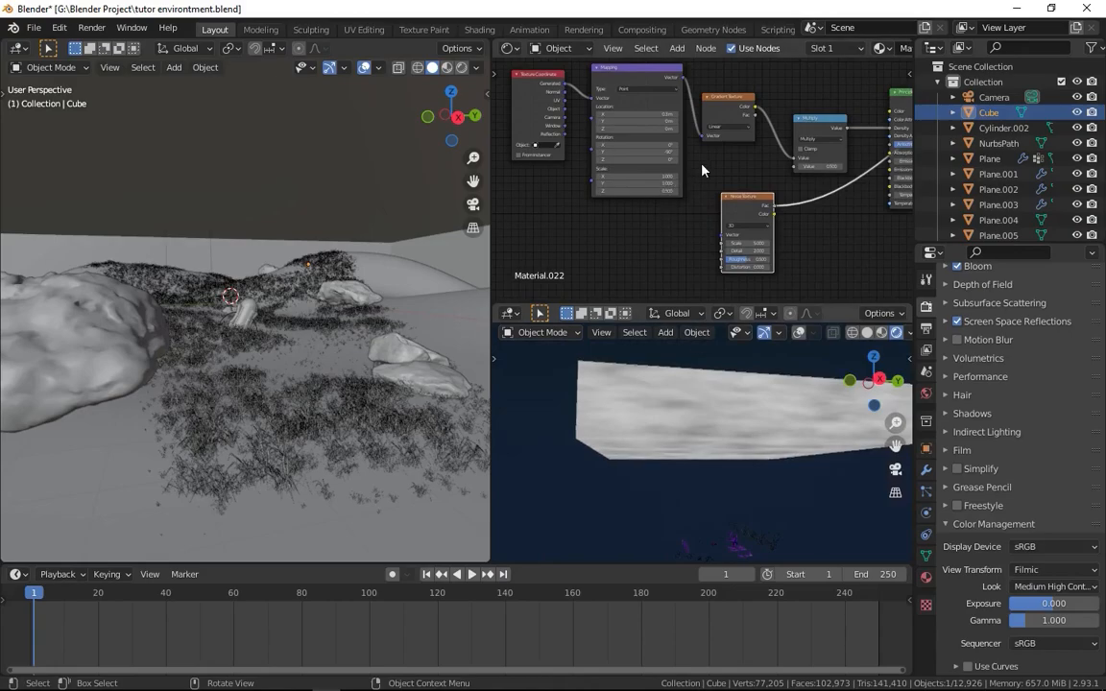
Duplicate the Mapping node and place the copy beside the Noise Texture
left_click(643, 84)
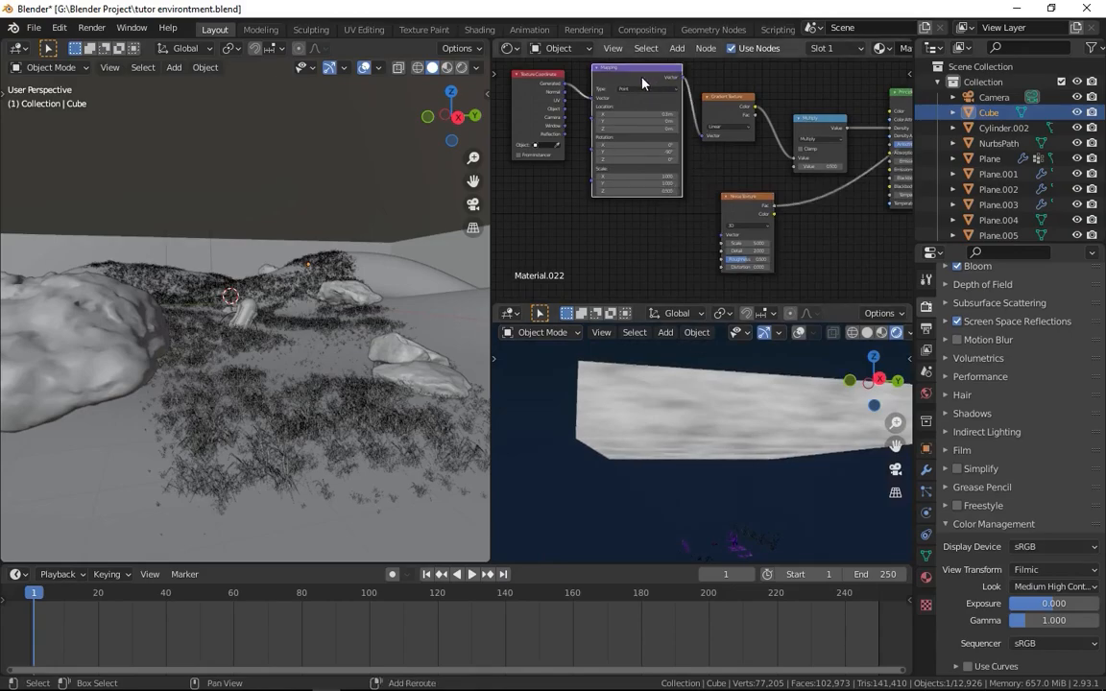
key("shift+d")
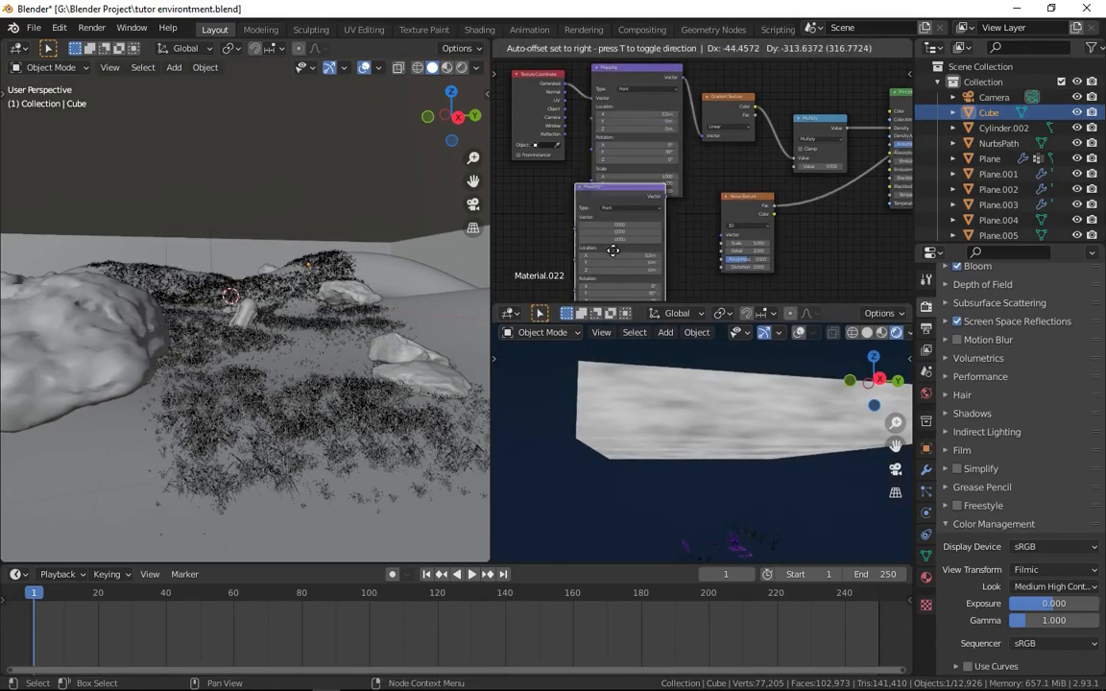
left_click(665, 221)
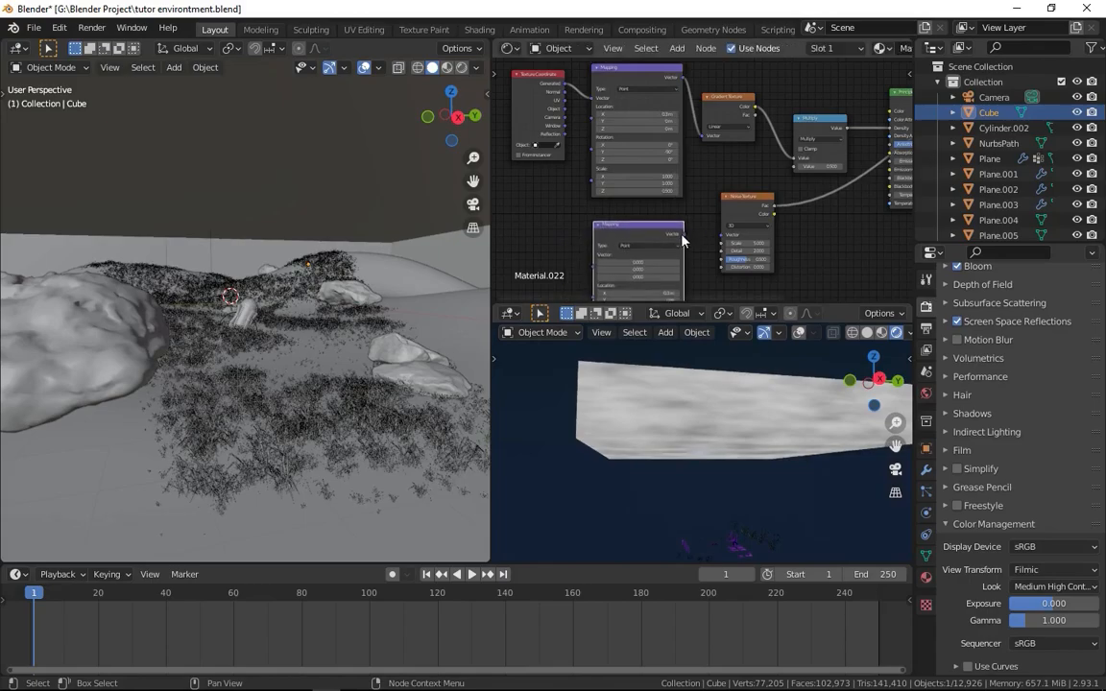
Connect the copied Mapping node to the Noise Texture's Vector and feed it from the Texture Coordinate's Generated output
left_click_drag(720, 235, 683, 233)
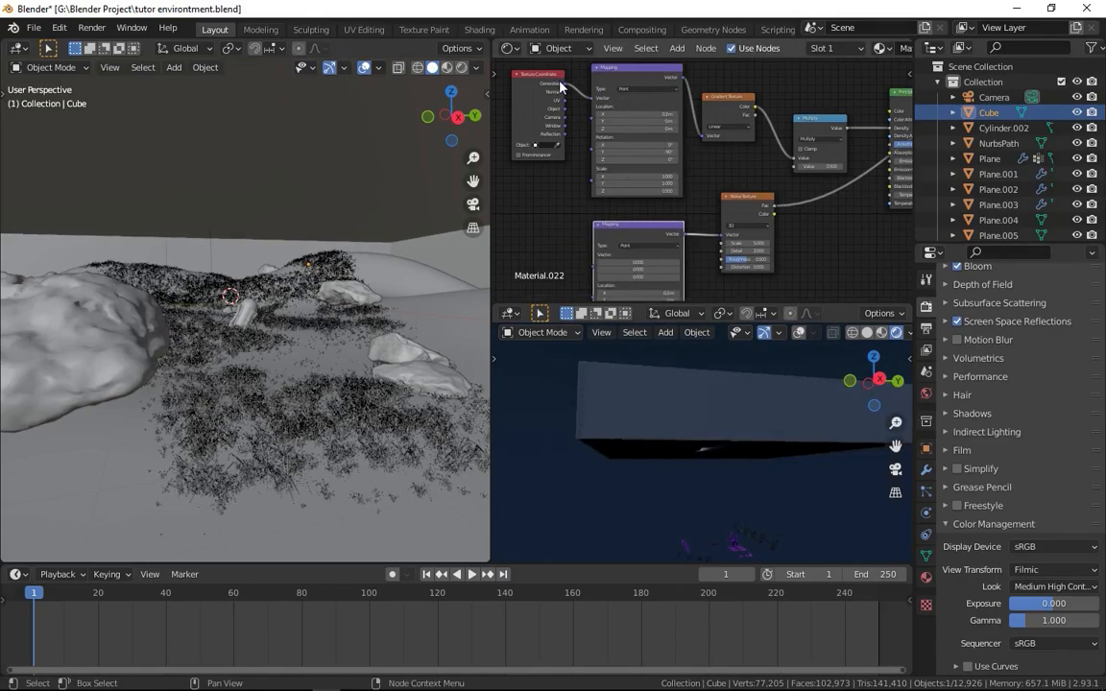
left_click_drag(564, 90, 593, 233)
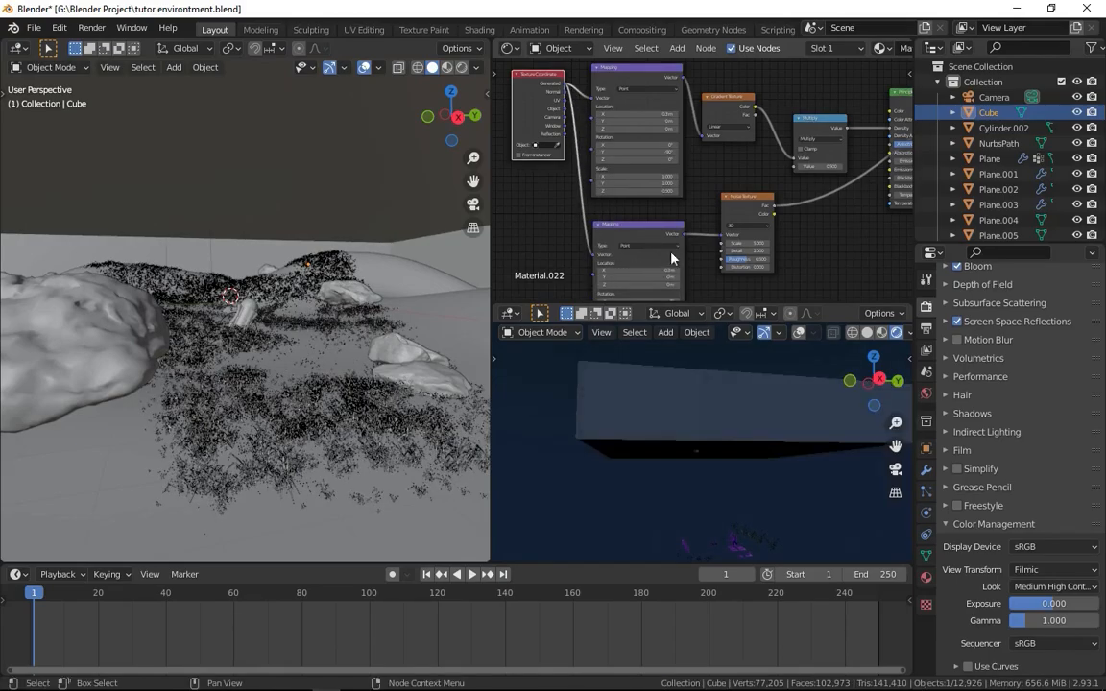
Make room before the Principled Volume and place a duplicate of the Multiply node on the link after the Gradient Texture
middle_click_drag(756, 180, 720, 174)
scroll(811, 150, "down", 2)
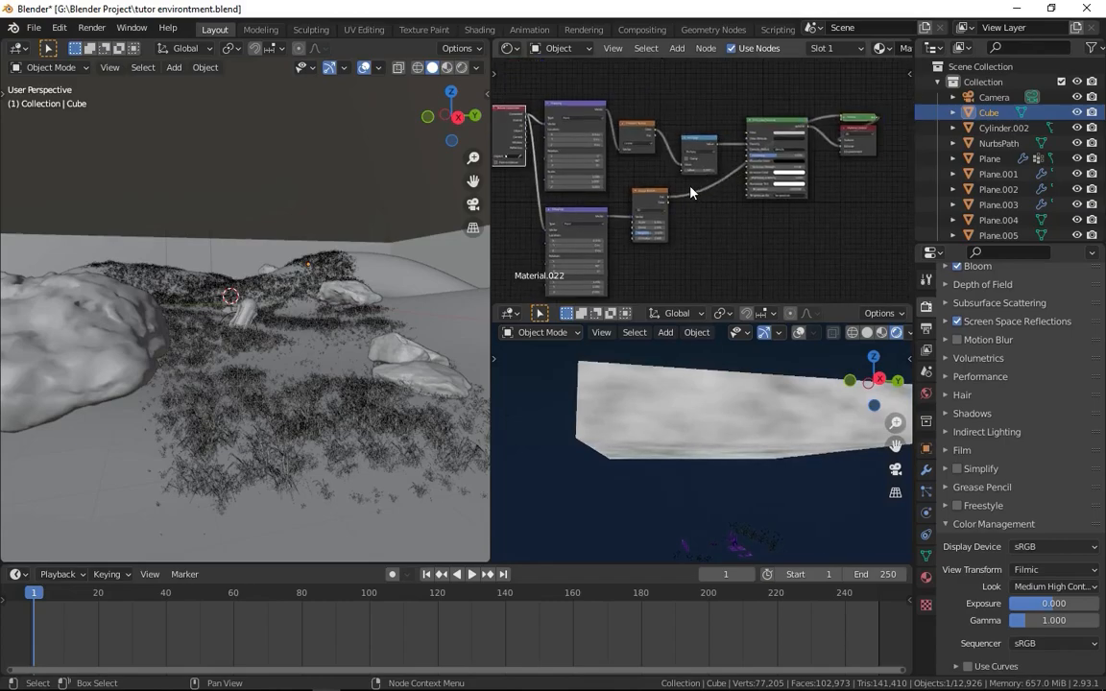
left_click_drag(801, 137, 911, 155)
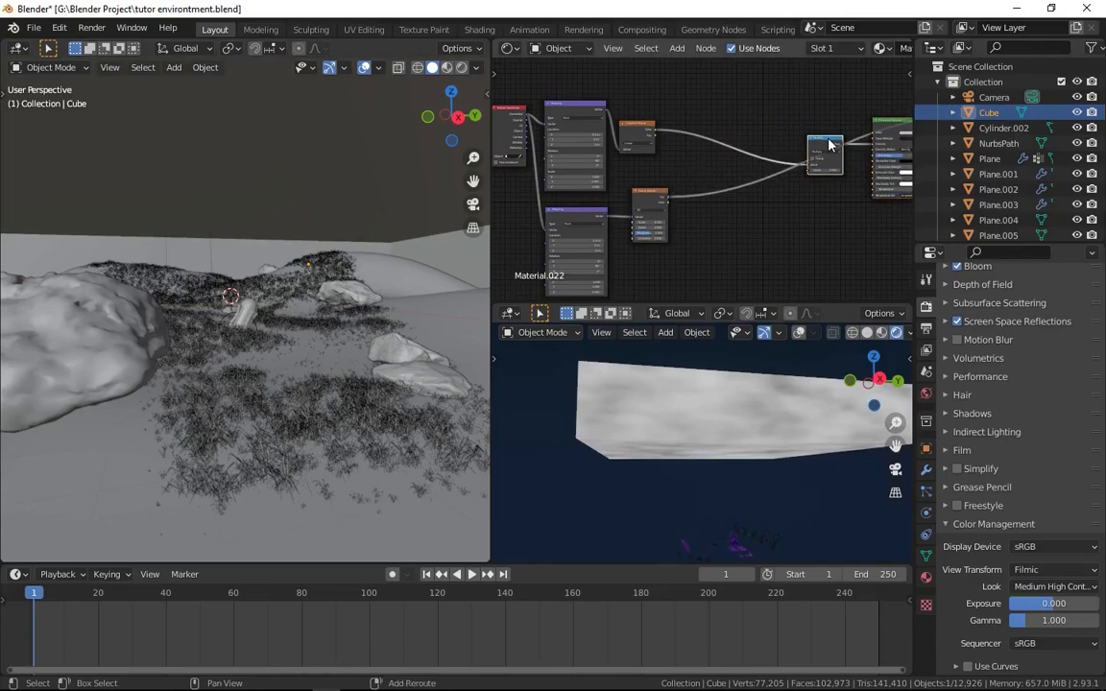
key("shift+d")
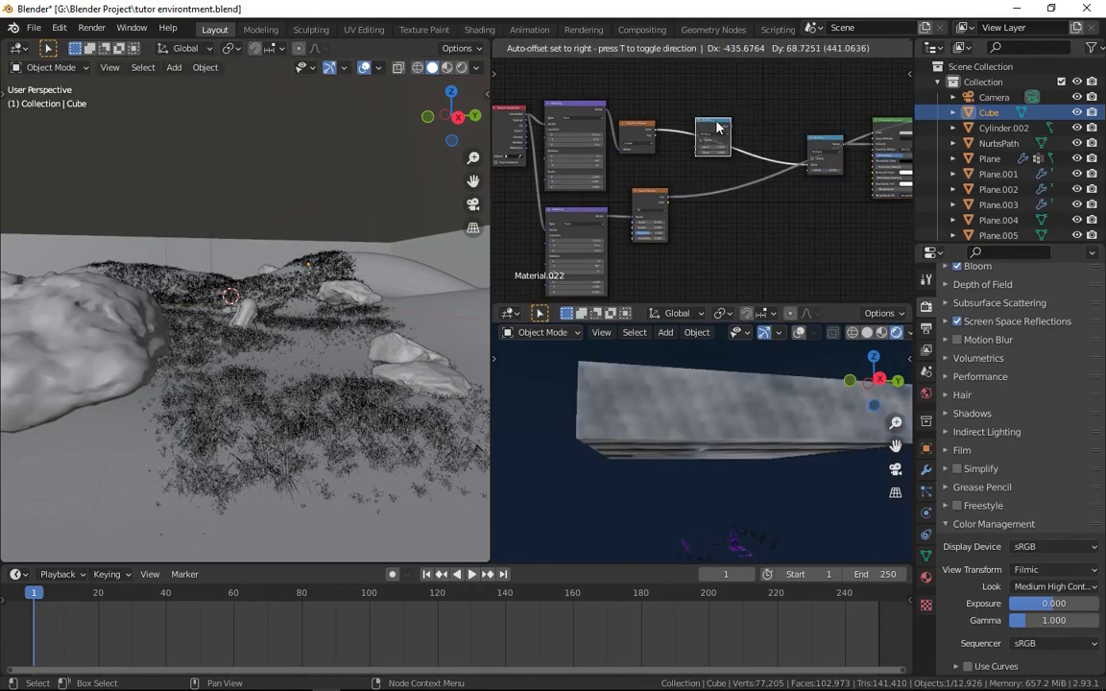
left_click(706, 153)
scroll(705, 154, "up", 2)
scroll(594, 182, "up", 1)
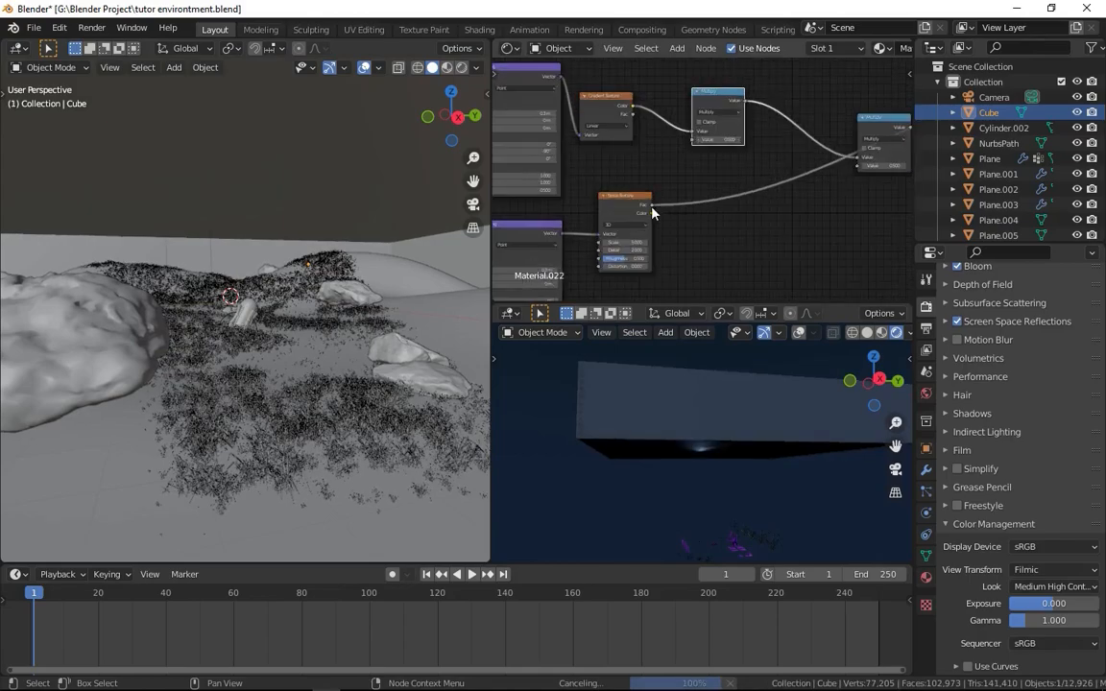
Connect the Noise Texture's Fac to the new Multiply node's second value and preview the multiplied result
left_click_drag(680, 176, 697, 144)
left_click_drag(652, 204, 692, 140)
left_click(730, 100, "ctrl+shift")
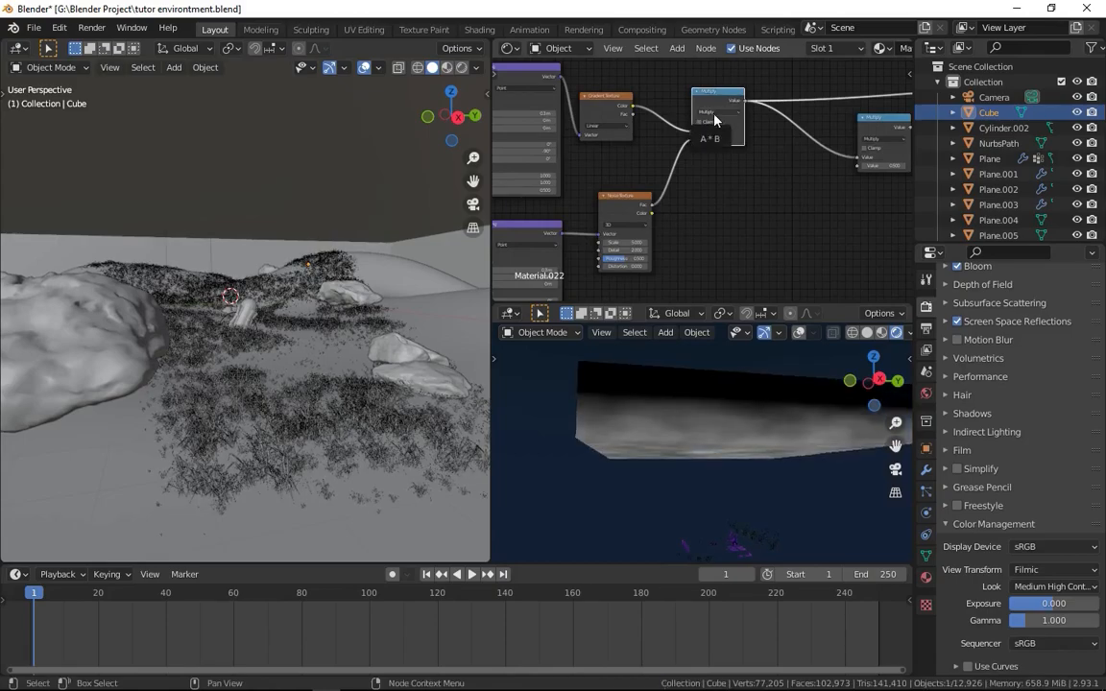
Insert a ColorRamp between the Noise Texture and the Multiply node and move its black stop to about 0.36
scroll(697, 204, "up", 2)
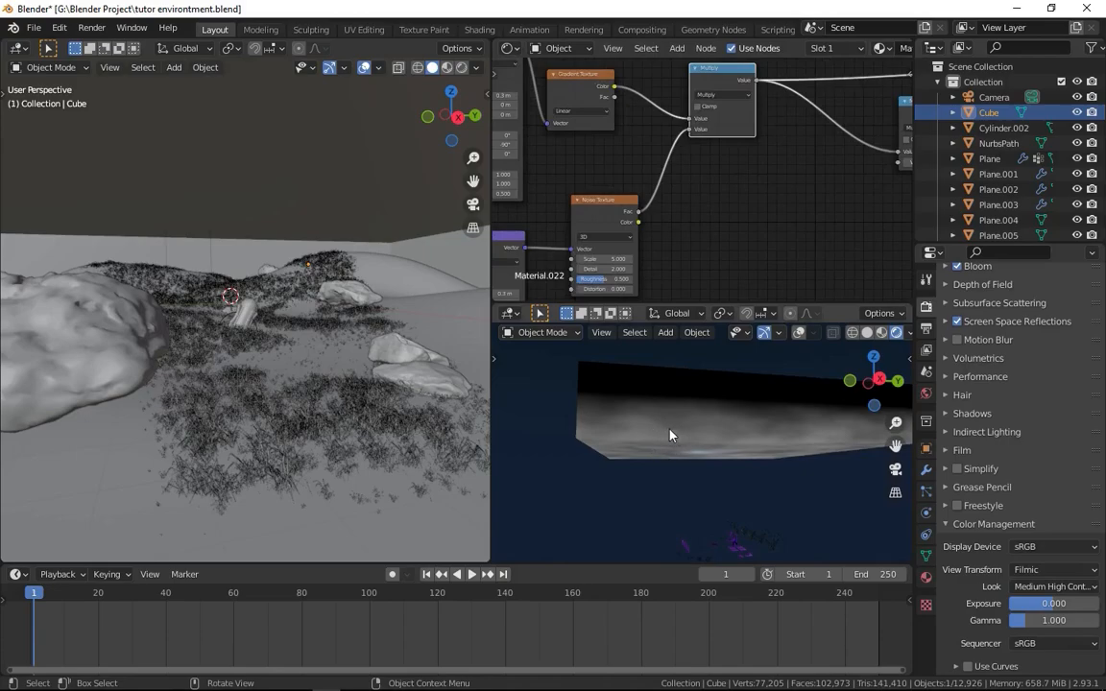
middle_click_drag(697, 252, 670, 227)
scroll(670, 225, "up", 1)
middle_click_drag(644, 412, 633, 443)
key("shift+a")
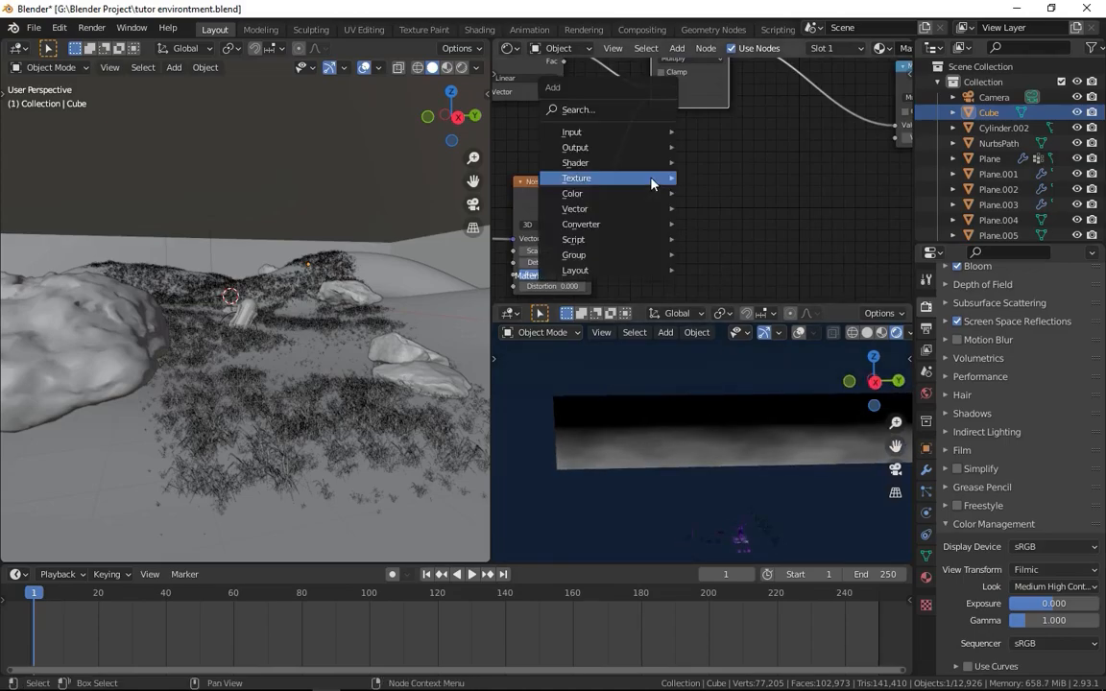
mouse_move(625, 225)
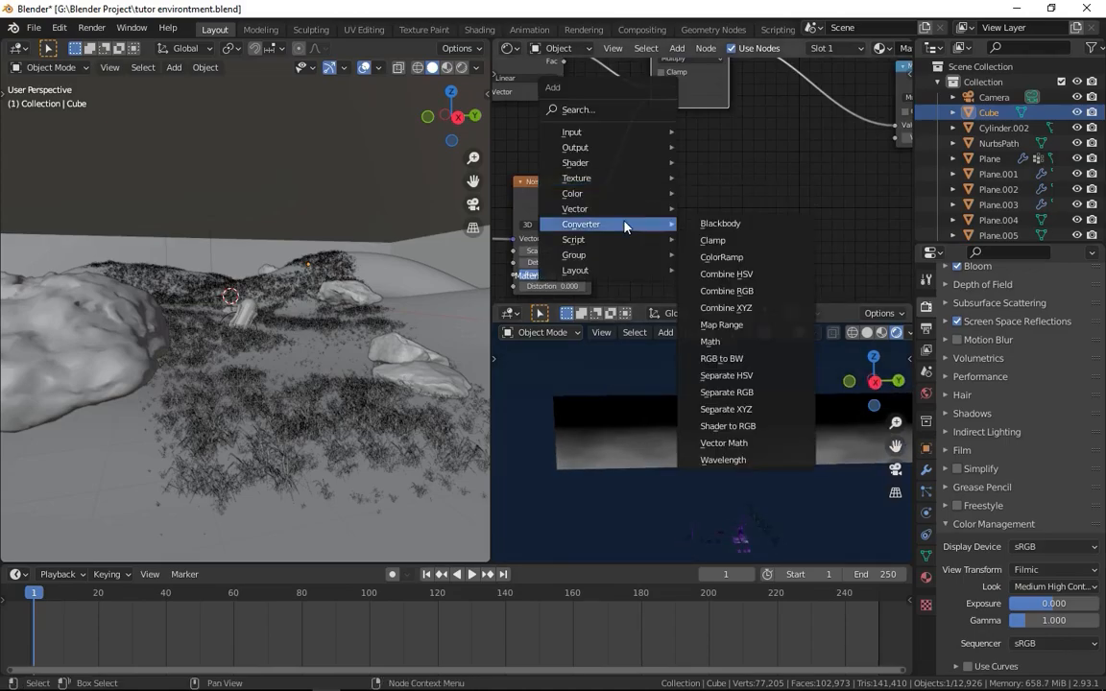
left_click(730, 256)
left_click(638, 137)
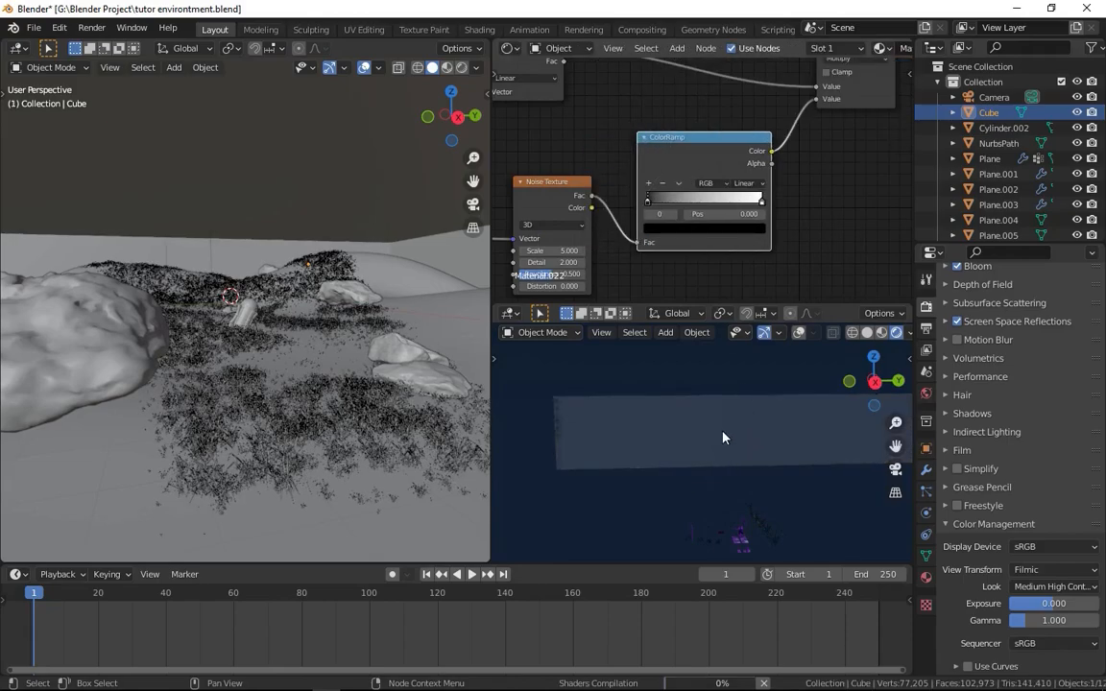
left_click_drag(647, 202, 689, 202)
Switch the material preview from the multiplied texture back to the Principled Volume
middle_click_drag(797, 215, 703, 285)
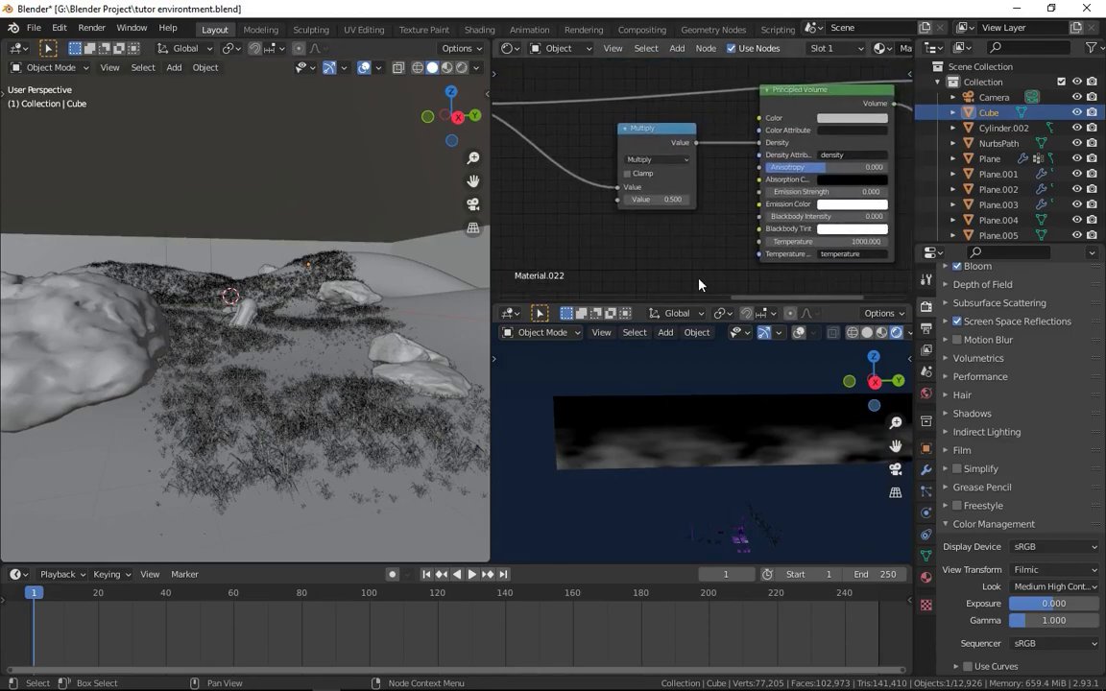
scroll(728, 259, "down", 2)
middle_click_drag(842, 222, 766, 148)
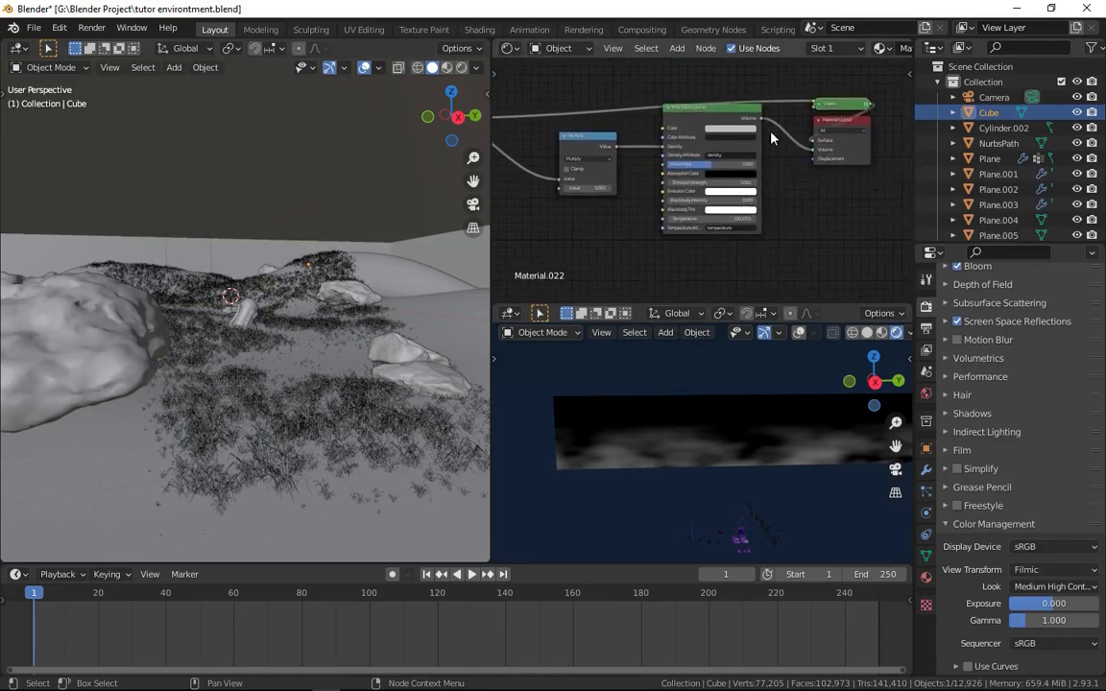
left_click(747, 119, "ctrl+shift")
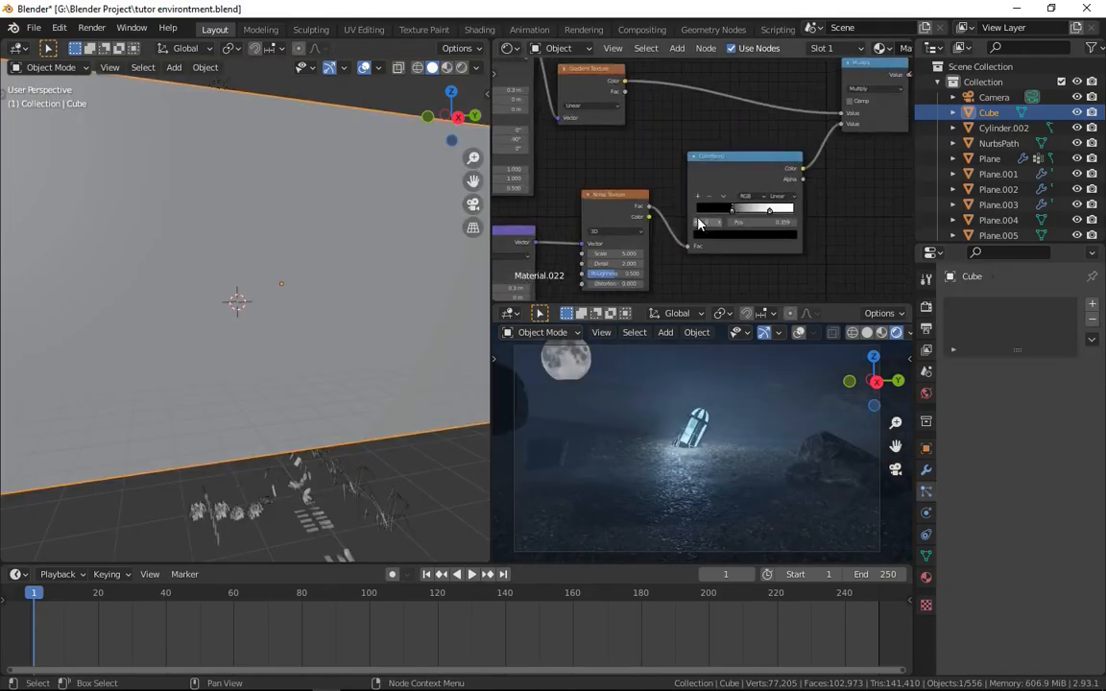
Set the ColorRamp to B-Spline with its black stop at 0.695, and the Noise Texture's Scale to 15.8
middle_click_drag(627, 194, 709, 202)
left_click_drag(705, 205, 749, 205)
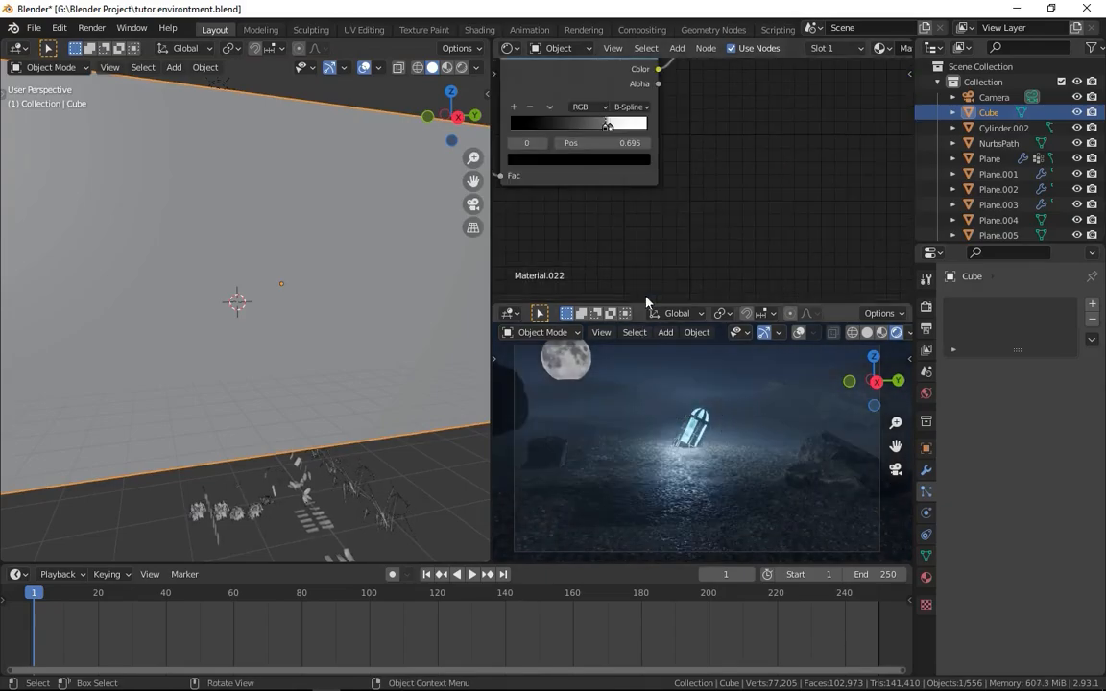
middle_click_drag(646, 301, 902, 314)
left_click_drag(683, 199, 746, 199)
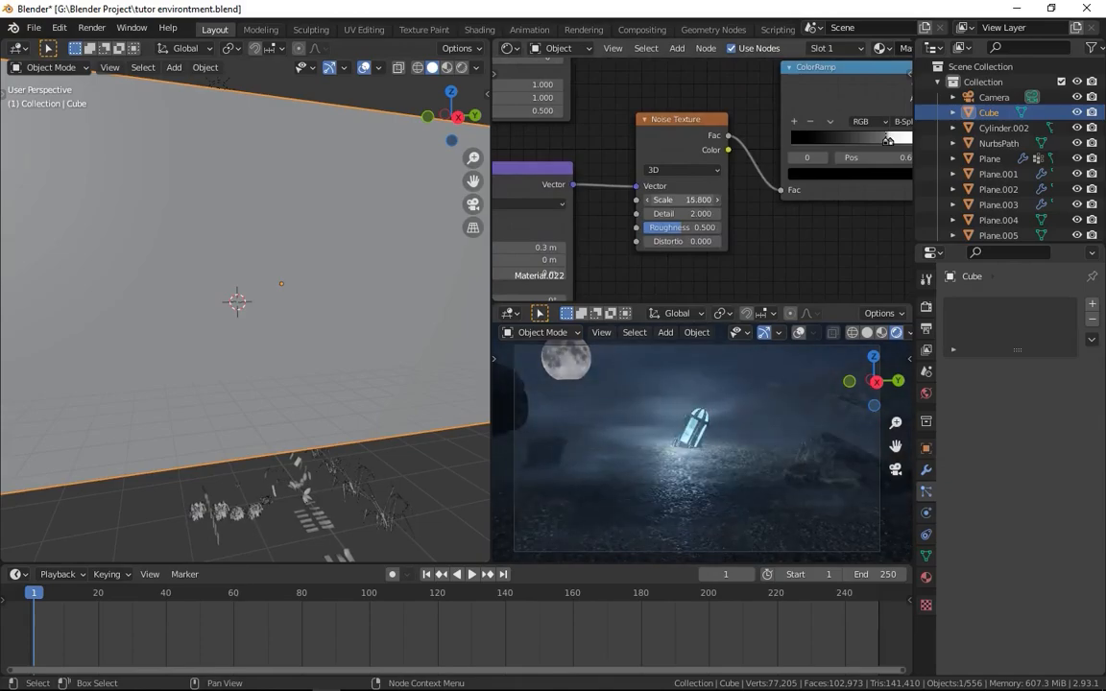
Set the X location of the Noise Texture's Mapping node to 0 m
scroll(730, 210, "down", 4)
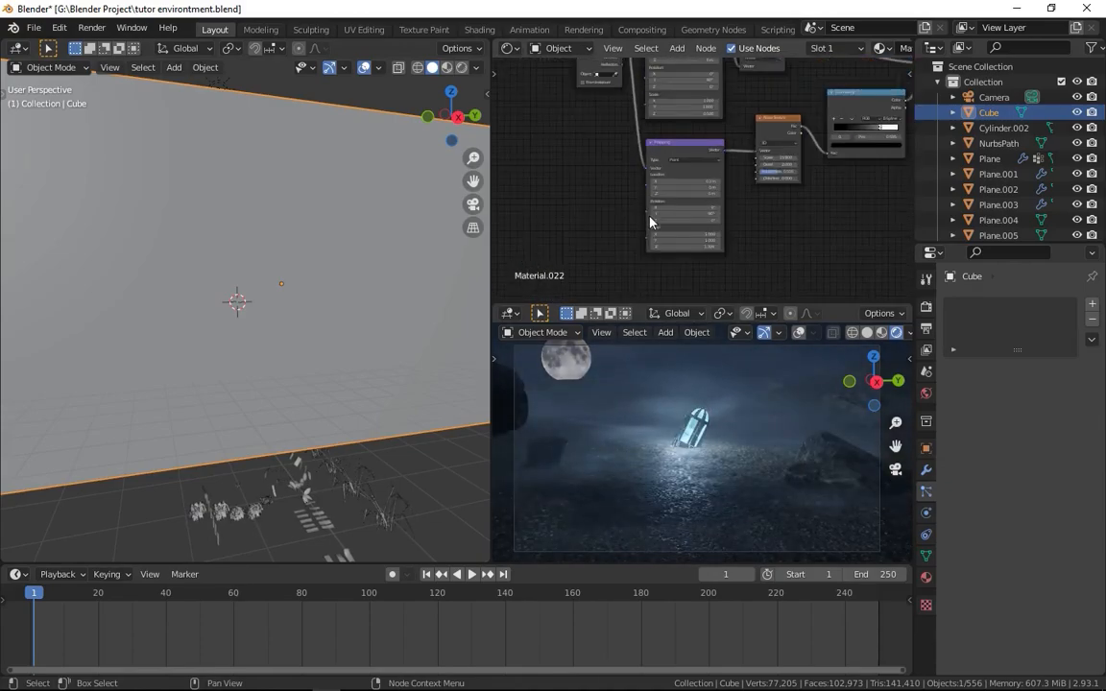
scroll(670, 194, "up", 4)
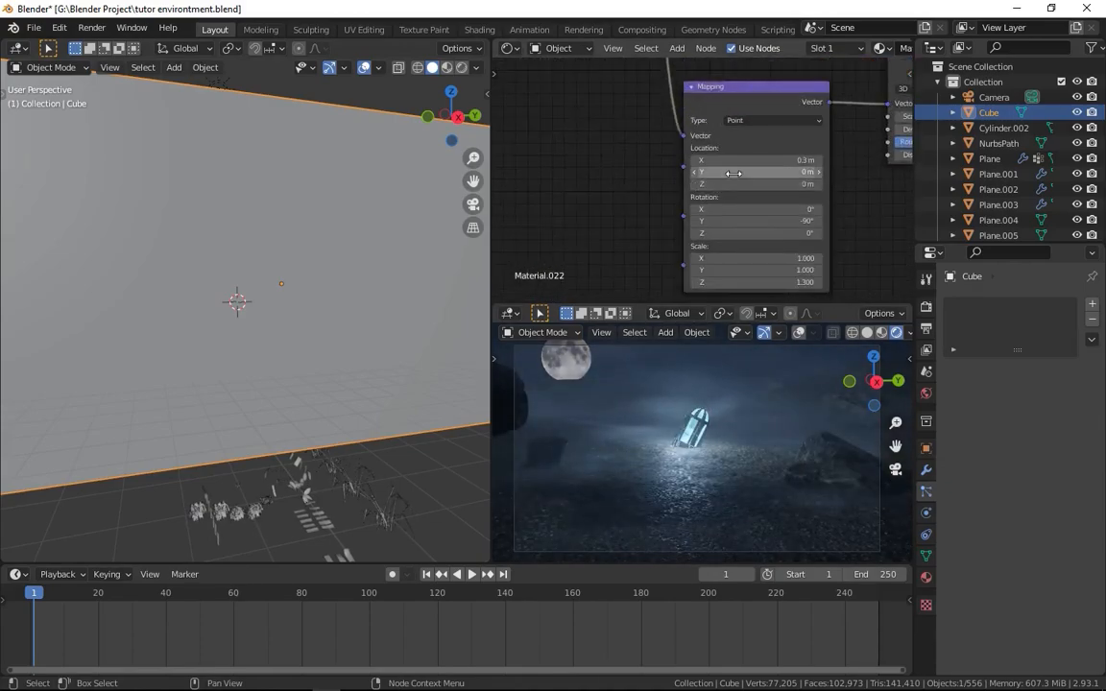
left_click(667, 172)
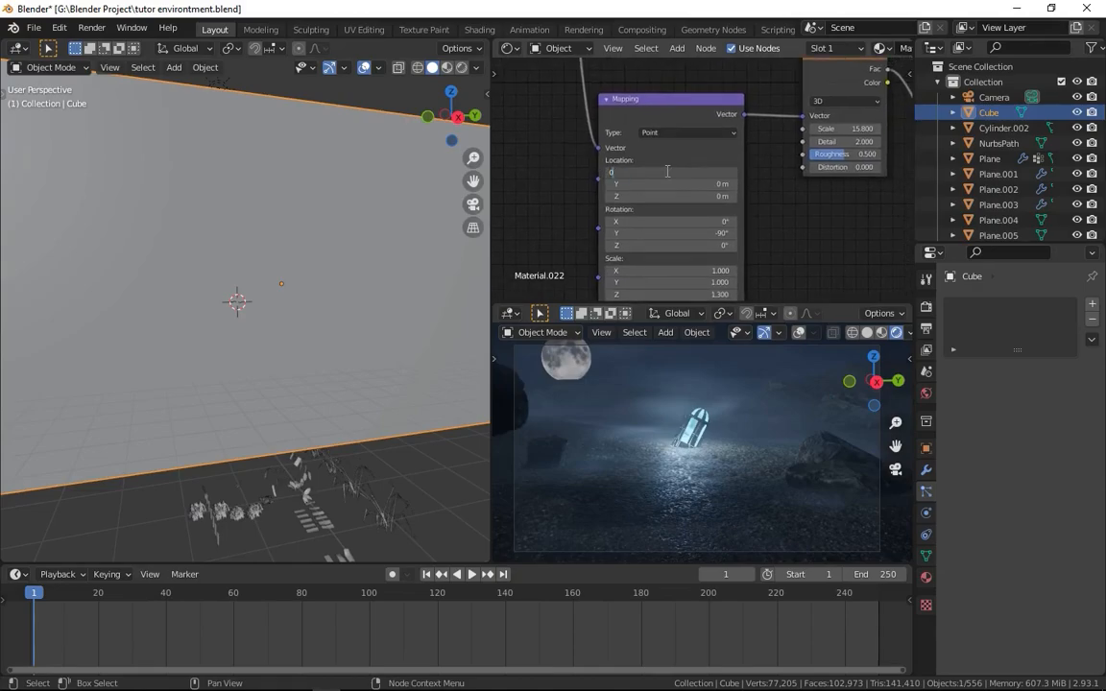
key("Return")
Try a different X location on the noise's Mapping node and reset it to 0 m
left_click_drag(662, 171, 698, 172)
left_click(667, 171)
type("0")
key("Return")
Spread the lower Mapping and Noise Texture nodes apart and insert a Separate XYZ node between them
middle_click_drag(653, 204, 696, 206)
scroll(789, 184, "down", 3)
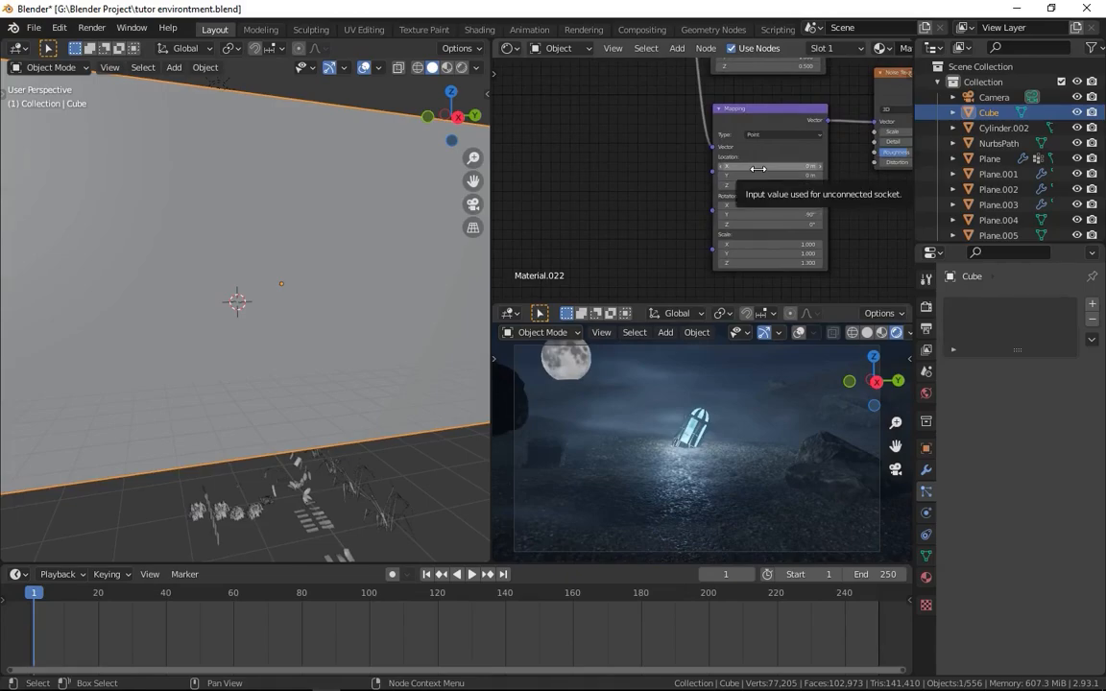
middle_click_drag(758, 169, 648, 226)
left_click_drag(691, 169, 600, 173)
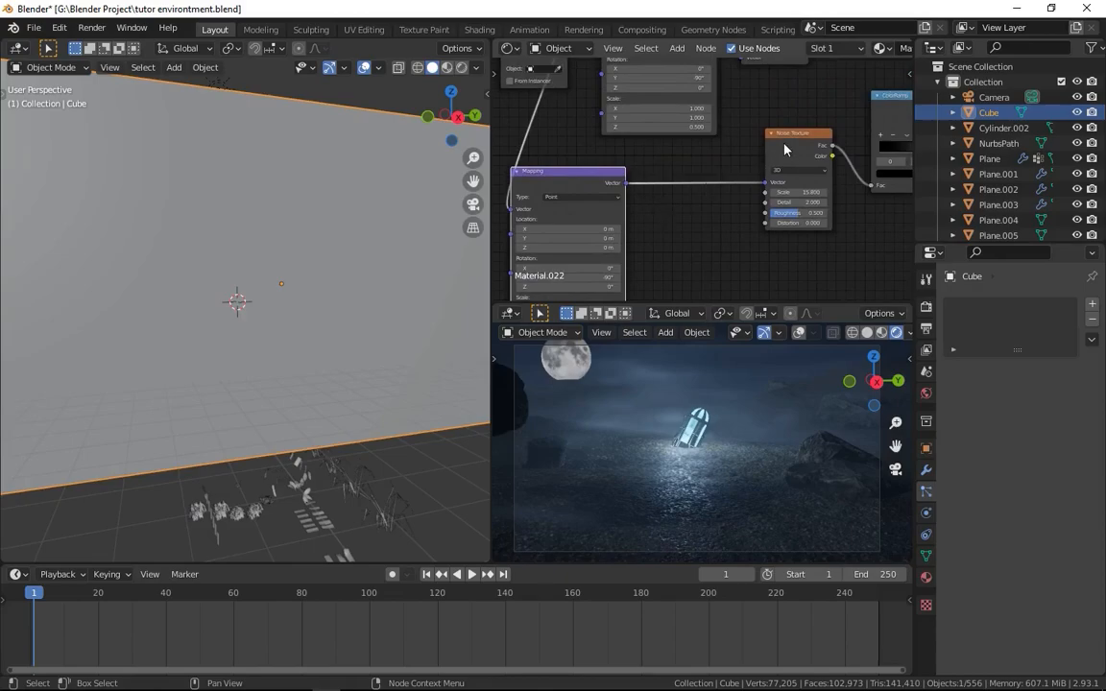
left_click_drag(764, 158, 778, 165)
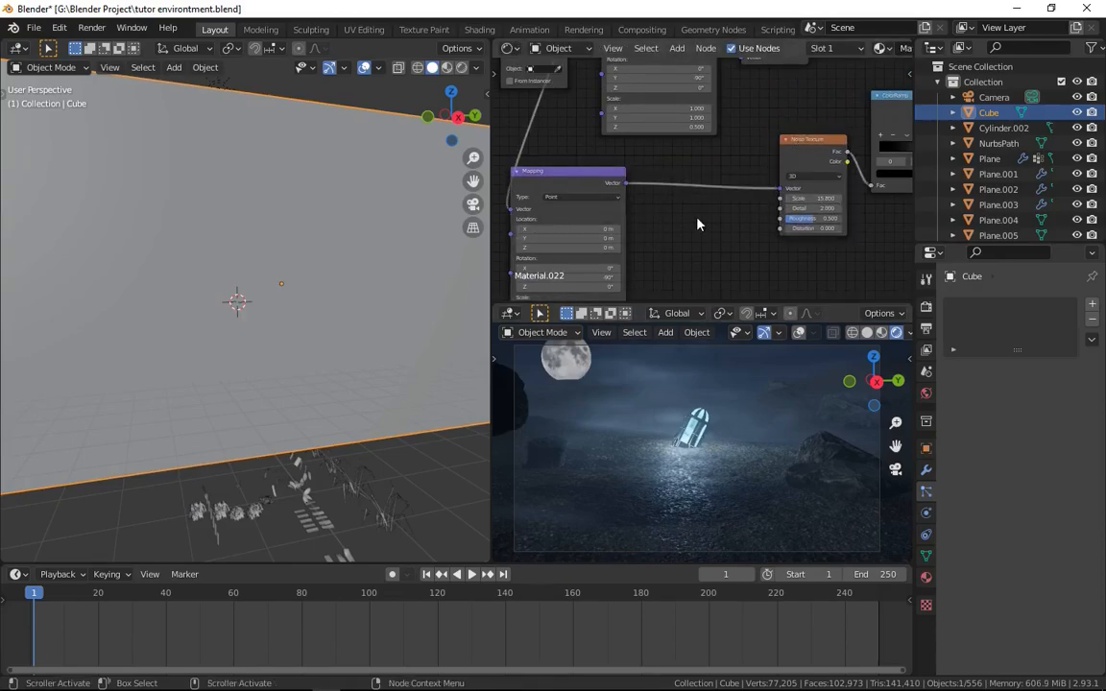
key("shift+a")
mouse_move(730, 218)
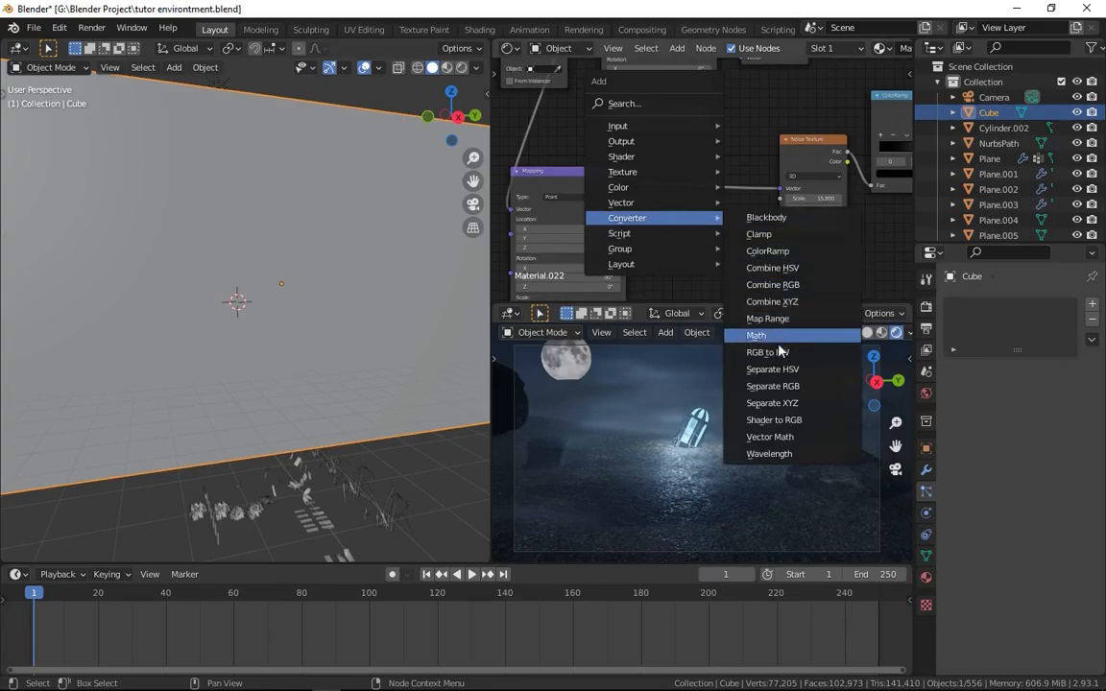
left_click(789, 402)
left_click(642, 247)
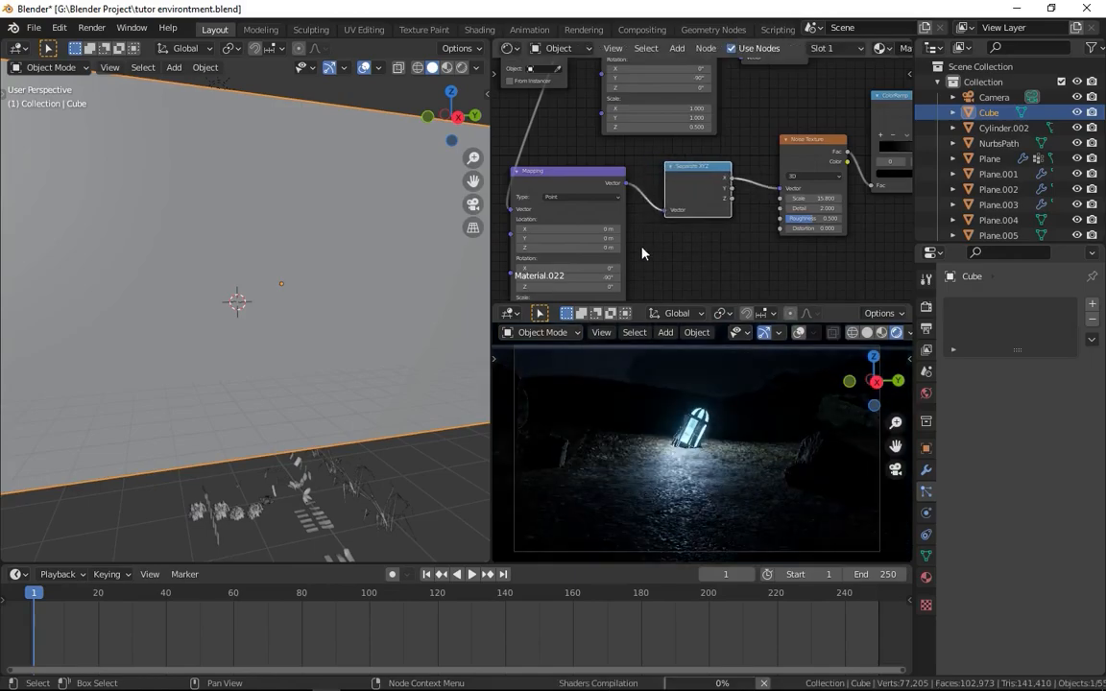
Insert a Combine XYZ node between Separate XYZ and the Noise Texture and link the matching Y and Z channels
left_click_drag(687, 202, 658, 198)
left_click_drag(786, 148, 813, 148)
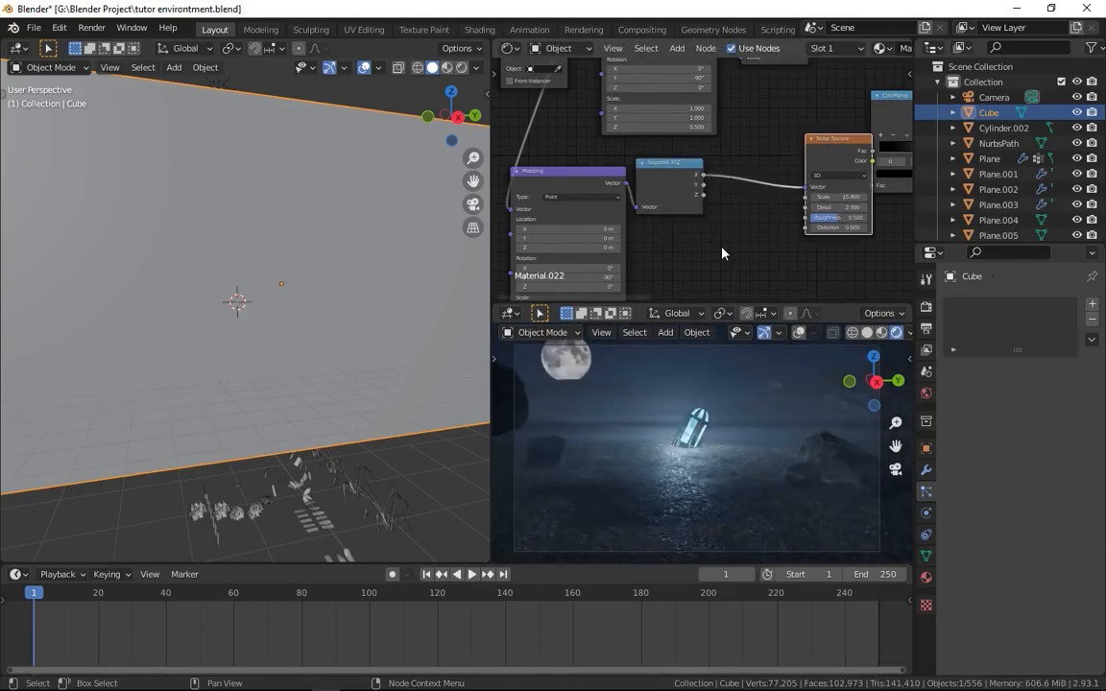
key("shift+a")
mouse_move(671, 239)
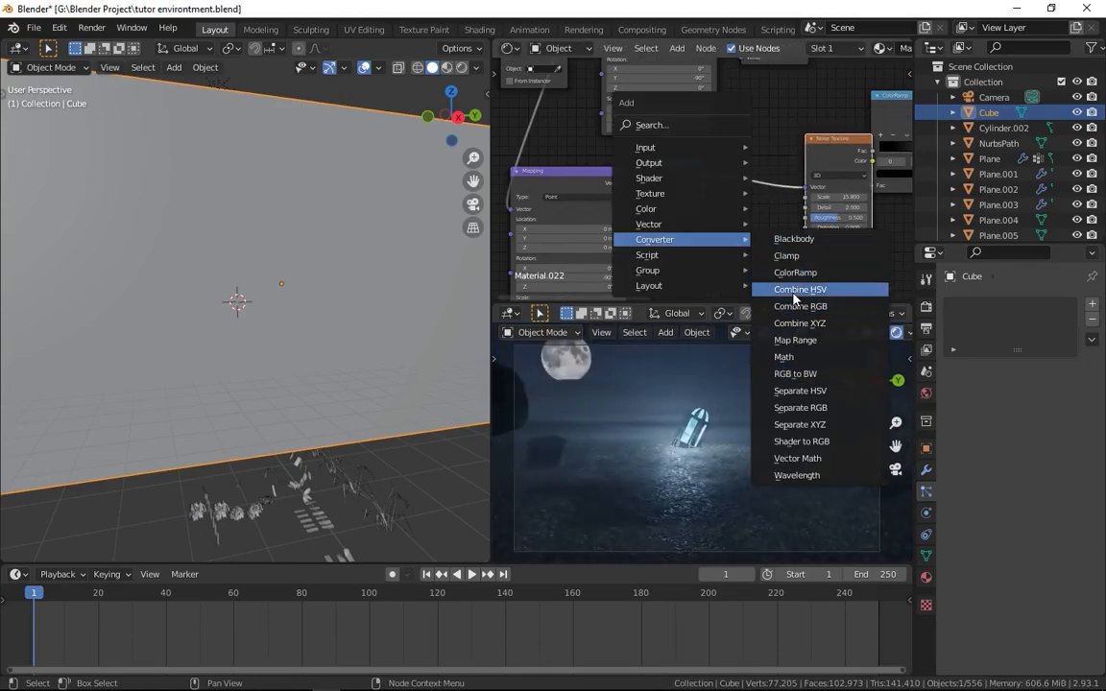
left_click(796, 324)
left_click(740, 160)
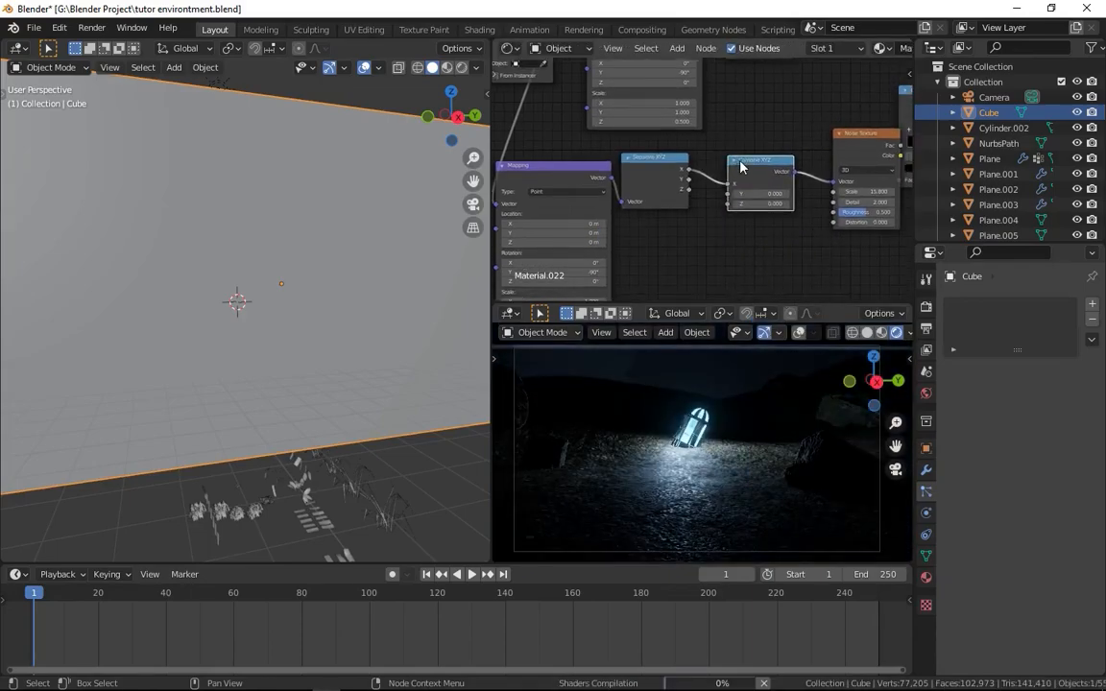
left_click_drag(732, 191, 704, 191)
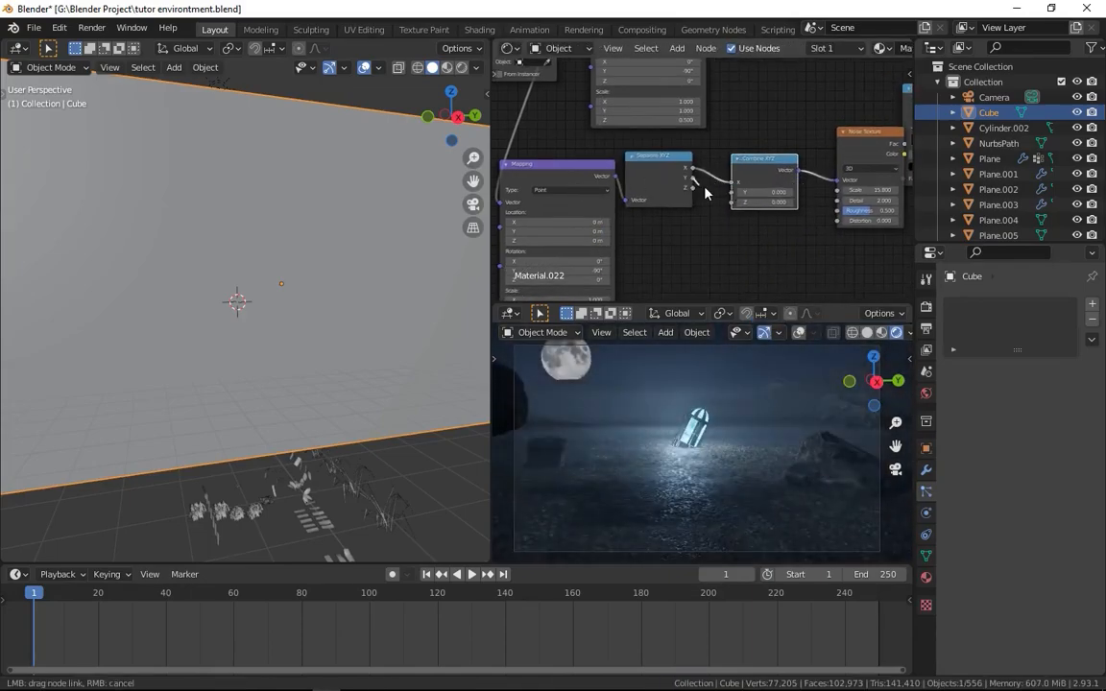
left_click_drag(734, 194, 732, 193)
Insert a Math node set to Add on the Y link between Separate XYZ and Combine XYZ and place it below them
middle_click_drag(357, 384, 249, 343)
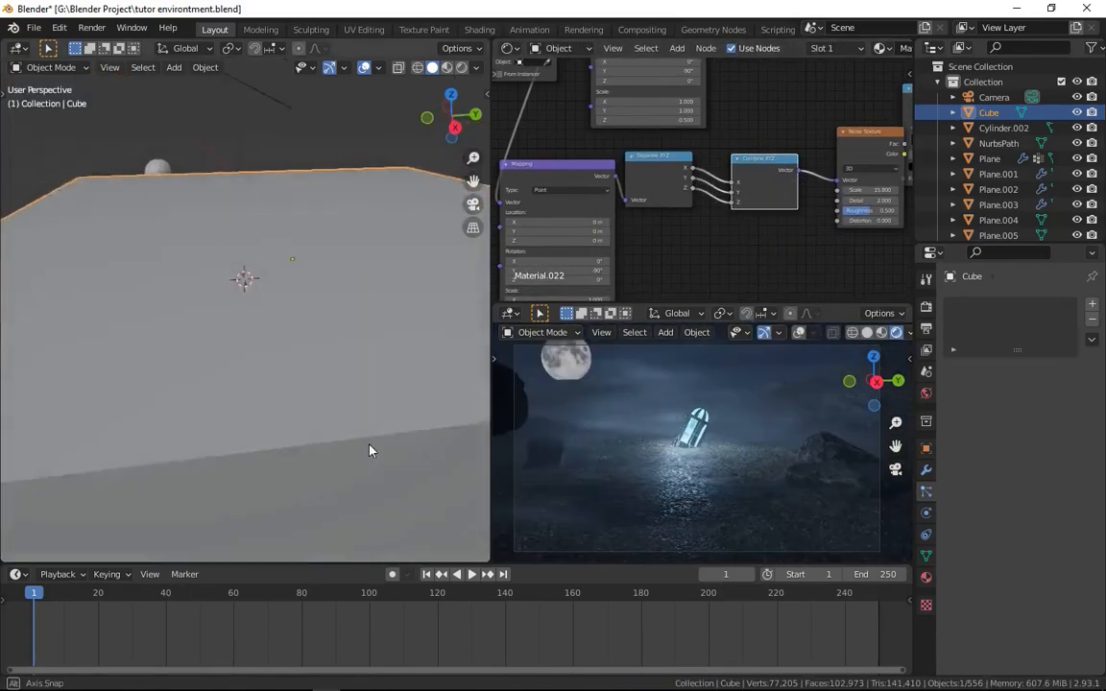
scroll(347, 445, "down", 6)
scroll(319, 402, "up", 12)
scroll(207, 302, "down", 10)
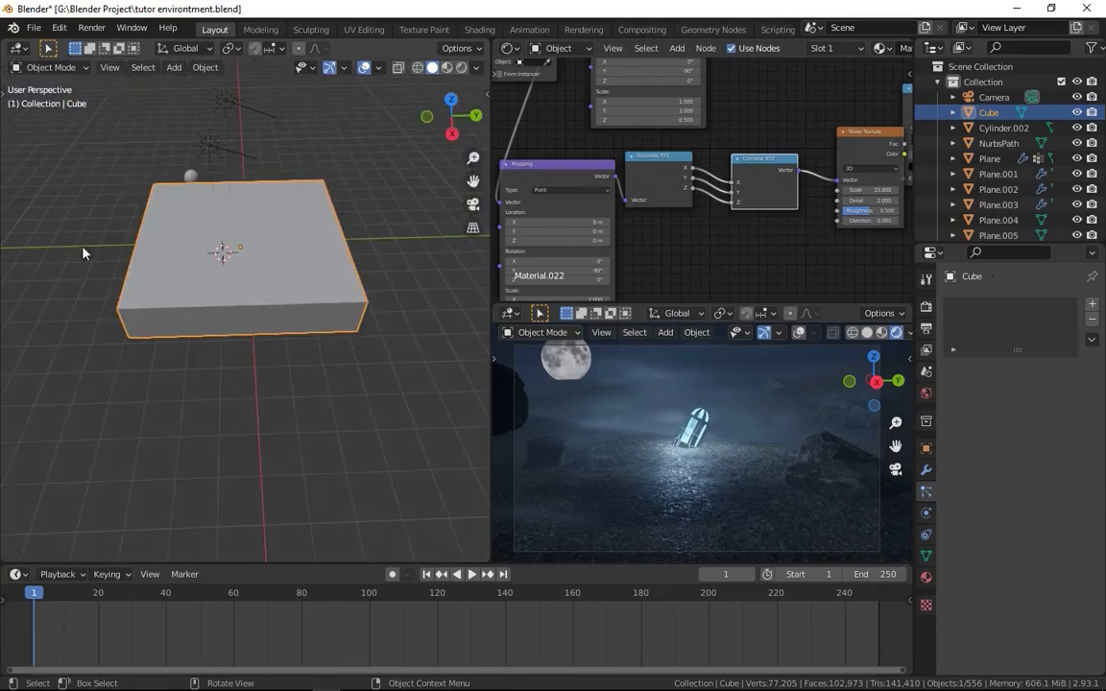
scroll(664, 217, "up", 1)
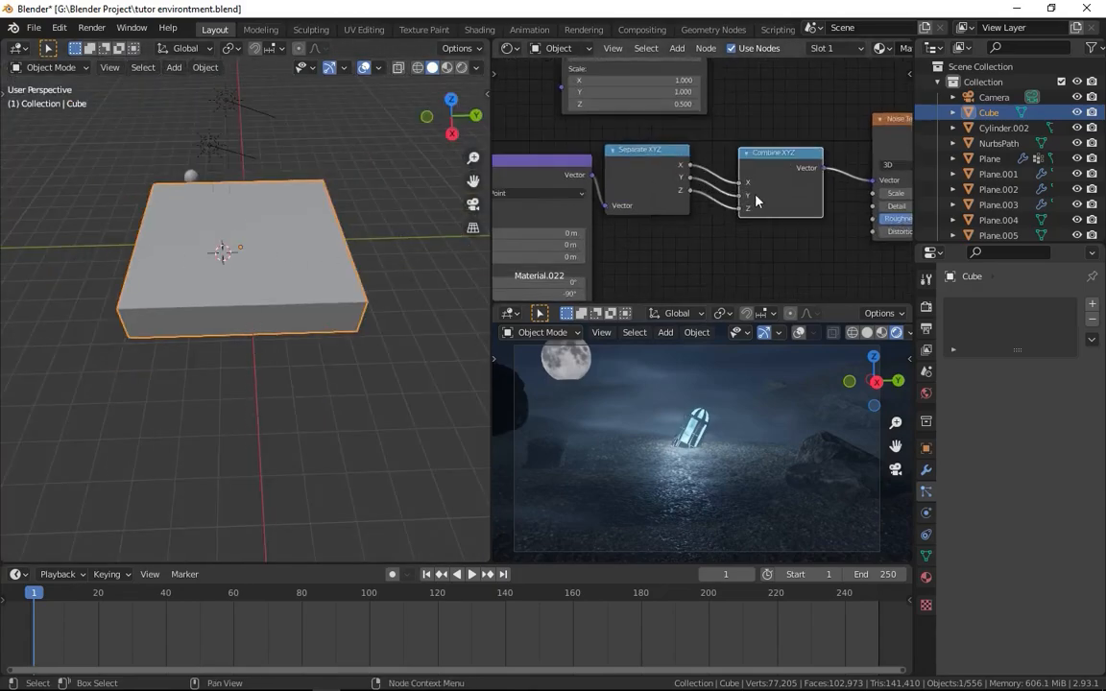
scroll(697, 216, "up", 1)
key("shift+a")
mouse_move(716, 233)
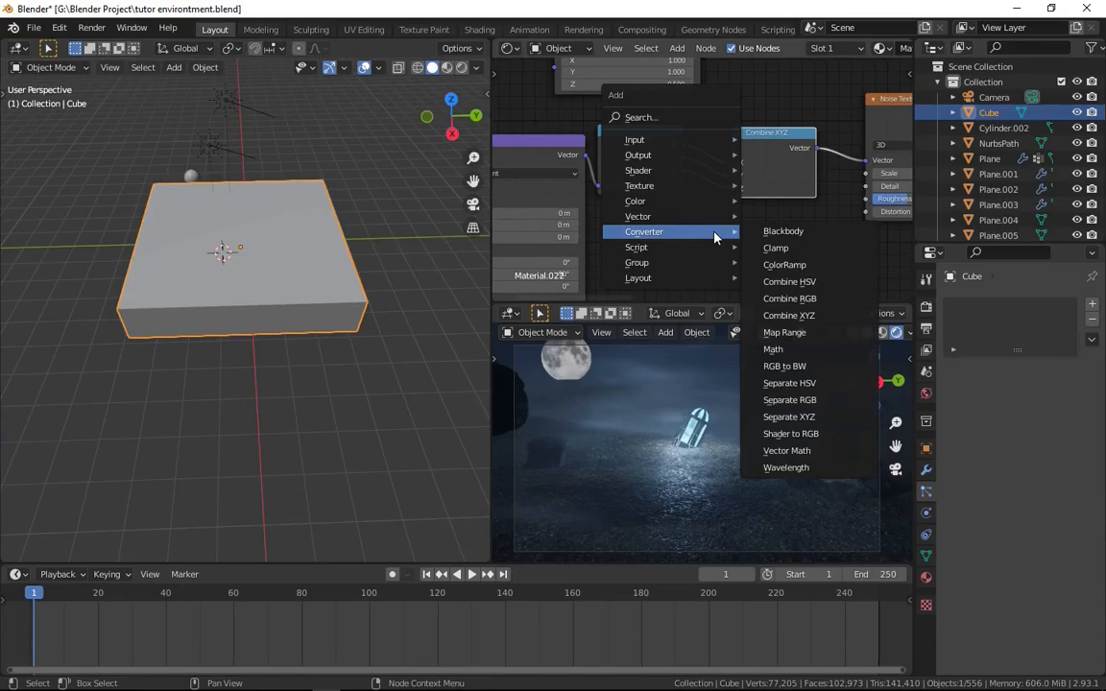
left_click(787, 349)
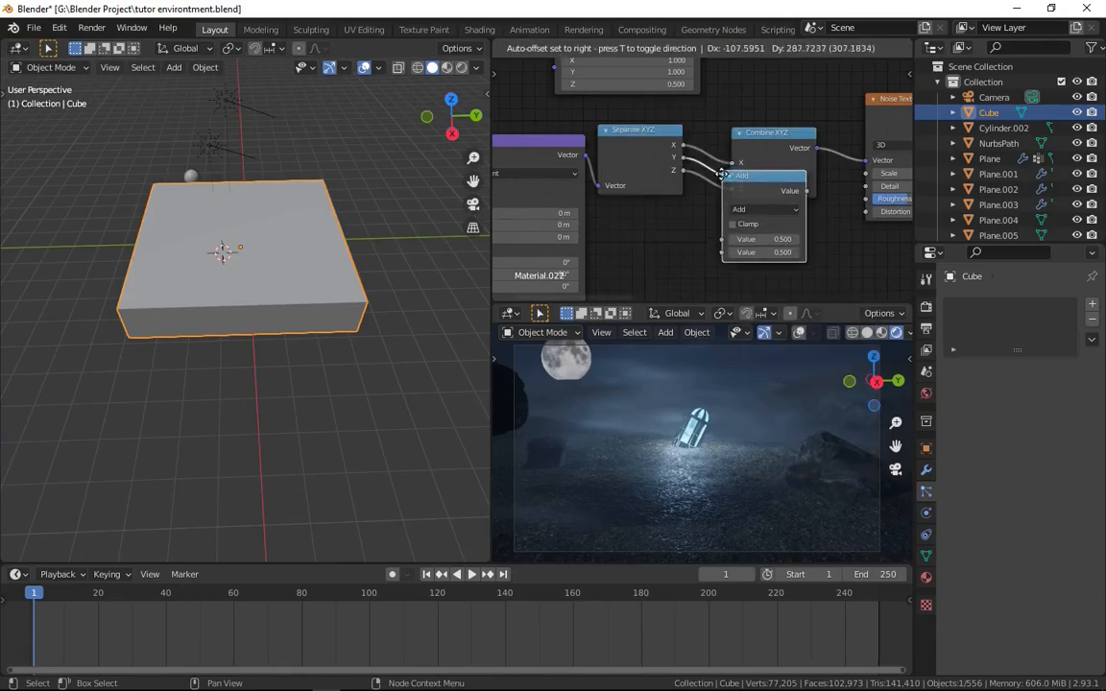
left_click(715, 179)
left_click_drag(758, 187, 754, 252)
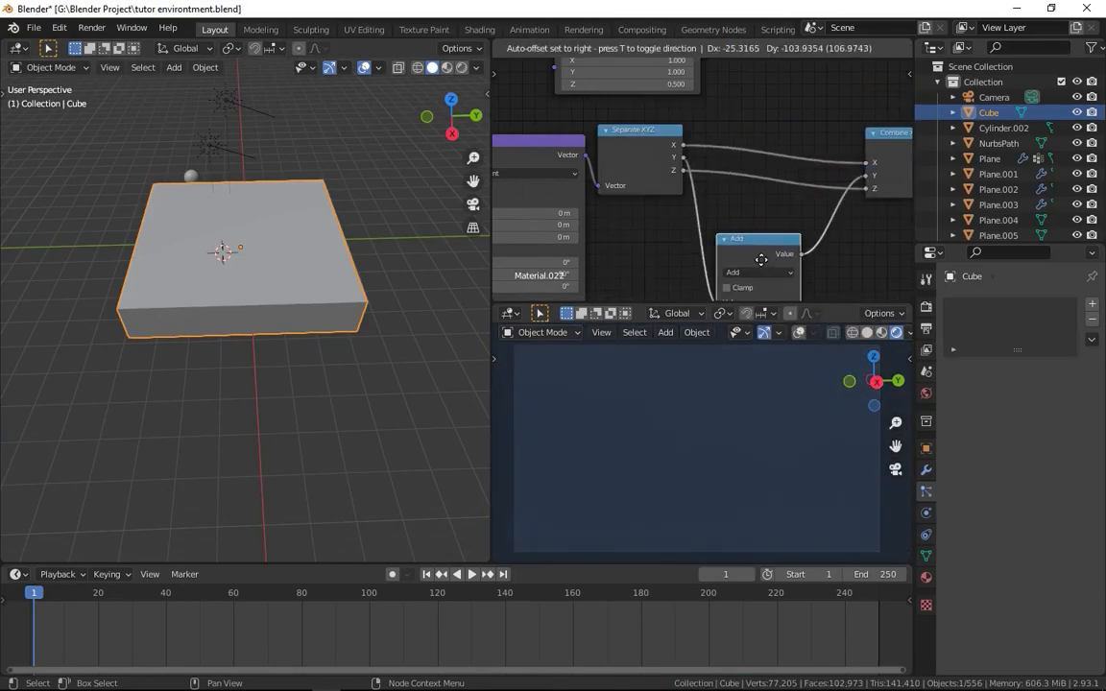
middle_click_drag(821, 237, 814, 116)
scroll(758, 158, "down", 3)
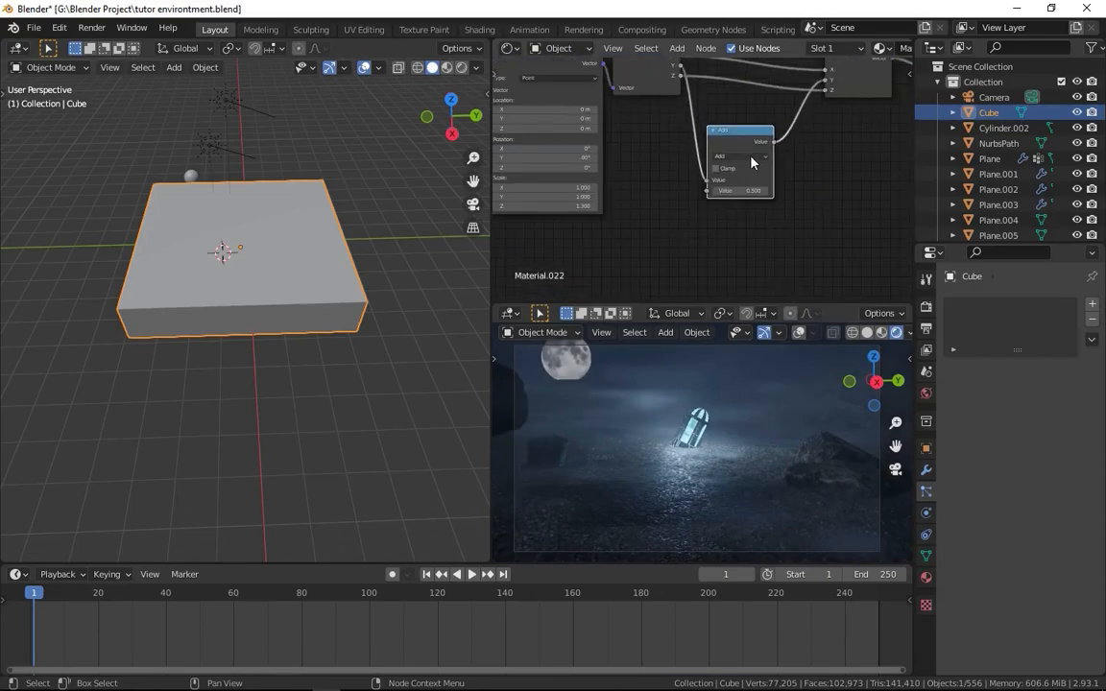
Shift the Add node toward Combine XYZ with its value at 4.2 and place a new Value node before it
left_click_drag(743, 161, 809, 161)
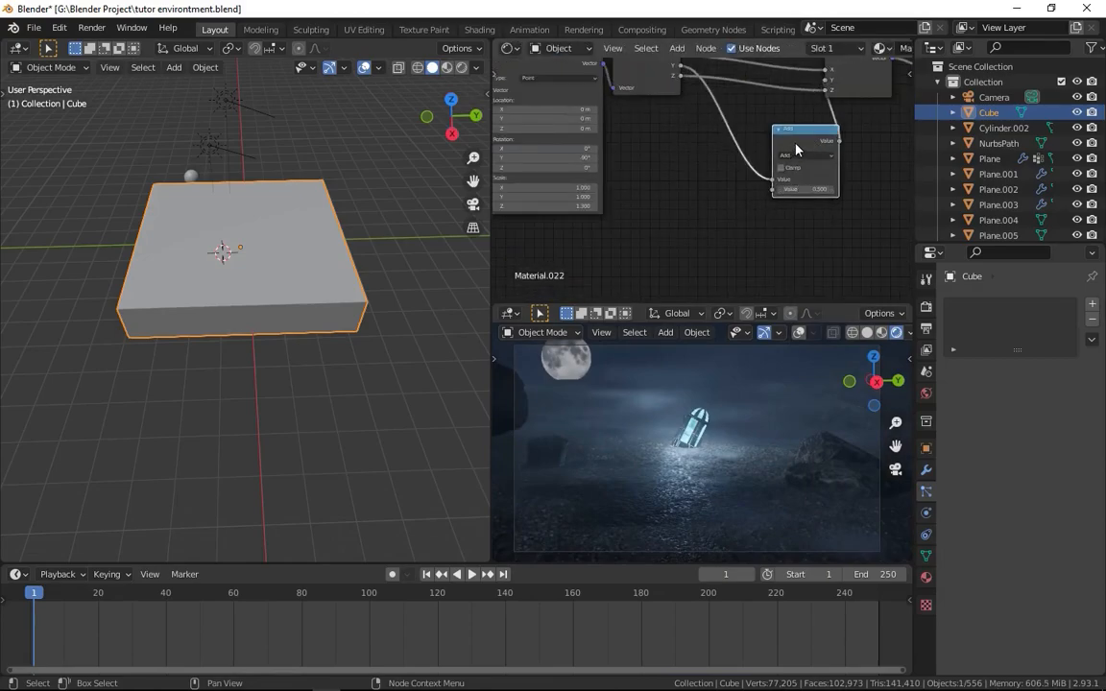
left_click_drag(829, 190, 930, 190)
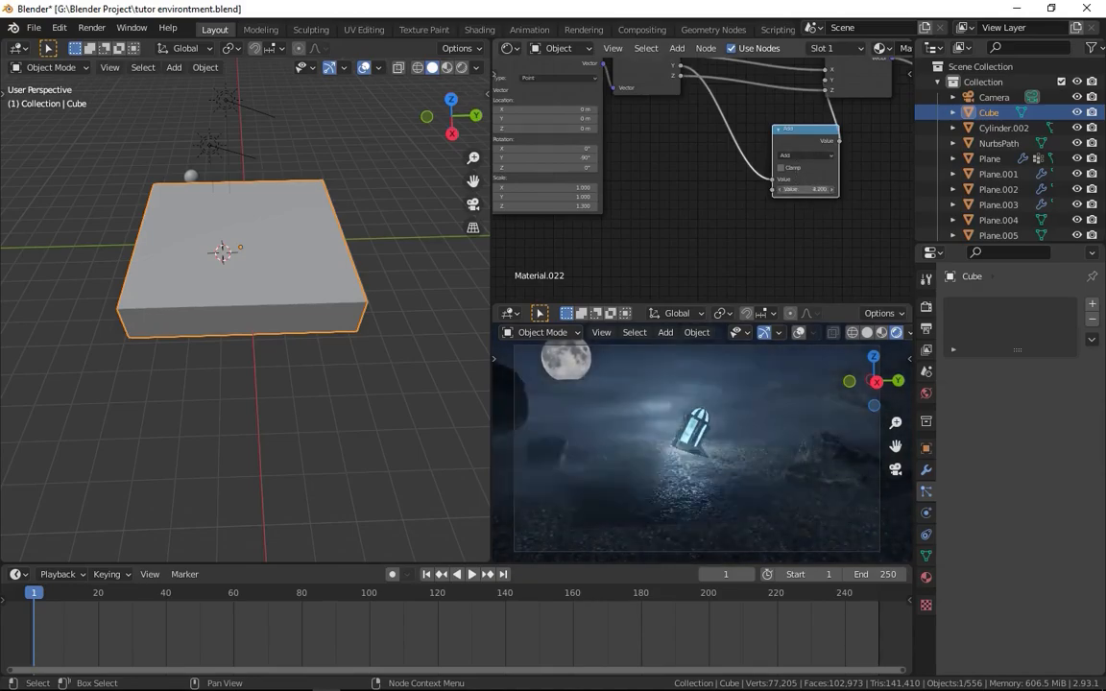
key("shift+a")
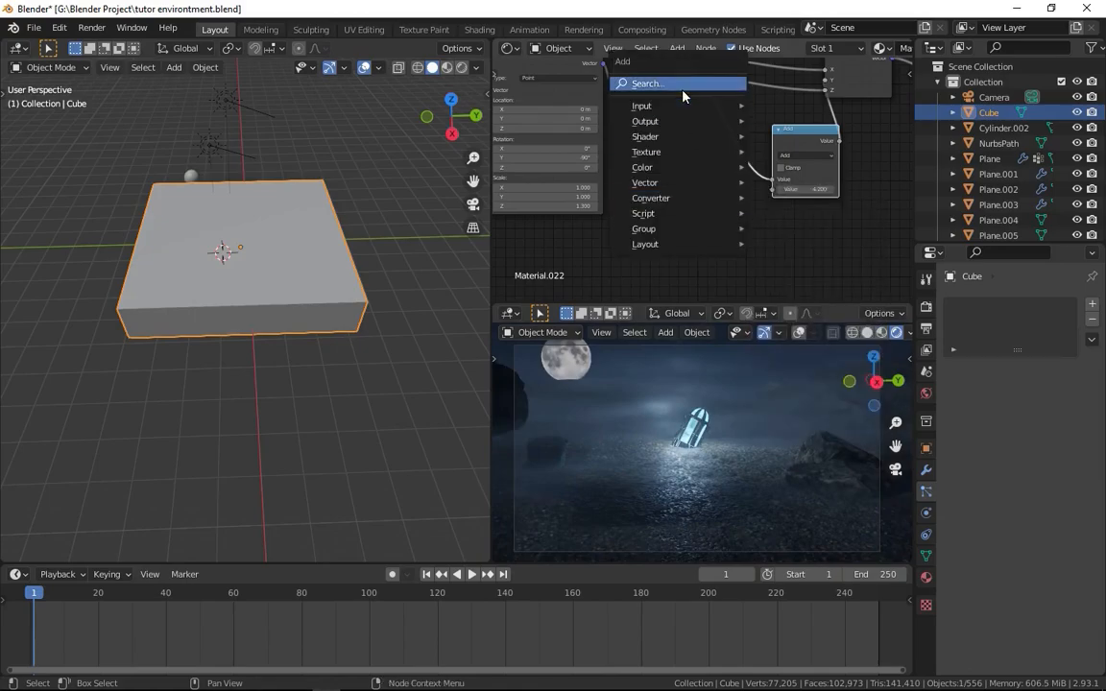
left_click(691, 82)
type("va")
key("Return")
left_click(670, 215)
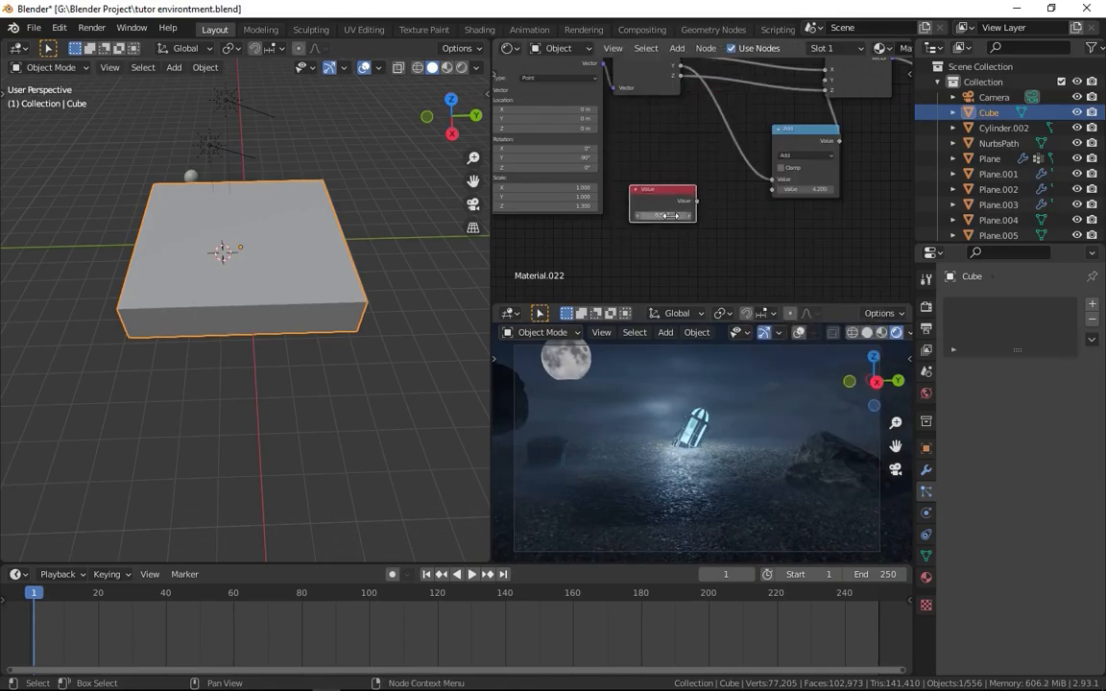
Keyframe the Value node at 0.5 on frame 1 and 5 on frame 250, with Linear interpolation
key("i")
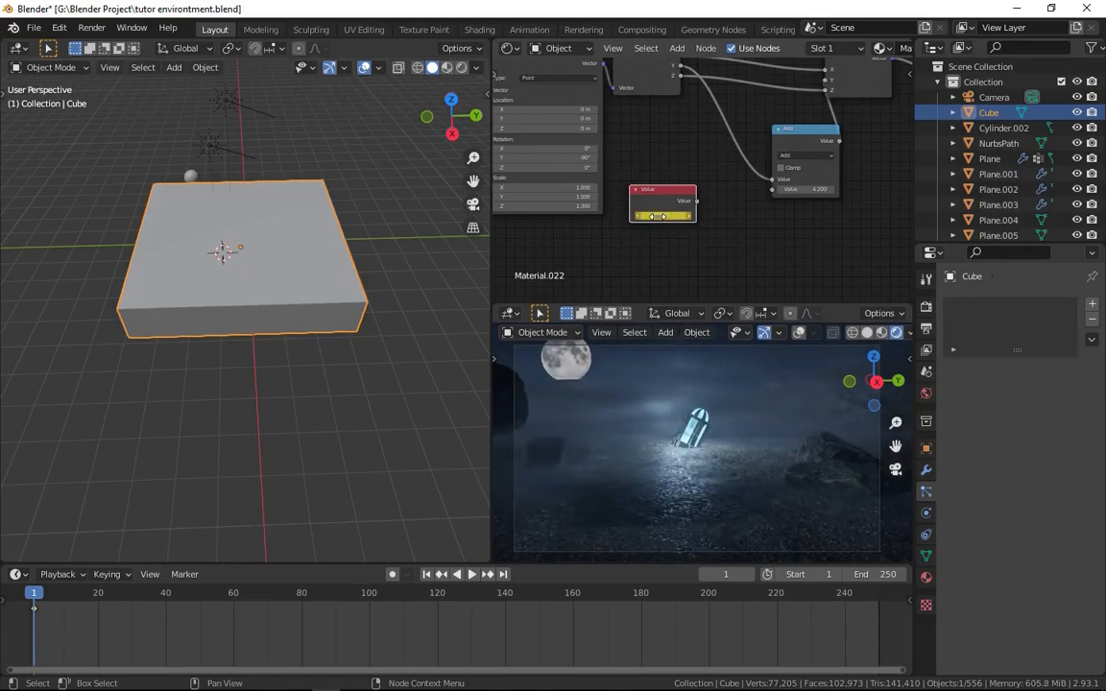
left_click(500, 574)
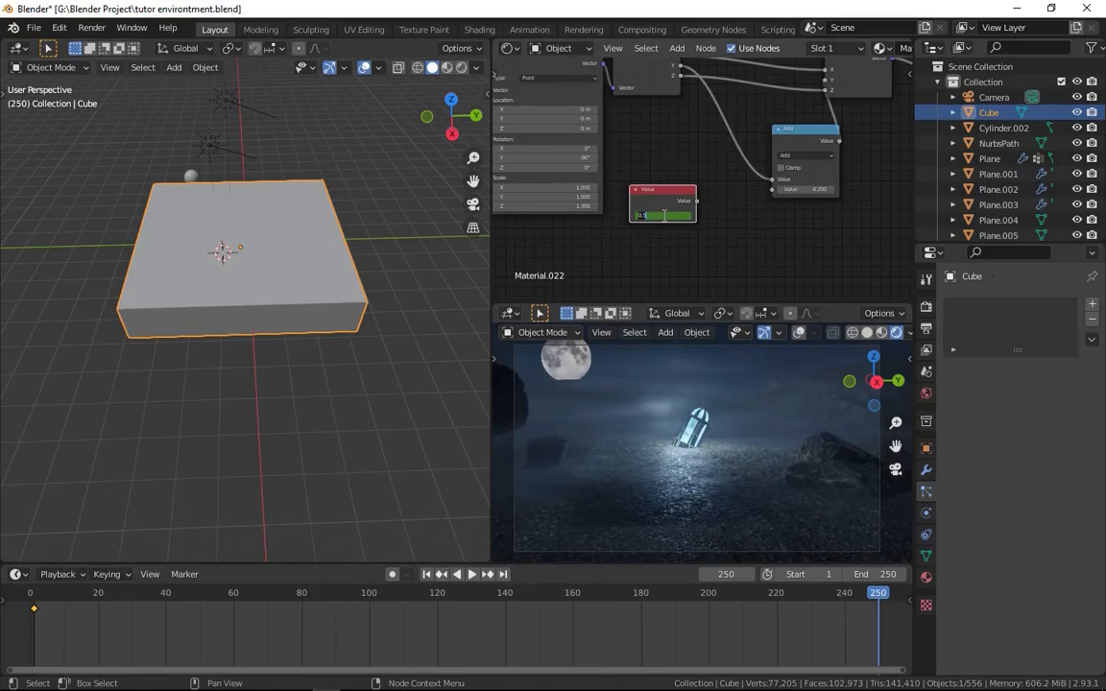
key("i")
right_click(277, 660)
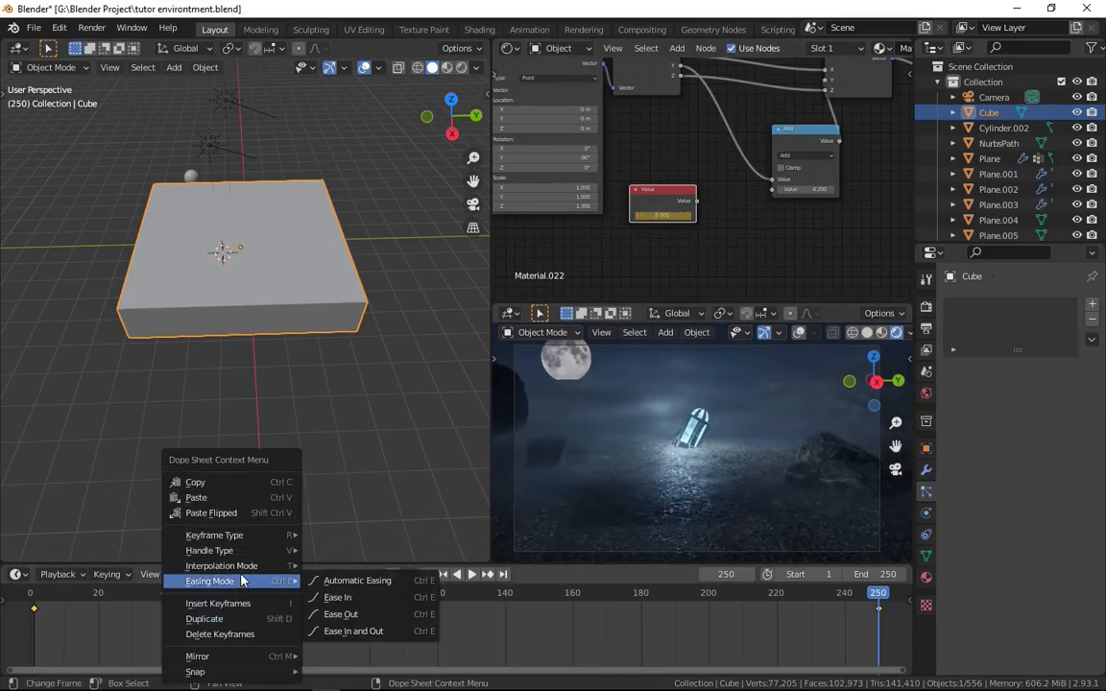
mouse_move(242, 565)
left_click(342, 482)
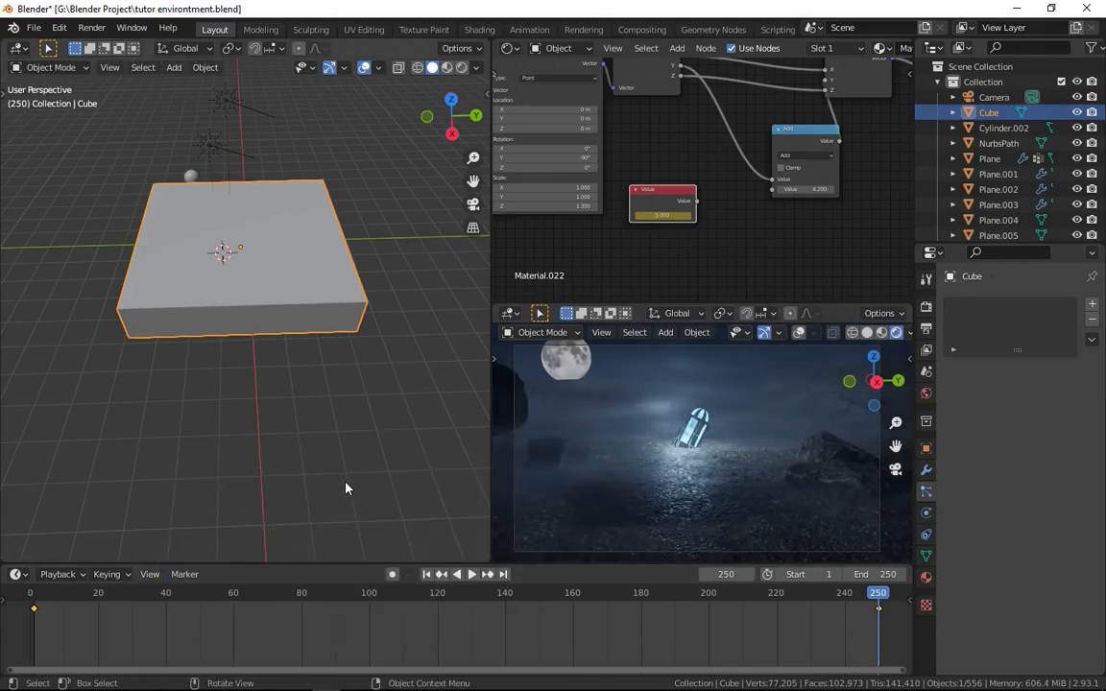
Link the Value node to the Add node's second input and insert a duplicate Math node set to Multiply between them
middle_click_drag(718, 202, 664, 251)
left_click_drag(612, 247, 720, 235)
key("shift+d")
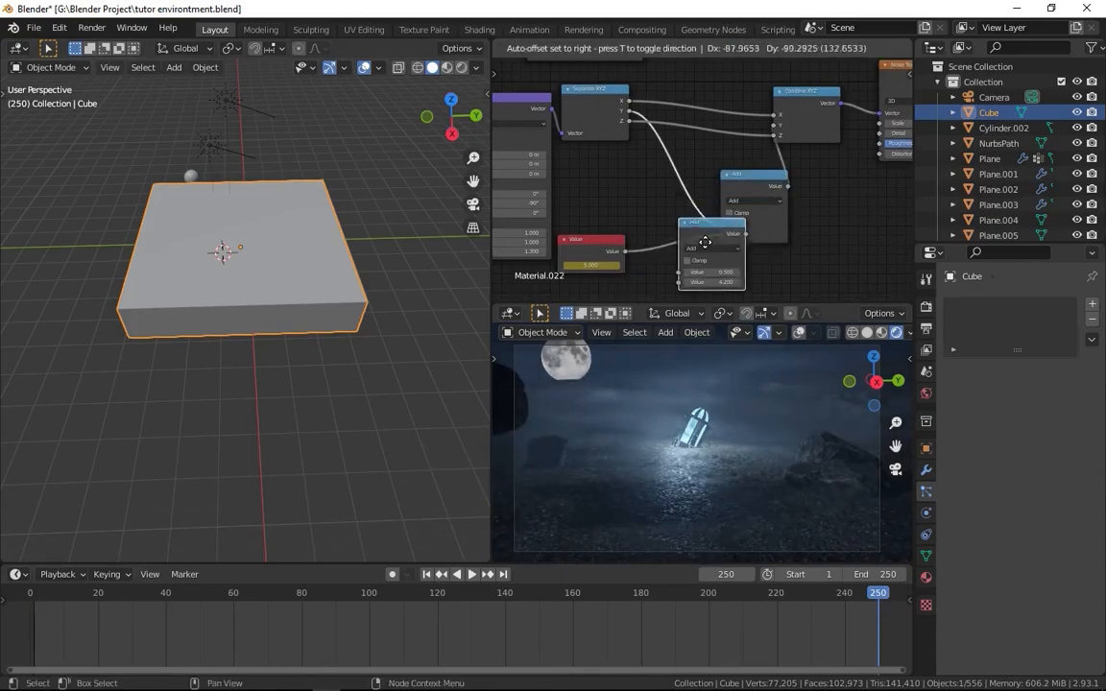
left_click(689, 247)
left_click(696, 252)
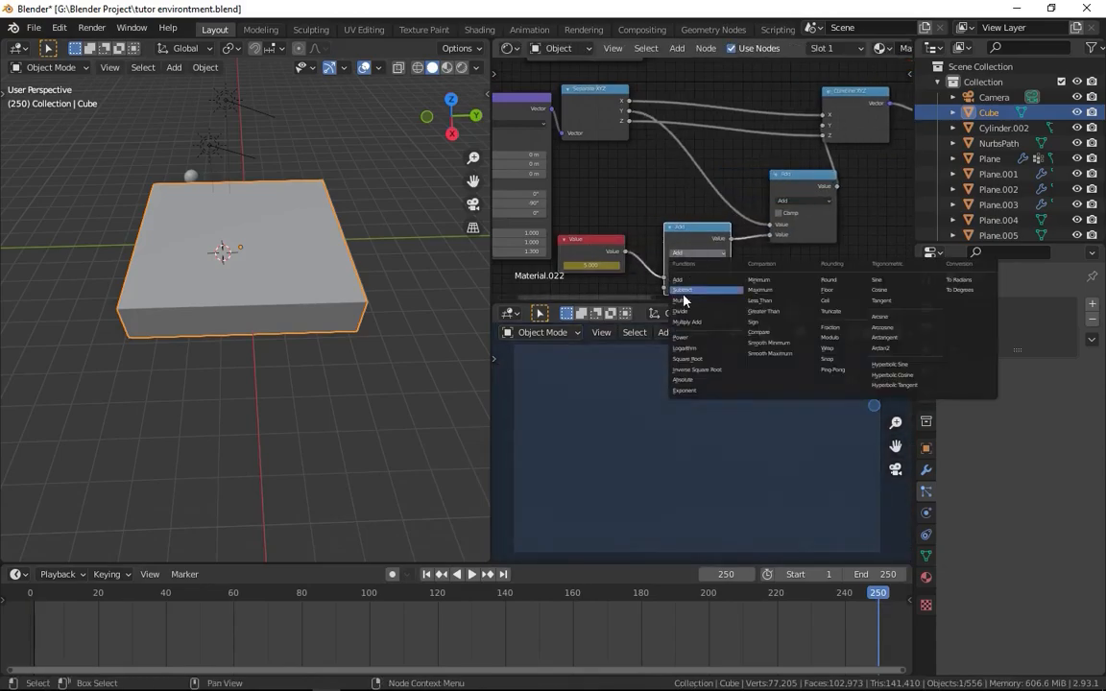
left_click(683, 301)
Set the Multiply node's factor to 0.1
scroll(705, 254, "up", 2)
middle_click_drag(712, 236, 706, 186)
scroll(707, 188, "up", 2)
left_click_drag(691, 238, 646, 238)
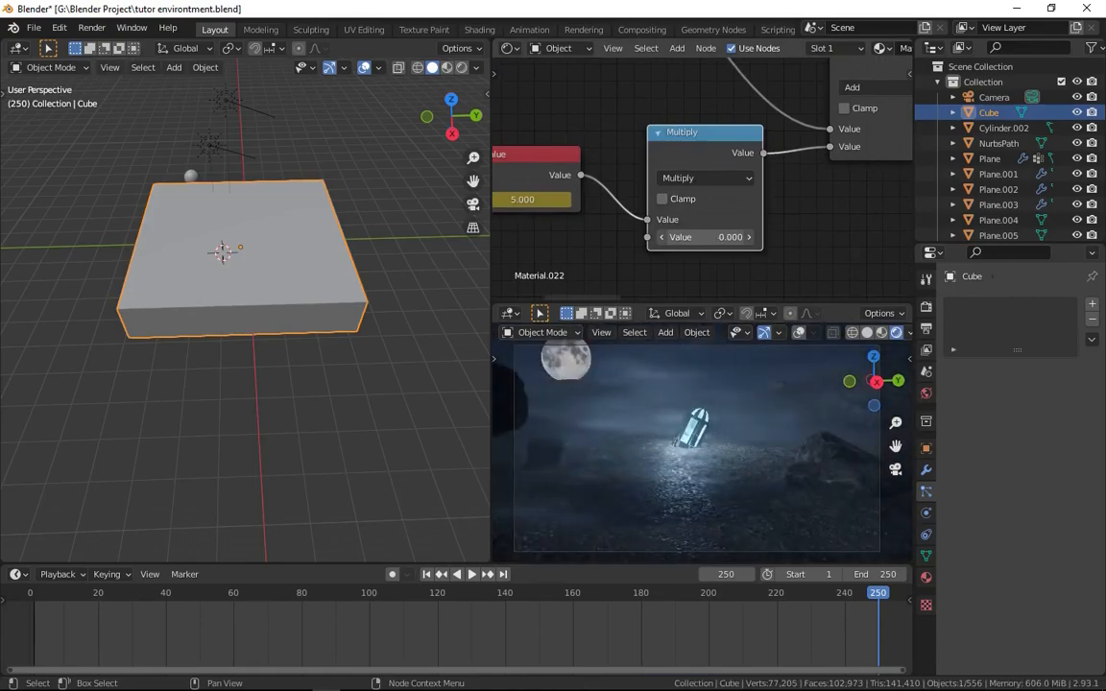
left_click(746, 237)
Play the animation to preview the fog's movement, and stop it
middle_click_drag(619, 221, 706, 191)
scroll(706, 190, "up", 1)
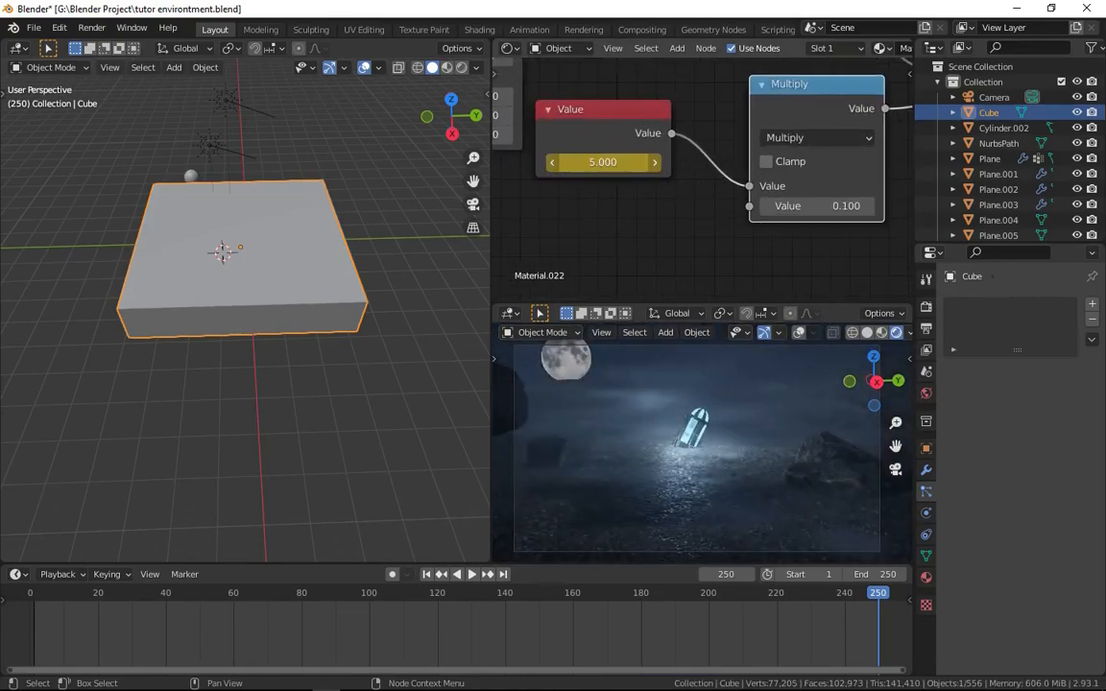
key("space")
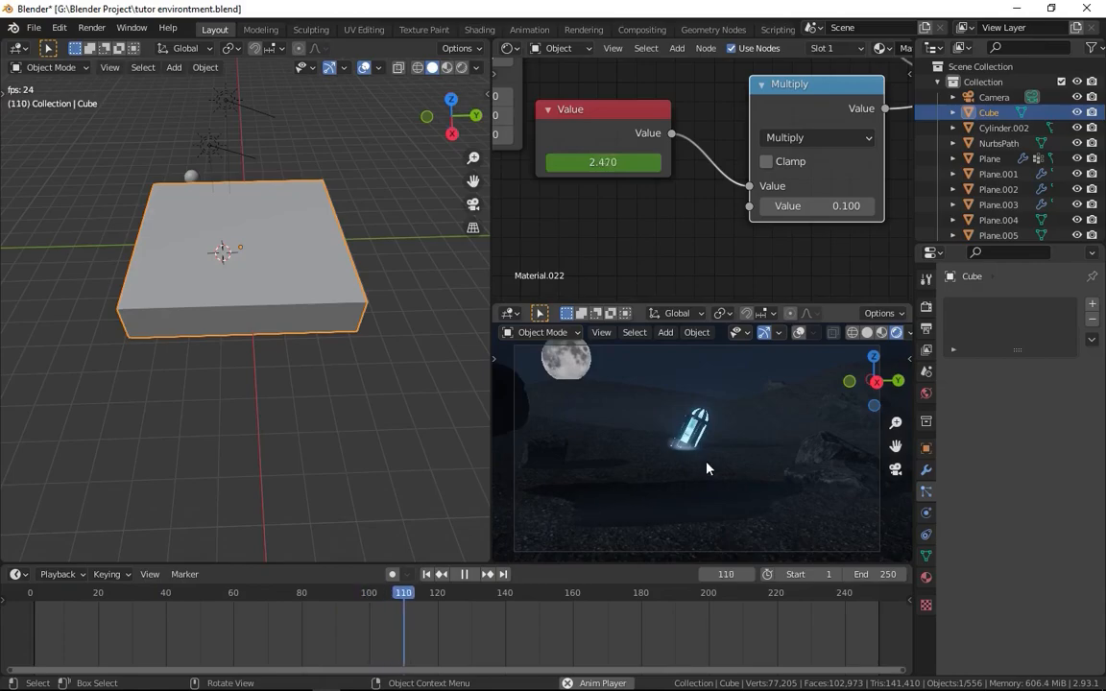
key("space")
Move the Value node farther away from the Multiply node in the fog material
scroll(641, 189, "down", 3)
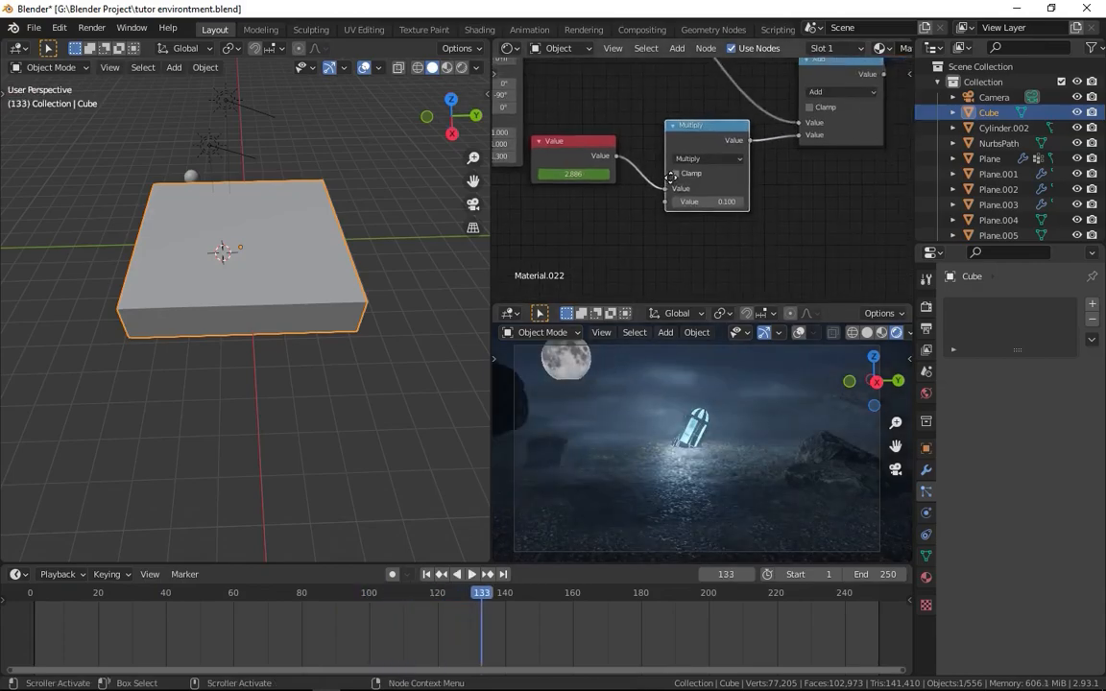
middle_click_drag(714, 202, 680, 178)
middle_click_drag(593, 208, 614, 230)
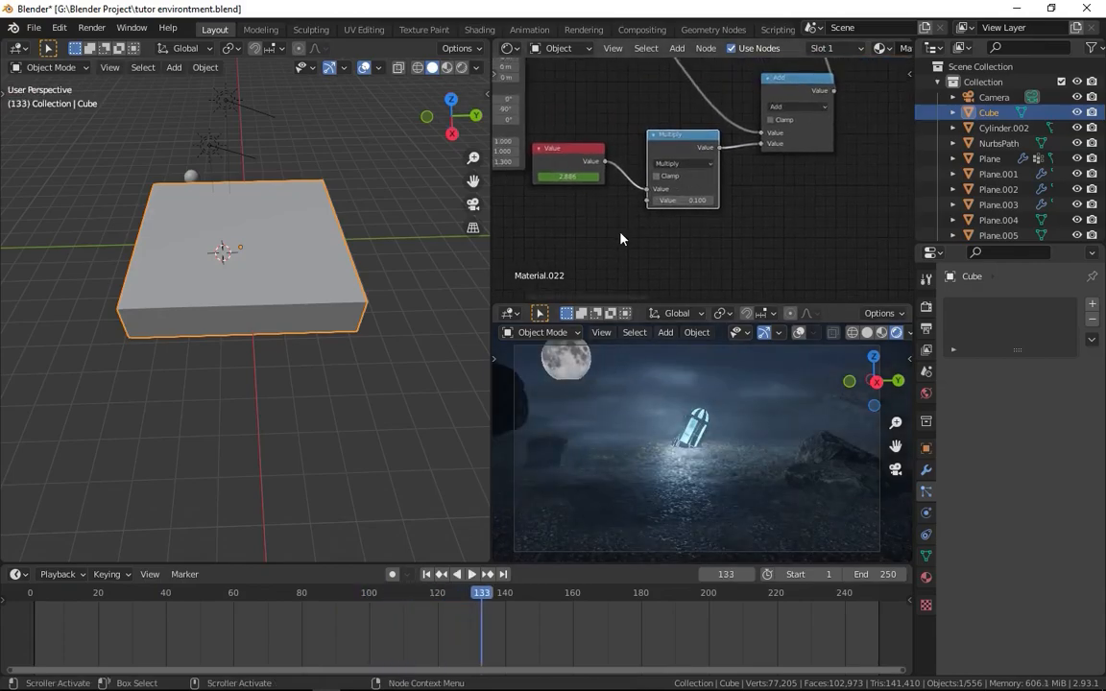
scroll(627, 215, "down", 5)
left_click_drag(619, 201, 570, 243)
scroll(702, 180, "down", 5)
middle_click_drag(733, 165, 686, 285)
middle_click_drag(747, 251, 684, 163)
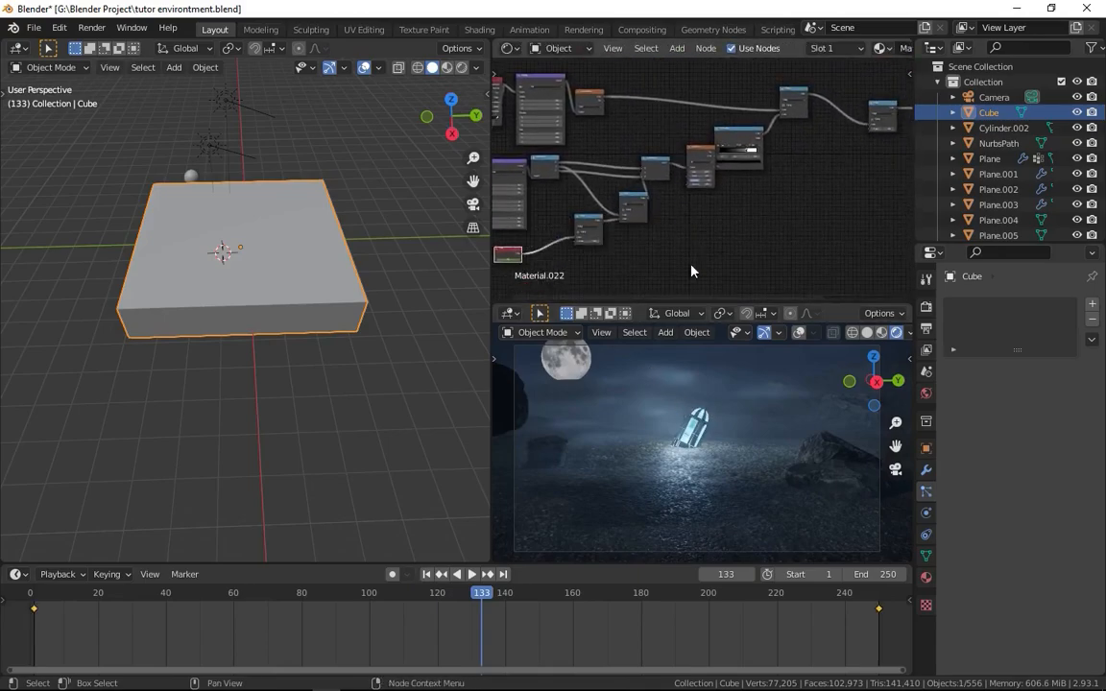
Select the fog volume cube and hide it in the viewport
left_click(371, 391)
middle_click_drag(461, 338, 391, 274)
scroll(392, 277, "up", 10)
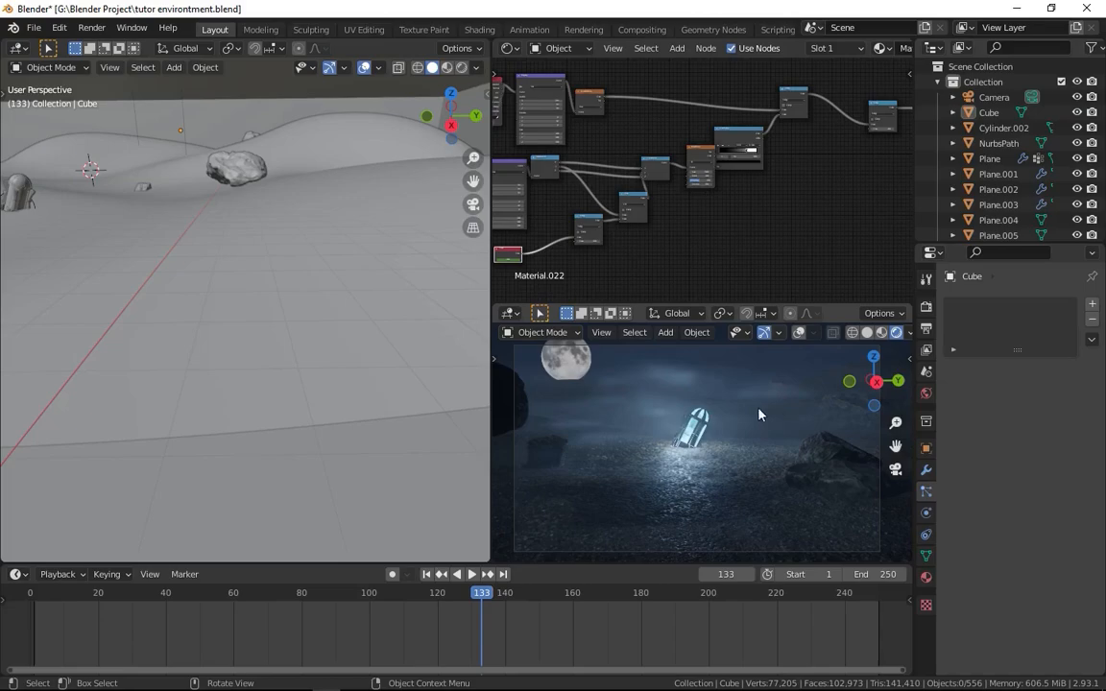
middle_click_drag(251, 309, 265, 328)
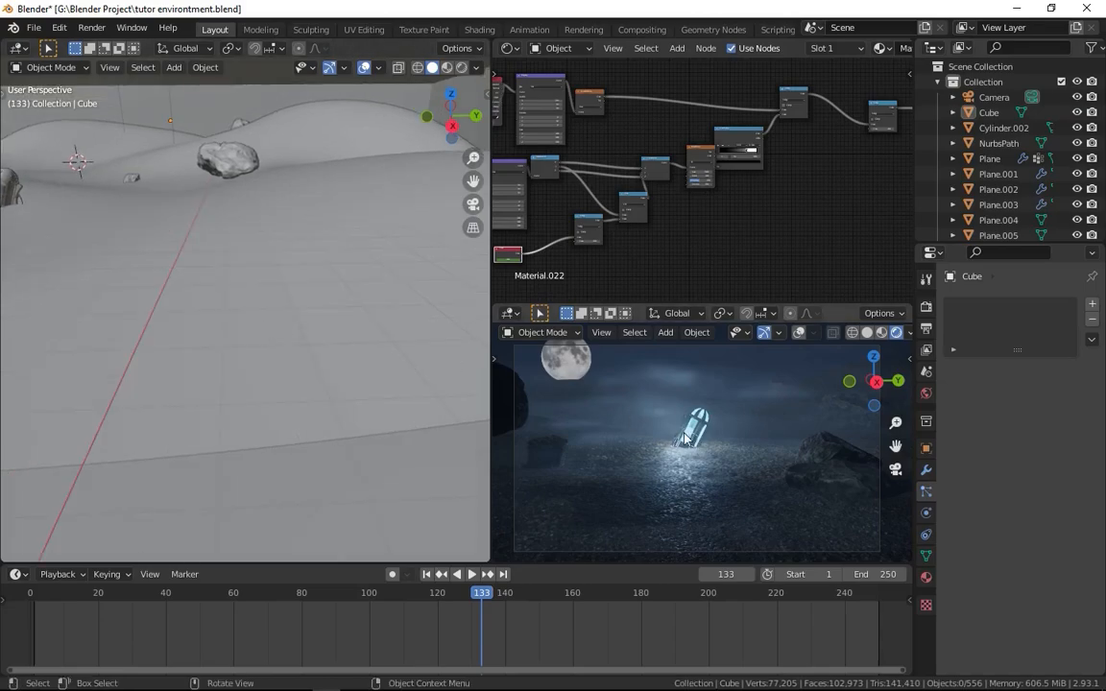
scroll(338, 351, "down", 5)
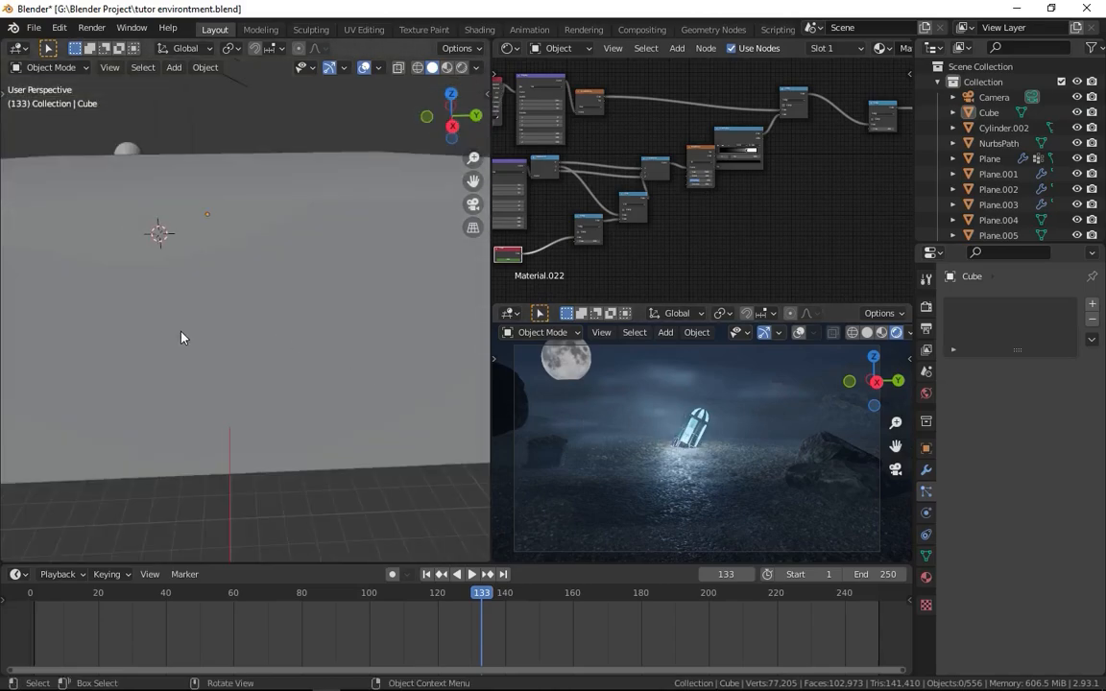
scroll(183, 336, "down", 4)
middle_click_drag(182, 336, 304, 307)
left_click(388, 317)
key("h")
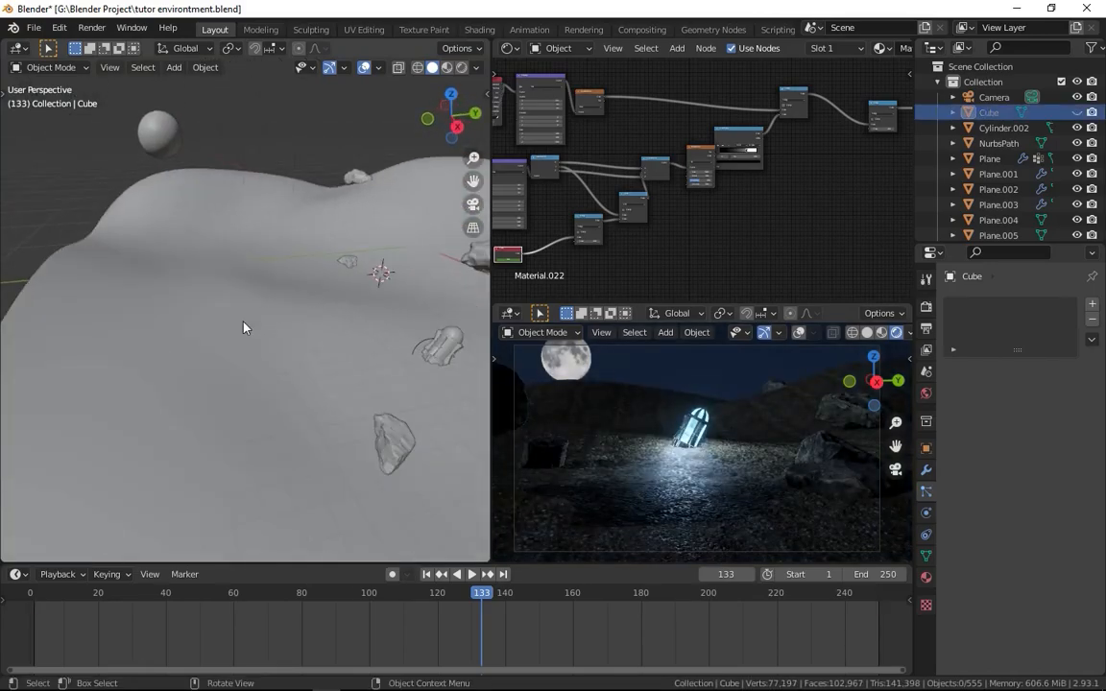
Add a mesh circle, move it about -36.41 m along Y beside the terrain, and switch the camera preview to Solid shading
scroll(244, 327, "down", 5)
key("shift+a")
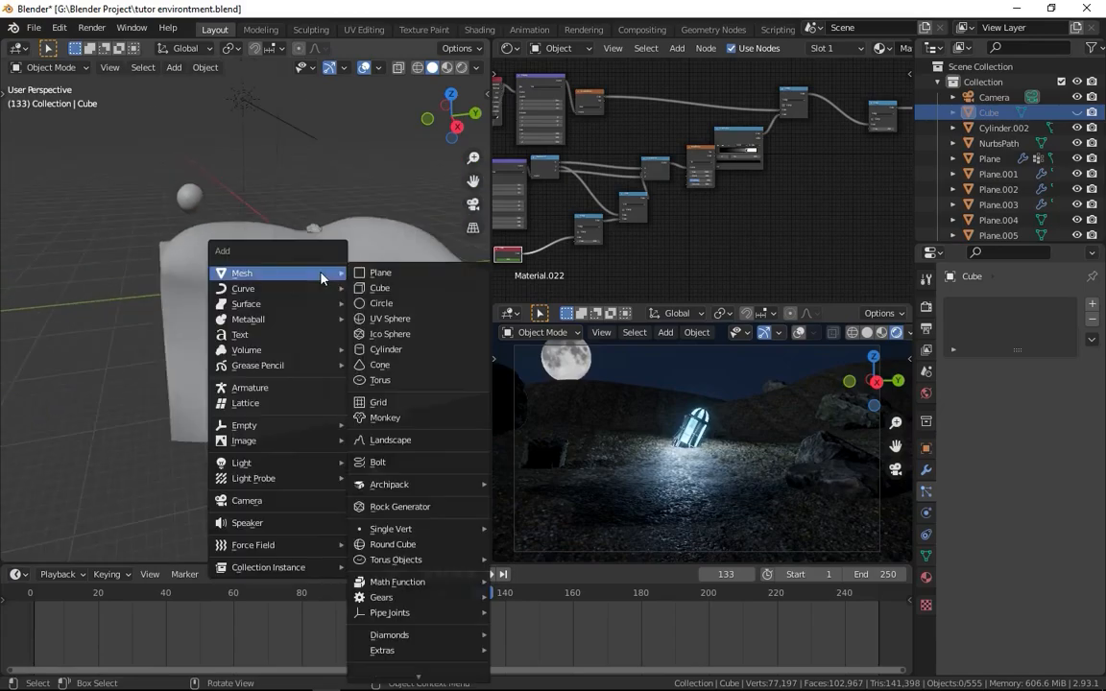
left_click(393, 309)
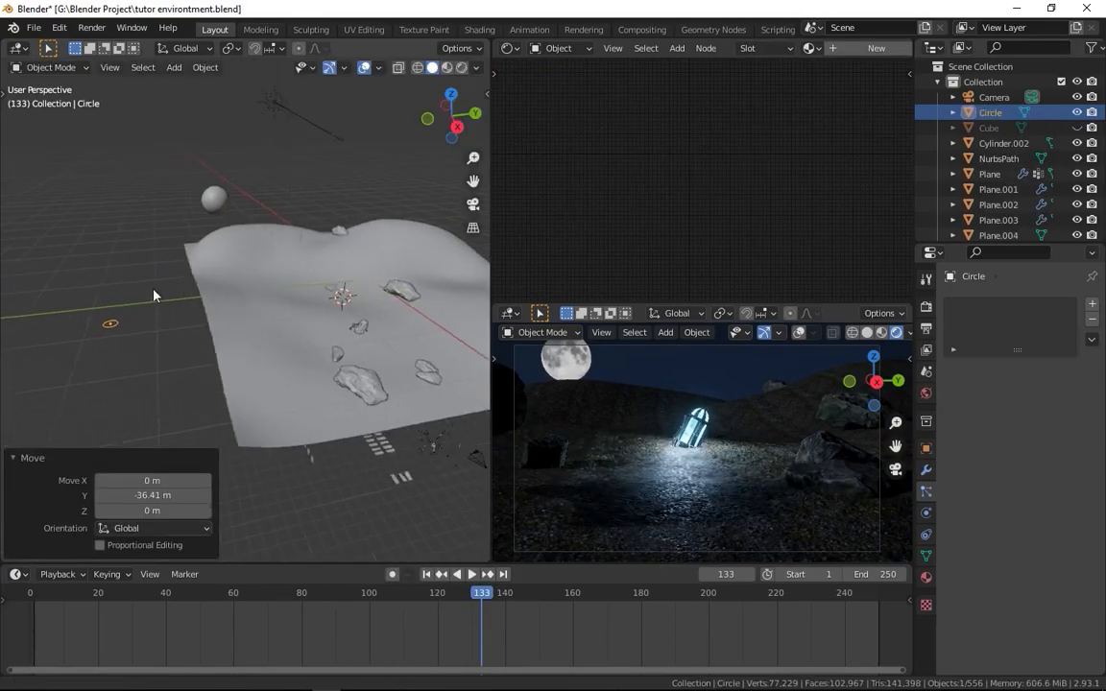
scroll(173, 295, "up", 4)
key("KP_Decimal")
key("z")
left_click(1056, 466)
Delete two opposite vertices of the circle to split it into two arcs
middle_click_drag(385, 296, 360, 409)
scroll(360, 409, "down", 3)
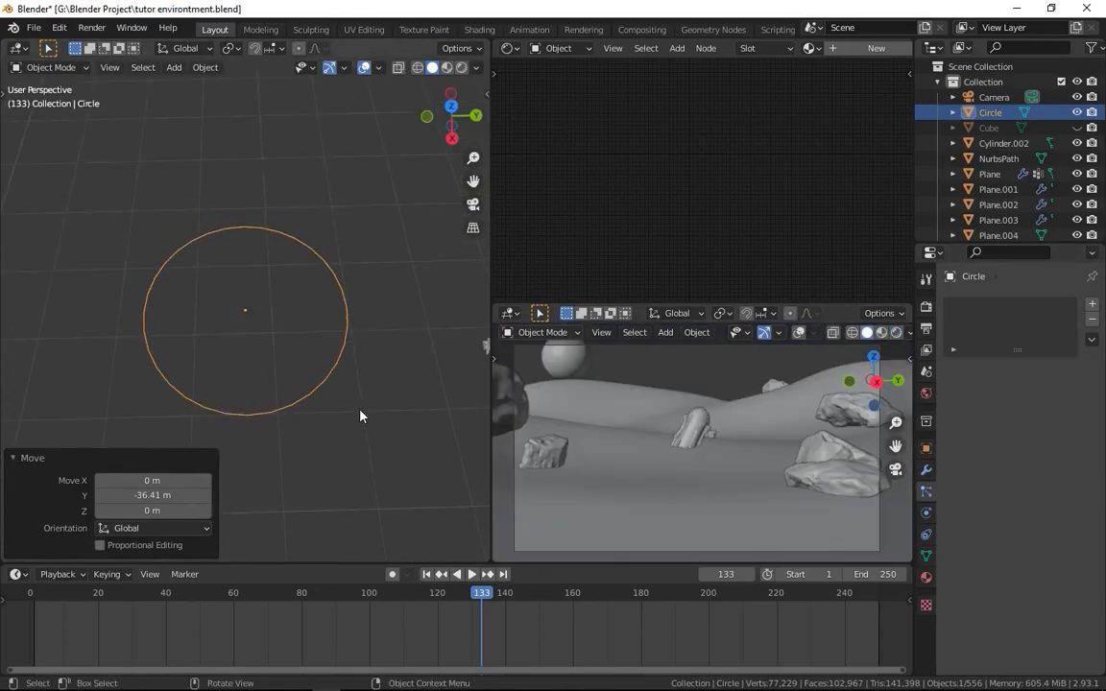
key("Tab")
scroll(221, 367, "up", 1)
left_click_drag(141, 312, 142, 319)
left_click(366, 308, "shift")
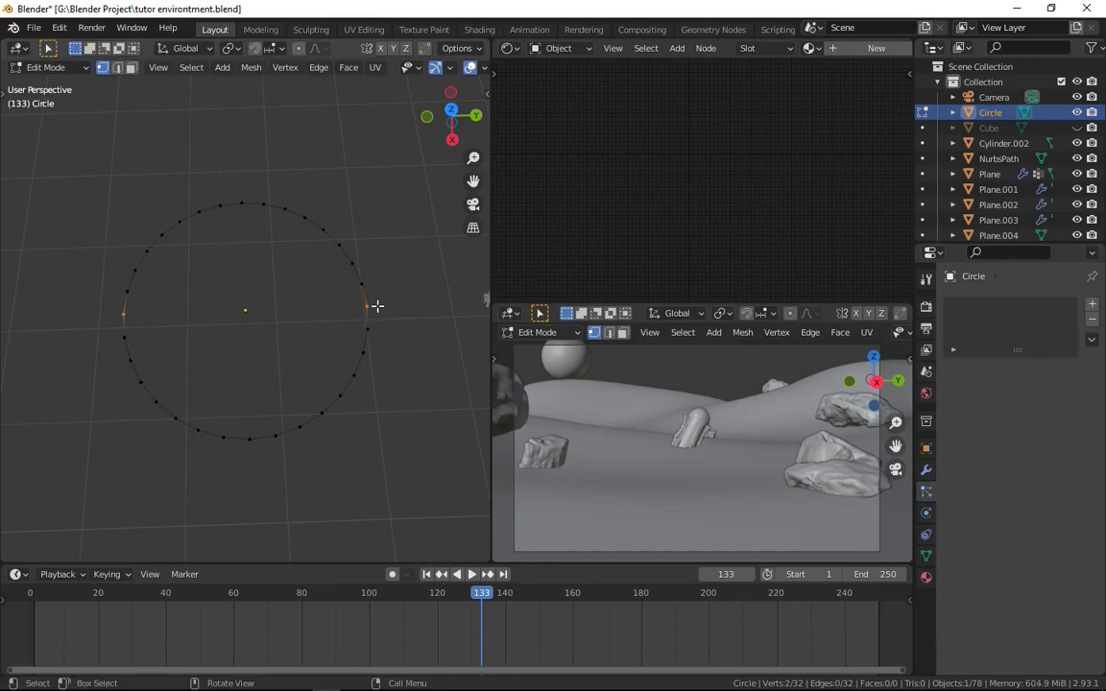
key("x")
left_click(345, 309)
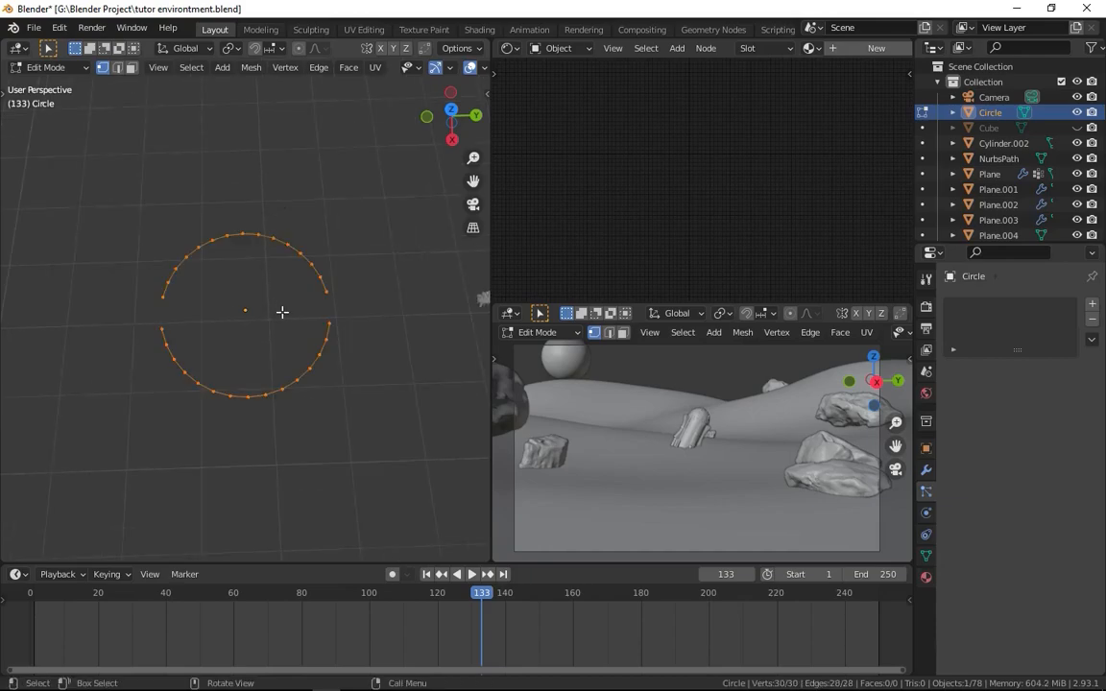
Try to extrude both arcs and scale the new edges inward to about 0.68 to form a flat ring
key("a")
middle_click_drag(282, 312, 279, 341)
key("e")
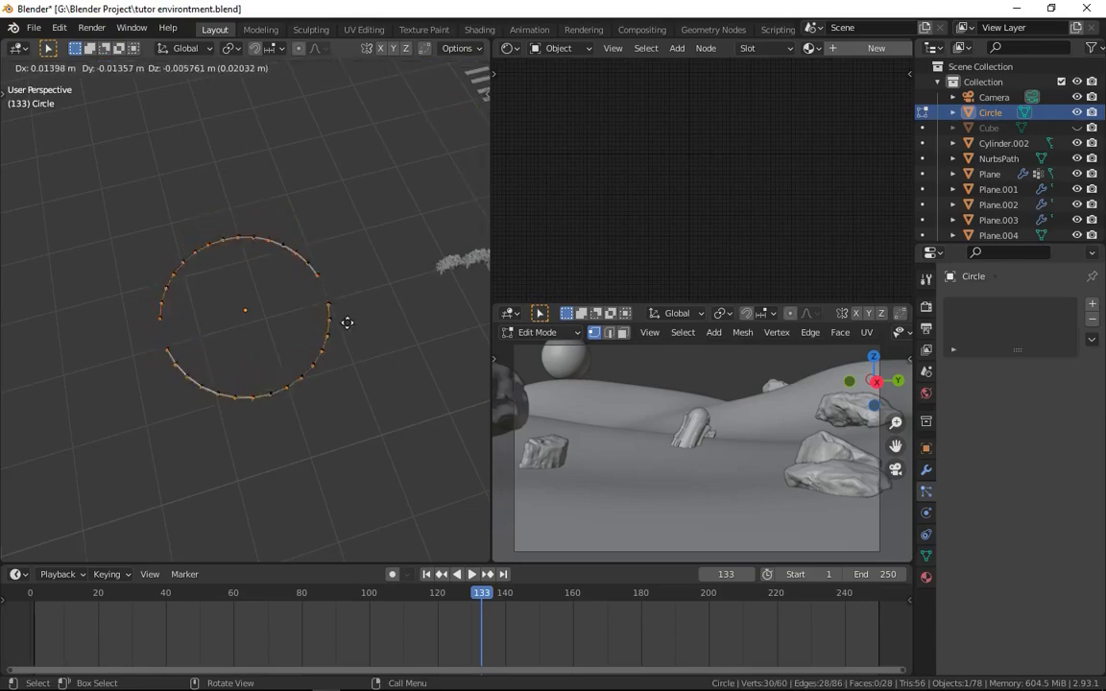
key("Escape")
key("s")
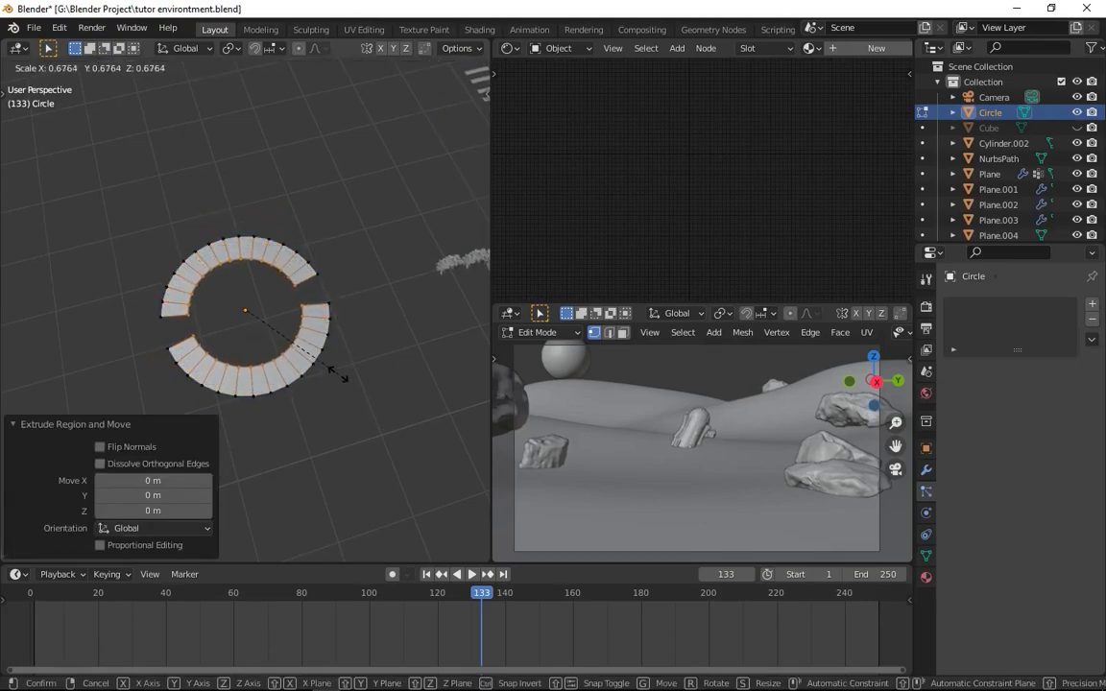
left_click(338, 375)
Try a second extrusion on the flat ring, and undo the ring's extrusions and scaling
middle_click_drag(336, 367, 297, 392)
scroll(305, 355, "up", 3)
key("e")
left_click(308, 345)
key("ctrl+z")
key("ctrl+z")
key("ctrl+z")
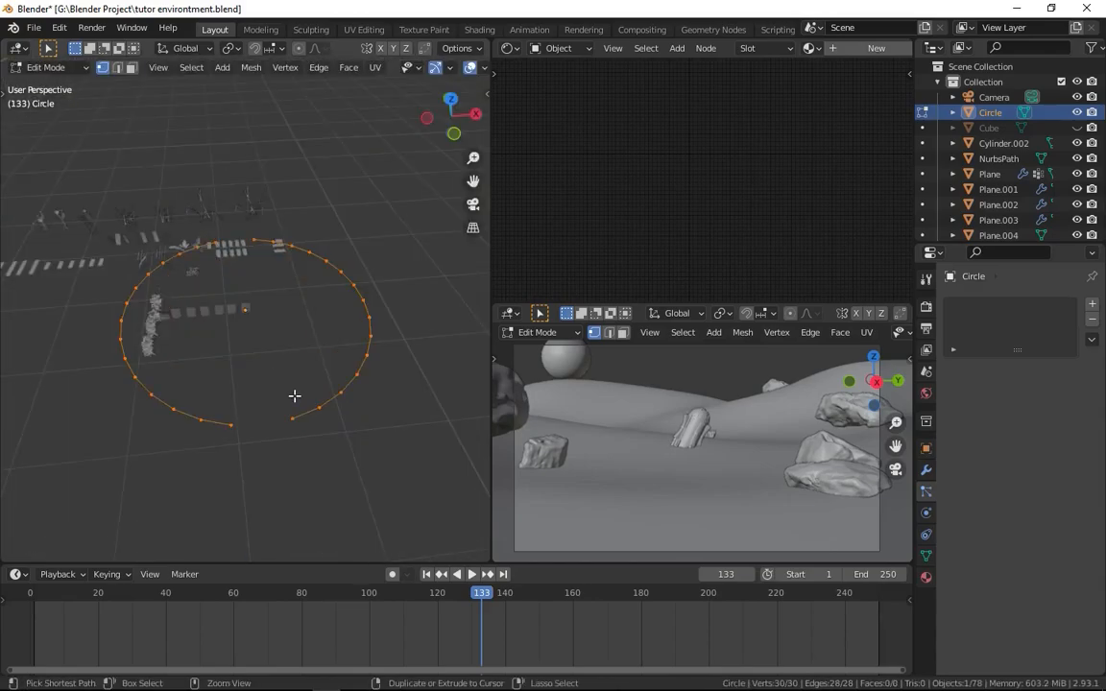
Widen both gaps in the circle by deleting the end vertices beside them, and select all of the remaining arcs
left_click(240, 432)
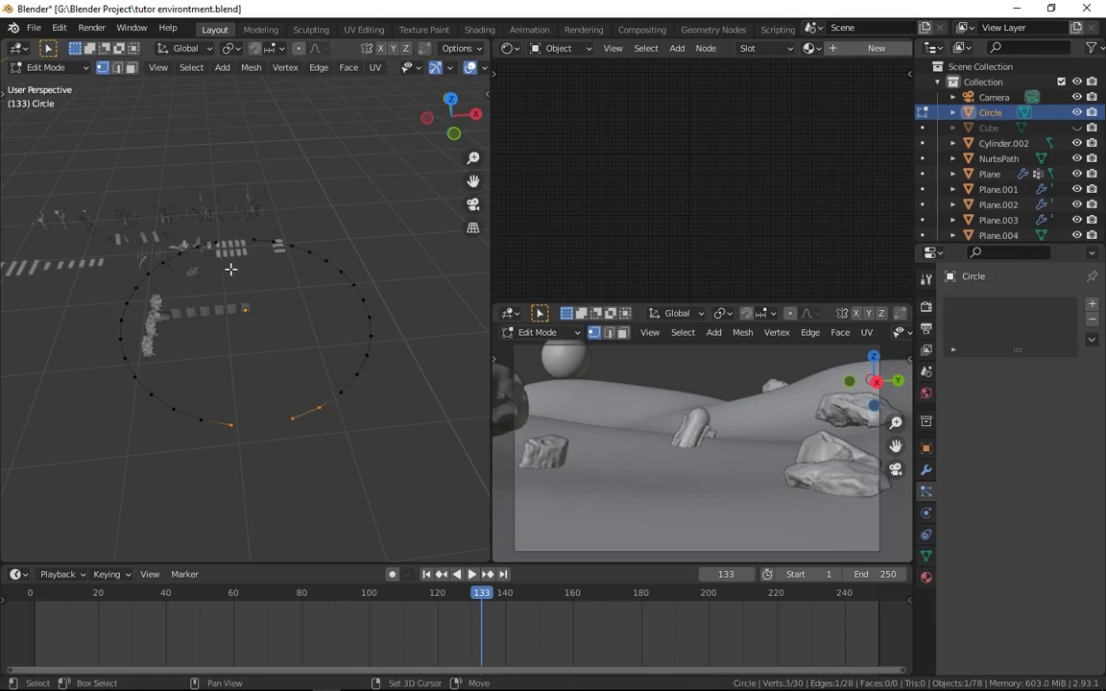
key("x")
left_click(248, 238)
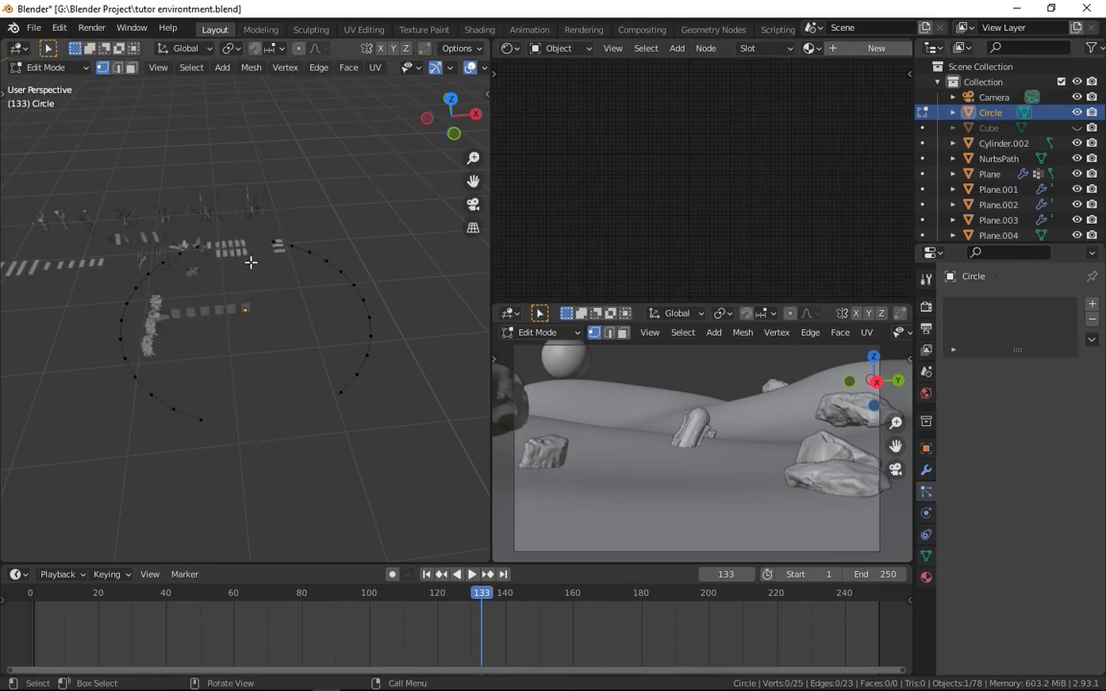
middle_click_drag(177, 413, 338, 449)
key("a")
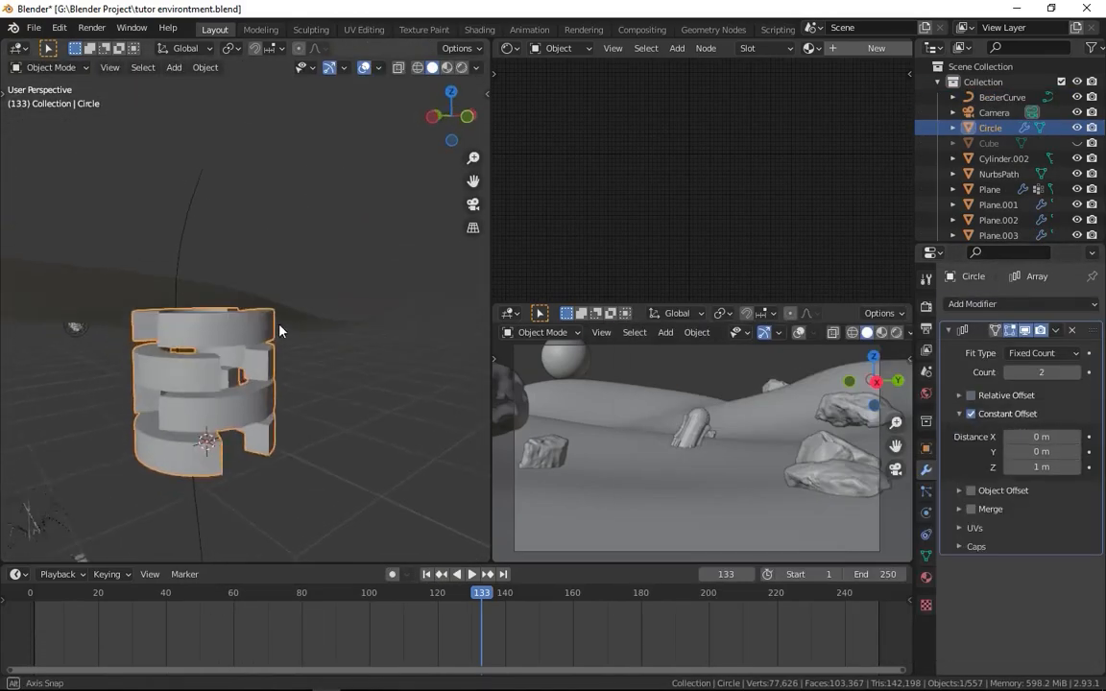
Add a Curve modifier to the arrayed ring segments after the Array modifier
middle_click_drag(279, 330, 311, 301)
scroll(309, 301, "up", 4)
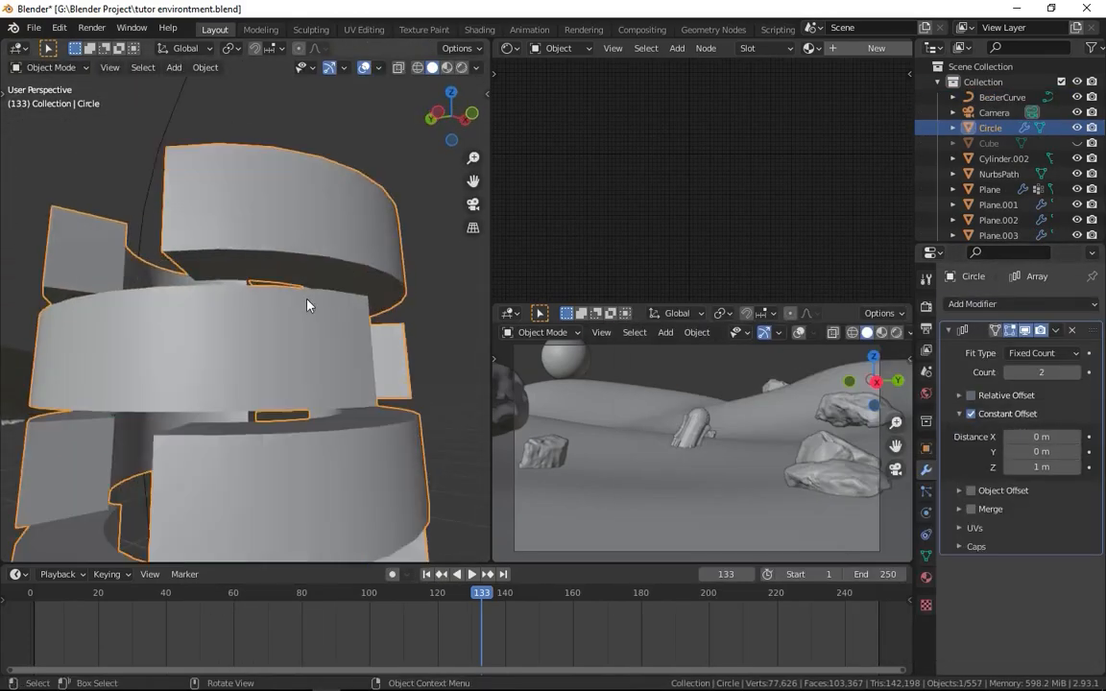
scroll(298, 307, "down", 6)
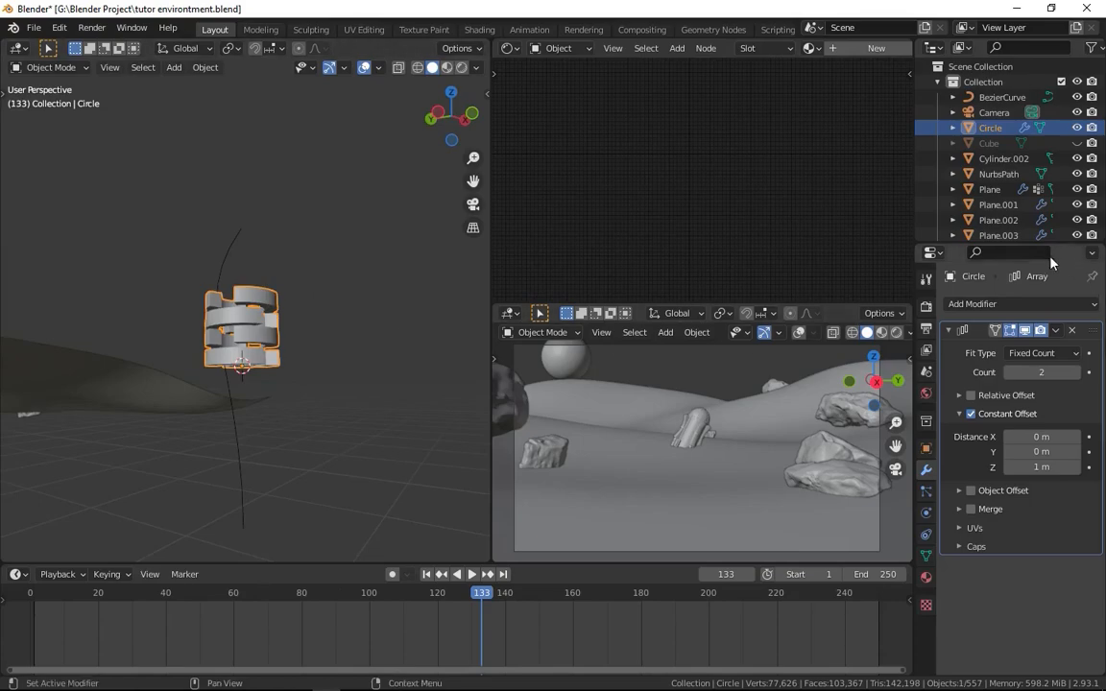
left_click(998, 304)
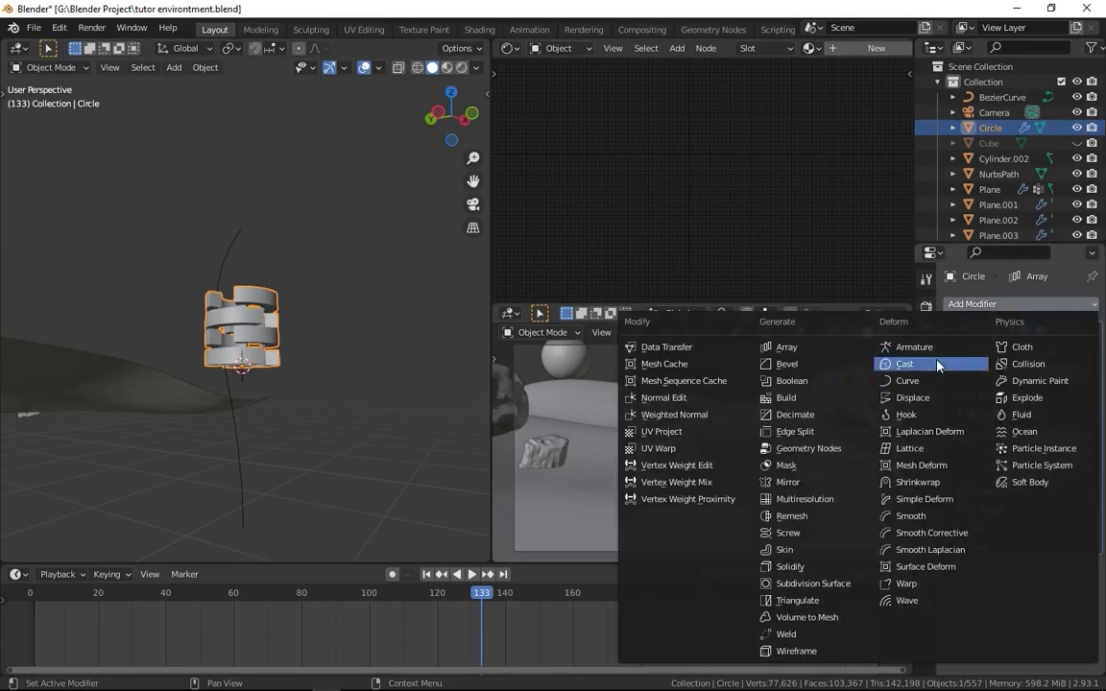
left_click(904, 384)
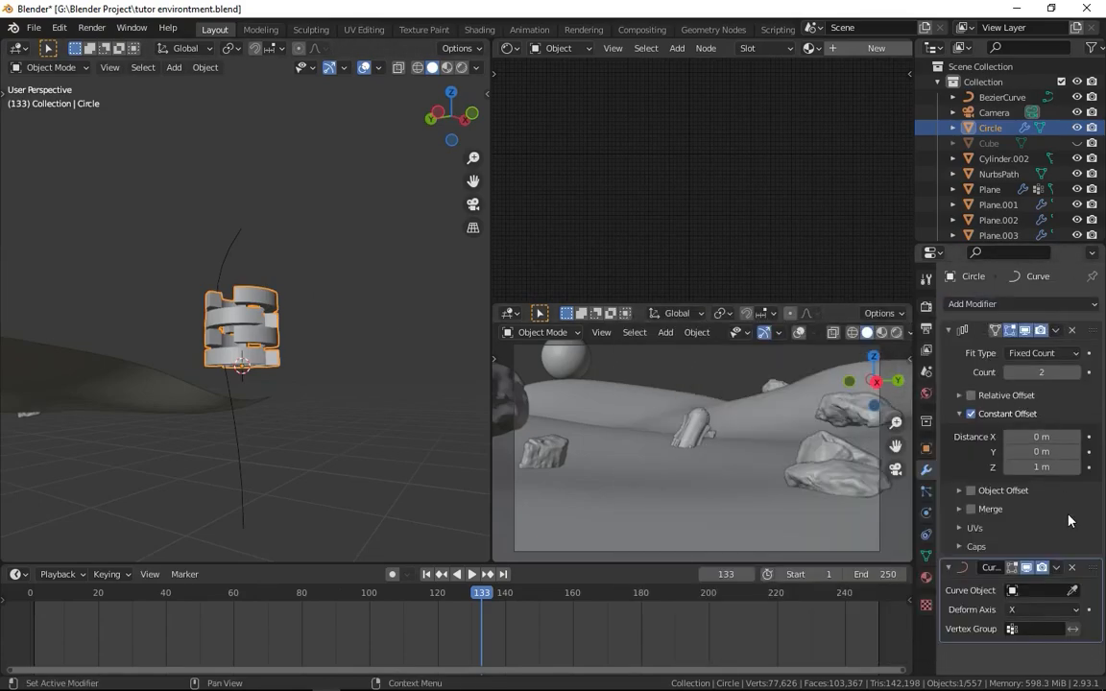
Assign the Bezier curve as the Curve modifier's deform object and set the array count to 46
left_click(245, 409)
left_click_drag(1027, 373, 1085, 372)
scroll(218, 311, "down", 4)
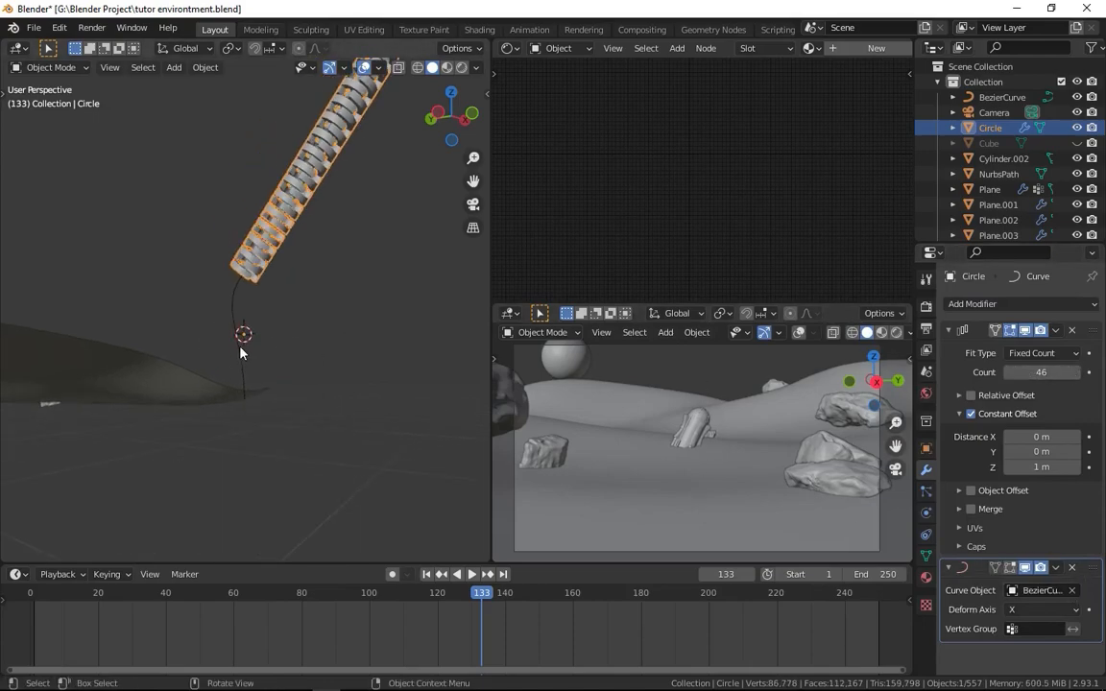
Extend the Bezier curve by extruding its end point about 2.5 m toward the ring segments
left_click(215, 311)
key("Tab")
scroll(278, 331, "down", 3)
middle_click_drag(213, 373, 186, 422, "shift")
key("e")
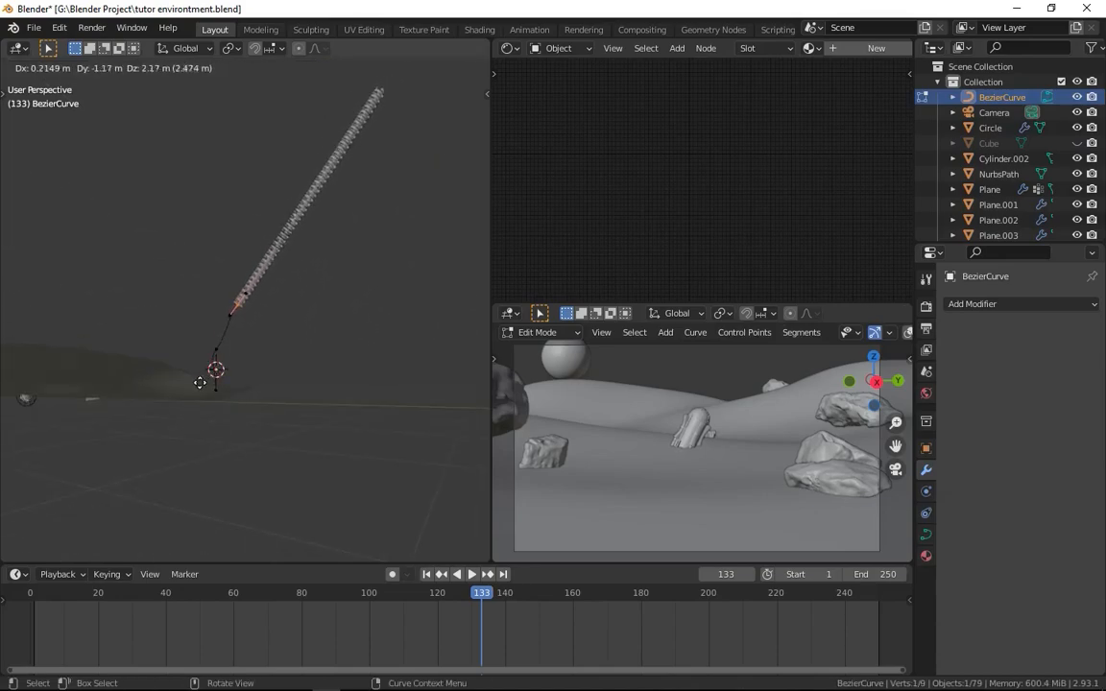
left_click(202, 384)
key("Tab")
Set the ring array's constant Z offset to -1 m so the segments run along the curve
left_click(264, 261)
scroll(253, 345, "up", 3)
scroll(254, 348, "down", 3)
middle_click_drag(254, 348, 291, 346)
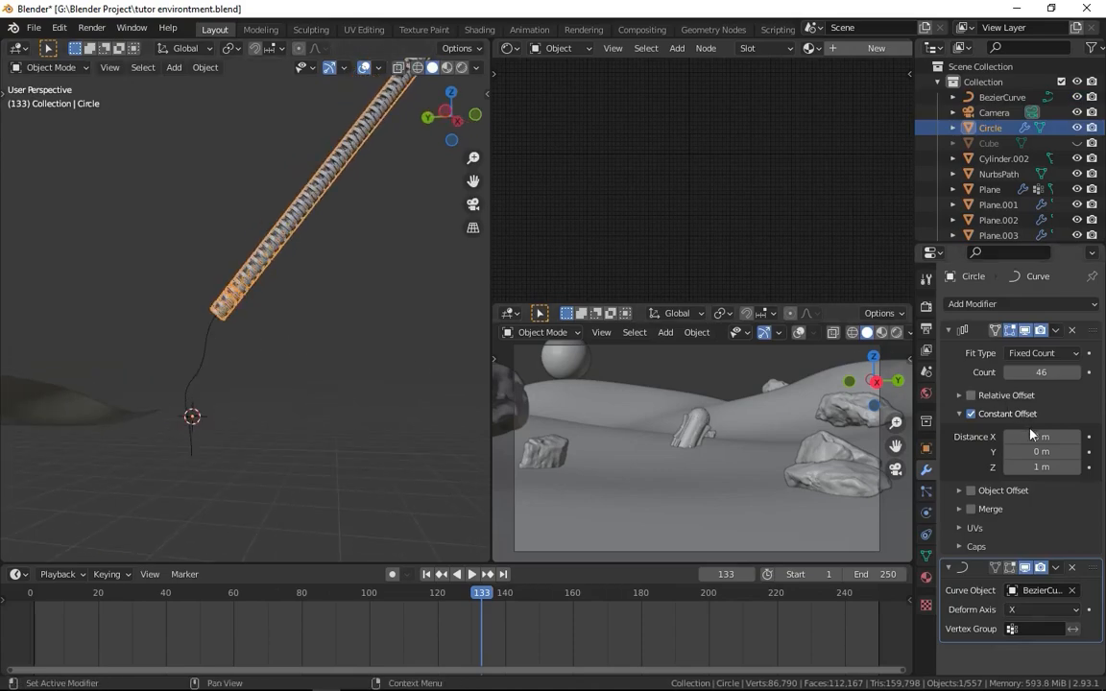
left_click_drag(1026, 466, 979, 467)
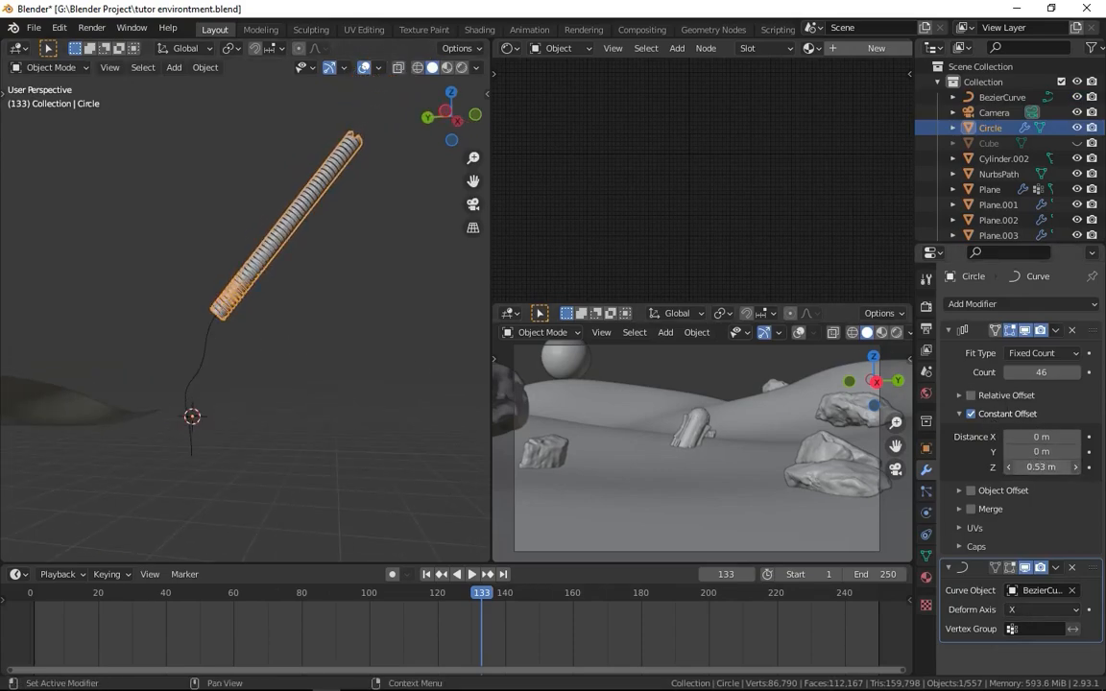
left_click(1036, 464)
type("-1")
key("Return")
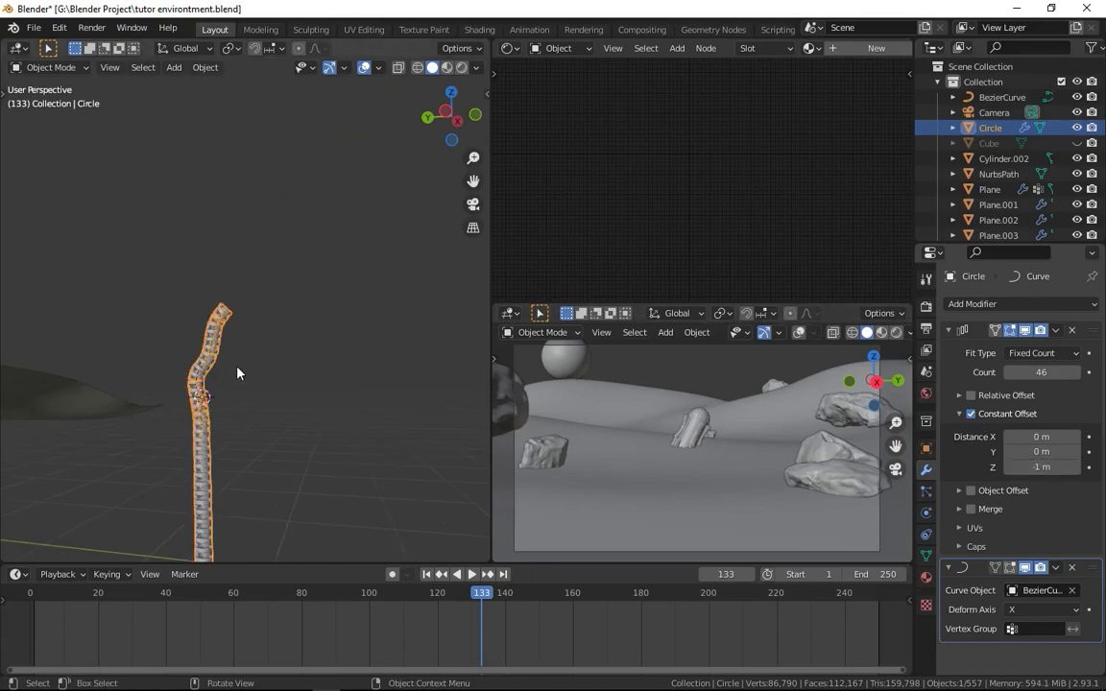
Extrude a new control point from the Bezier curve to lengthen the path under the ring tube
left_click(211, 349)
key("Tab")
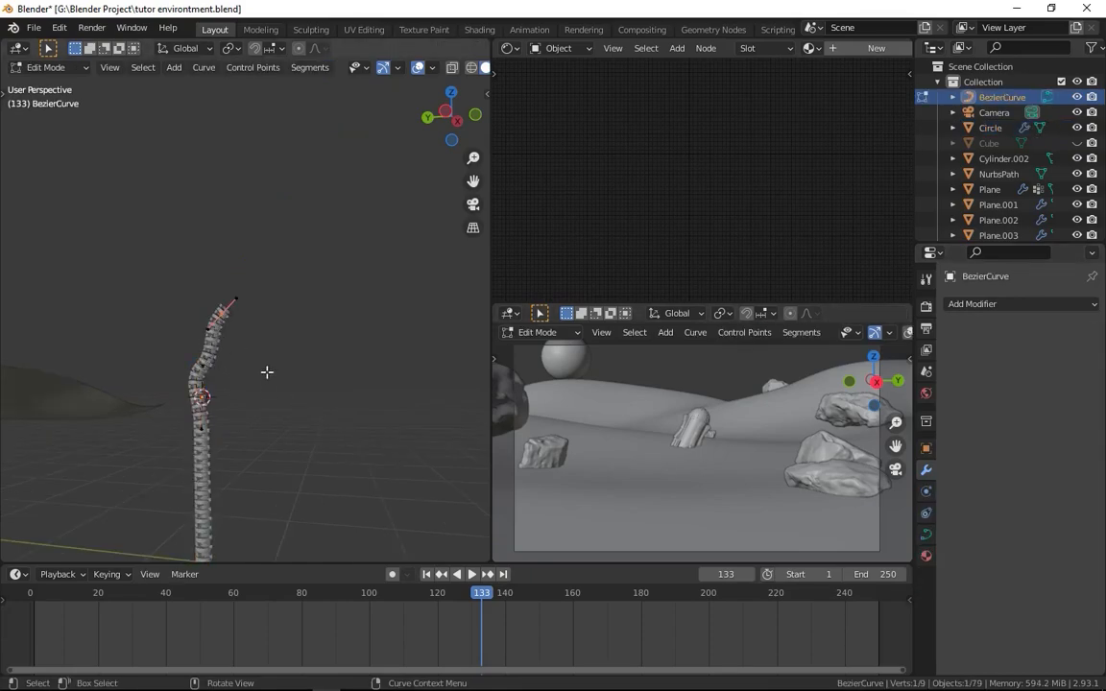
middle_click_drag(208, 397, 217, 399)
left_click_drag(202, 395, 191, 332)
key("e")
left_click(376, 480)
Move and rotate the new curve point to bend the ring tube, and finish editing the curve
key("g")
left_click(353, 377)
key("g")
left_click(309, 354)
key("r")
left_click(259, 264)
key("Tab")
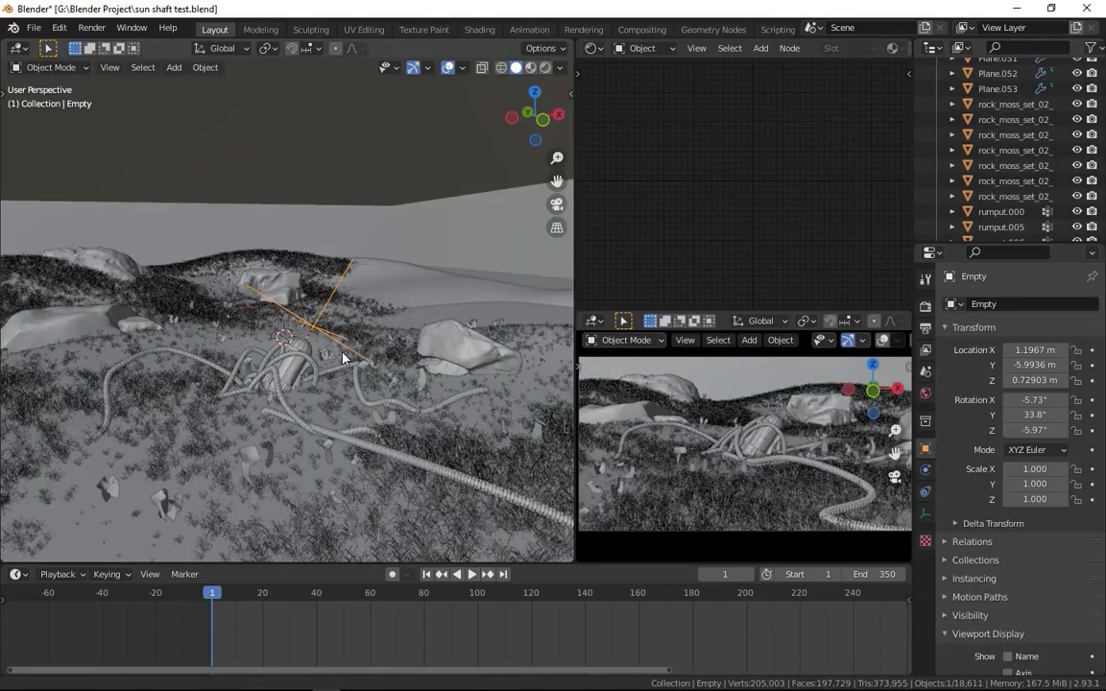
Examine the capsule and cables in the sun shaft test scene, and show the camera's lens and depth of field settings
scroll(344, 359, "up", 7)
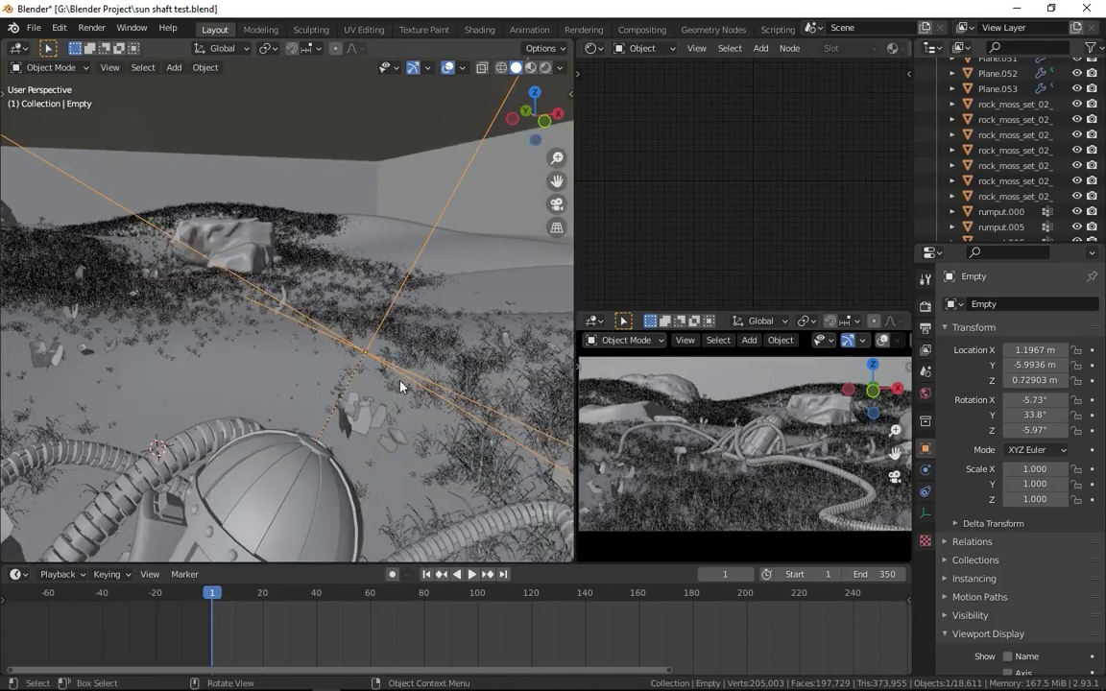
scroll(400, 386, "down", 5)
middle_click_drag(321, 410, 232, 362)
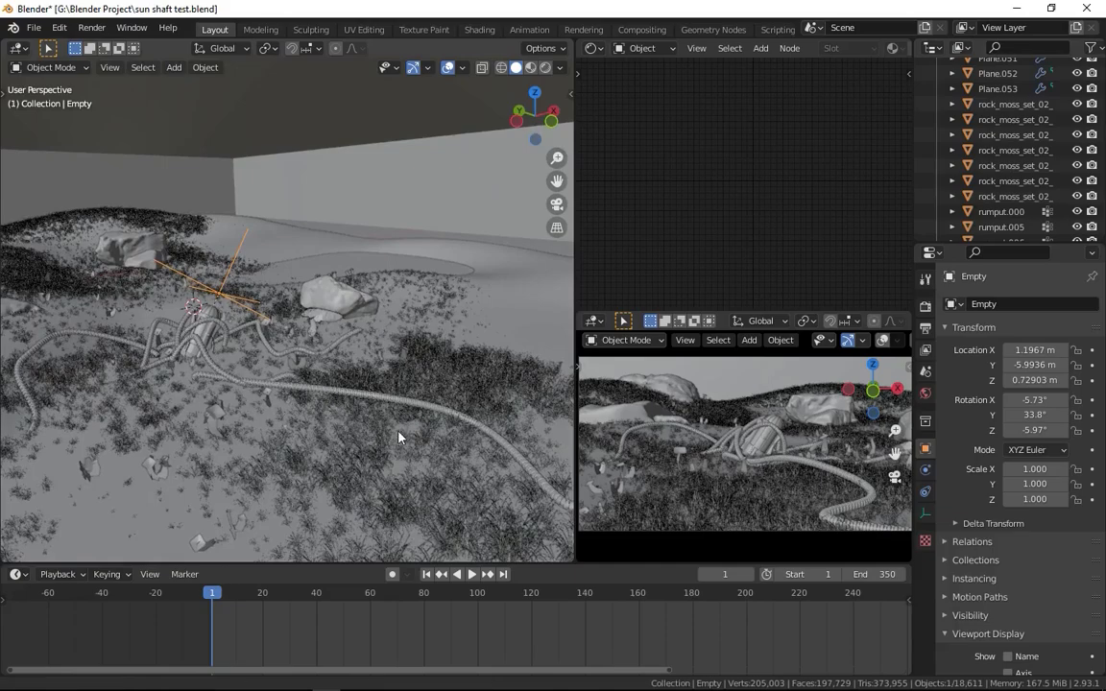
middle_click_drag(398, 435, 380, 417, "shift")
scroll(380, 416, "down", 3)
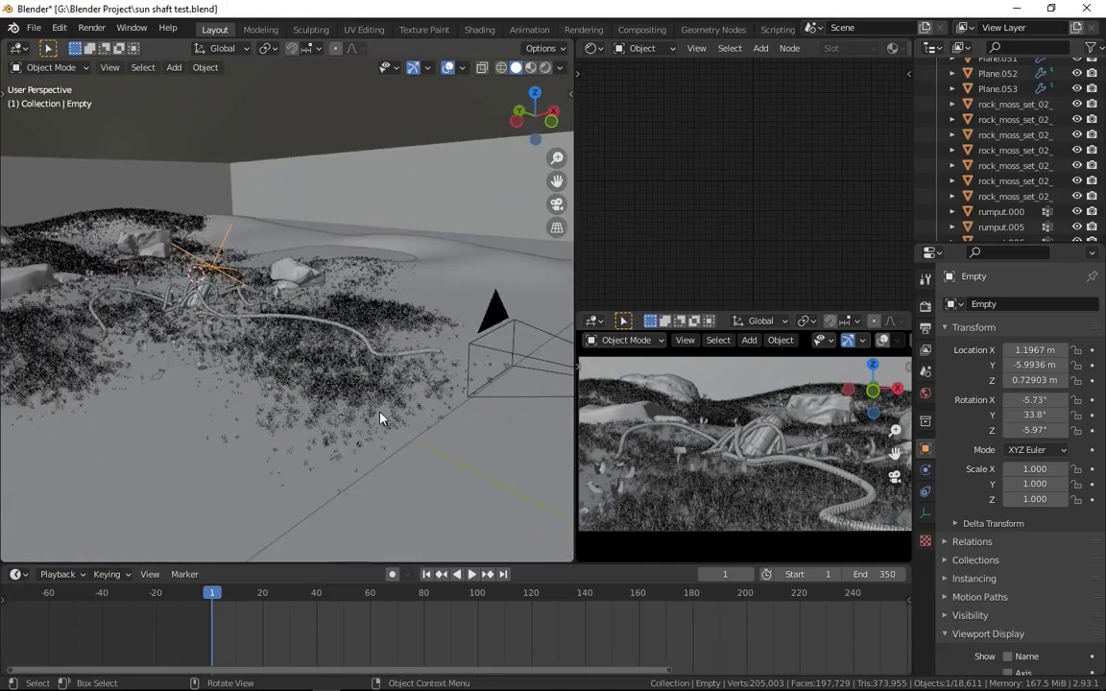
left_click(507, 320)
left_click(925, 514)
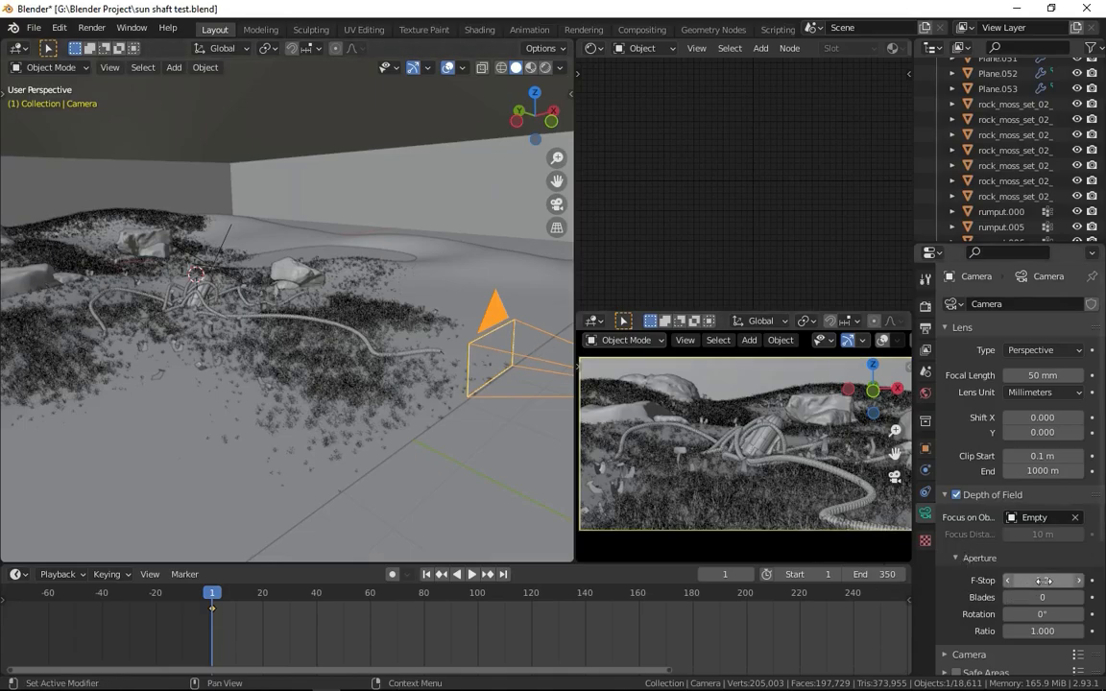
Look through the camera and preview the scene with rendered shading
middle_click_drag(370, 439, 307, 431)
scroll(331, 439, "up", 2)
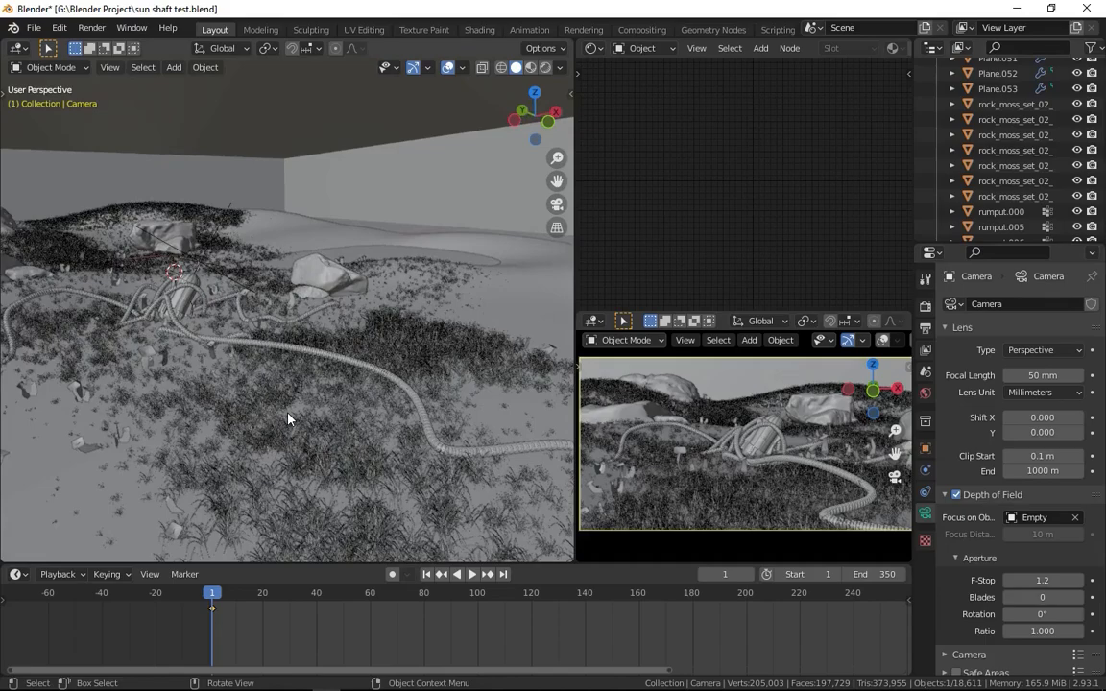
key("KP_0")
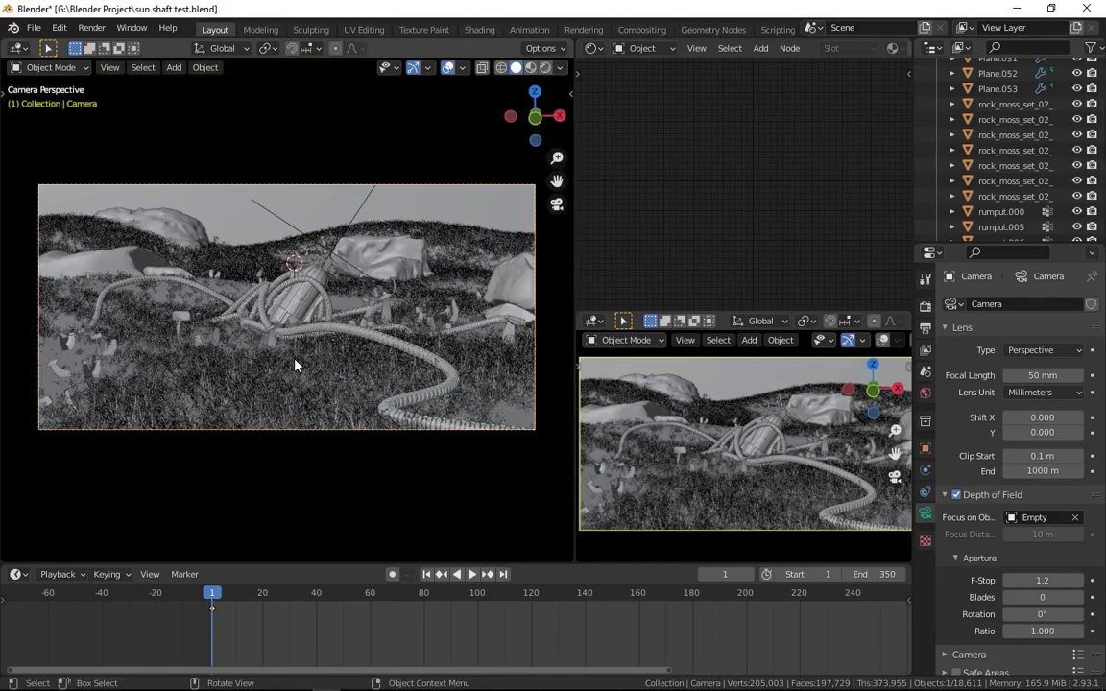
key("z")
left_click(419, 402)
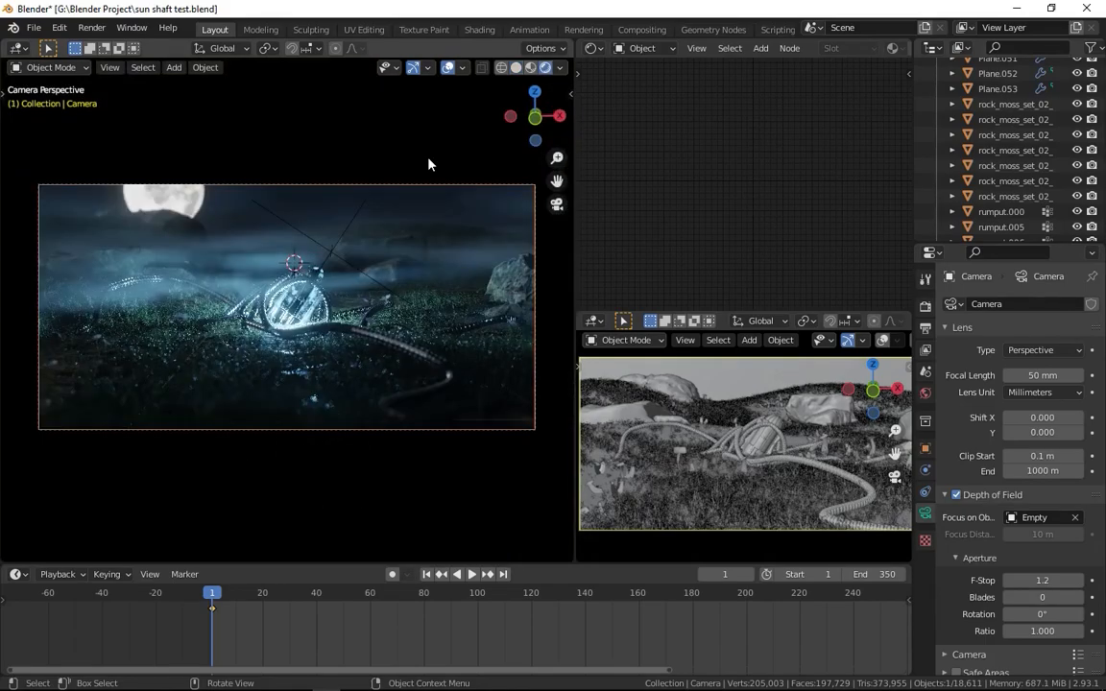